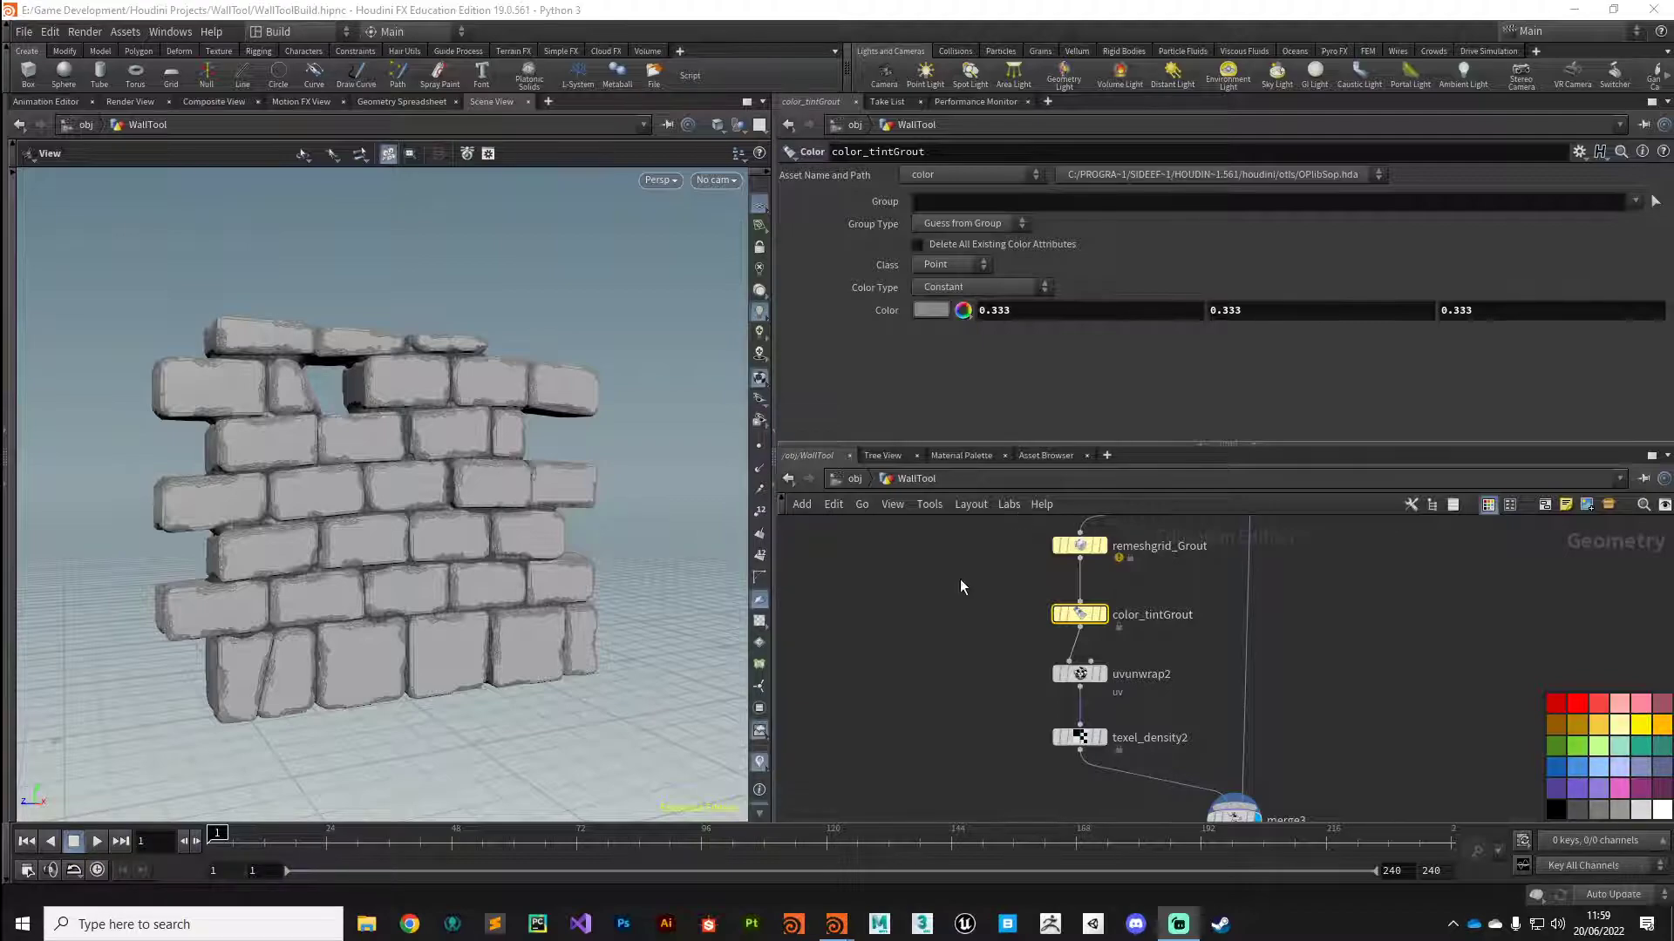
Set color_tintGrout's Class to Primitive and orbit the wall to check the tint.
{"action": "mouse_move", "coordinate": [1061, 604]}
{"action": "left_click_drag", "start_coordinate": [440, 558], "coordinate": [392, 542]}
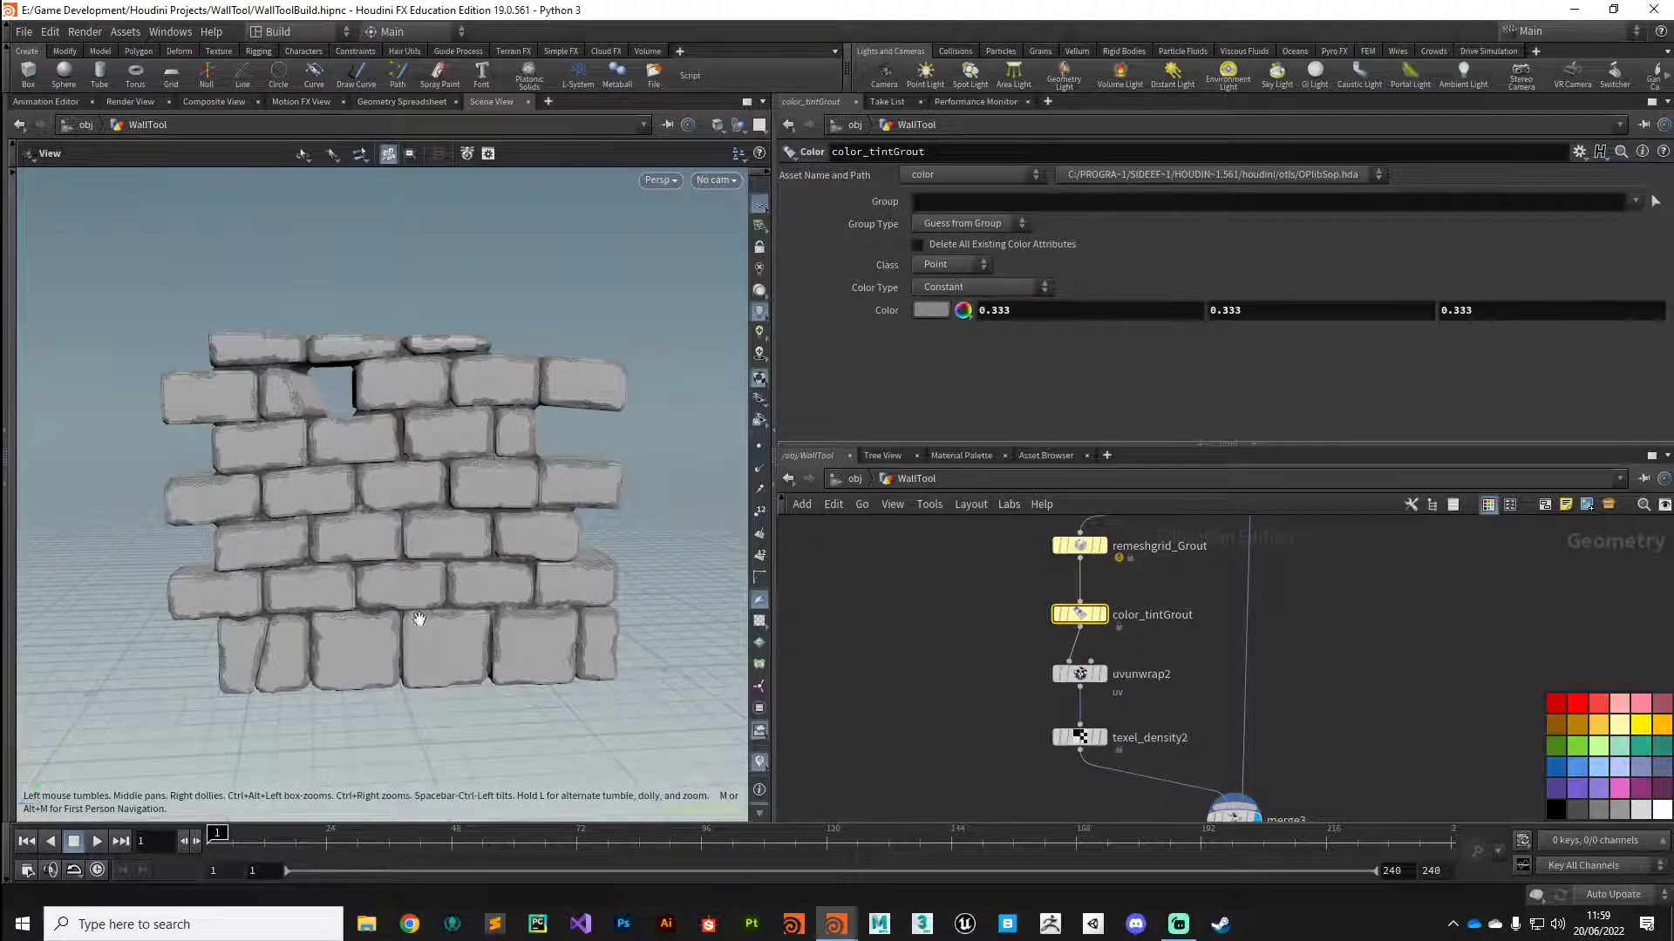
{"action": "left_click", "coordinate": [945, 263]}
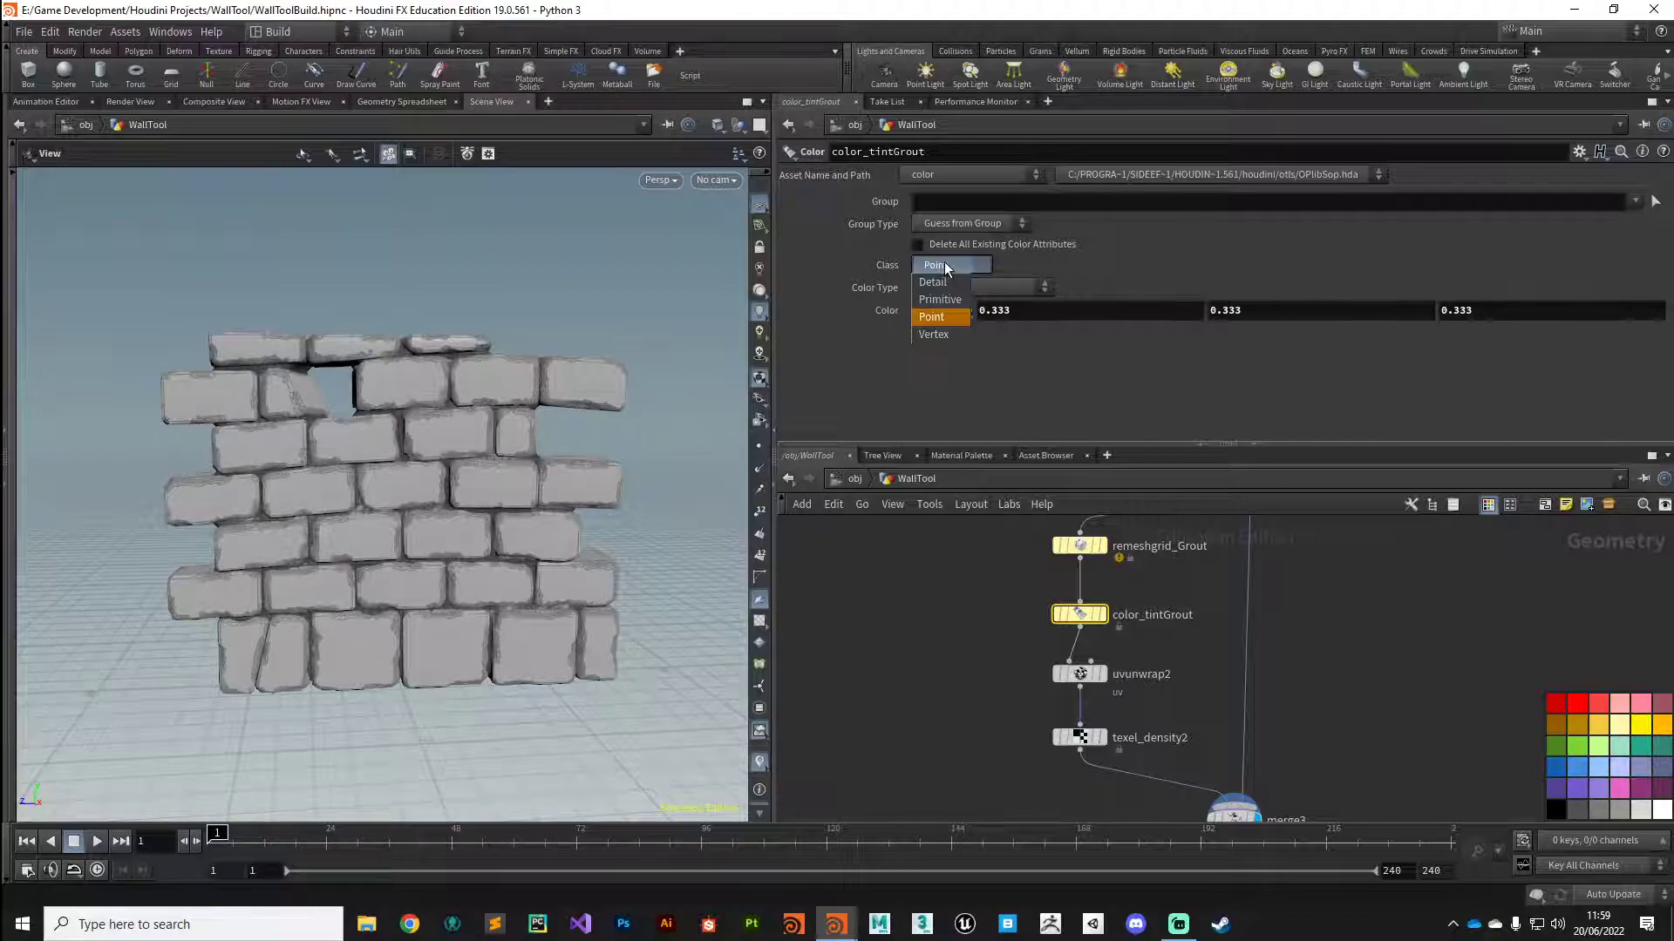
{"action": "left_click", "coordinate": [950, 309]}
{"action": "left_click_drag", "start_coordinate": [363, 586], "coordinate": [396, 523]}
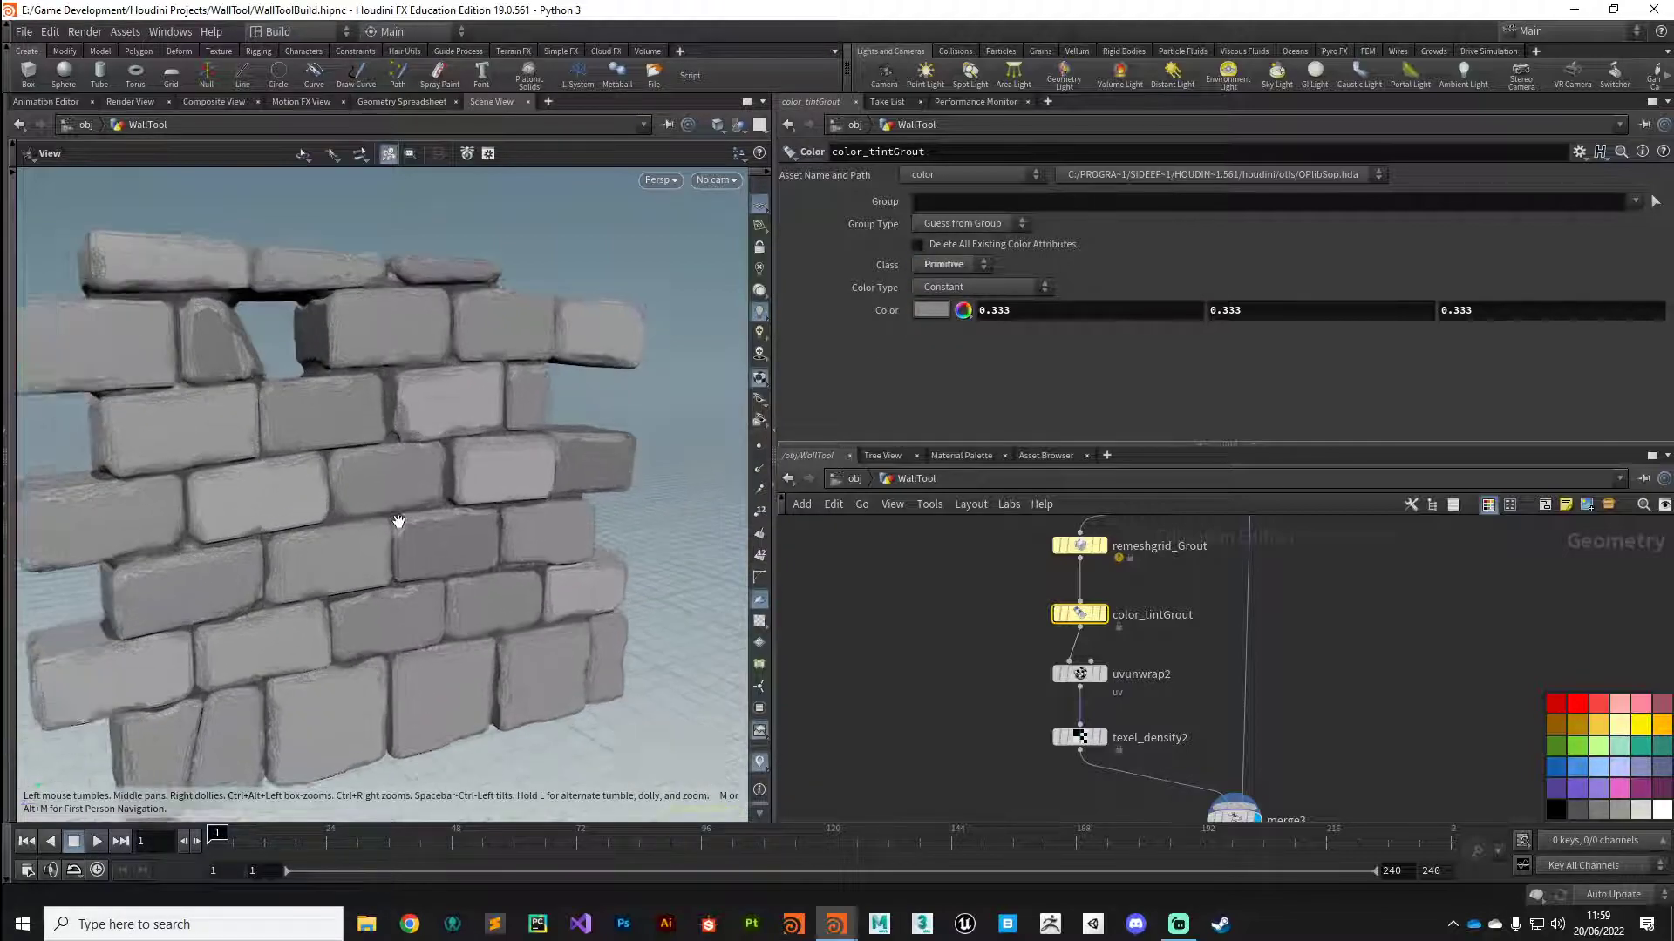
{"action": "scroll", "coordinate": [322, 588], "scroll_direction": "up", "scroll_amount": 5}
{"action": "scroll", "coordinate": [331, 584], "scroll_direction": "down", "scroll_amount": 3}
Move the uvunwrap2 and texel_density2 nodes further down the network.
{"action": "left_click_drag", "start_coordinate": [385, 393], "coordinate": [288, 395]}
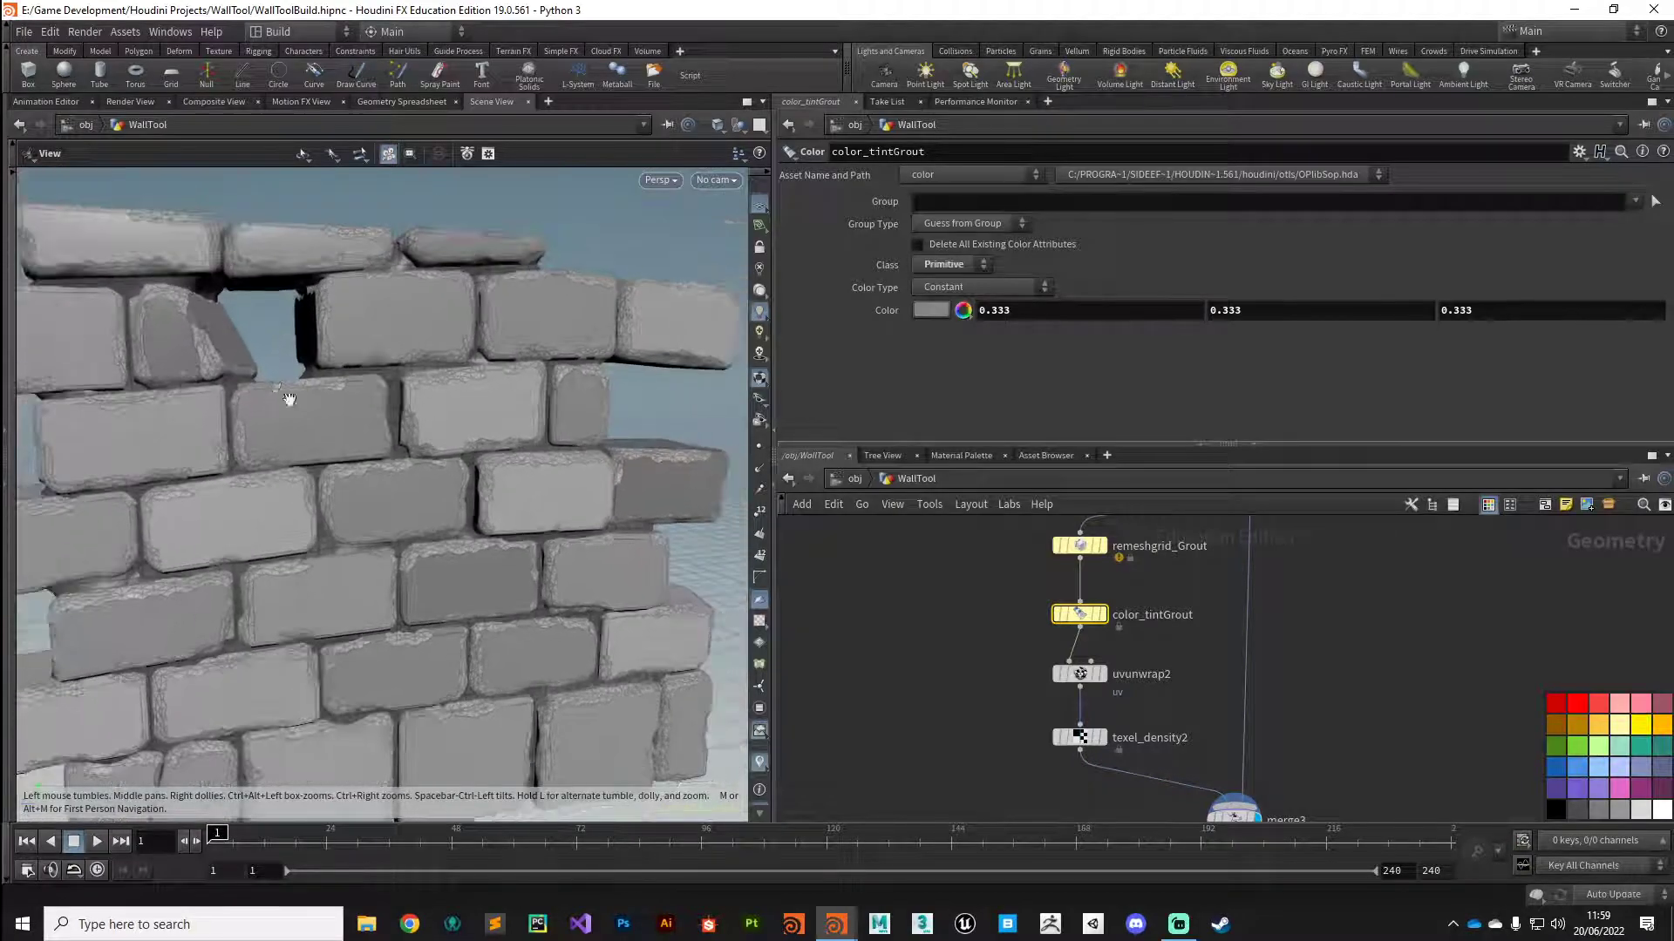
{"action": "scroll", "coordinate": [441, 535], "scroll_direction": "down", "scroll_amount": 2}
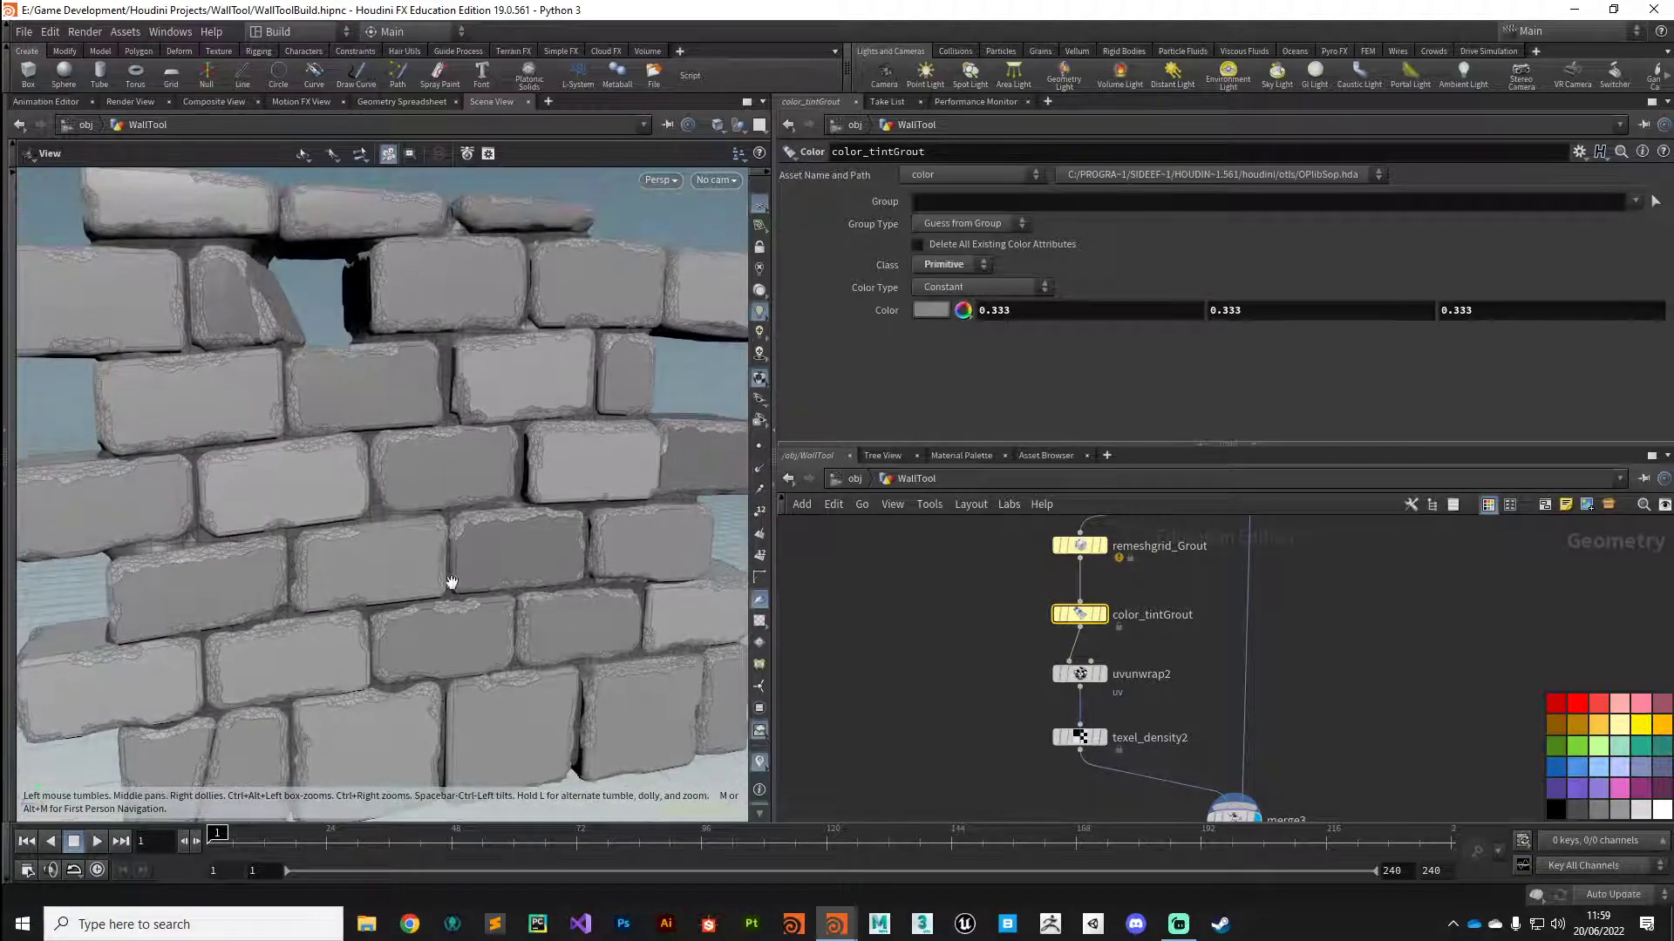
{"action": "scroll", "coordinate": [448, 579], "scroll_direction": "down", "scroll_amount": 3}
{"action": "mouse_move", "coordinate": [381, 593]}
{"action": "left_mouse_down"}
{"action": "mouse_move", "coordinate": [306, 579]}
{"action": "mouse_move", "coordinate": [389, 576]}
{"action": "left_mouse_up"}
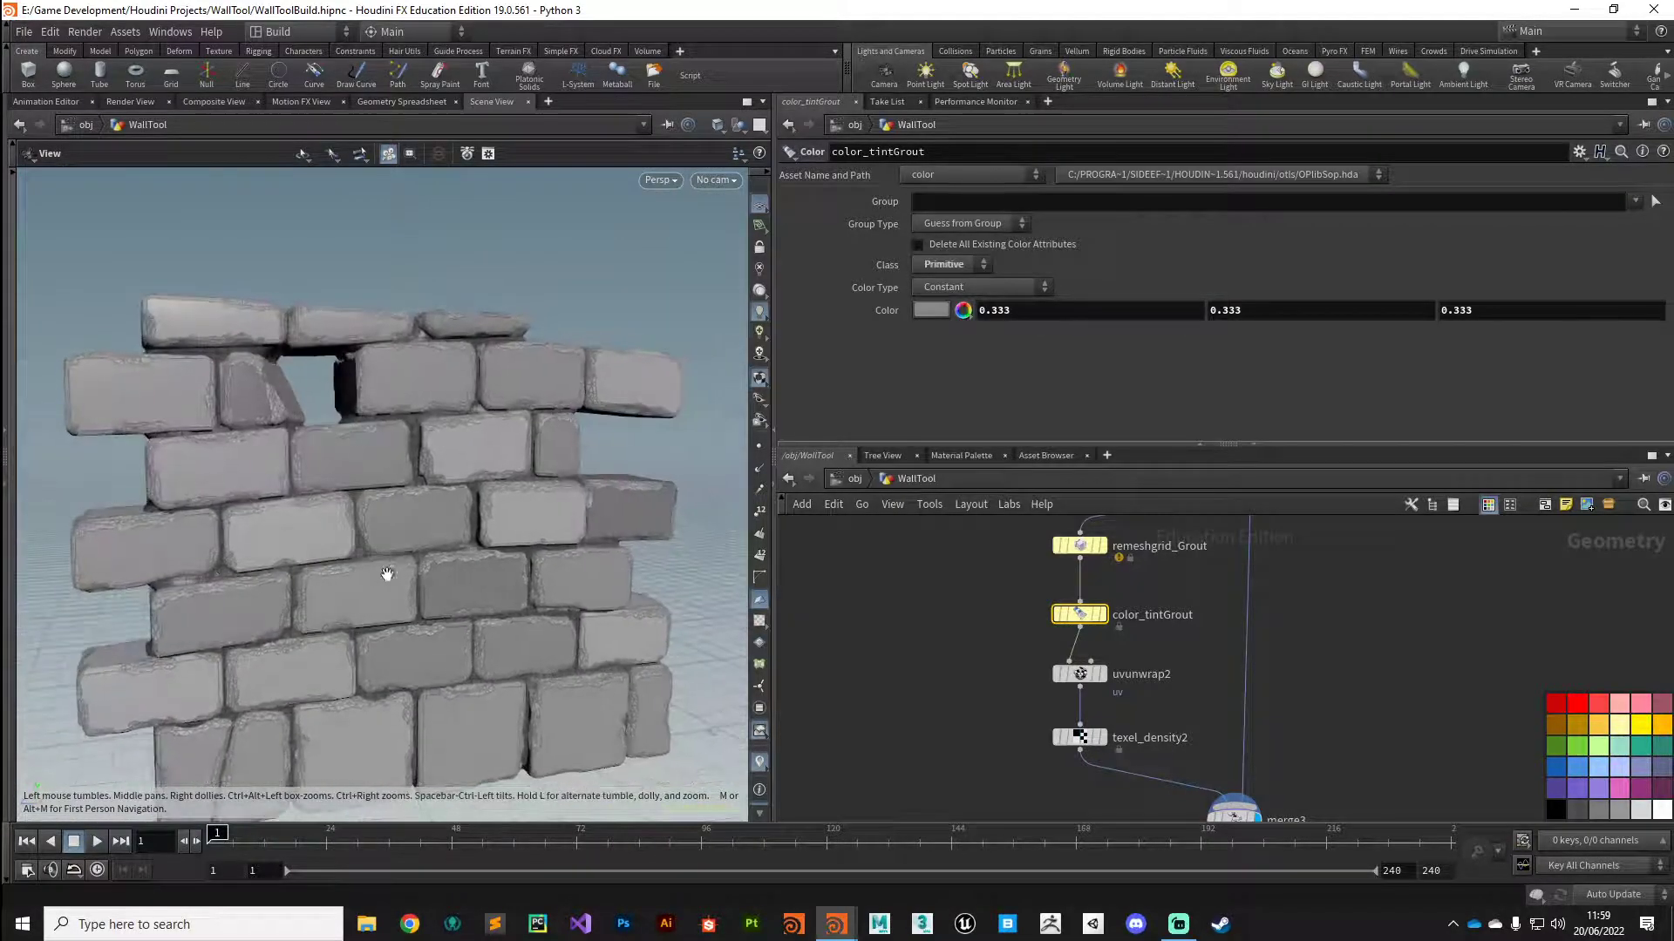
{"action": "middle_click_drag", "start_coordinate": [998, 751], "coordinate": [969, 695]}
{"action": "left_click_drag", "start_coordinate": [944, 730], "coordinate": [1060, 654]}
Insert a Group Create node between color_tintGrout and uvunwrap2.
{"action": "left_click", "coordinate": [949, 609]}
{"action": "key", "text": "Tab"}
{"action": "type", "text": "grou"}
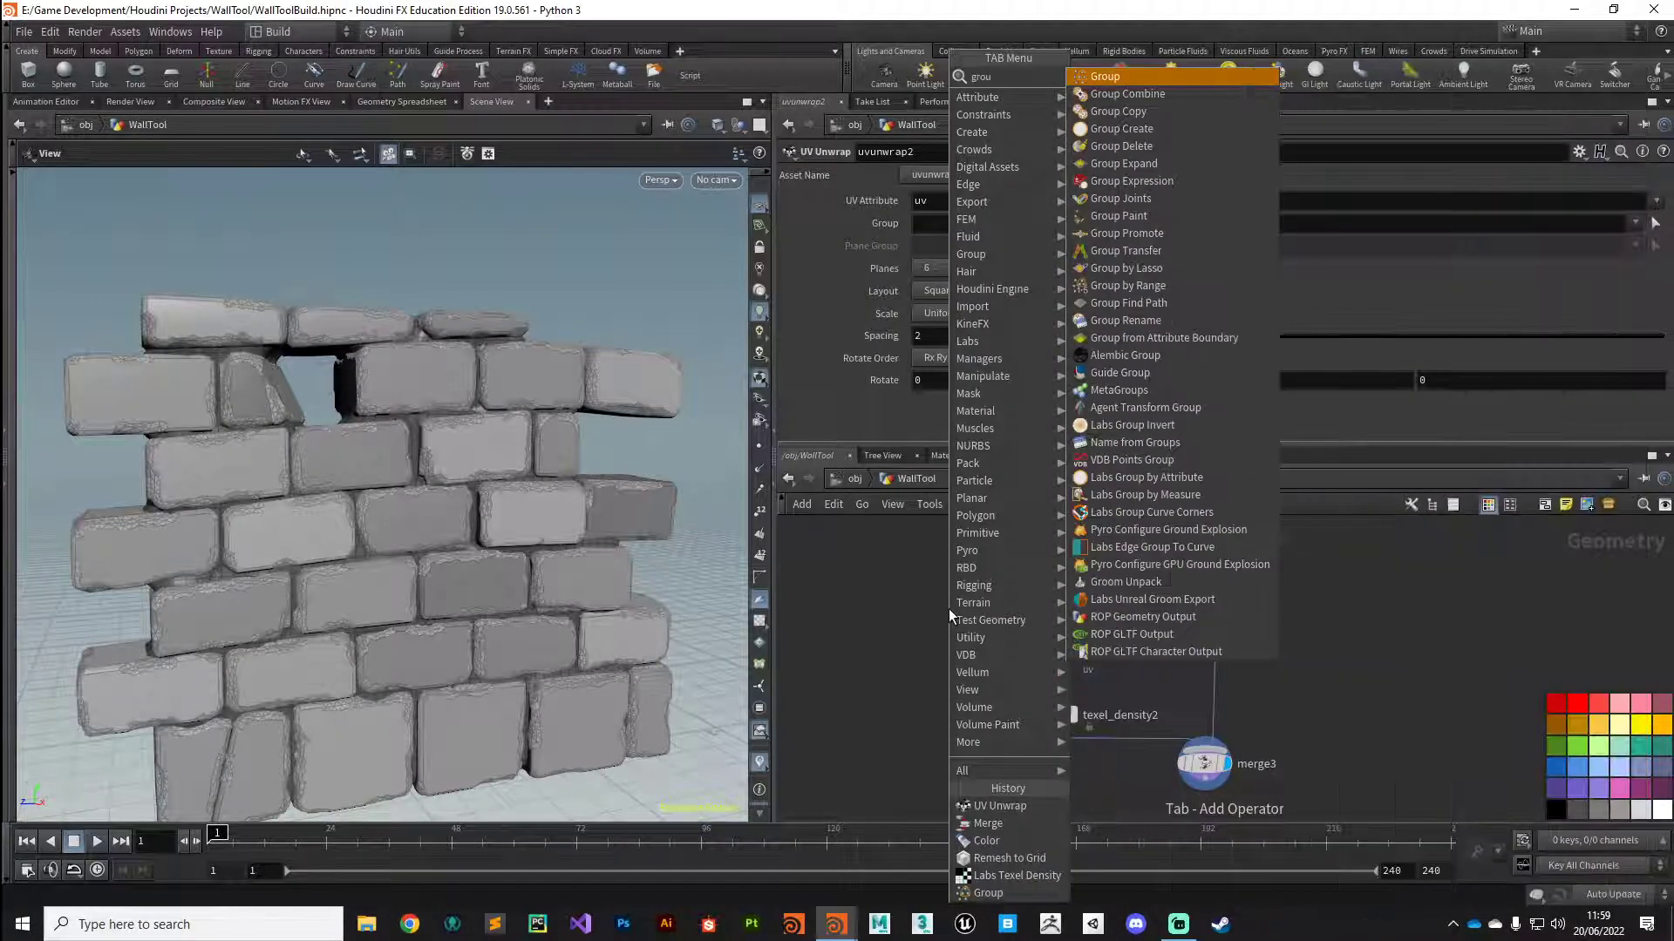
{"action": "key", "text": "Return"}
{"action": "left_click", "coordinate": [1037, 609]}
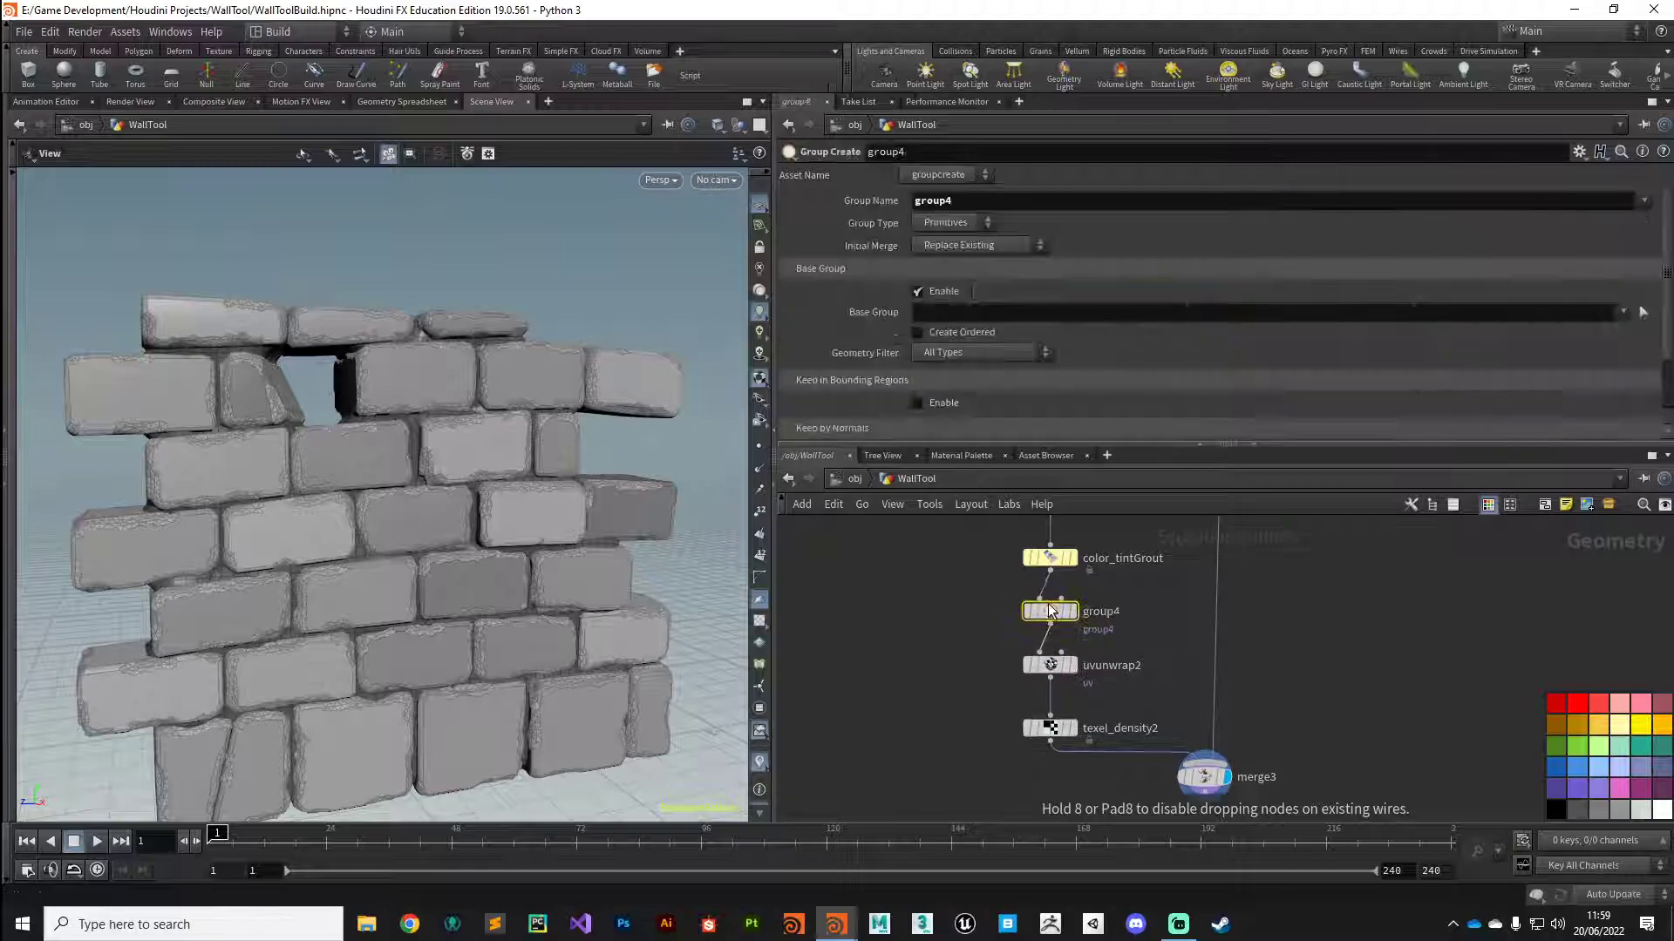
Set the Group Name to grout, then select the merge3 node.
{"action": "double_click", "coordinate": [959, 202]}
{"action": "type", "text": "gr"}
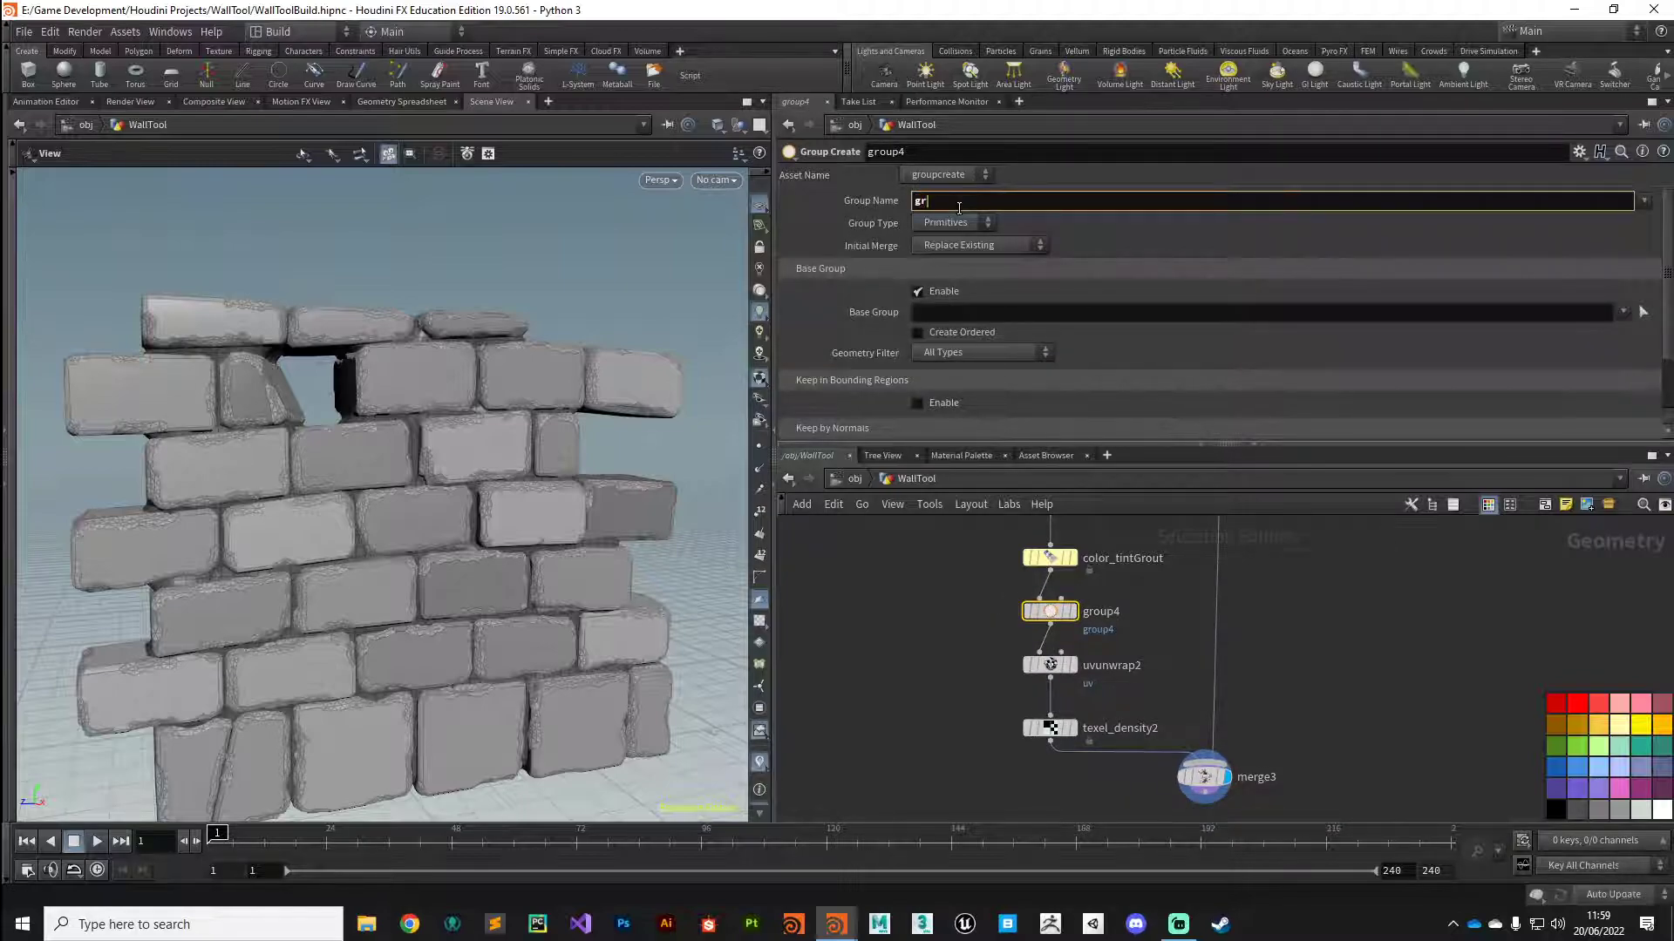
{"action": "key", "text": "Return"}
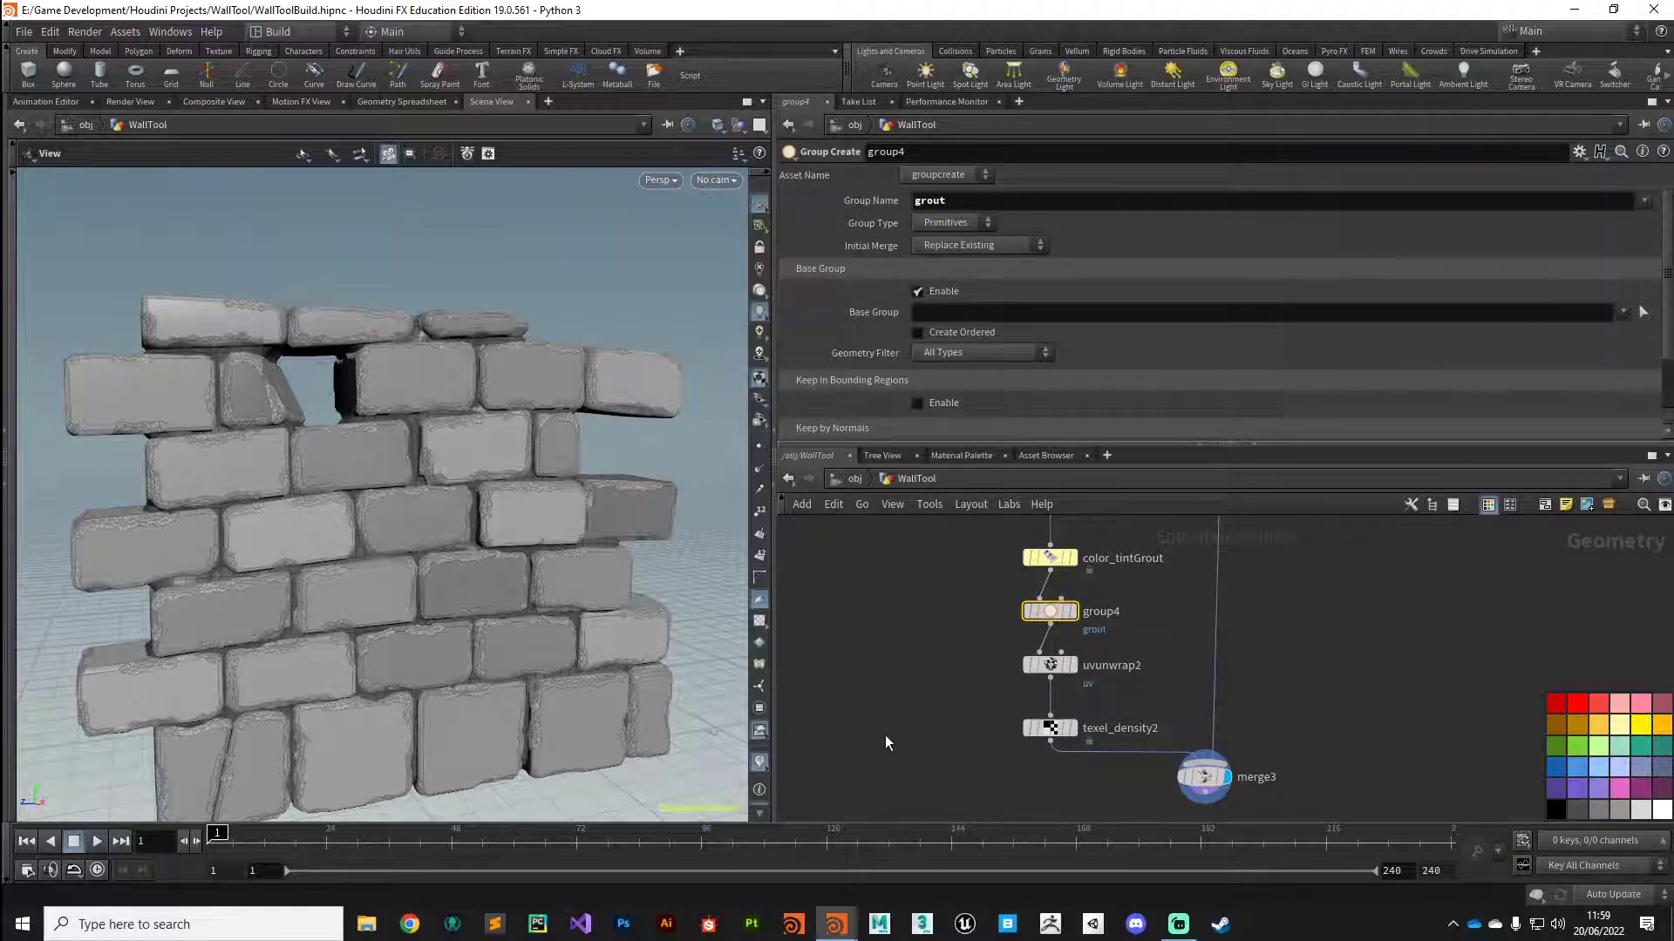
{"action": "middle_click_drag", "start_coordinate": [885, 735], "coordinate": [837, 626]}
{"action": "left_click", "coordinate": [1177, 673]}
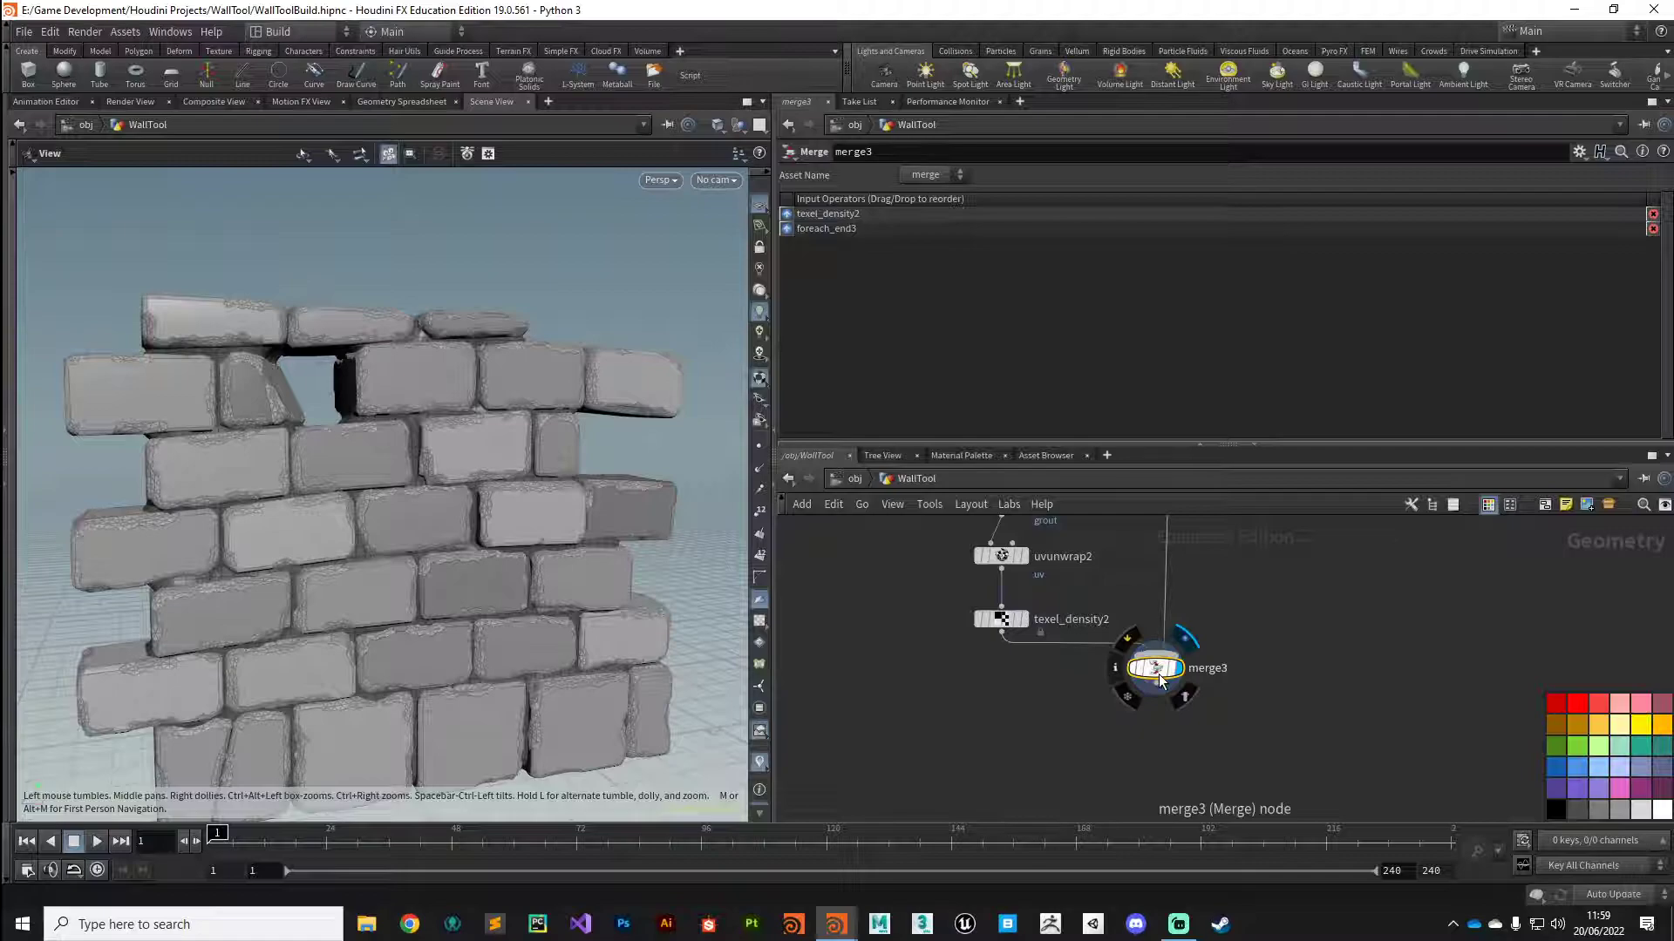
{"action": "mouse_move", "coordinate": [1155, 671]}
{"action": "left_click", "coordinate": [1115, 670]}
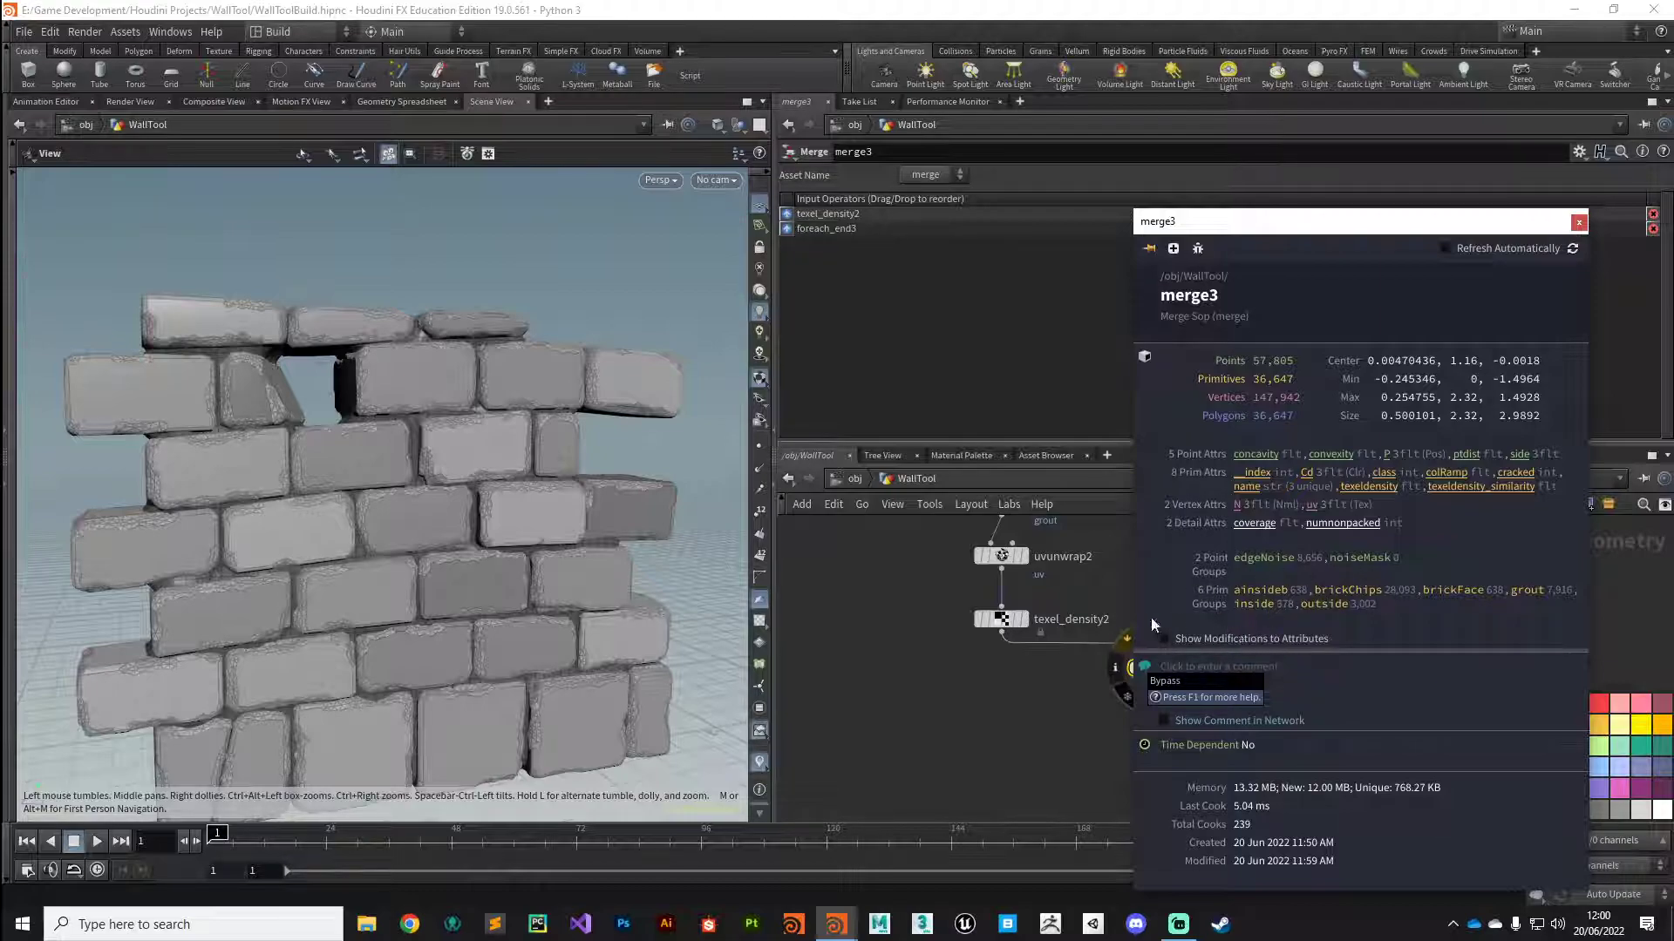
{"action": "middle_click_drag", "start_coordinate": [1100, 774], "coordinate": [1095, 699]}
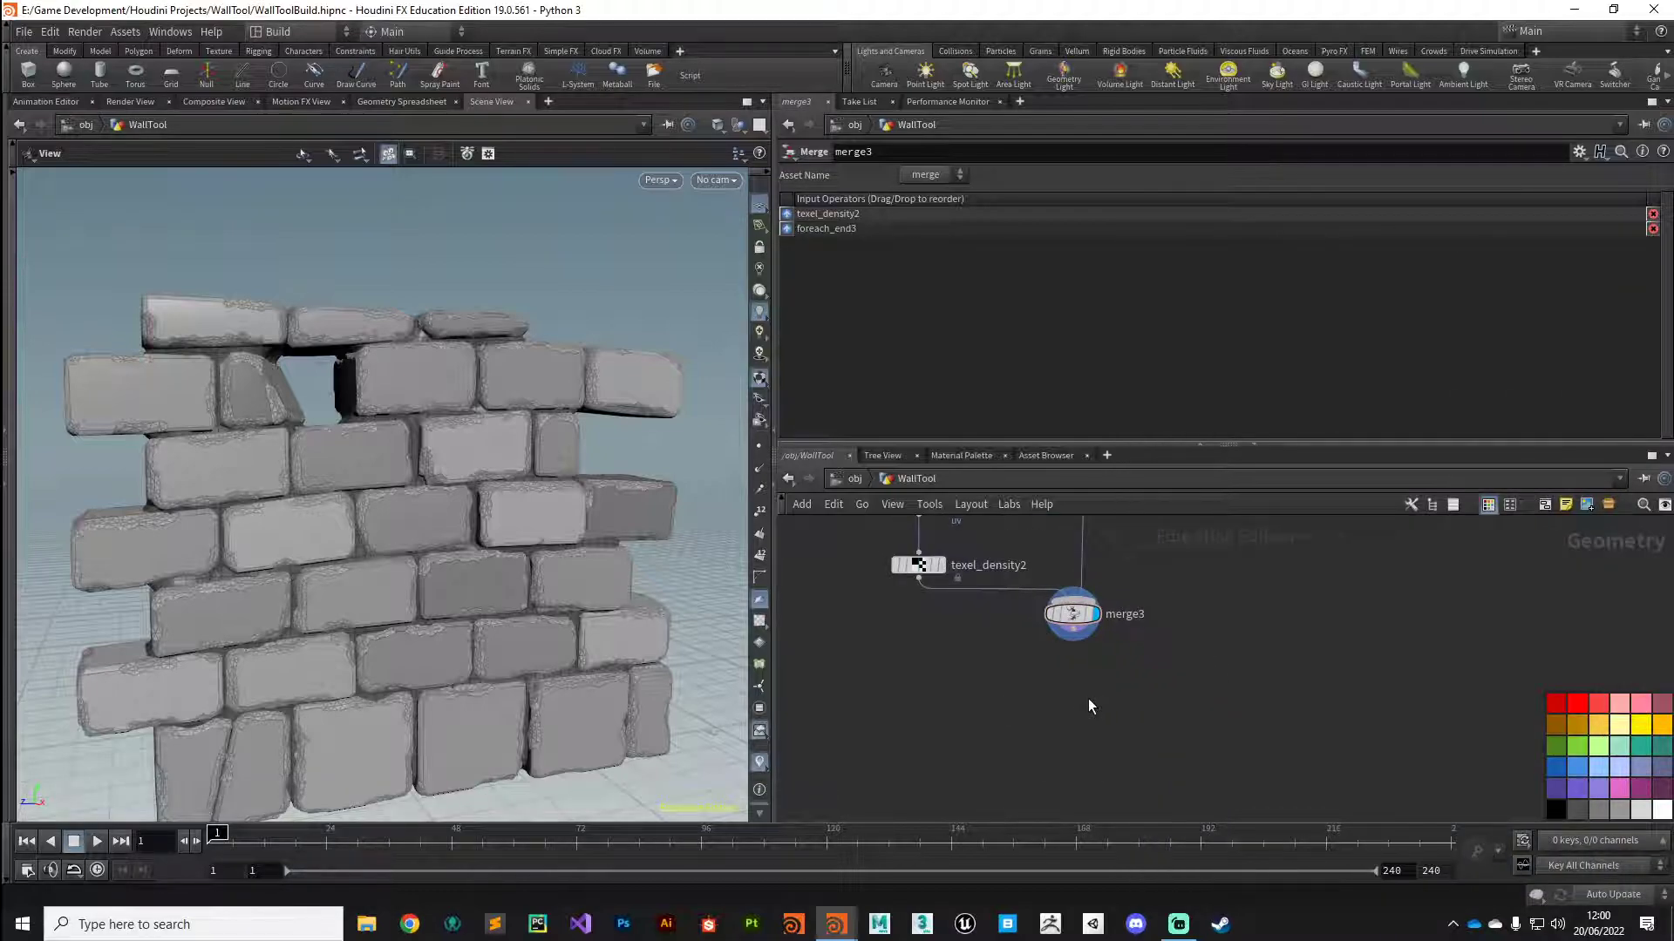
Add an Attribute Delete node, attribdelete1, below merge3 and wire merge3 into it.
{"action": "key", "text": "Tab"}
{"action": "type", "text": "del"}
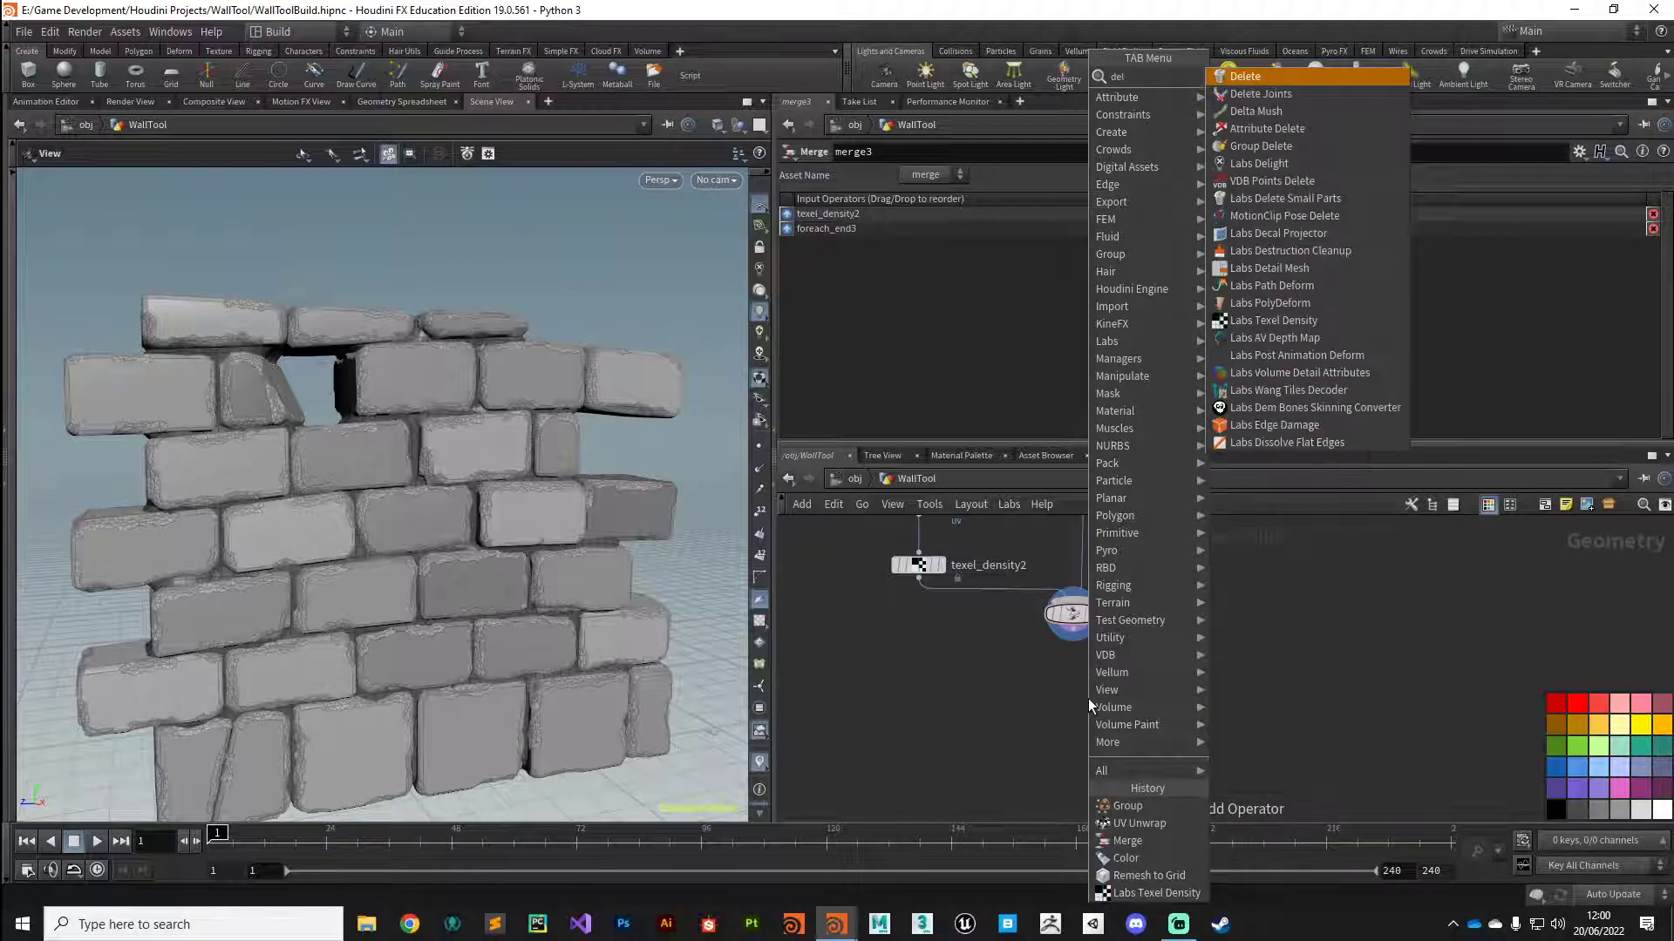
{"action": "key", "text": "Down"}
{"action": "key", "text": "Down"}
{"action": "key", "text": "Down"}
{"action": "key", "text": "Return"}
{"action": "left_click", "coordinate": [1088, 698]}
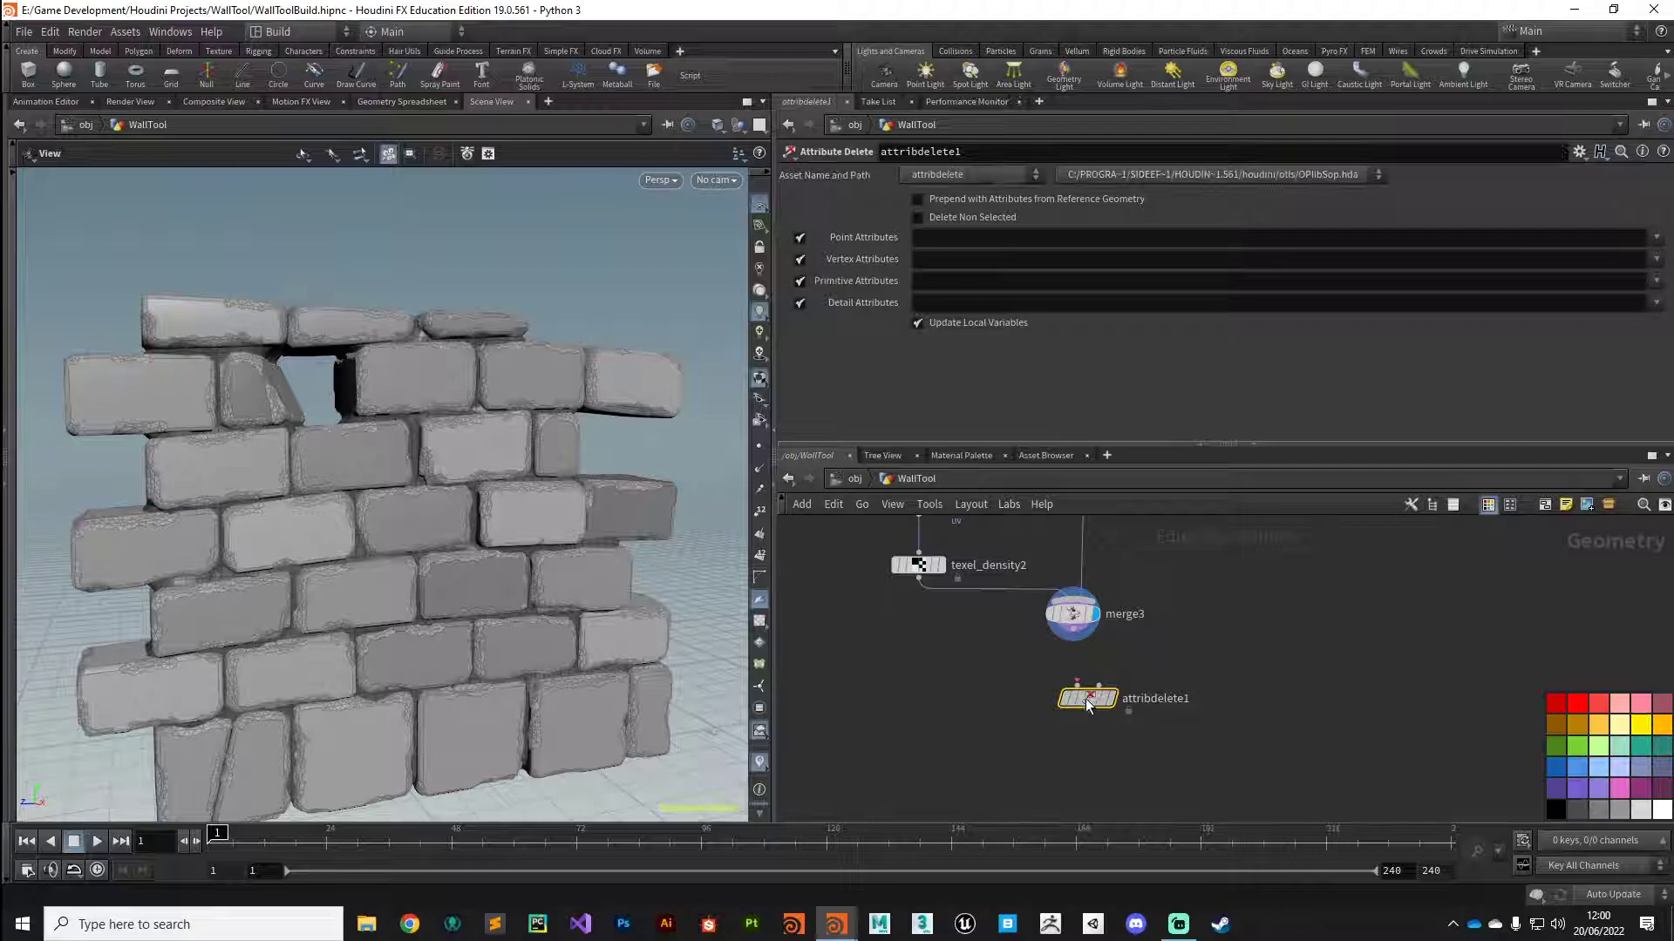
{"action": "left_click_drag", "start_coordinate": [1088, 698], "coordinate": [1073, 702]}
{"action": "left_click", "coordinate": [1072, 642]}
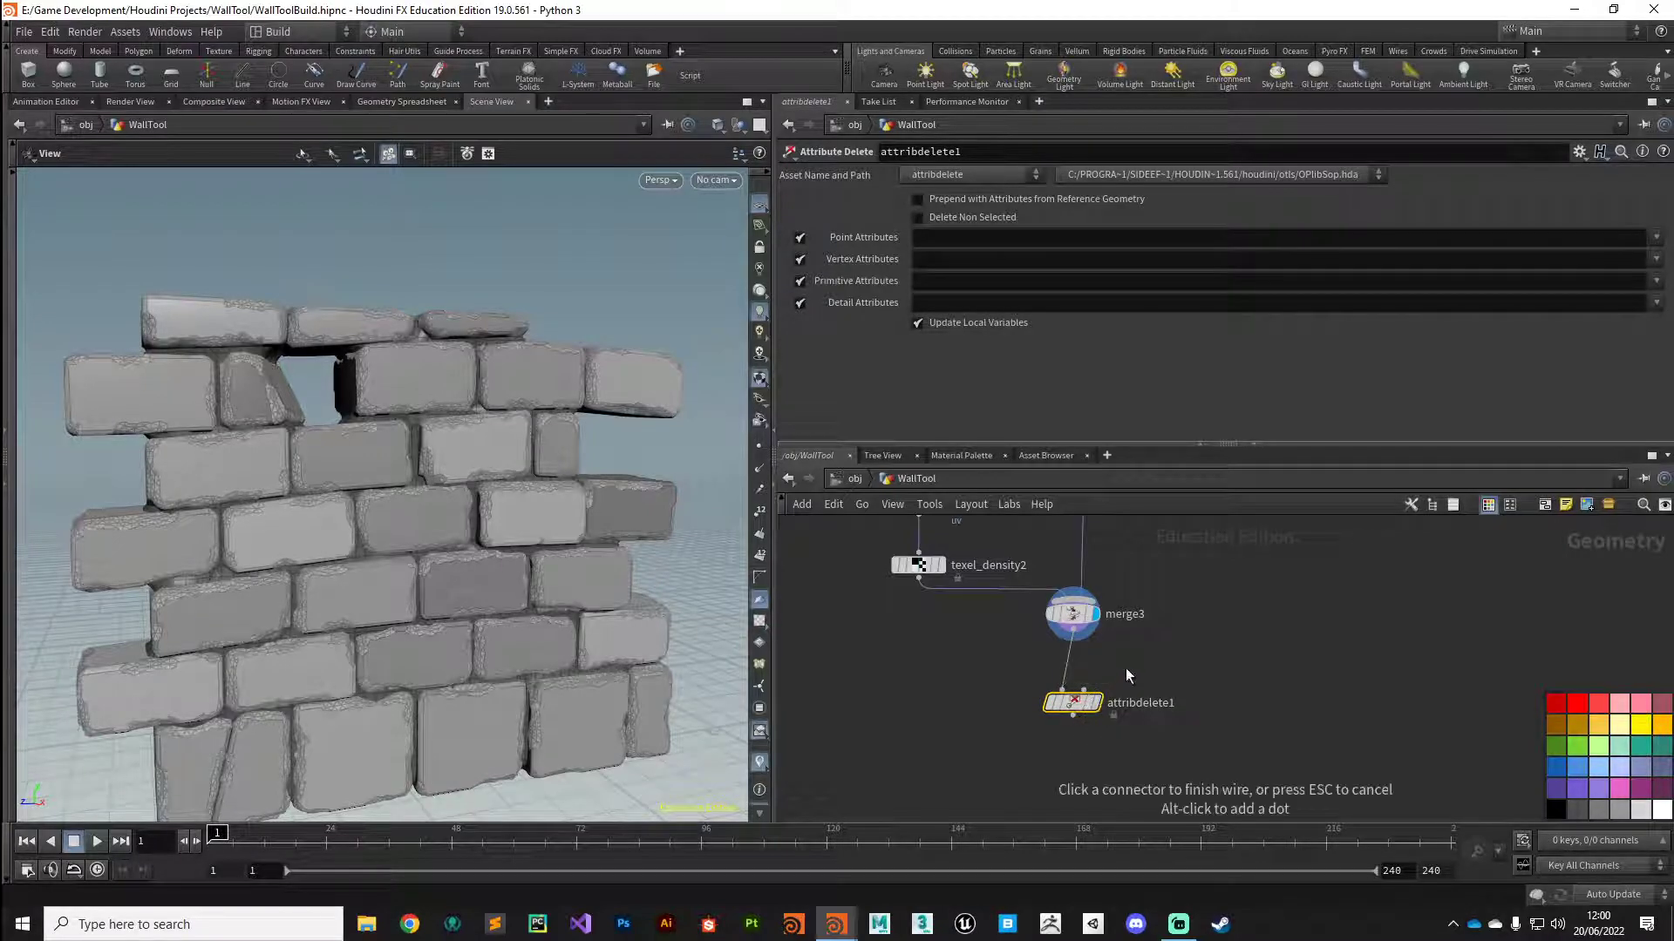
{"action": "left_click", "coordinate": [1072, 697]}
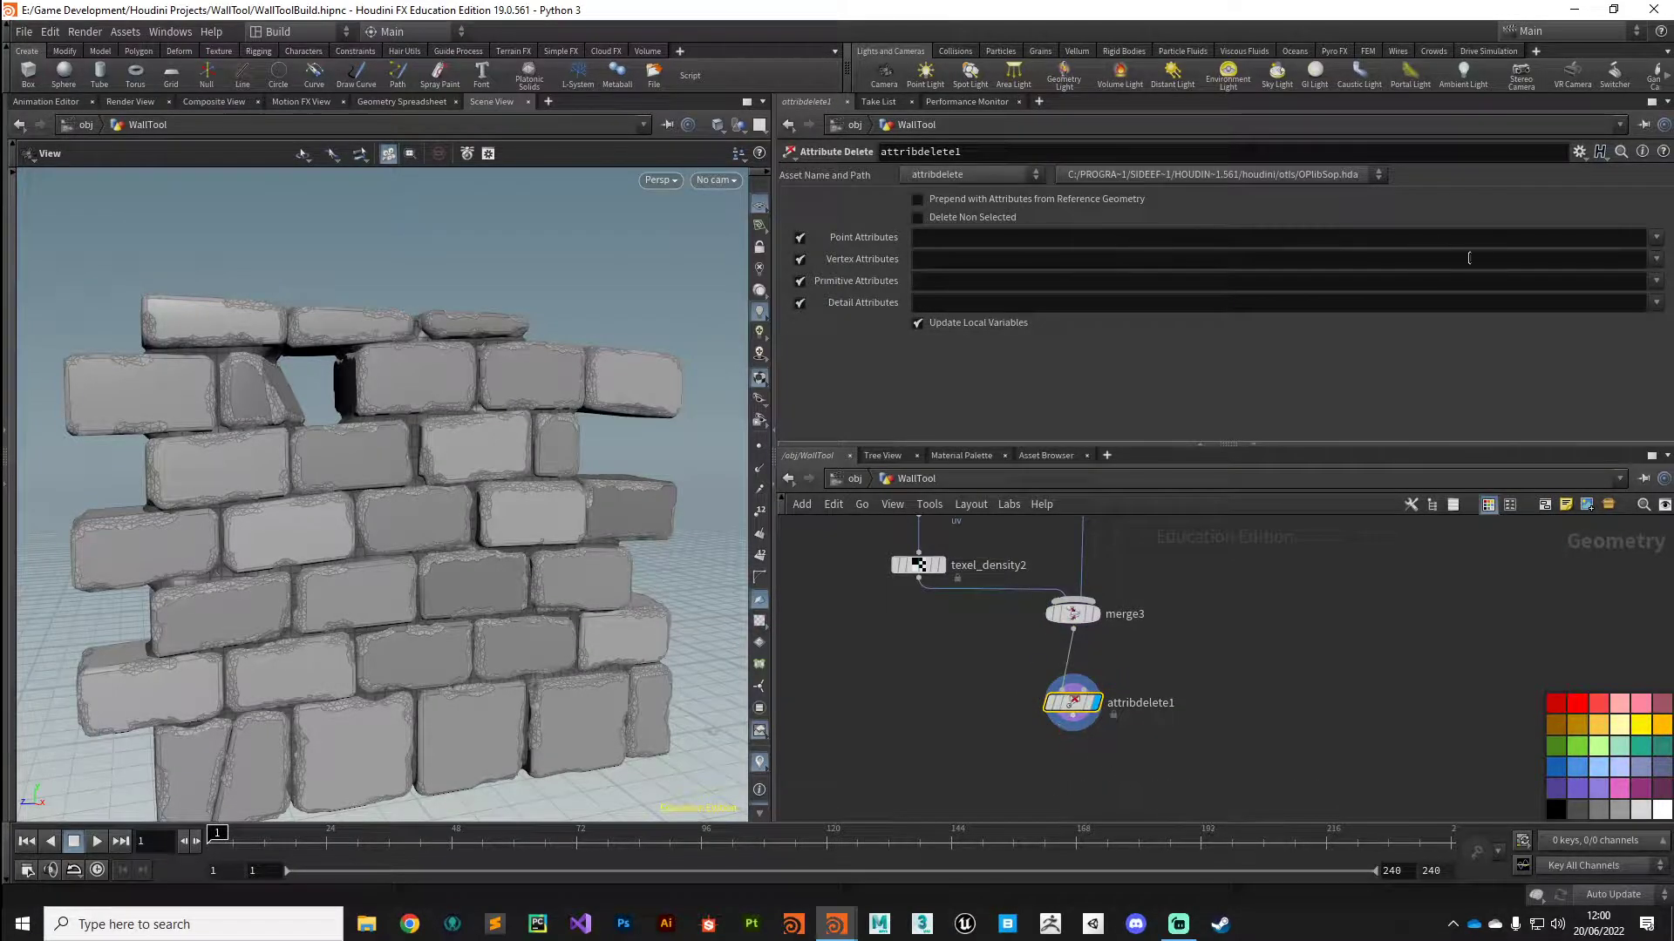
Delete the point attributes concavity, convexity, ptdist and side.
{"action": "left_click", "coordinate": [1655, 239]}
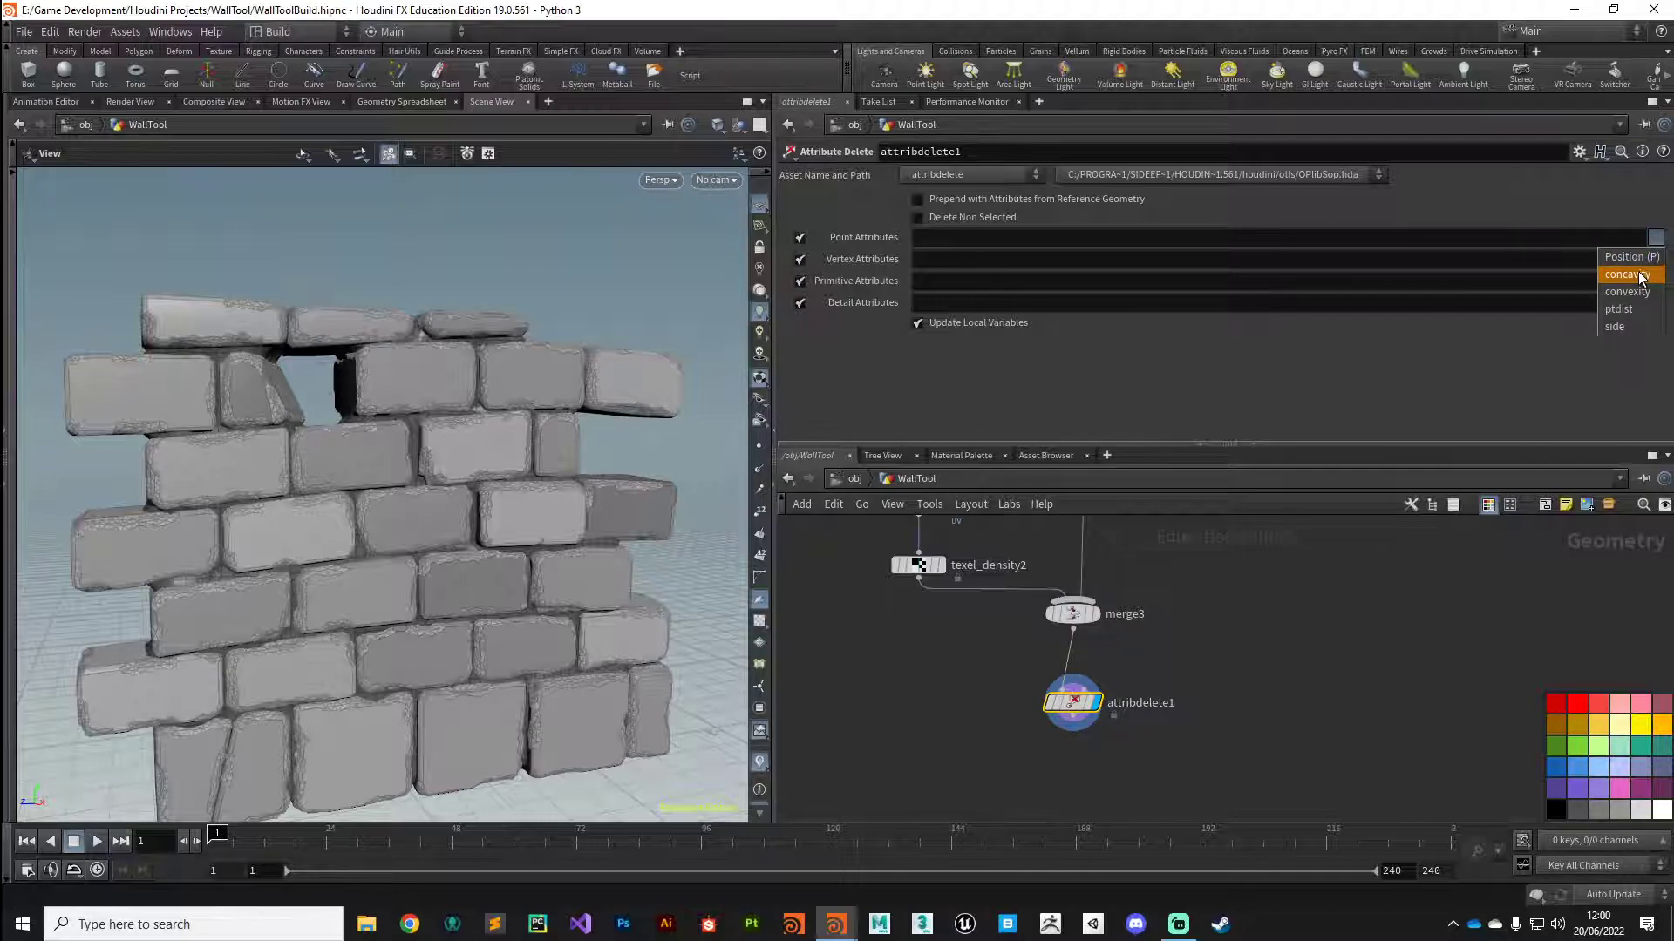
{"action": "left_click", "coordinate": [1626, 274]}
{"action": "left_click", "coordinate": [1656, 239]}
{"action": "left_click", "coordinate": [1631, 291]}
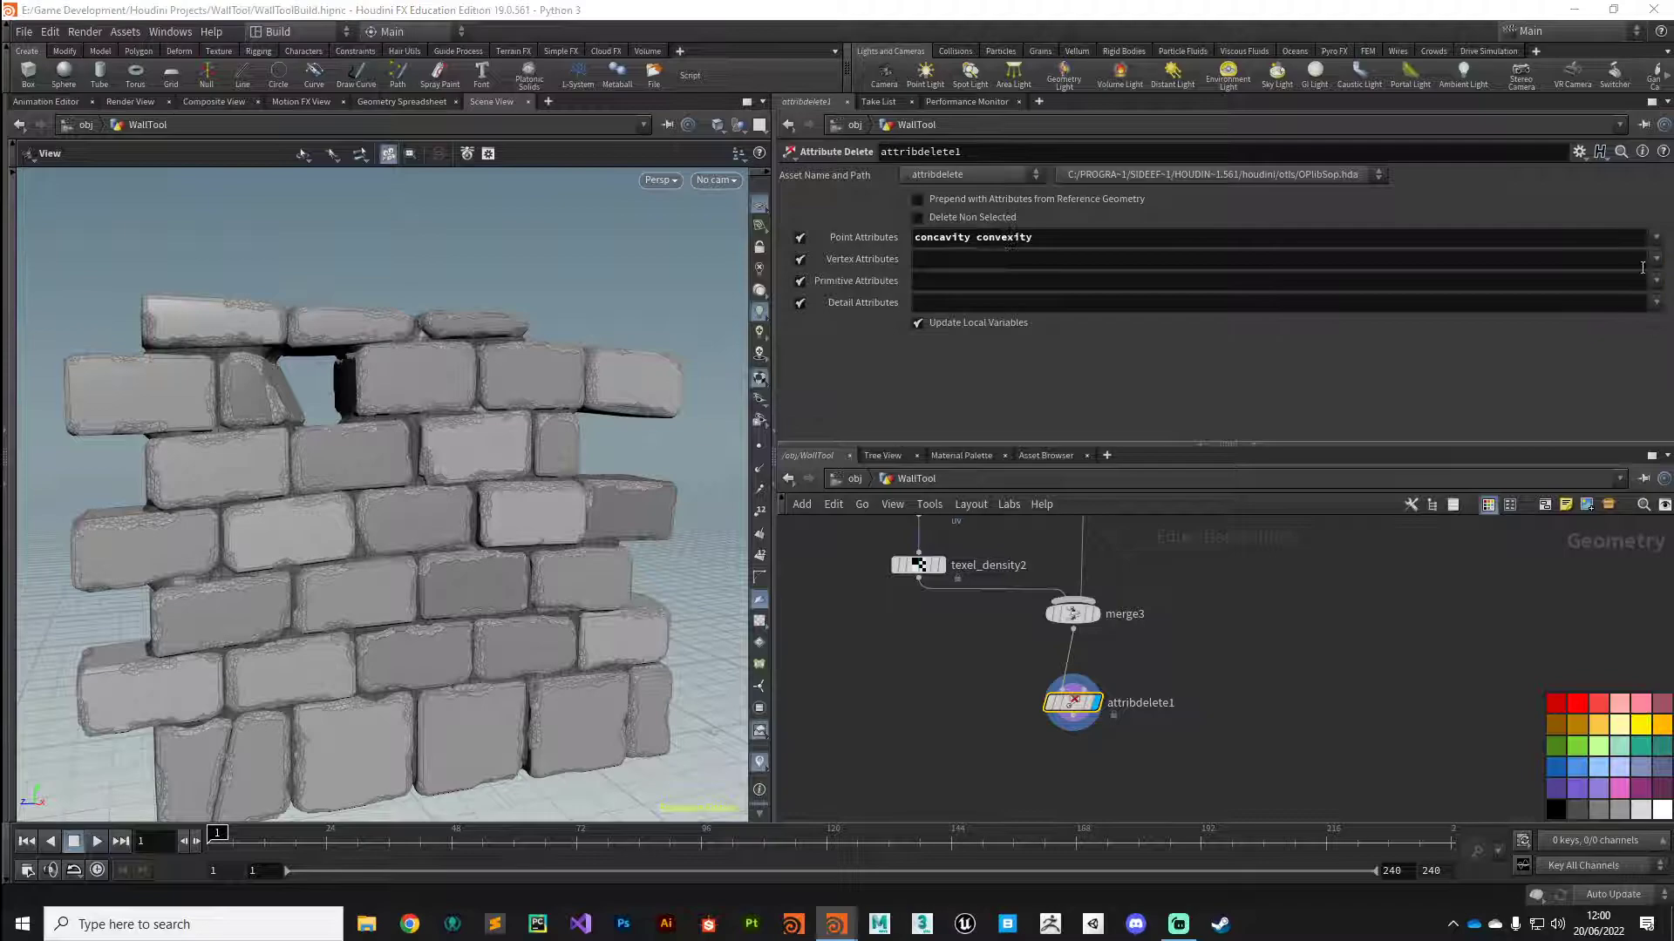
{"action": "left_click", "coordinate": [1655, 239]}
{"action": "left_click", "coordinate": [1627, 308]}
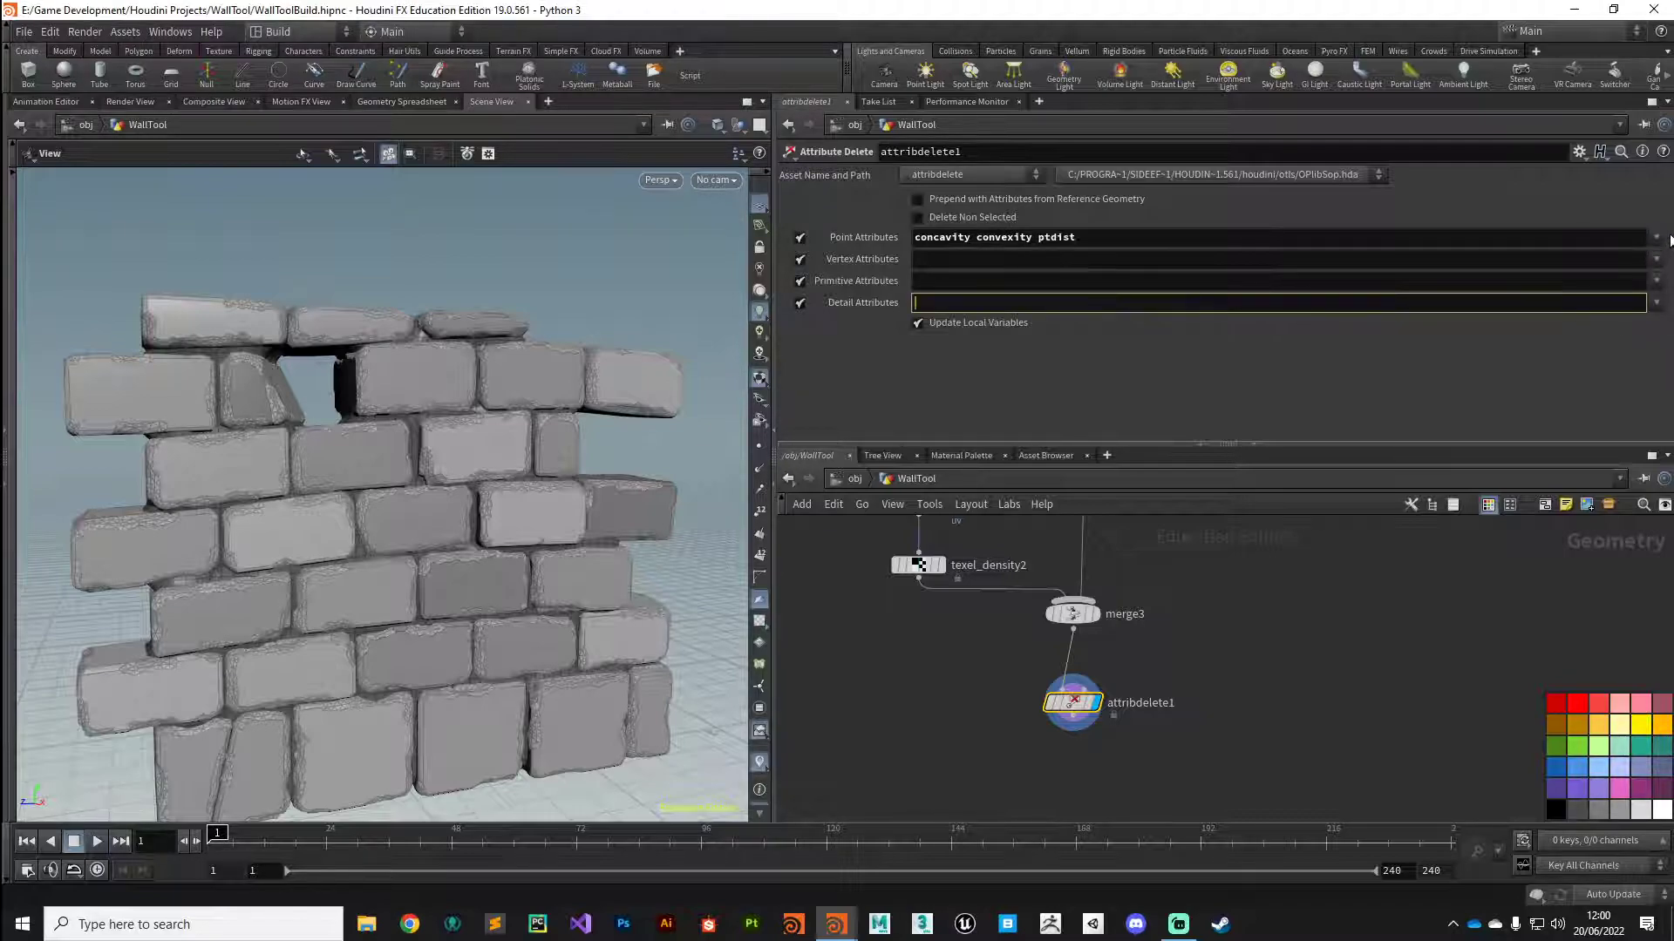
{"action": "left_click", "coordinate": [1655, 239]}
{"action": "left_click", "coordinate": [1628, 320]}
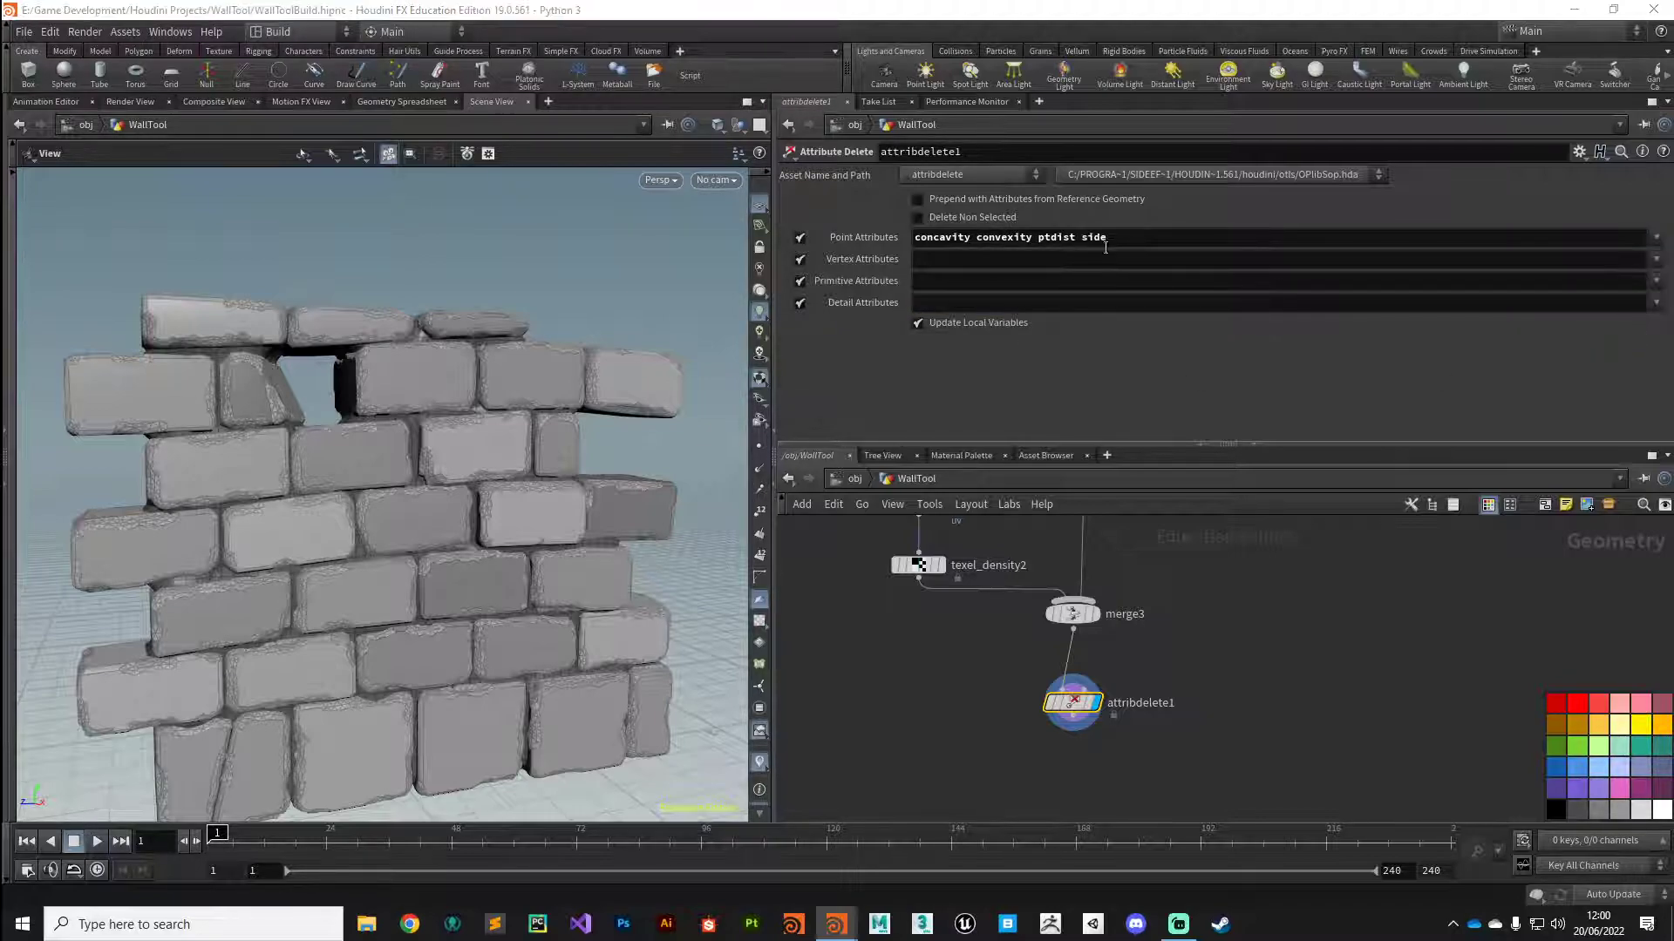
{"action": "left_click", "coordinate": [1655, 260]}
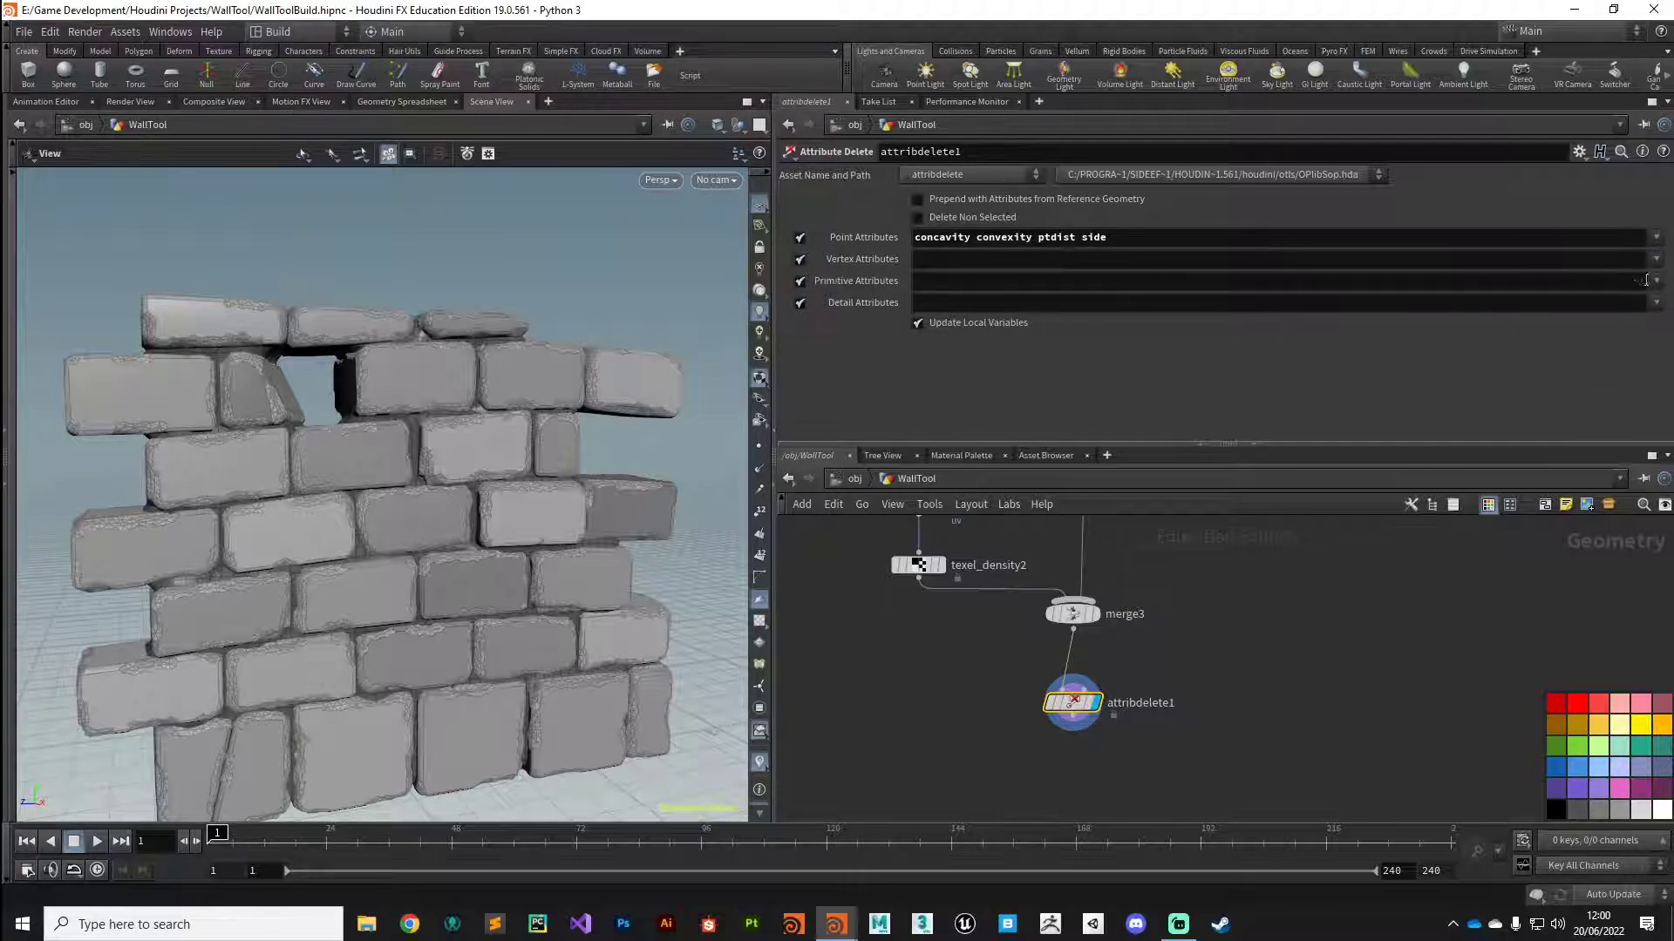
Delete primitive attributes __index, class, colRamp, cracked, name, texeldensity and texeldensity_similarity.
{"action": "left_click", "coordinate": [1655, 281]}
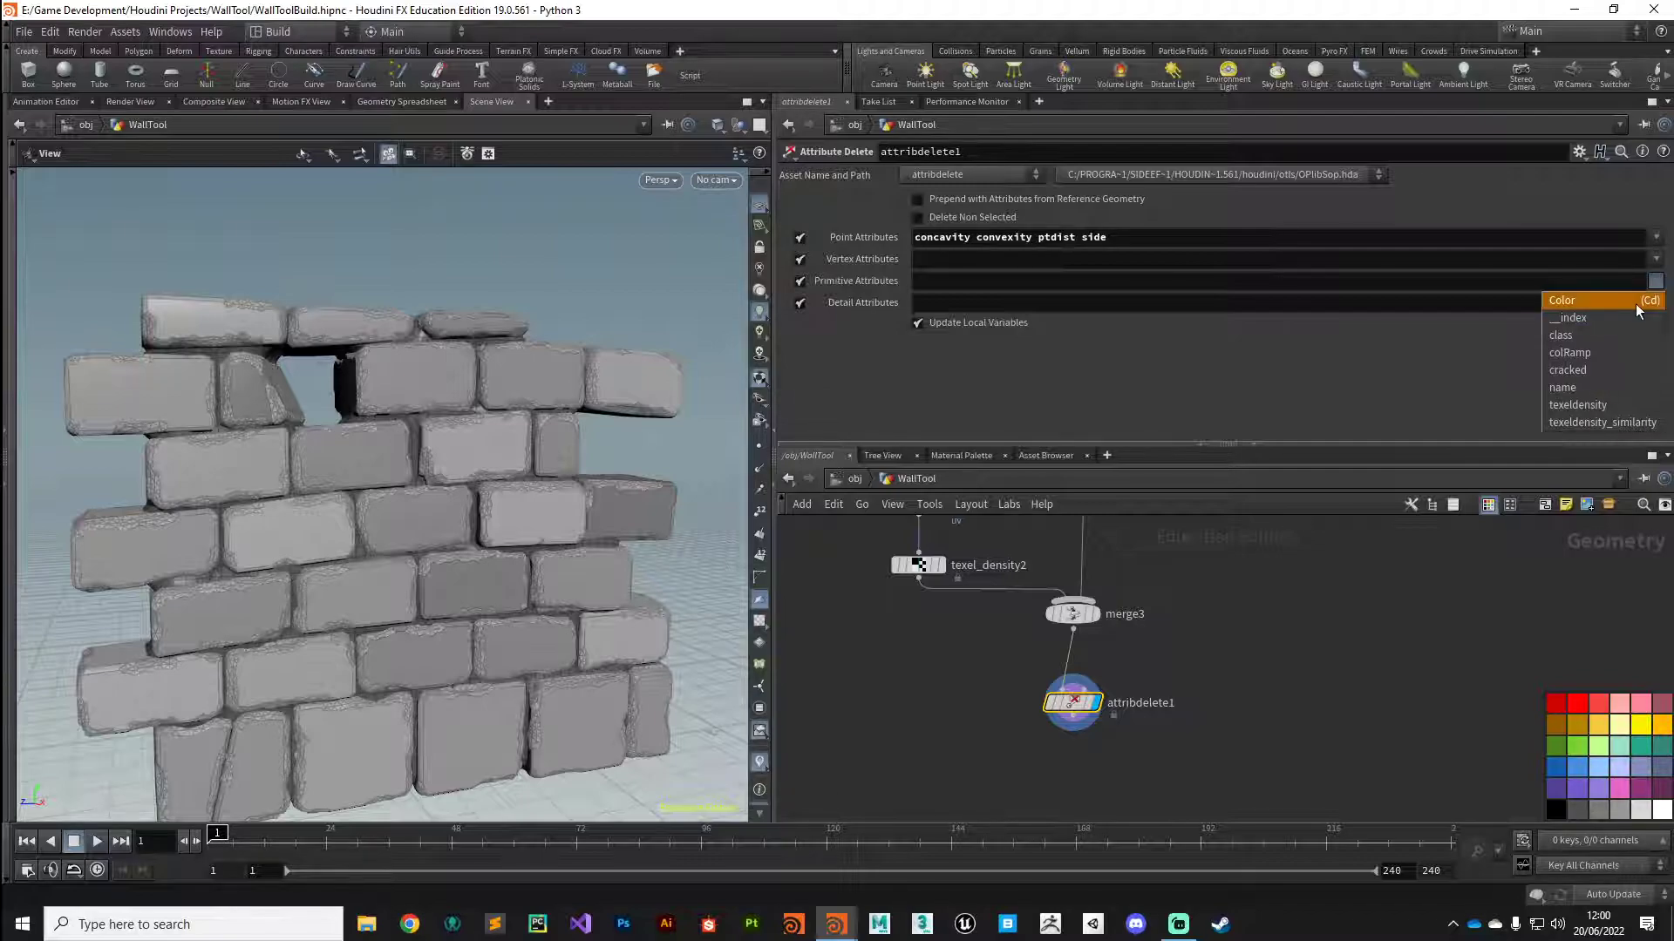
{"action": "left_click", "coordinate": [1599, 317]}
{"action": "left_click", "coordinate": [1655, 281]}
{"action": "left_click", "coordinate": [1603, 335]}
{"action": "left_click", "coordinate": [1655, 280]}
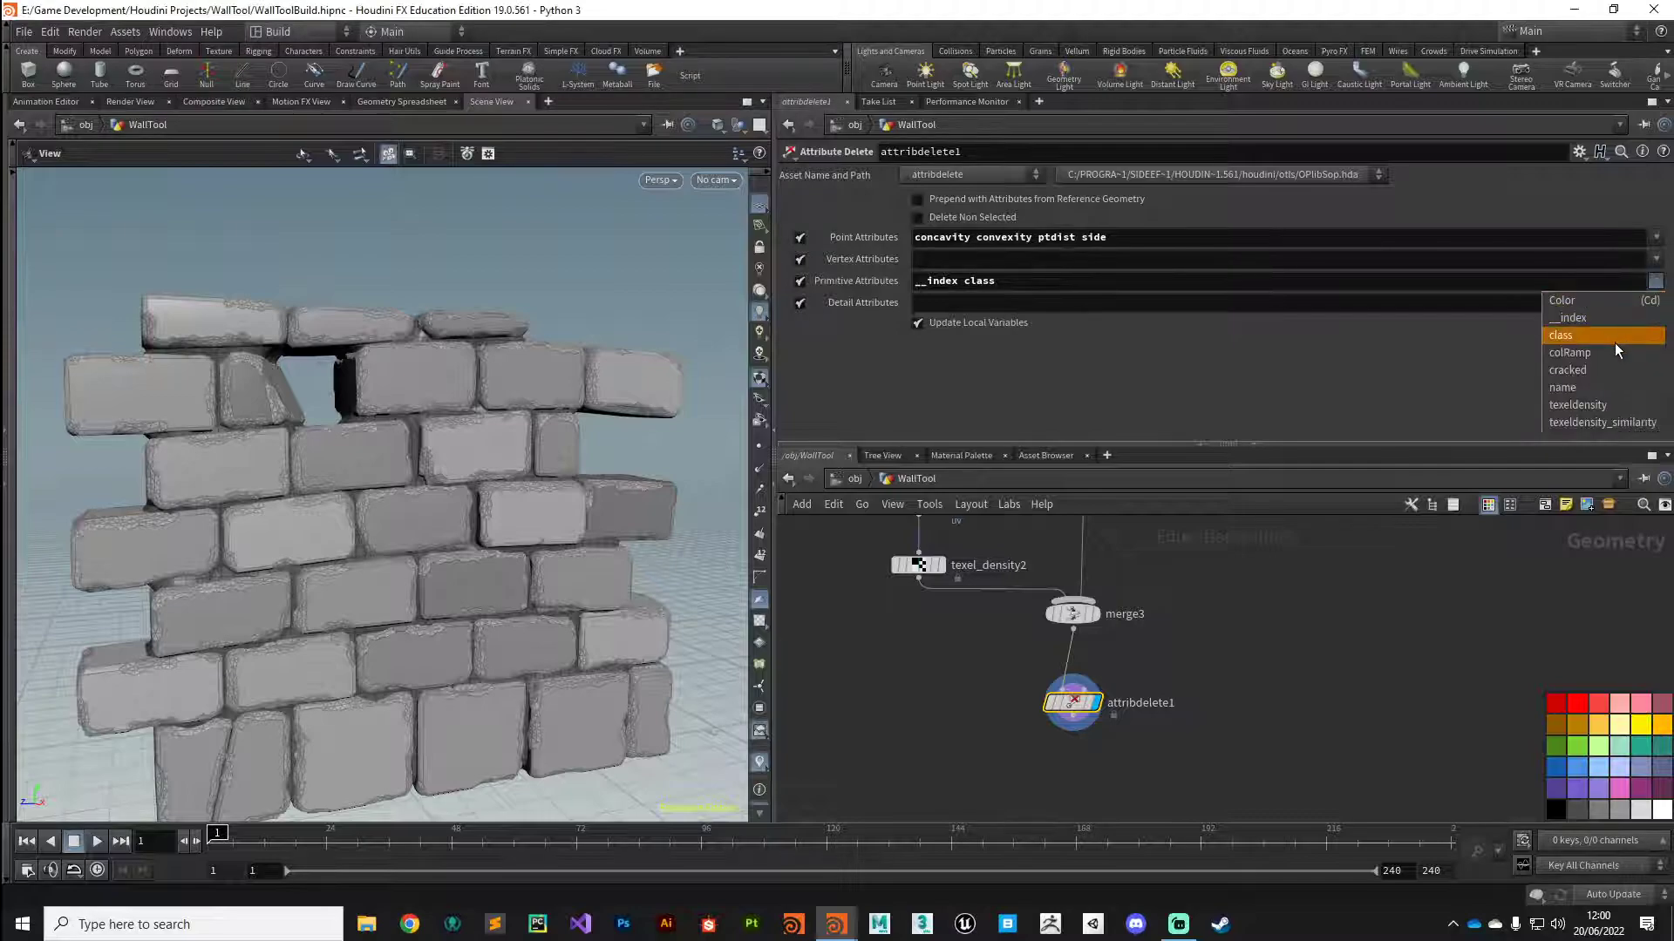
{"action": "left_click", "coordinate": [1611, 353]}
{"action": "left_click", "coordinate": [1656, 281]}
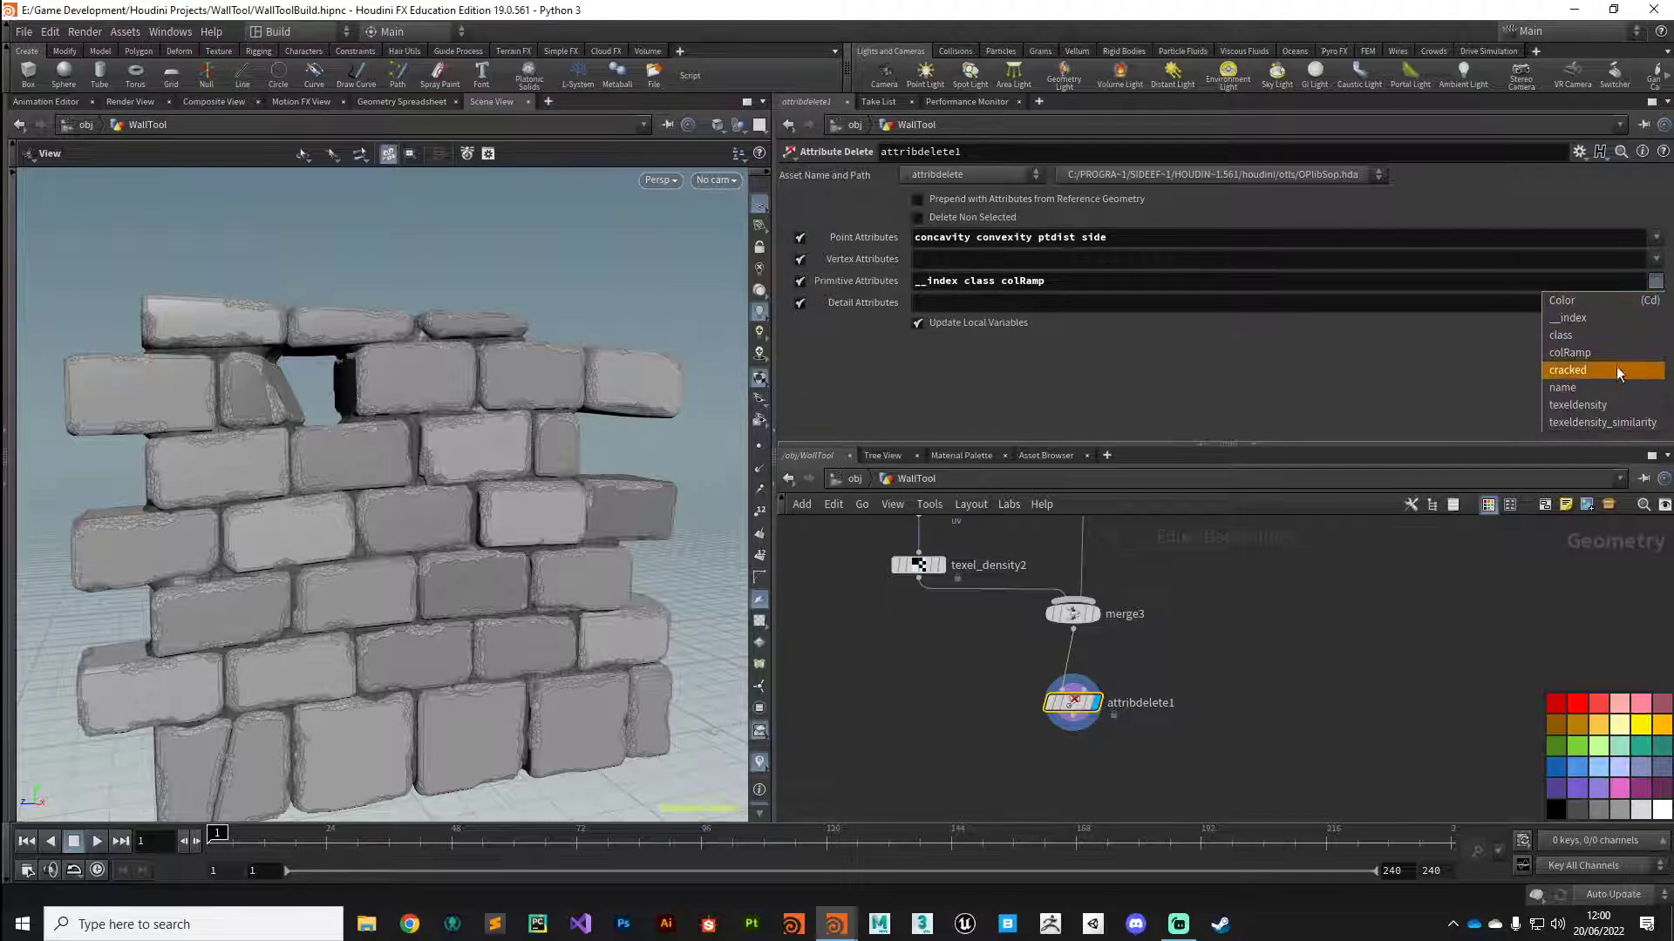
{"action": "left_click", "coordinate": [1612, 369]}
{"action": "left_click", "coordinate": [1655, 280]}
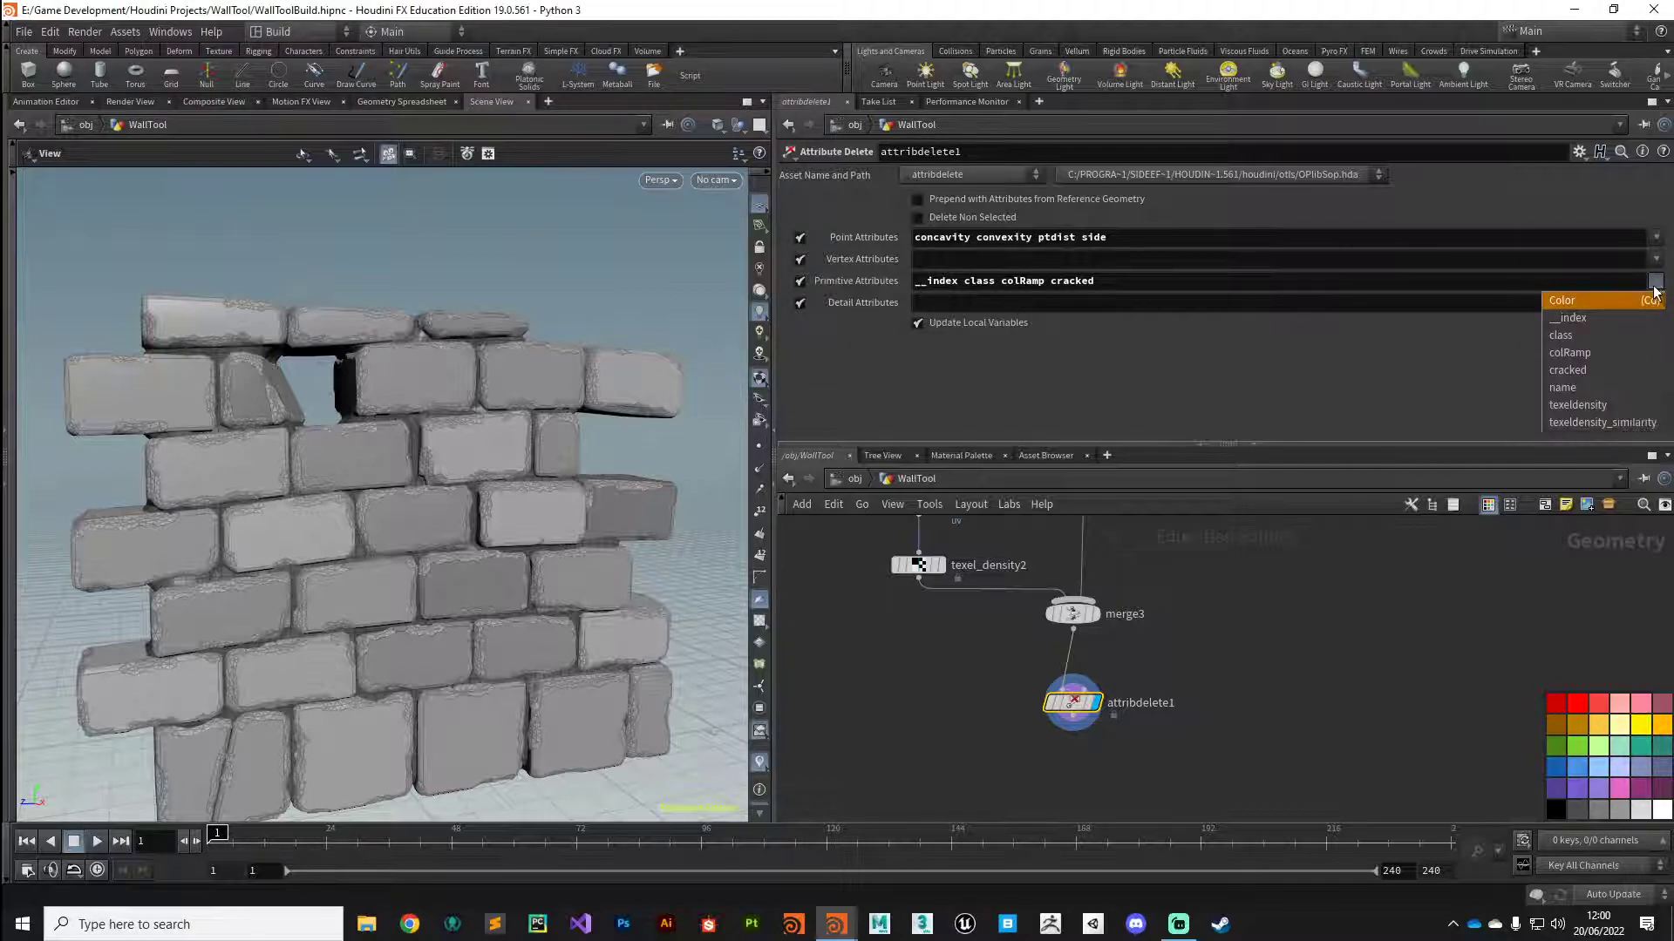
{"action": "left_click", "coordinate": [1618, 389]}
{"action": "left_click", "coordinate": [1656, 280]}
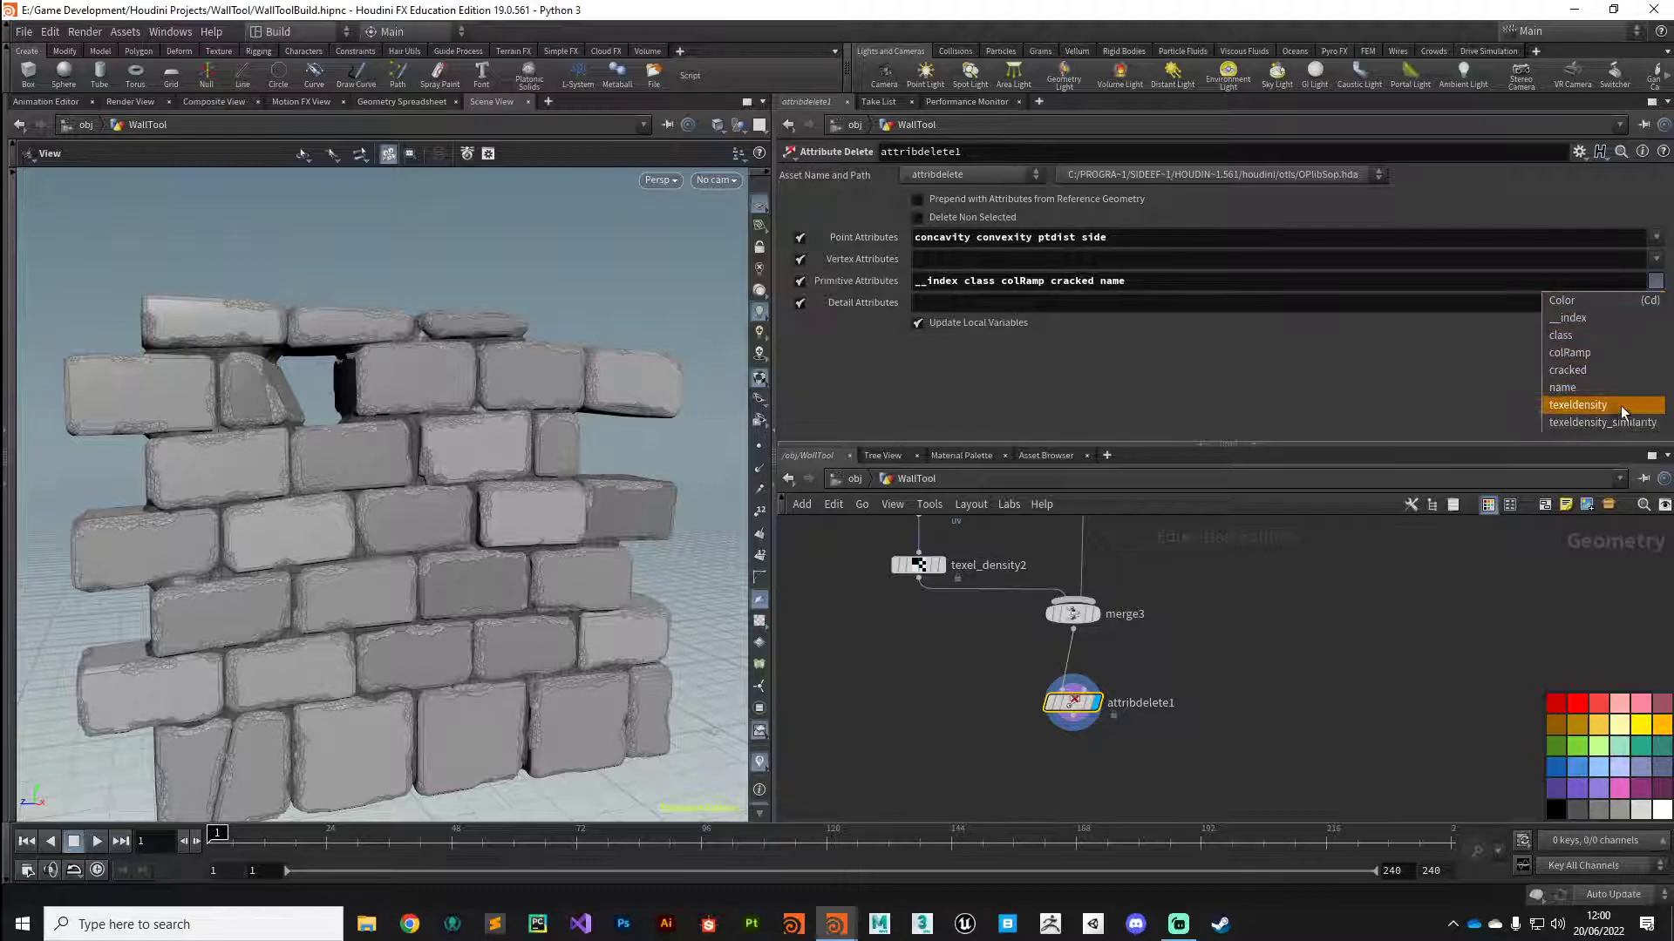
{"action": "left_click", "coordinate": [1613, 406]}
{"action": "left_click", "coordinate": [1655, 281]}
{"action": "left_click", "coordinate": [1624, 424]}
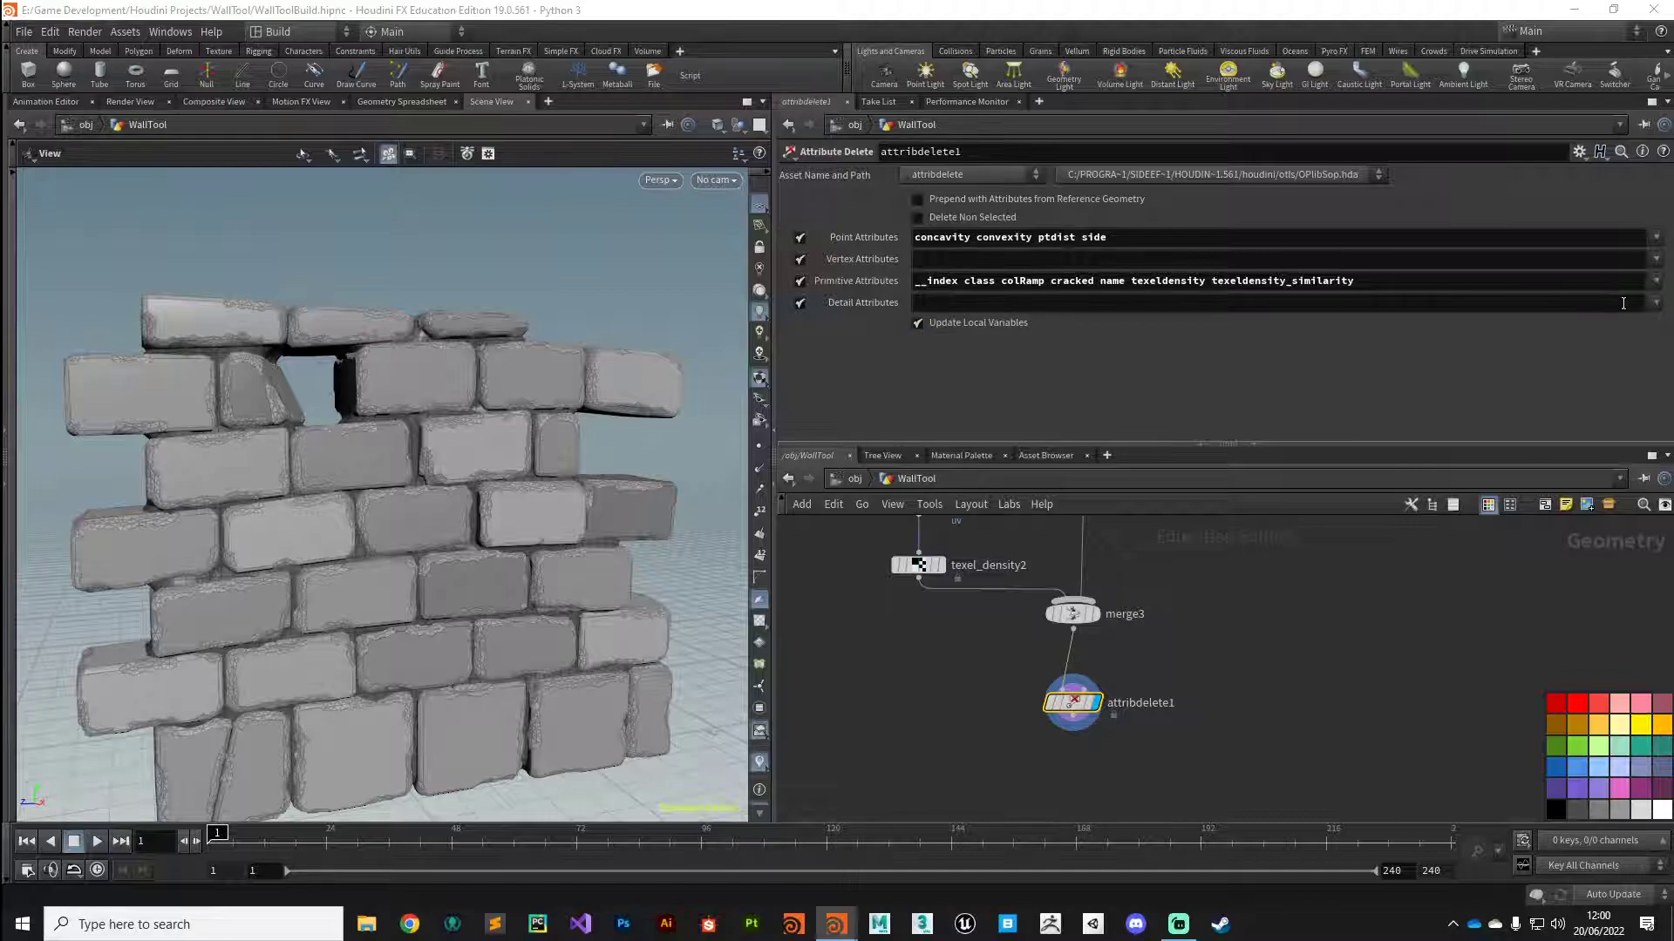
Delete the detail attributes coverage and numnonpacked.
{"action": "left_click", "coordinate": [1655, 303]}
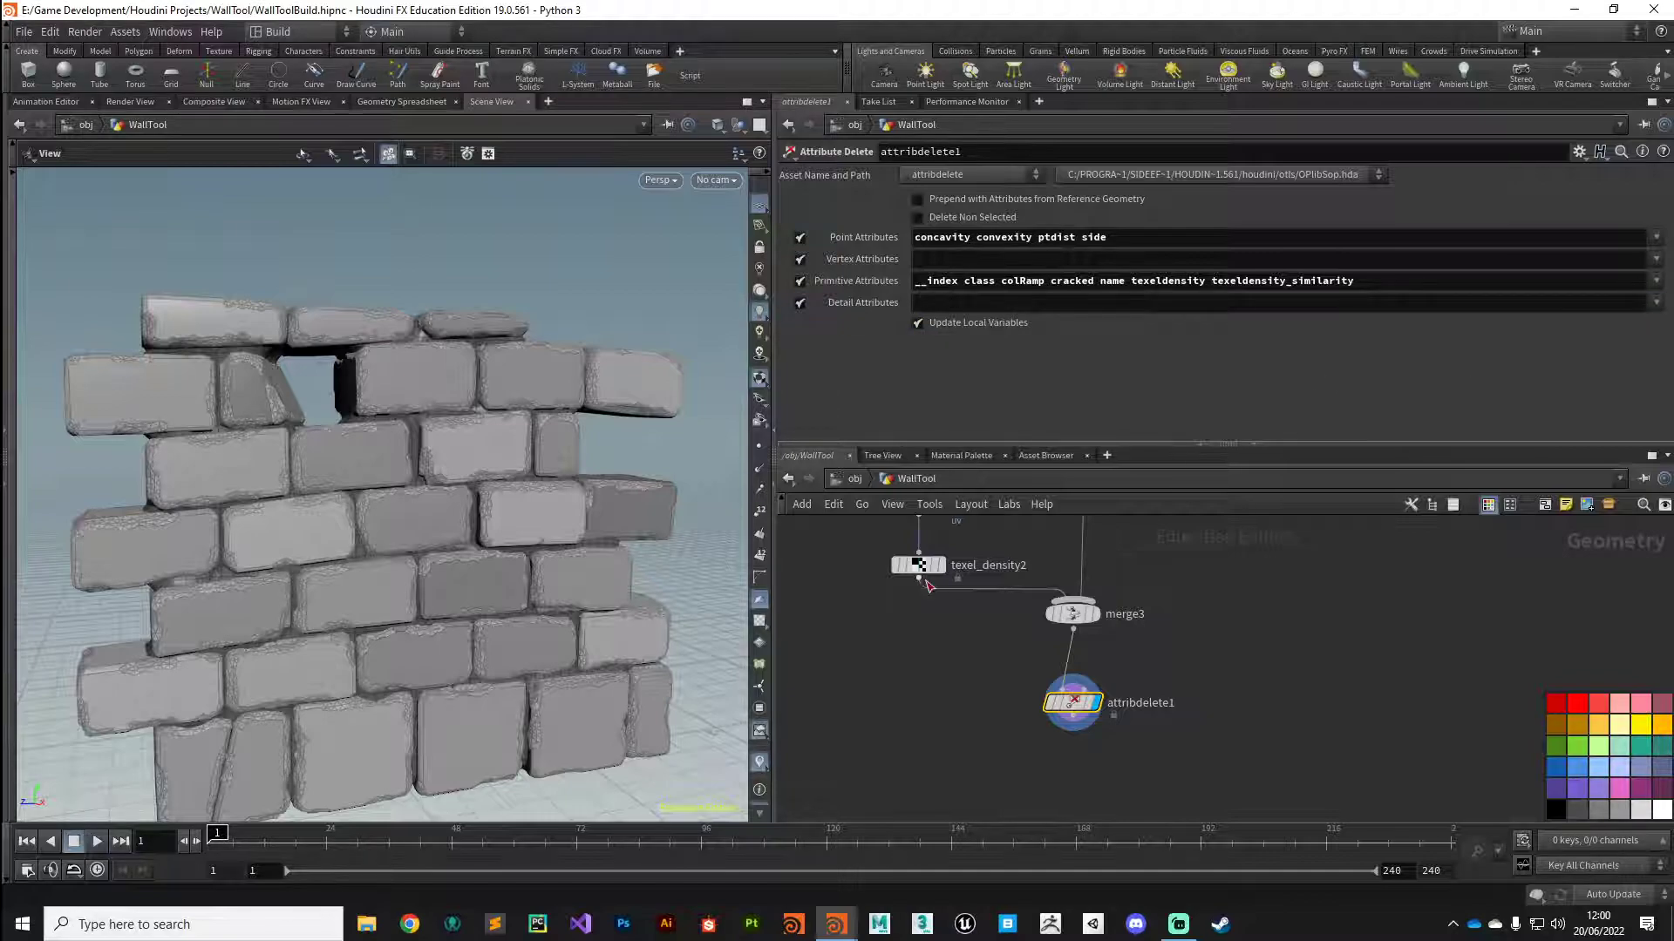
{"action": "left_click", "coordinate": [1655, 302]}
{"action": "left_click", "coordinate": [1647, 325]}
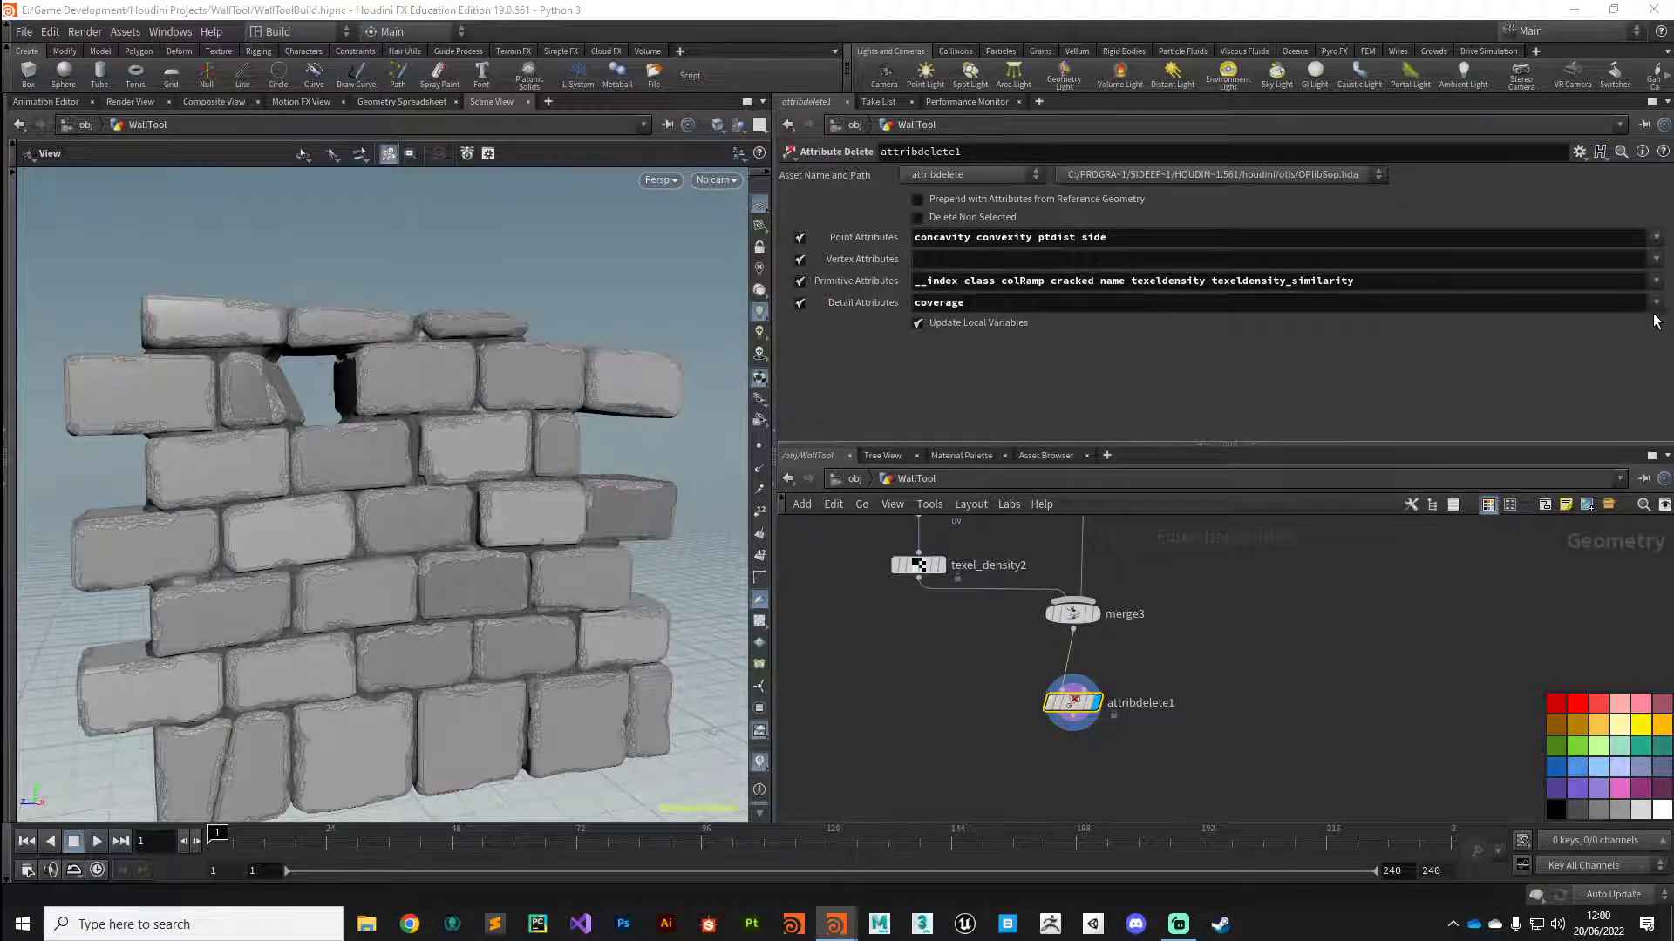
{"action": "left_click", "coordinate": [1655, 303]}
{"action": "left_click", "coordinate": [1648, 329]}
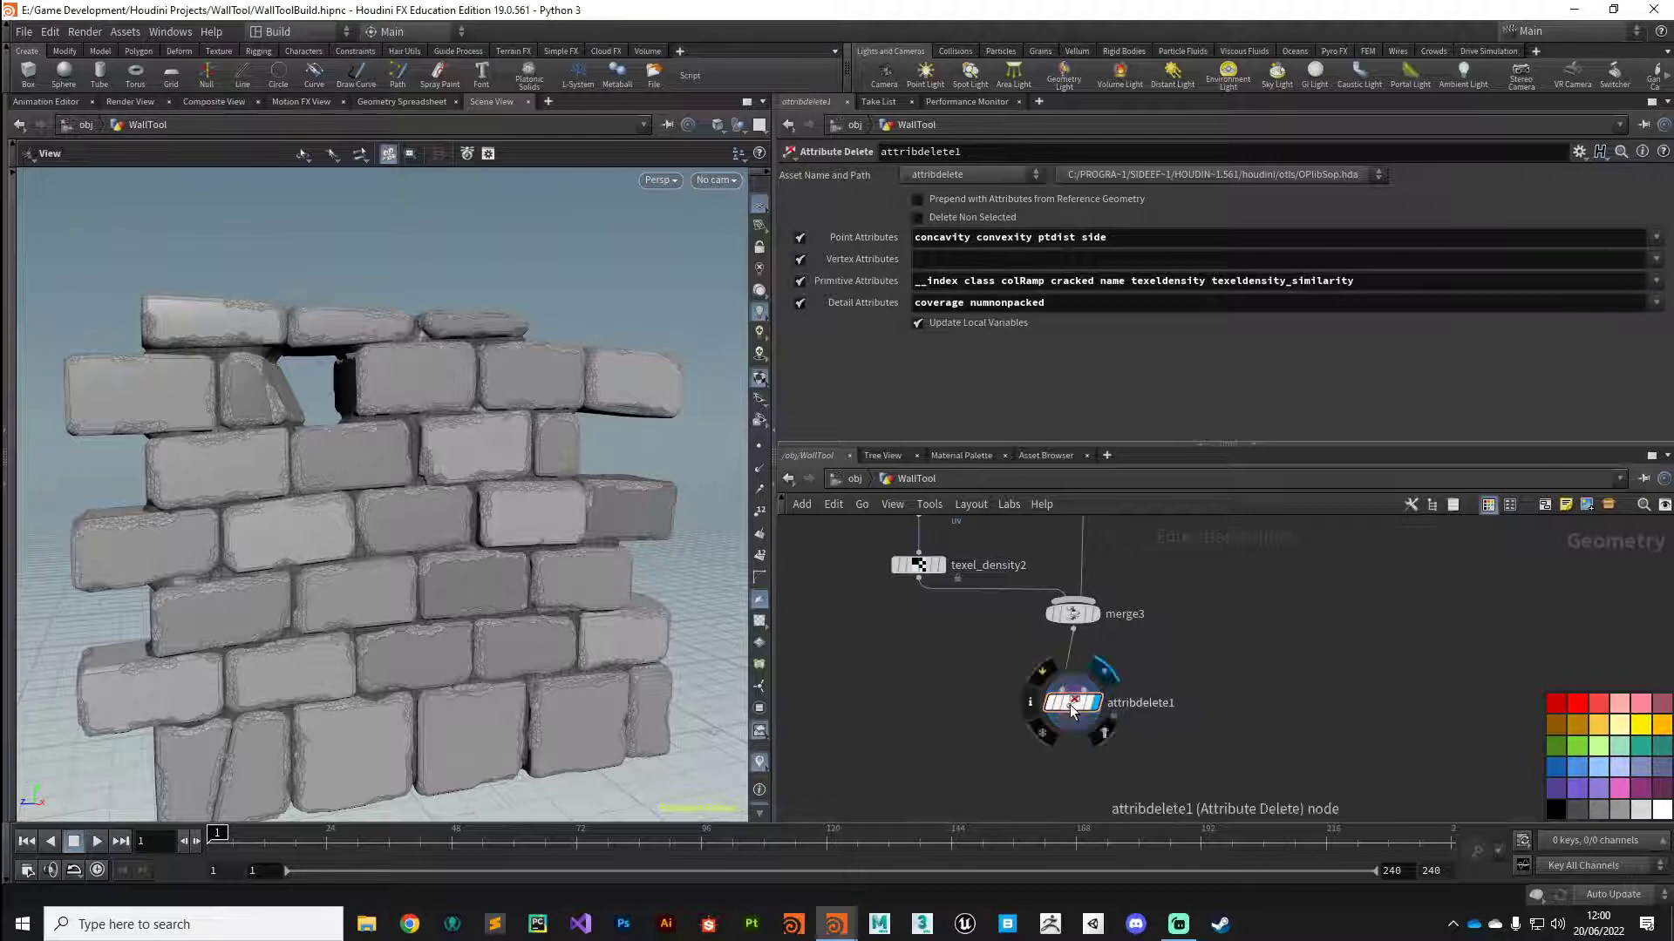
{"action": "left_click_drag", "start_coordinate": [1072, 703], "coordinate": [1072, 688]}
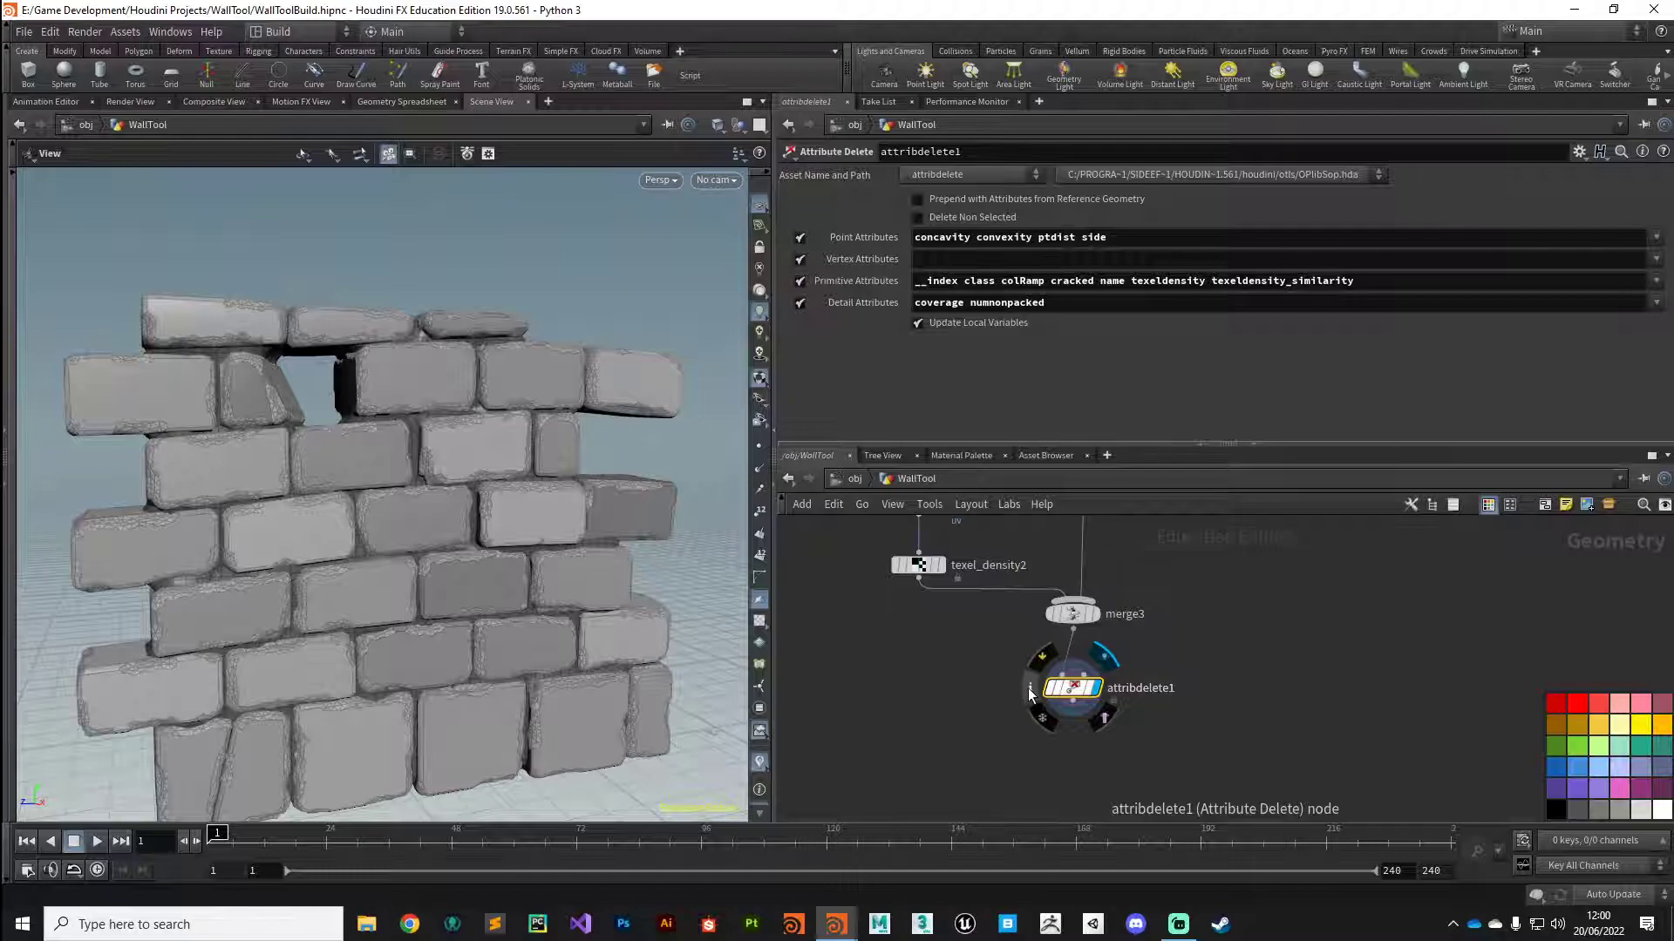
{"action": "left_click", "coordinate": [1030, 689]}
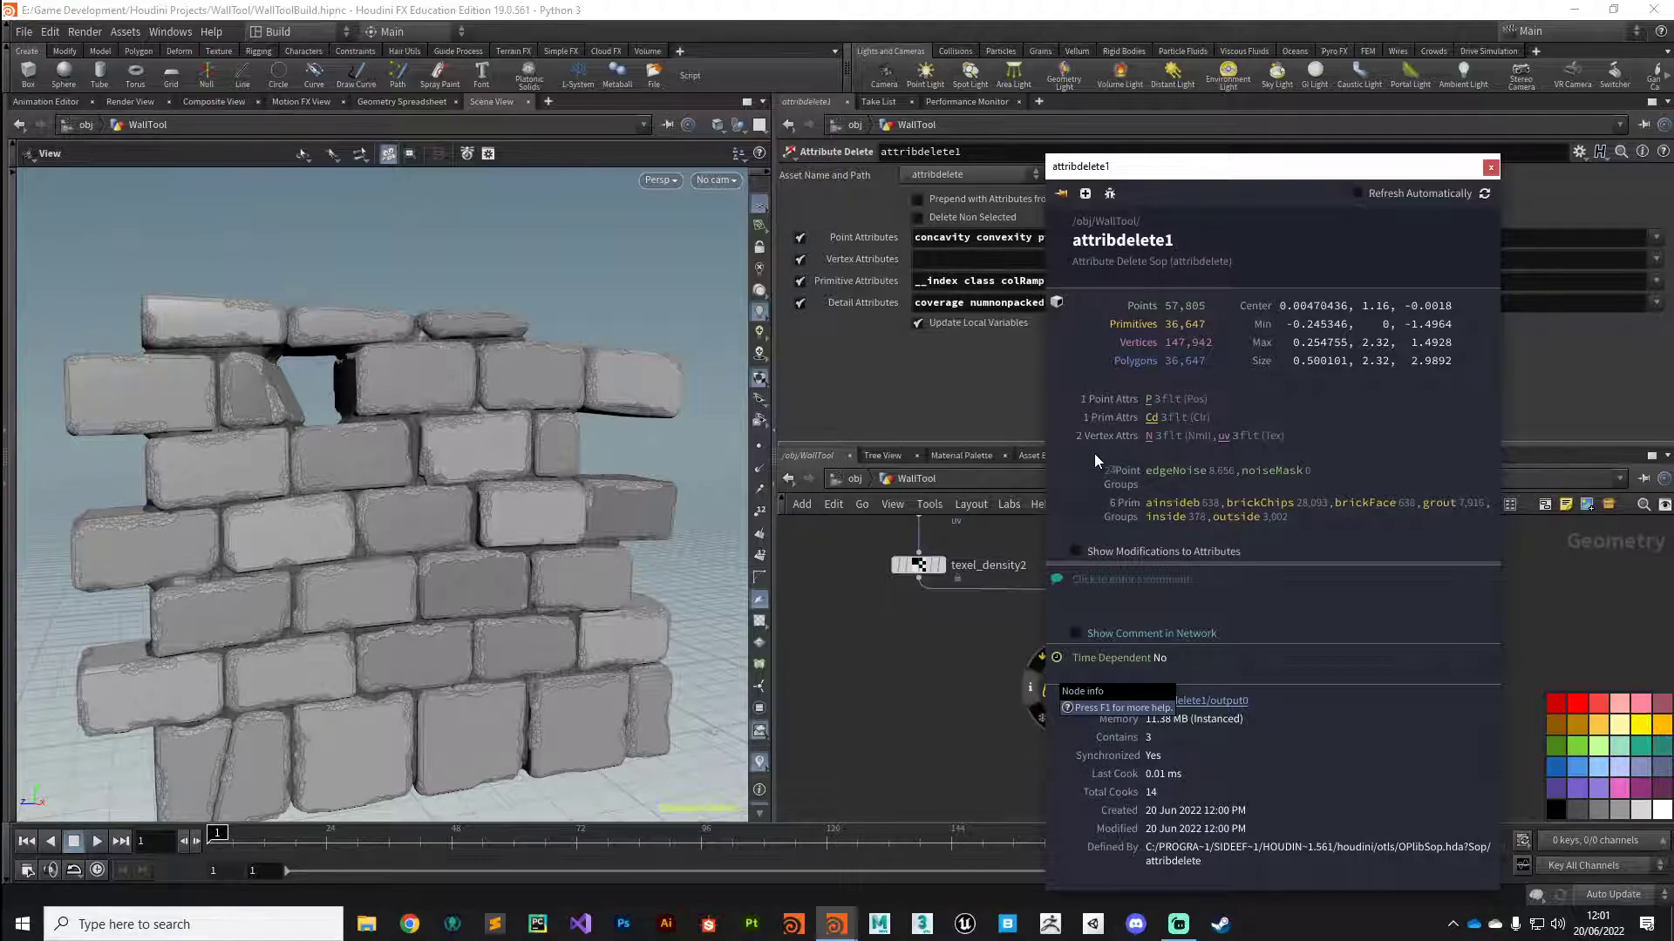
{"action": "left_click", "coordinate": [1491, 166]}
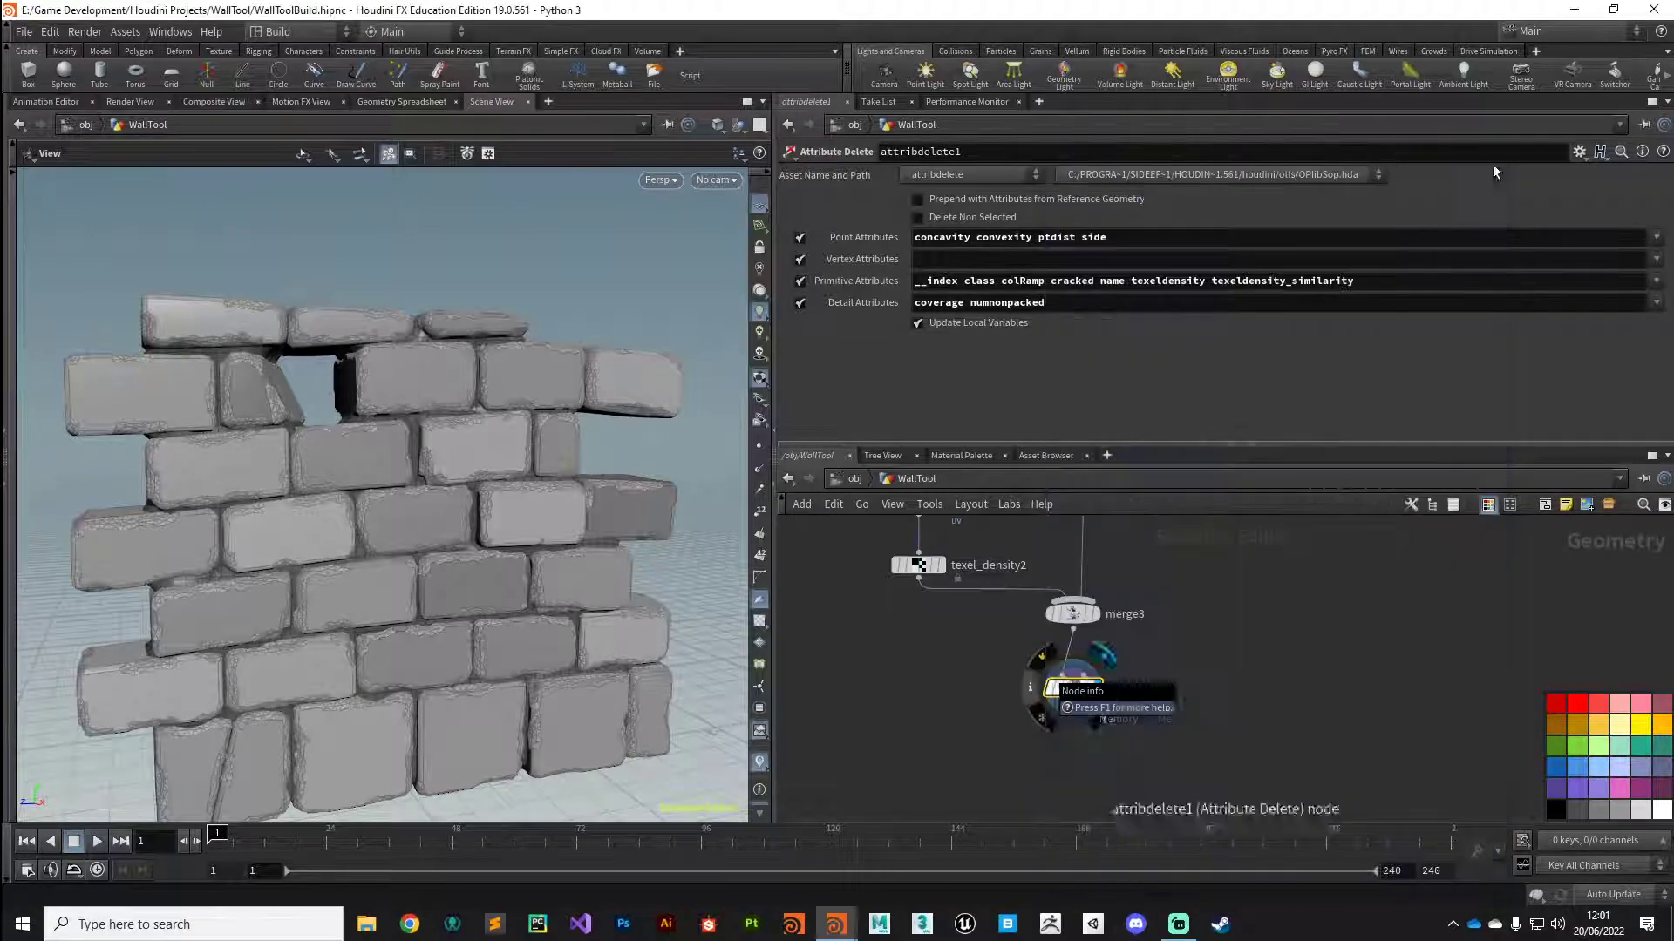
{"action": "left_click", "coordinate": [761, 624]}
{"action": "left_click_drag", "start_coordinate": [479, 608], "coordinate": [384, 612]}
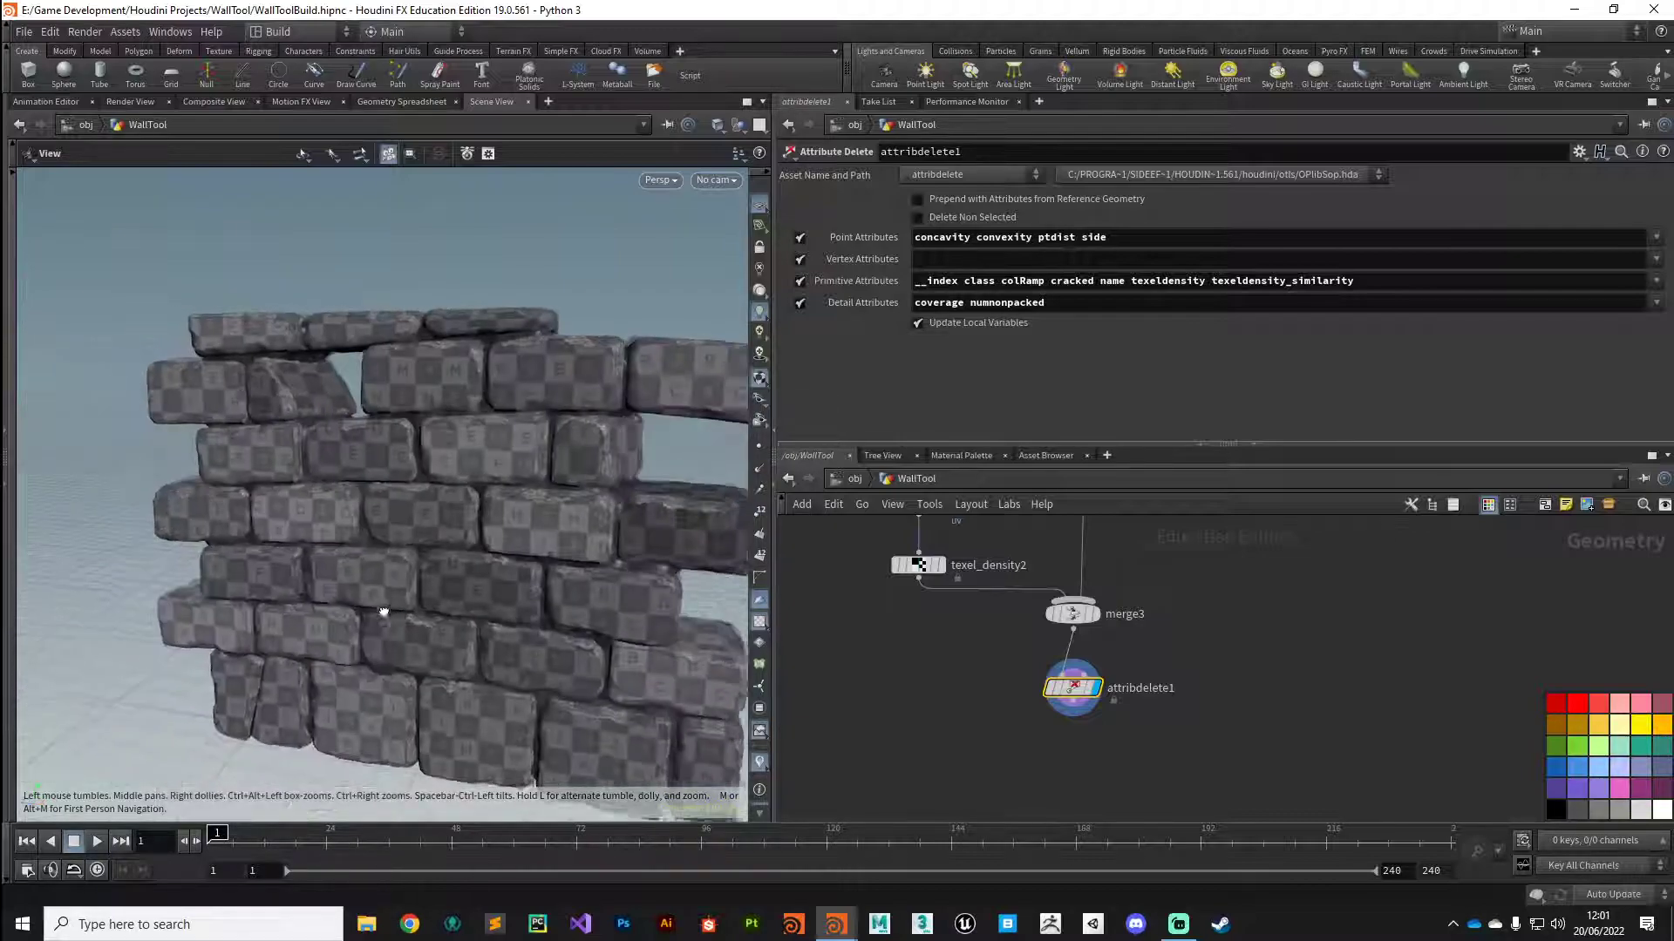
{"action": "scroll", "coordinate": [471, 598], "scroll_direction": "up", "scroll_amount": 8}
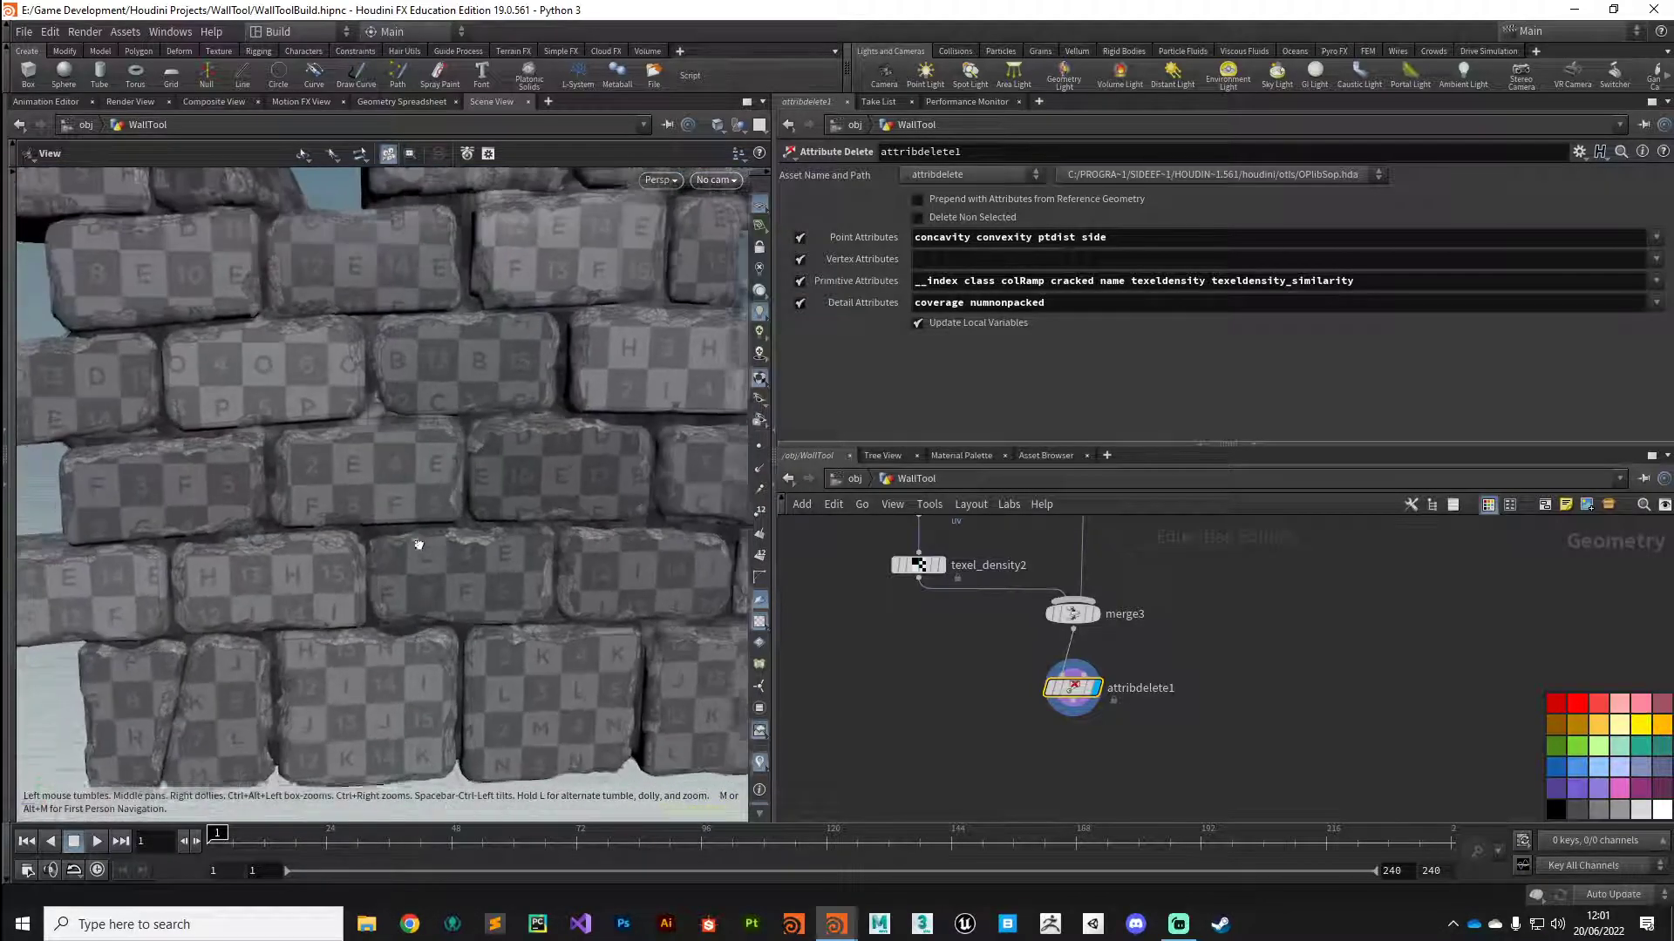
{"action": "left_click_drag", "start_coordinate": [418, 545], "coordinate": [462, 551]}
{"action": "left_click", "coordinate": [762, 625]}
{"action": "scroll", "coordinate": [975, 736], "scroll_direction": "down", "scroll_amount": 2}
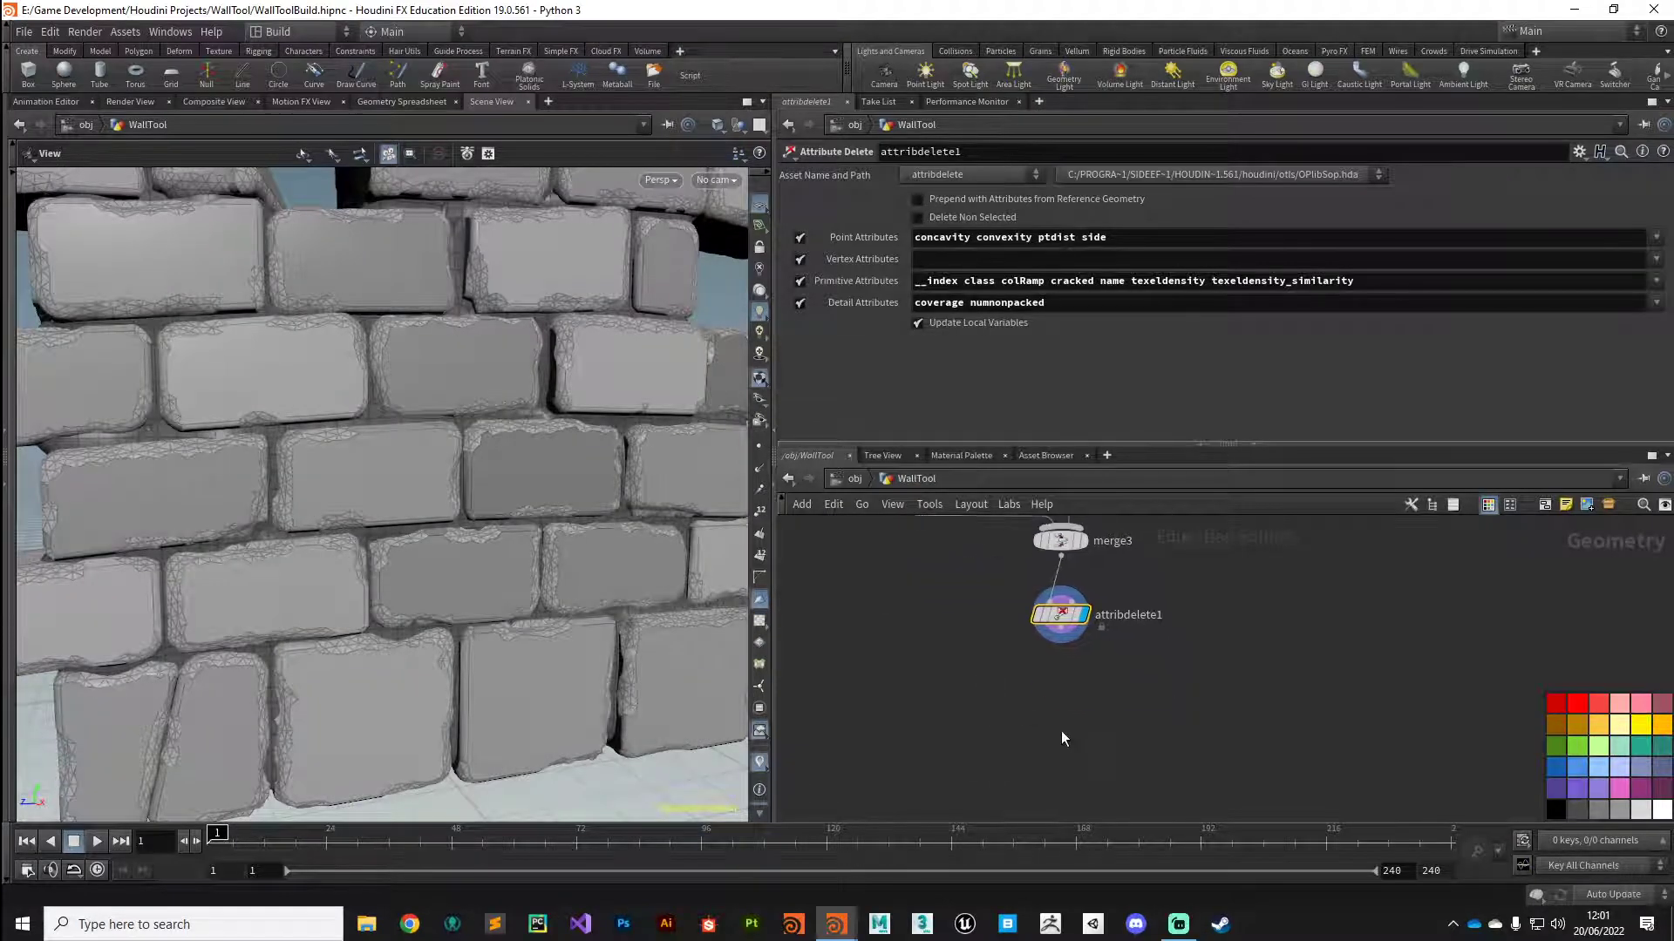
Add a Group Delete node below attribdelete1.
{"action": "key", "text": "Tab"}
{"action": "type", "text": "gr"}
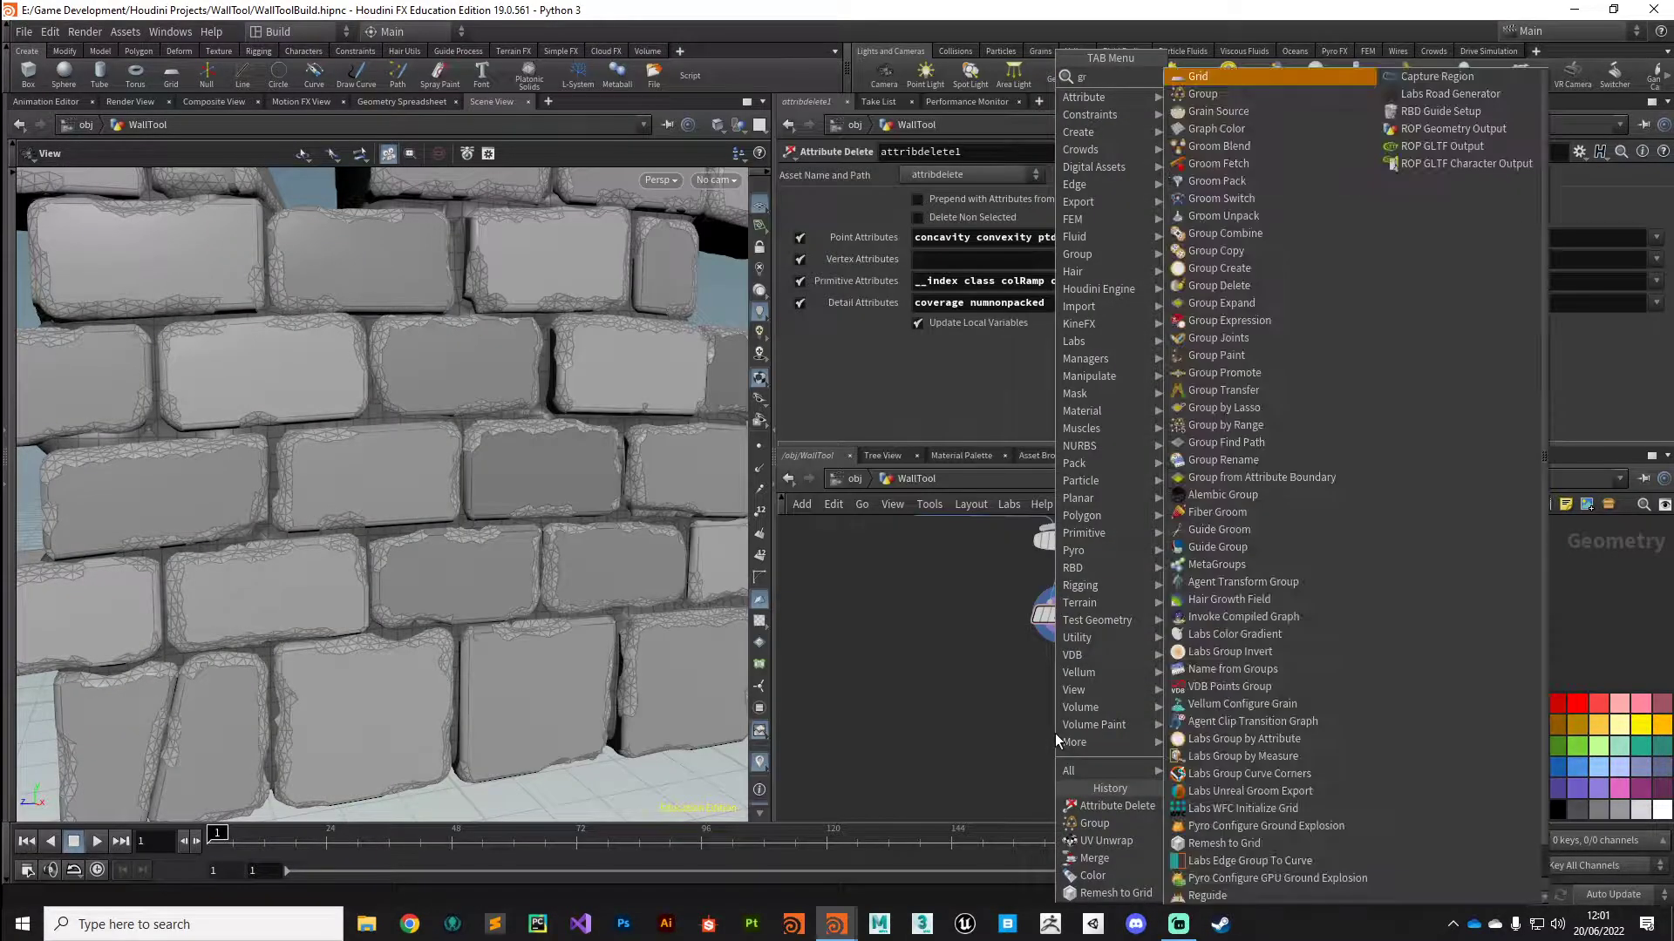
{"action": "type", "text": "oup"}
{"action": "key", "text": "Down"}
{"action": "key", "text": "Down"}
{"action": "key", "text": "Down"}
{"action": "key", "text": "Return"}
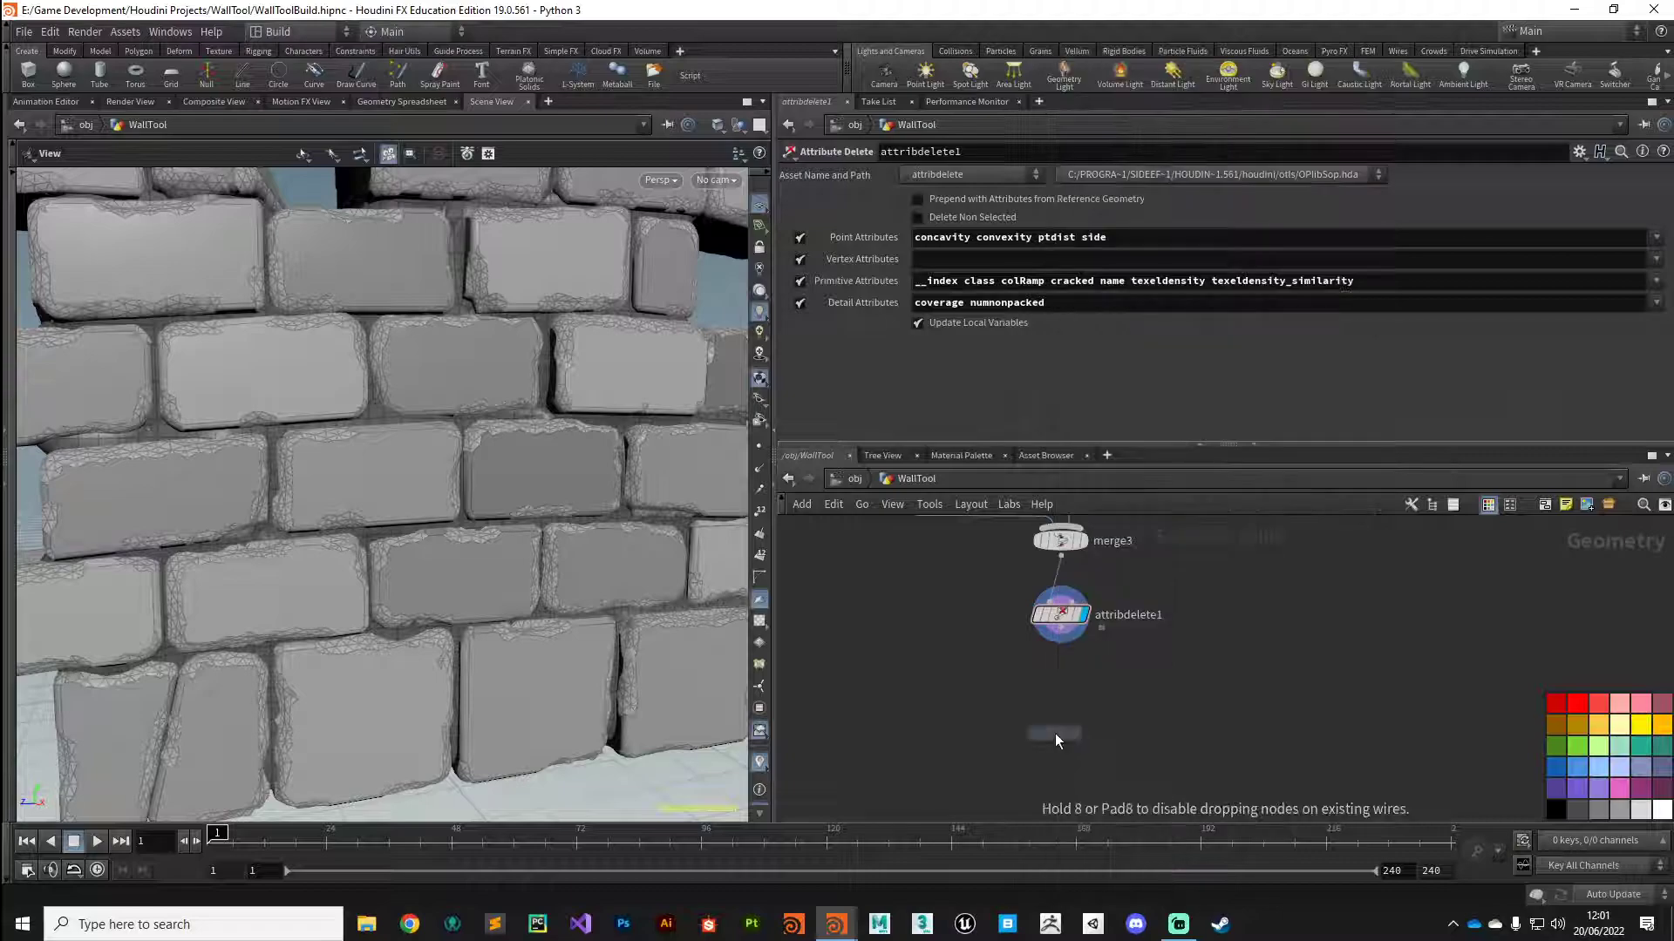
{"action": "left_click", "coordinate": [1057, 688]}
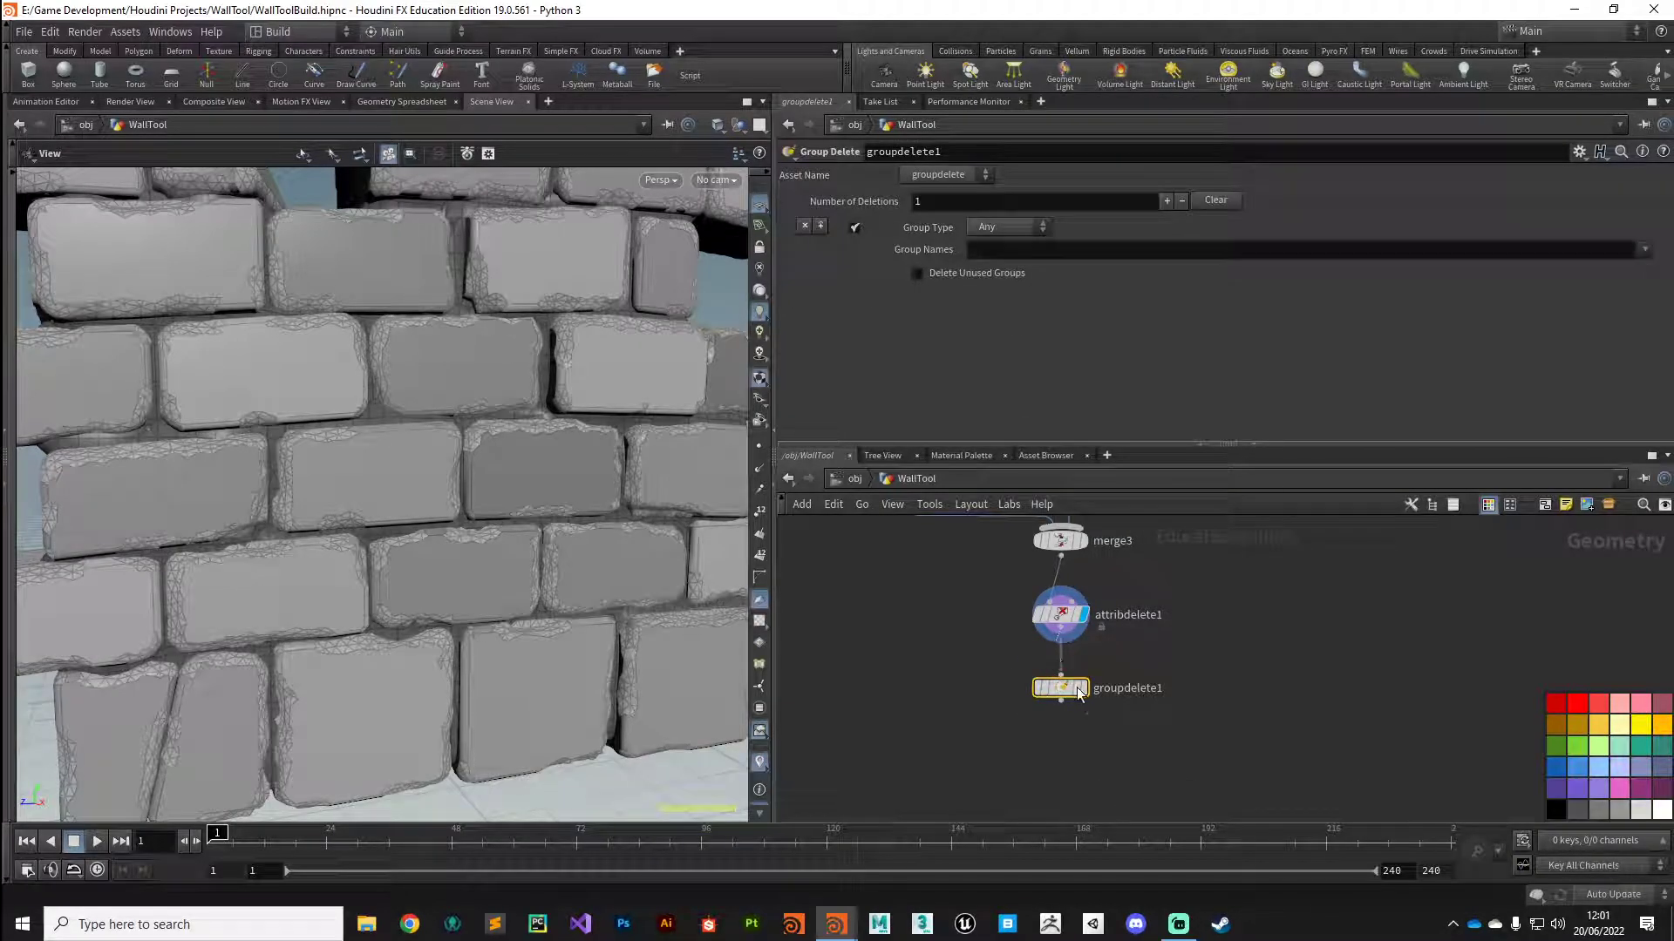
Set Group Names to ainsideb, inside, outside, edgeNoise and noiseMask, then check the remaining groups.
{"action": "left_click", "coordinate": [1644, 253]}
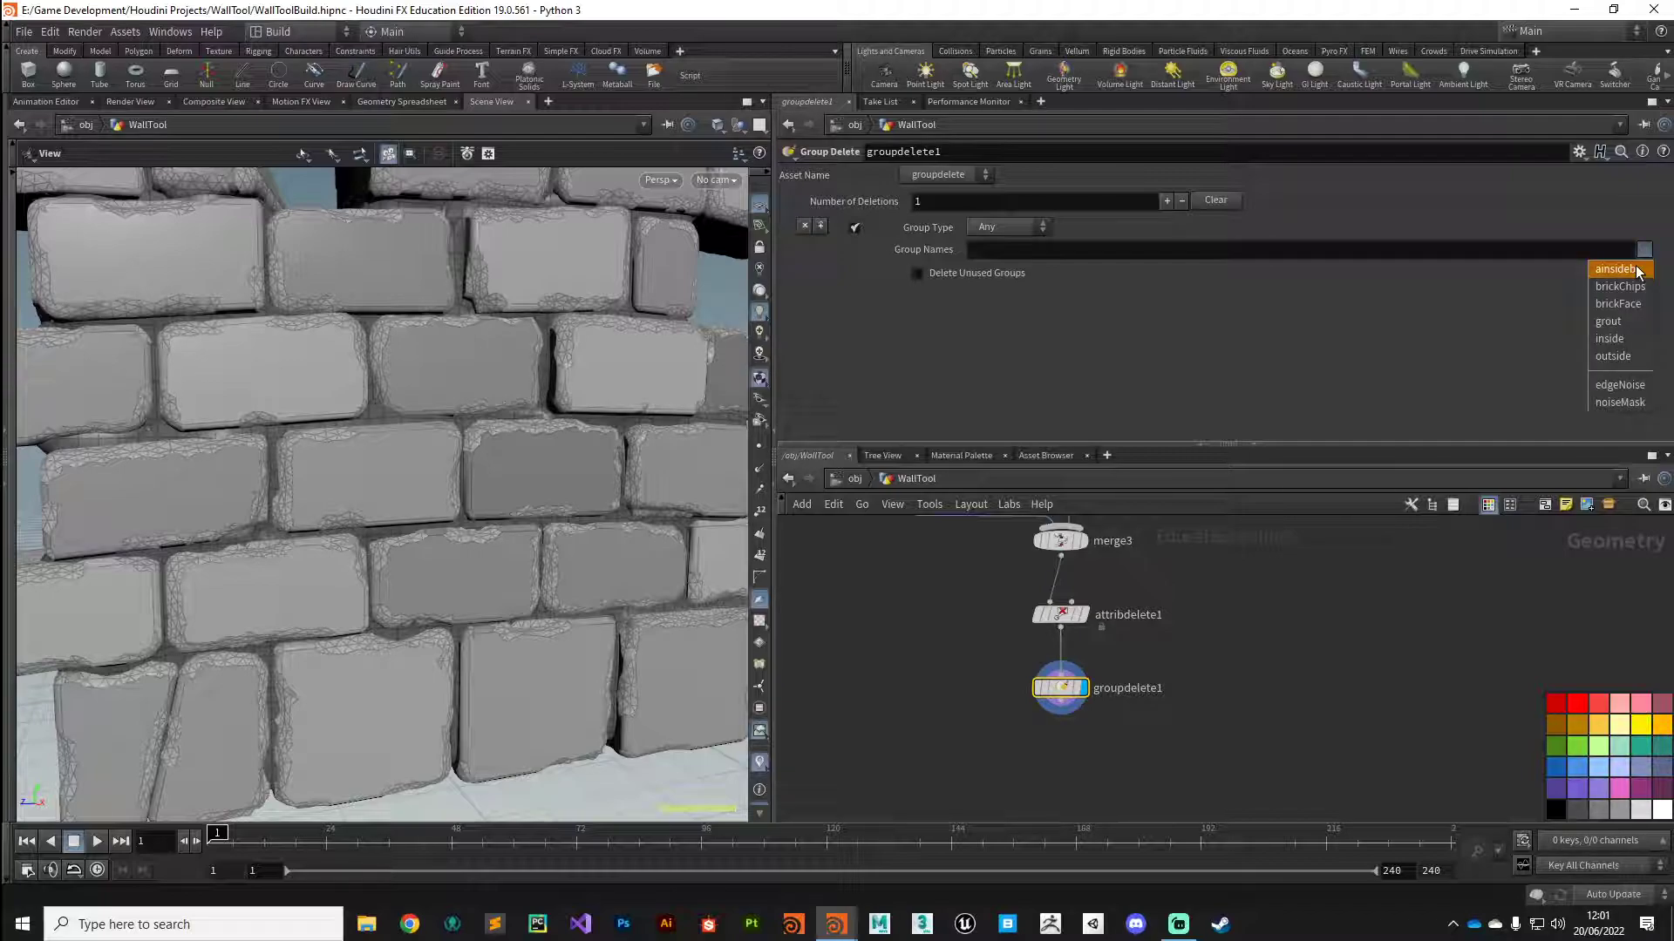
{"action": "left_click", "coordinate": [1635, 270]}
{"action": "left_click", "coordinate": [1644, 250]}
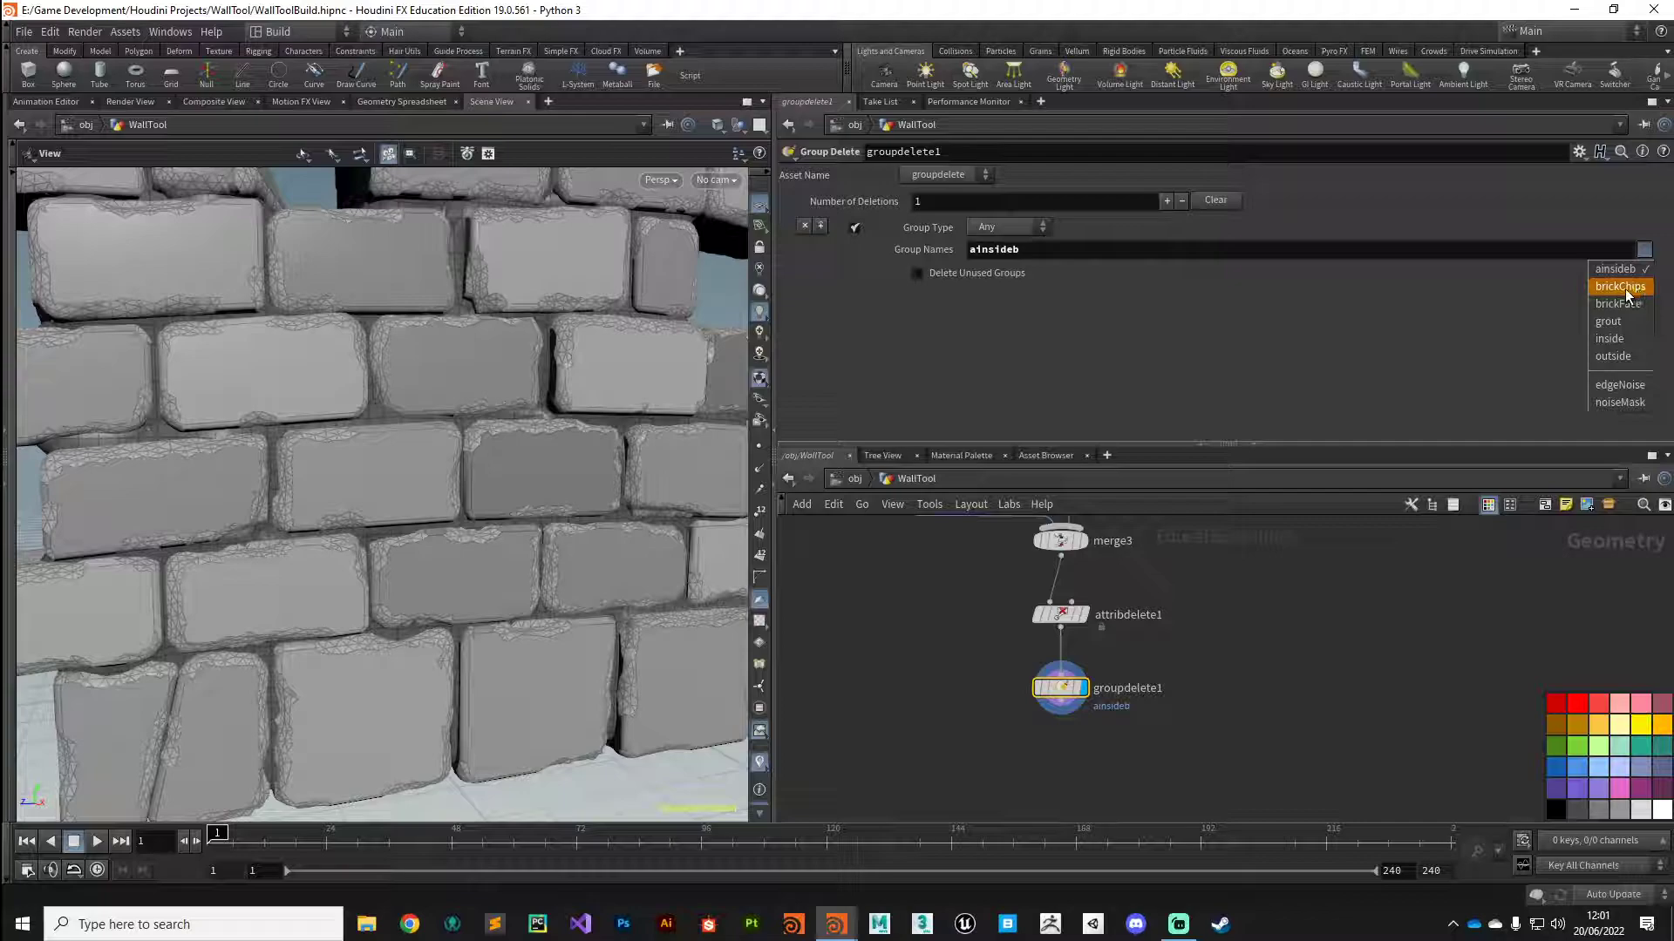
{"action": "left_click", "coordinate": [1623, 341]}
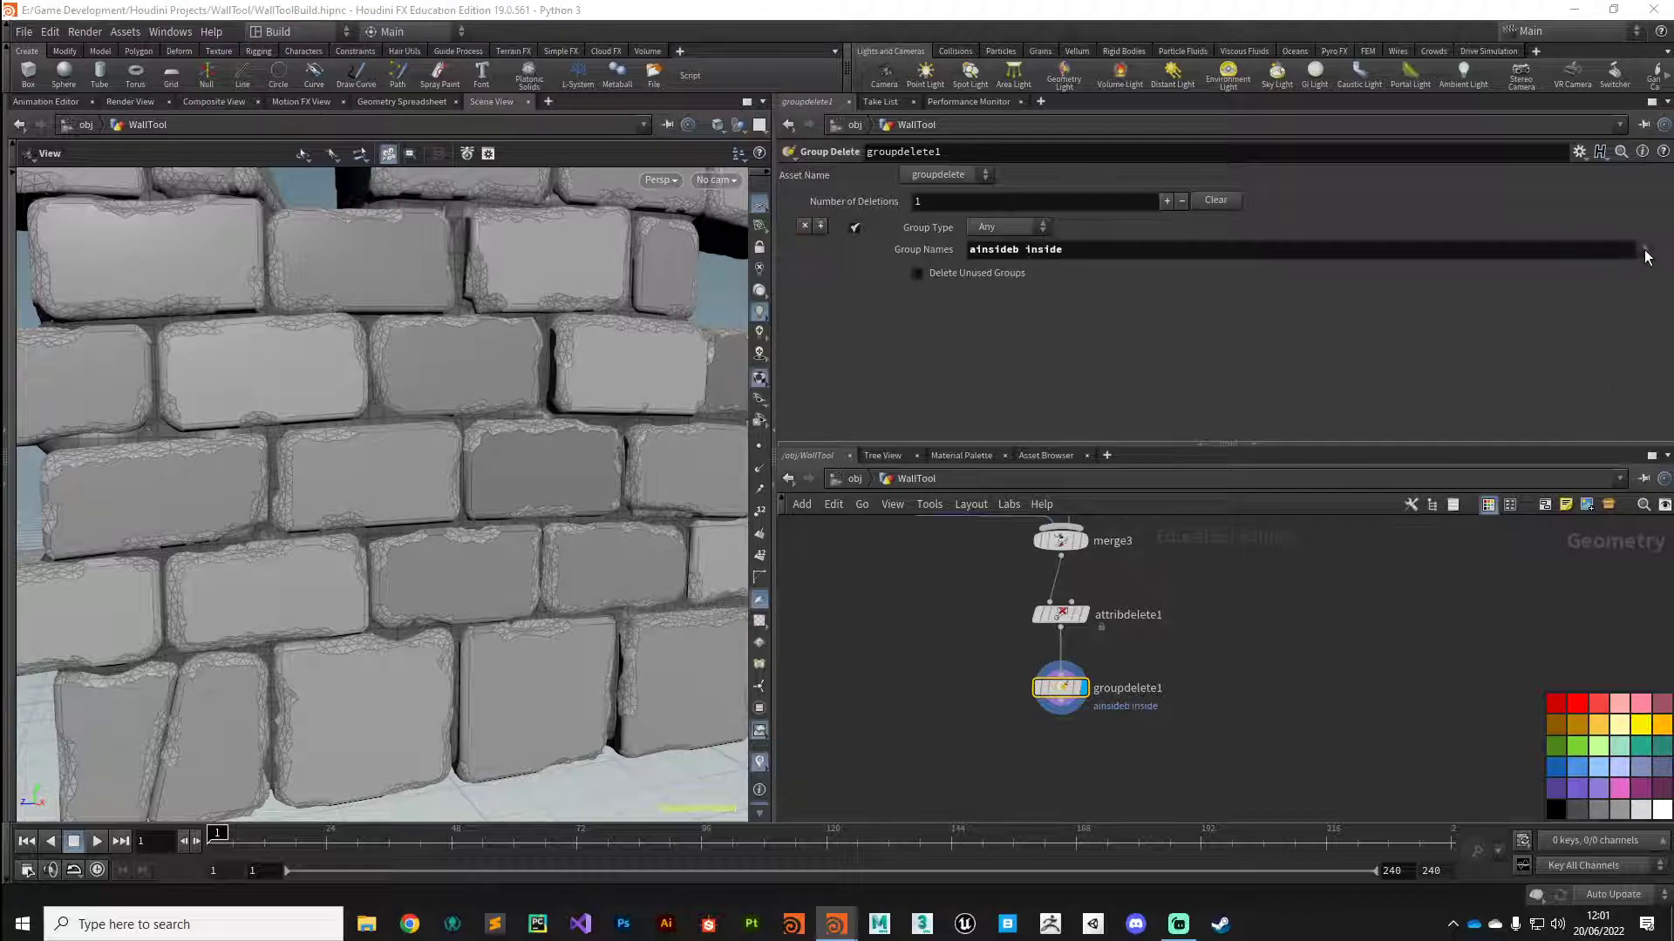
{"action": "left_click", "coordinate": [1644, 250]}
{"action": "left_click", "coordinate": [1632, 357]}
{"action": "left_click", "coordinate": [1644, 253]}
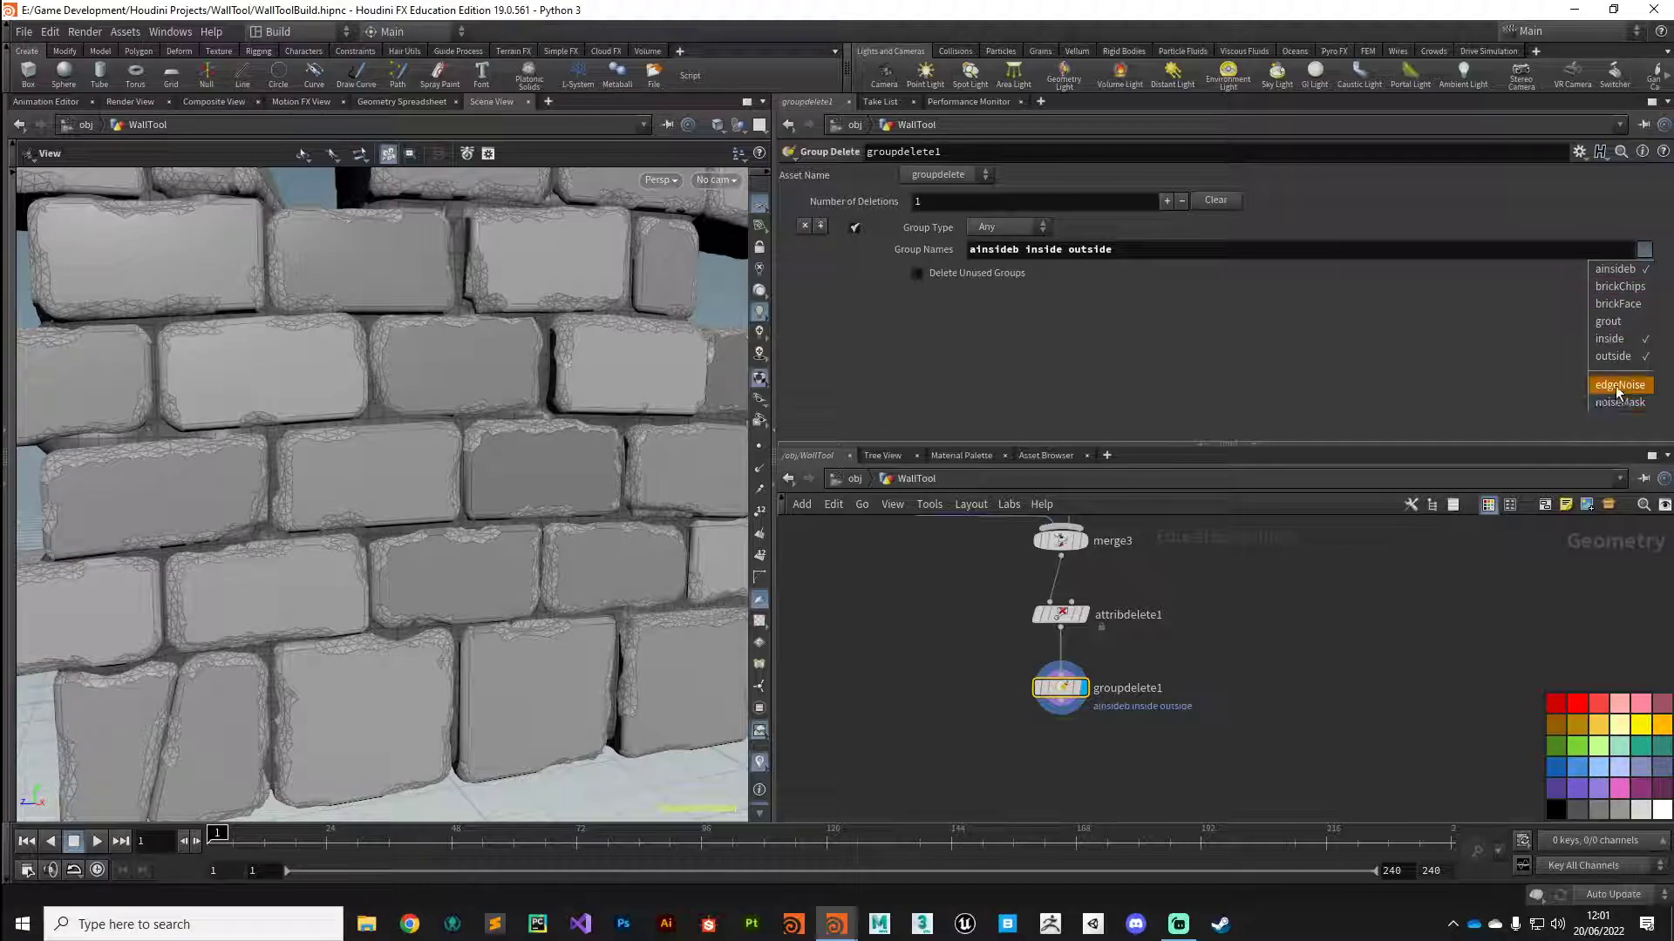
{"action": "left_click", "coordinate": [1618, 385]}
{"action": "left_click", "coordinate": [1644, 250]}
{"action": "left_click", "coordinate": [1620, 403]}
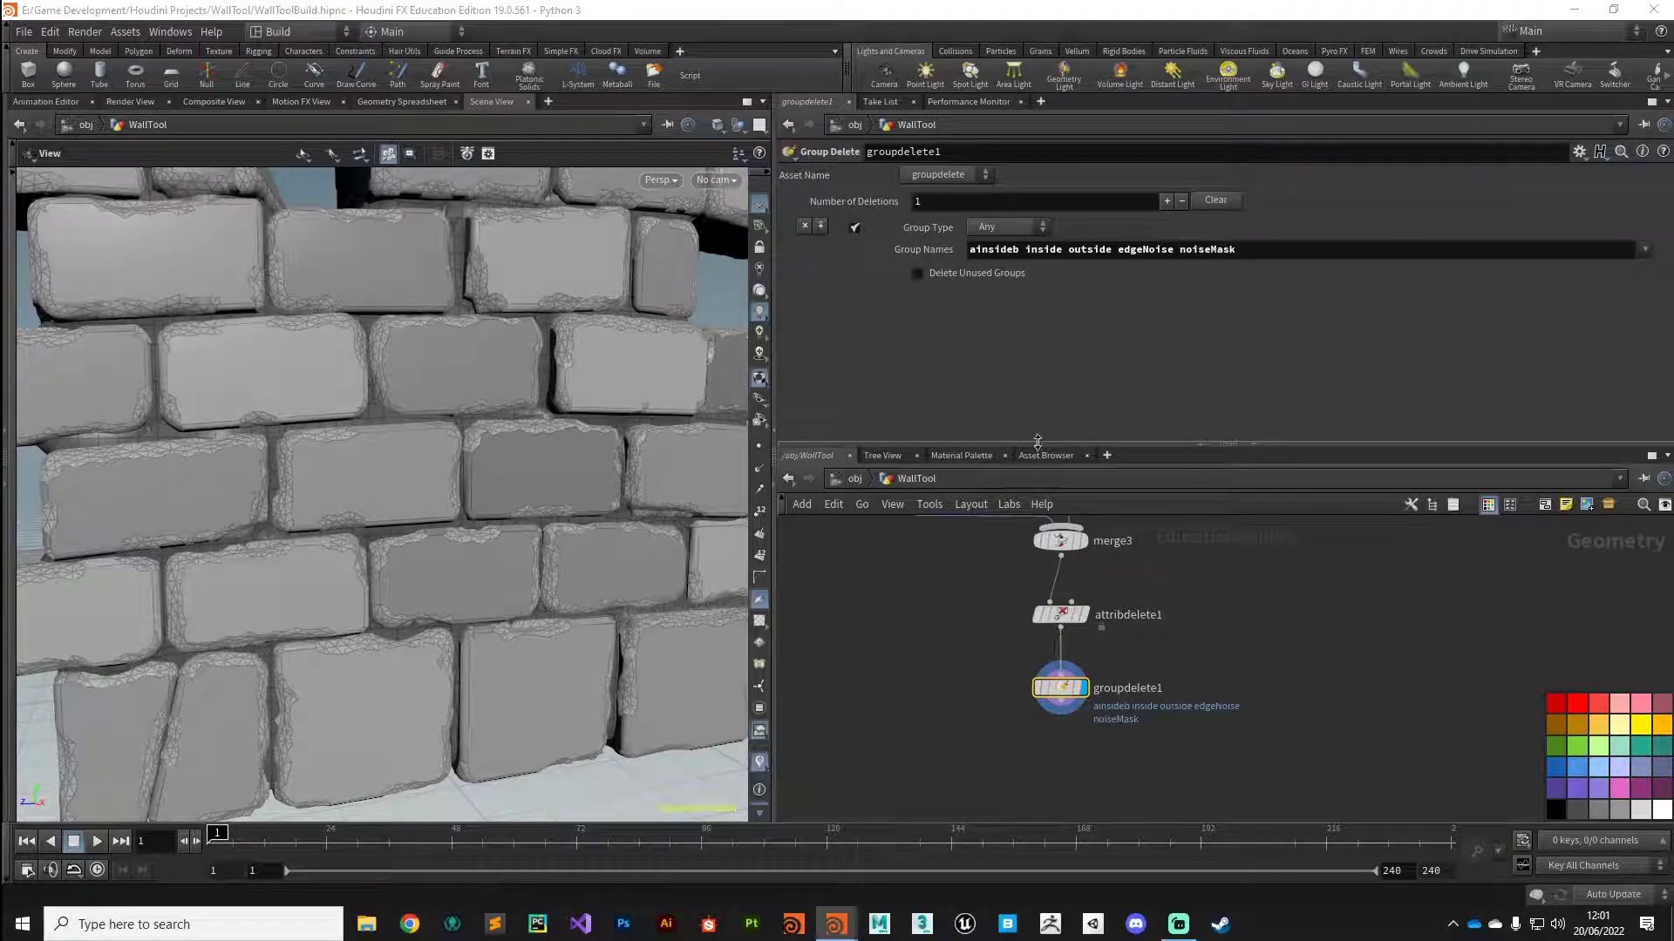
{"action": "left_click", "coordinate": [1020, 688]}
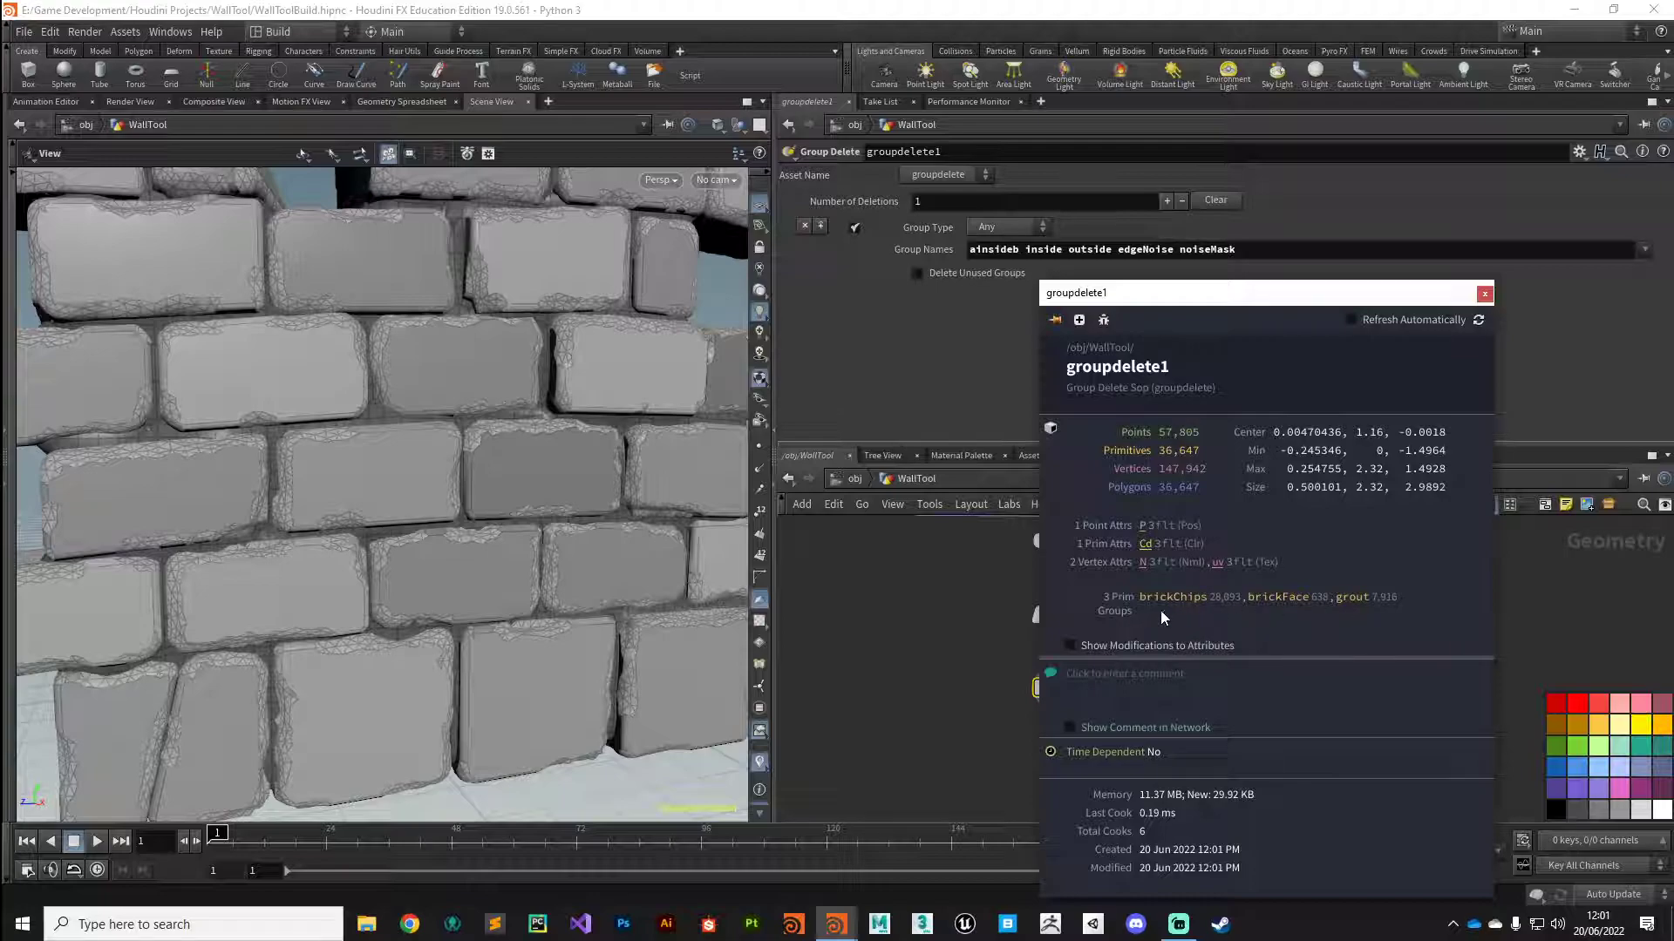
{"action": "left_click", "coordinate": [1485, 294]}
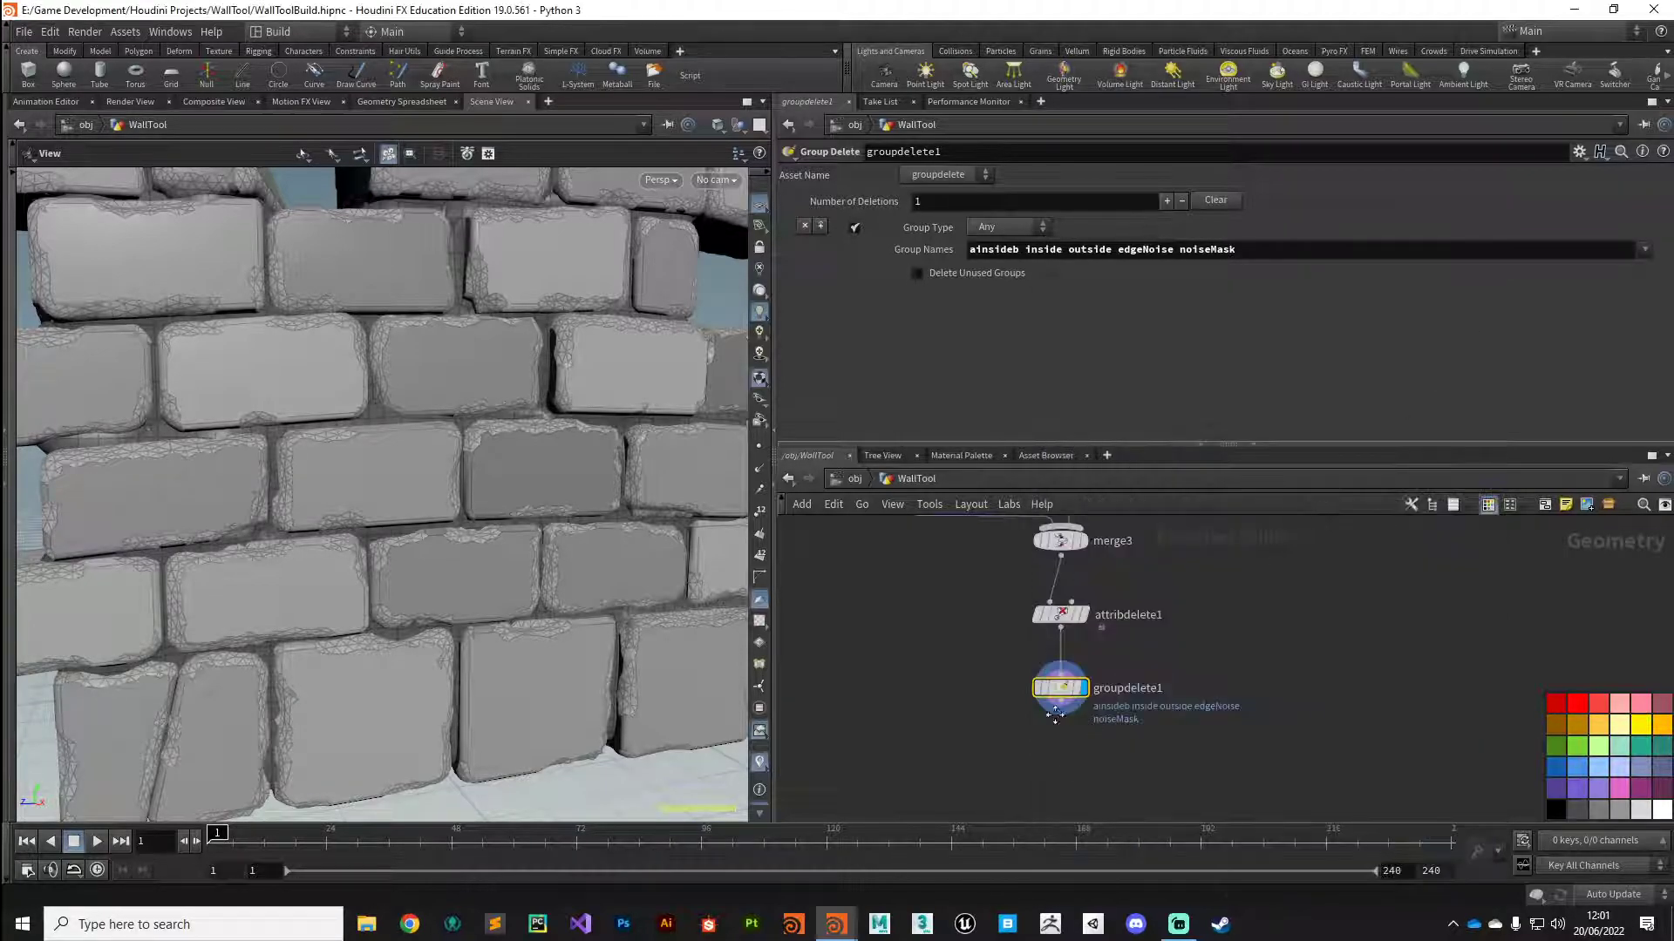
Add an output node below groupdelete1 and connect groupdelete1 into it.
{"action": "scroll", "coordinate": [1117, 703], "scroll_direction": "down", "scroll_amount": 2}
{"action": "key", "text": "Tab"}
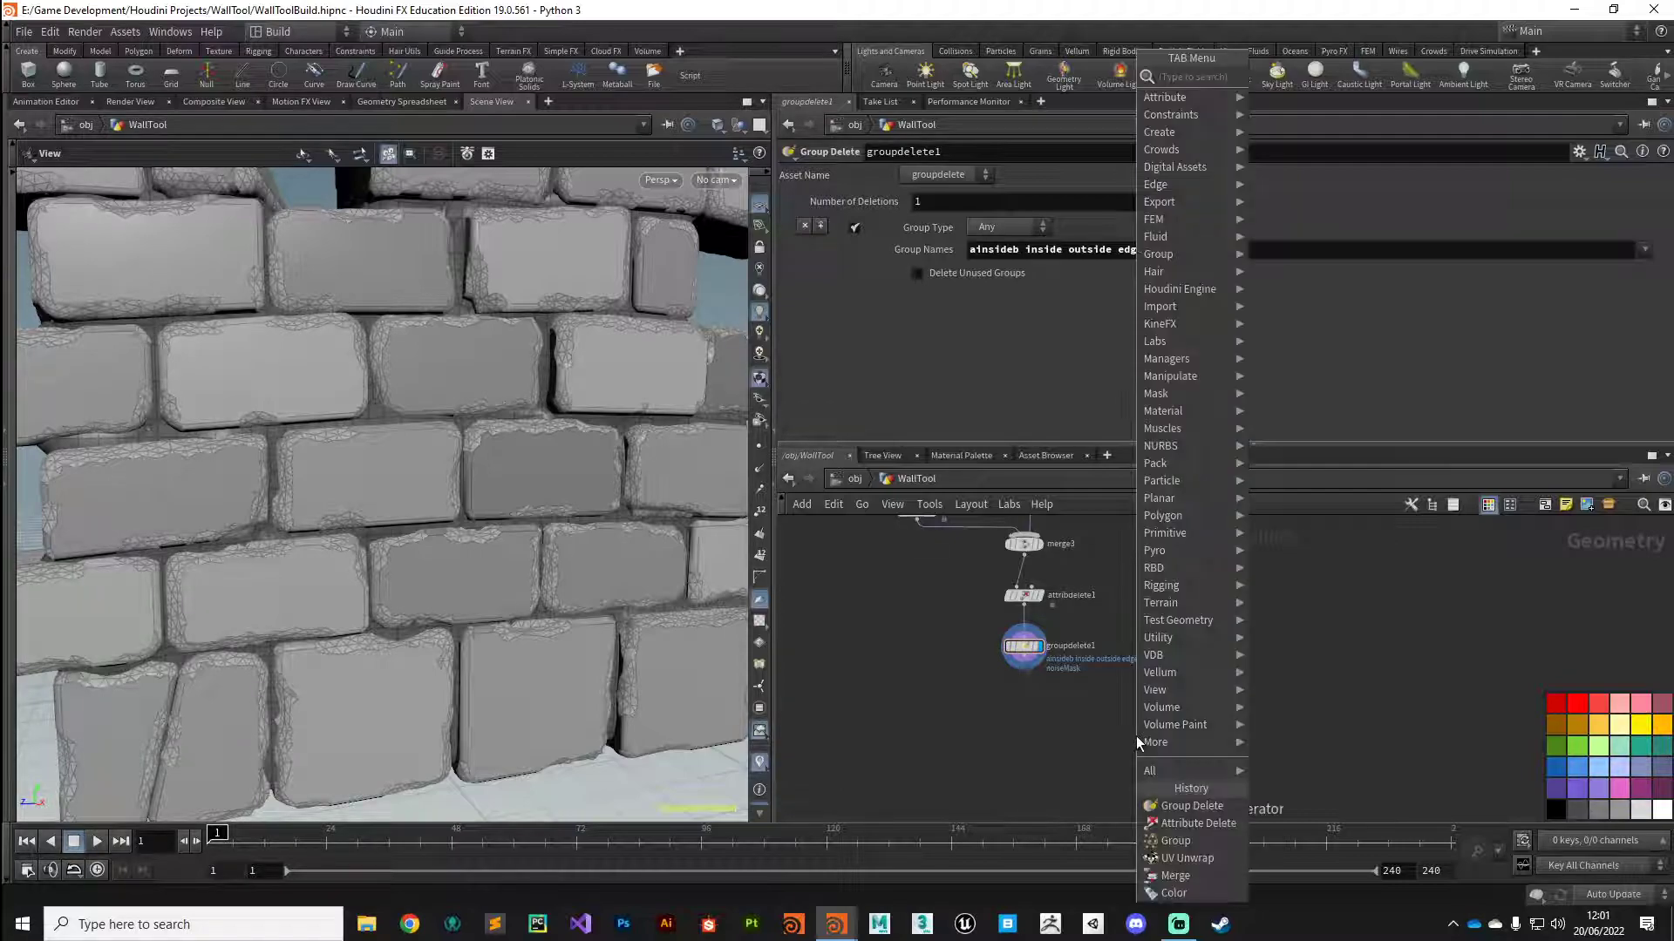
{"action": "type", "text": "null"}
{"action": "key", "text": "Return"}
{"action": "left_click", "coordinate": [1137, 736]}
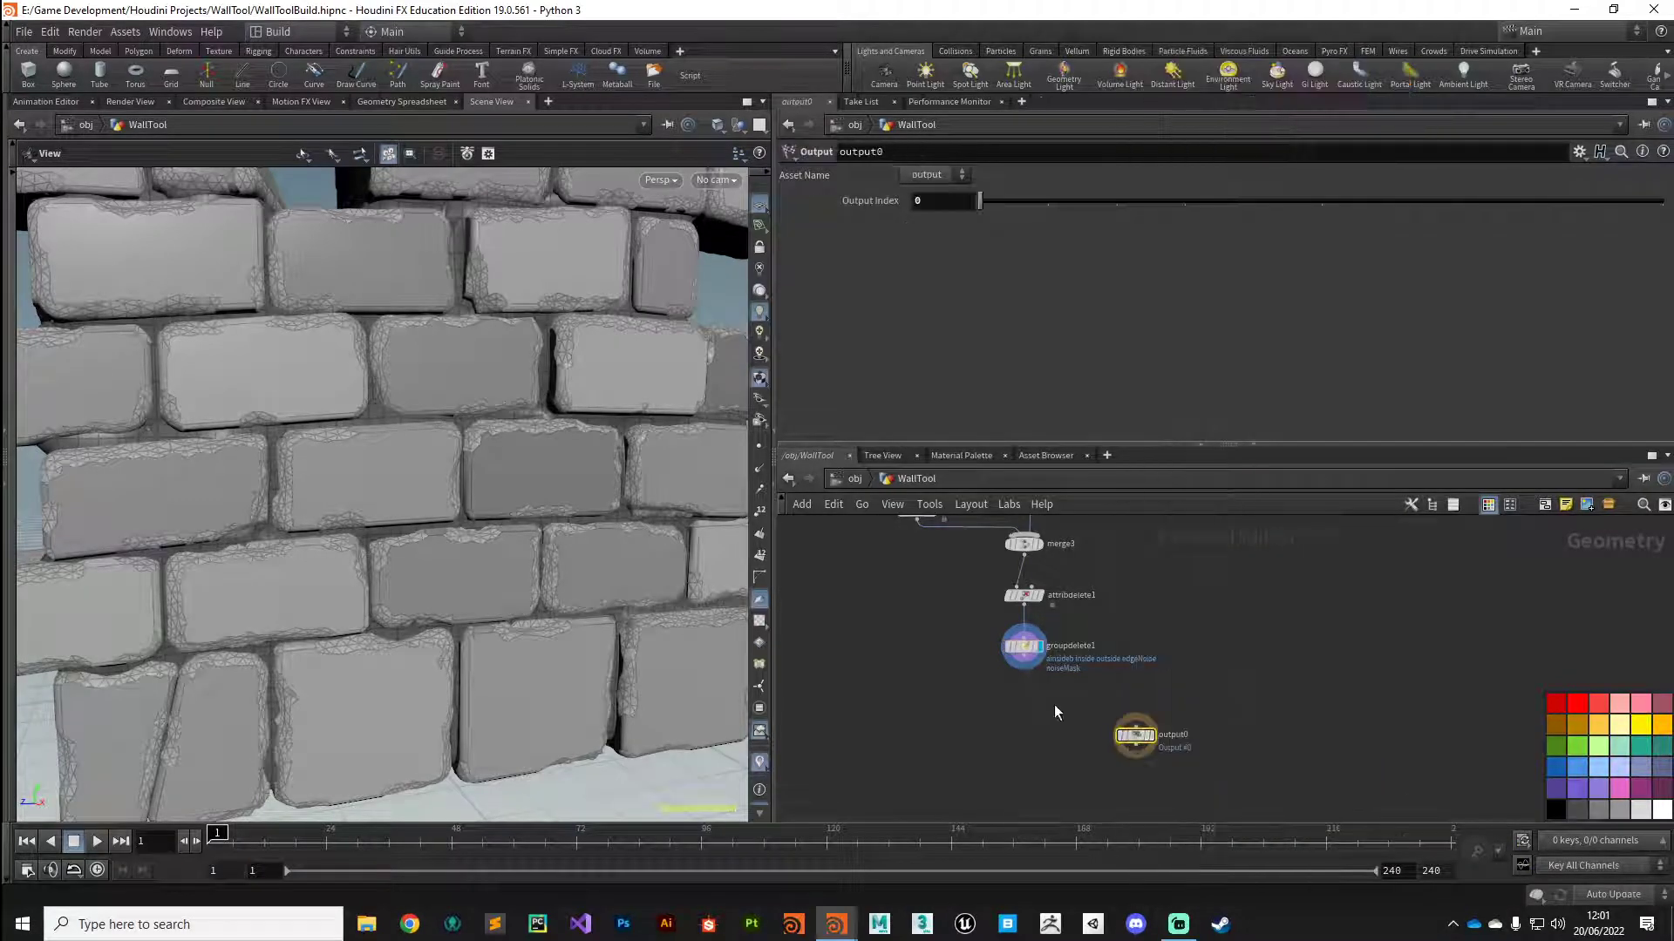
{"action": "left_click", "coordinate": [1023, 667]}
{"action": "left_click", "coordinate": [1148, 738]}
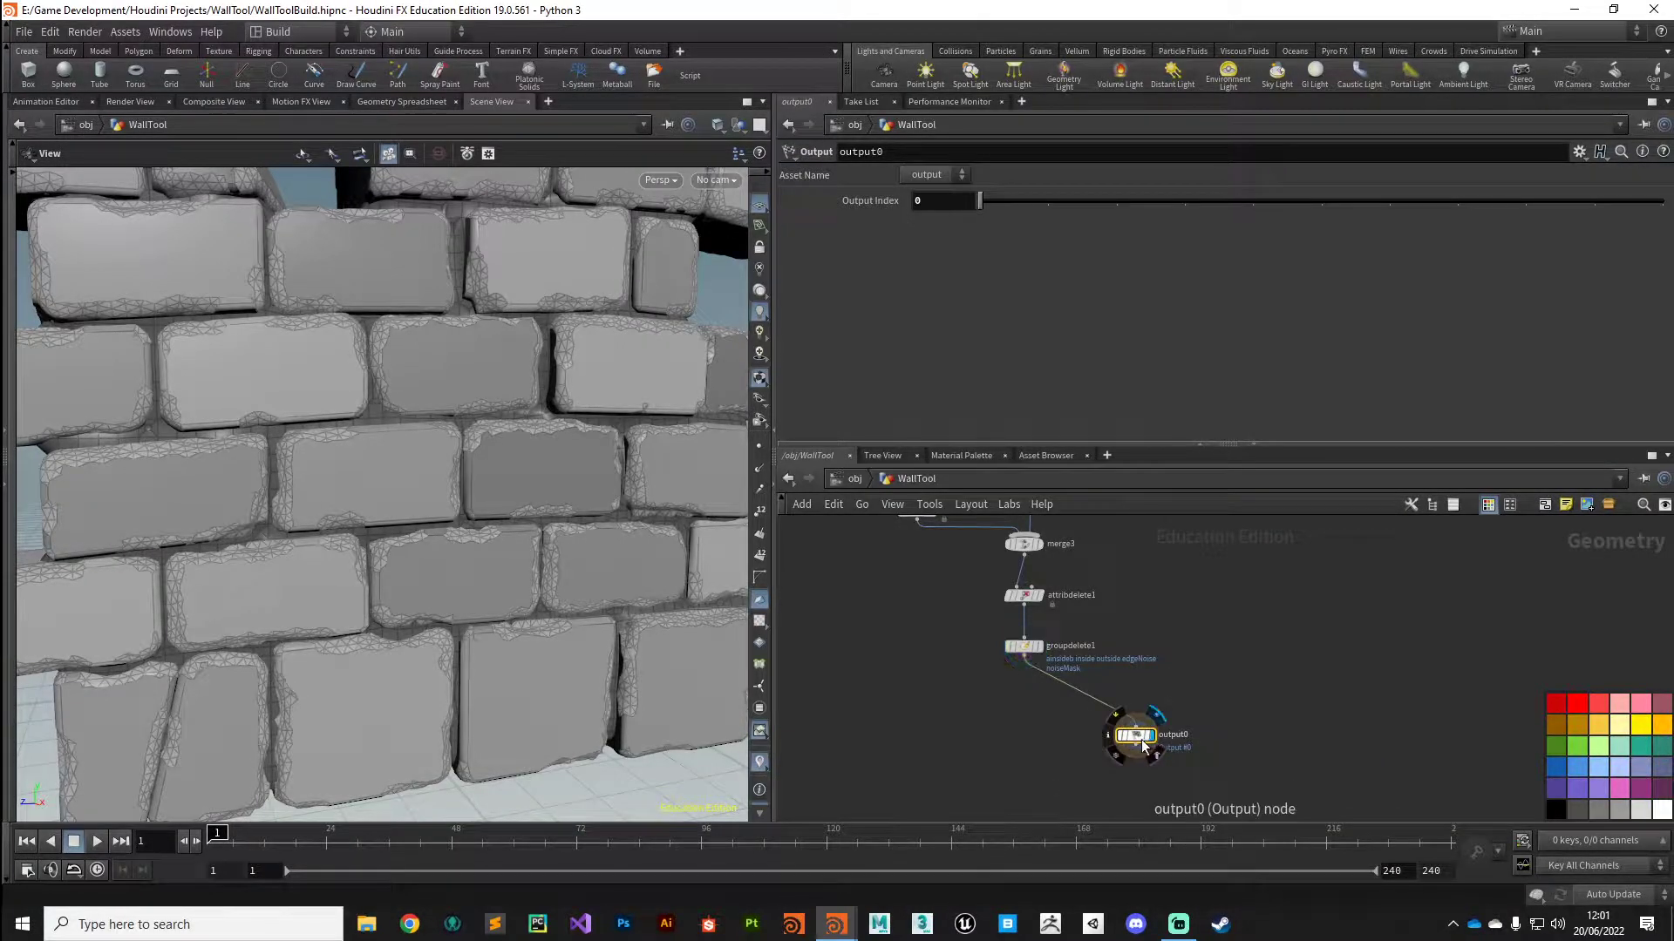
Rename the output node to output_BrickWallOutput.
{"action": "double_click", "coordinate": [1172, 737]}
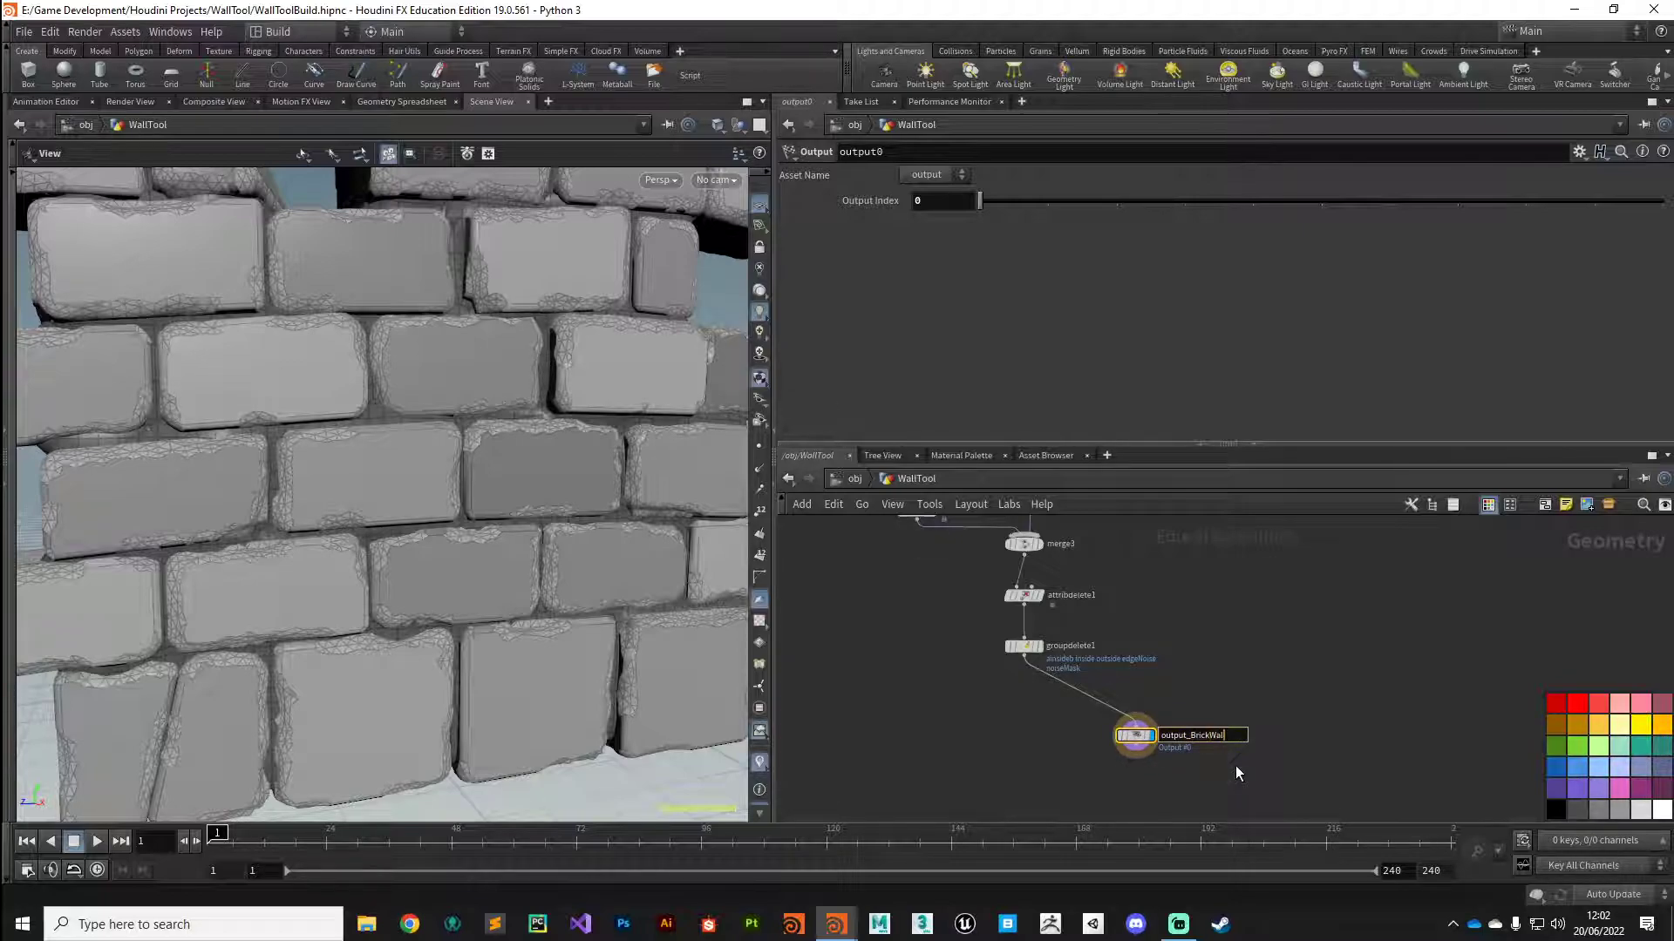
{"action": "type", "text": "output_BrickWallOutput"}
{"action": "key", "text": "Return"}
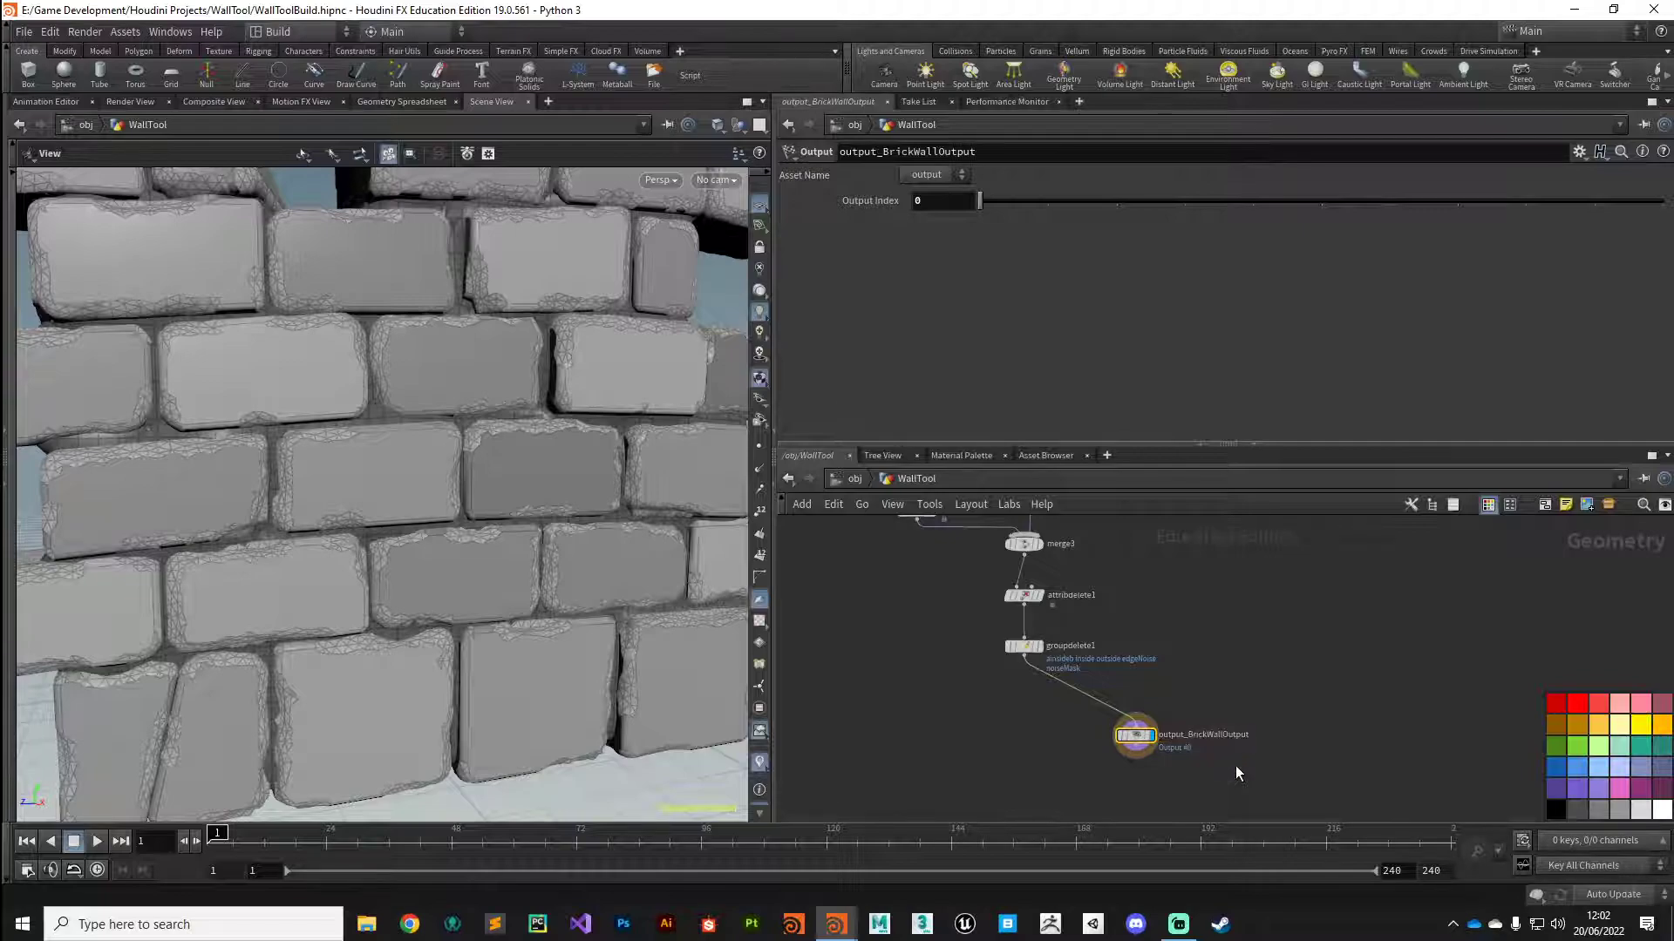
{"action": "scroll", "coordinate": [934, 709], "scroll_direction": "down", "scroll_amount": 3}
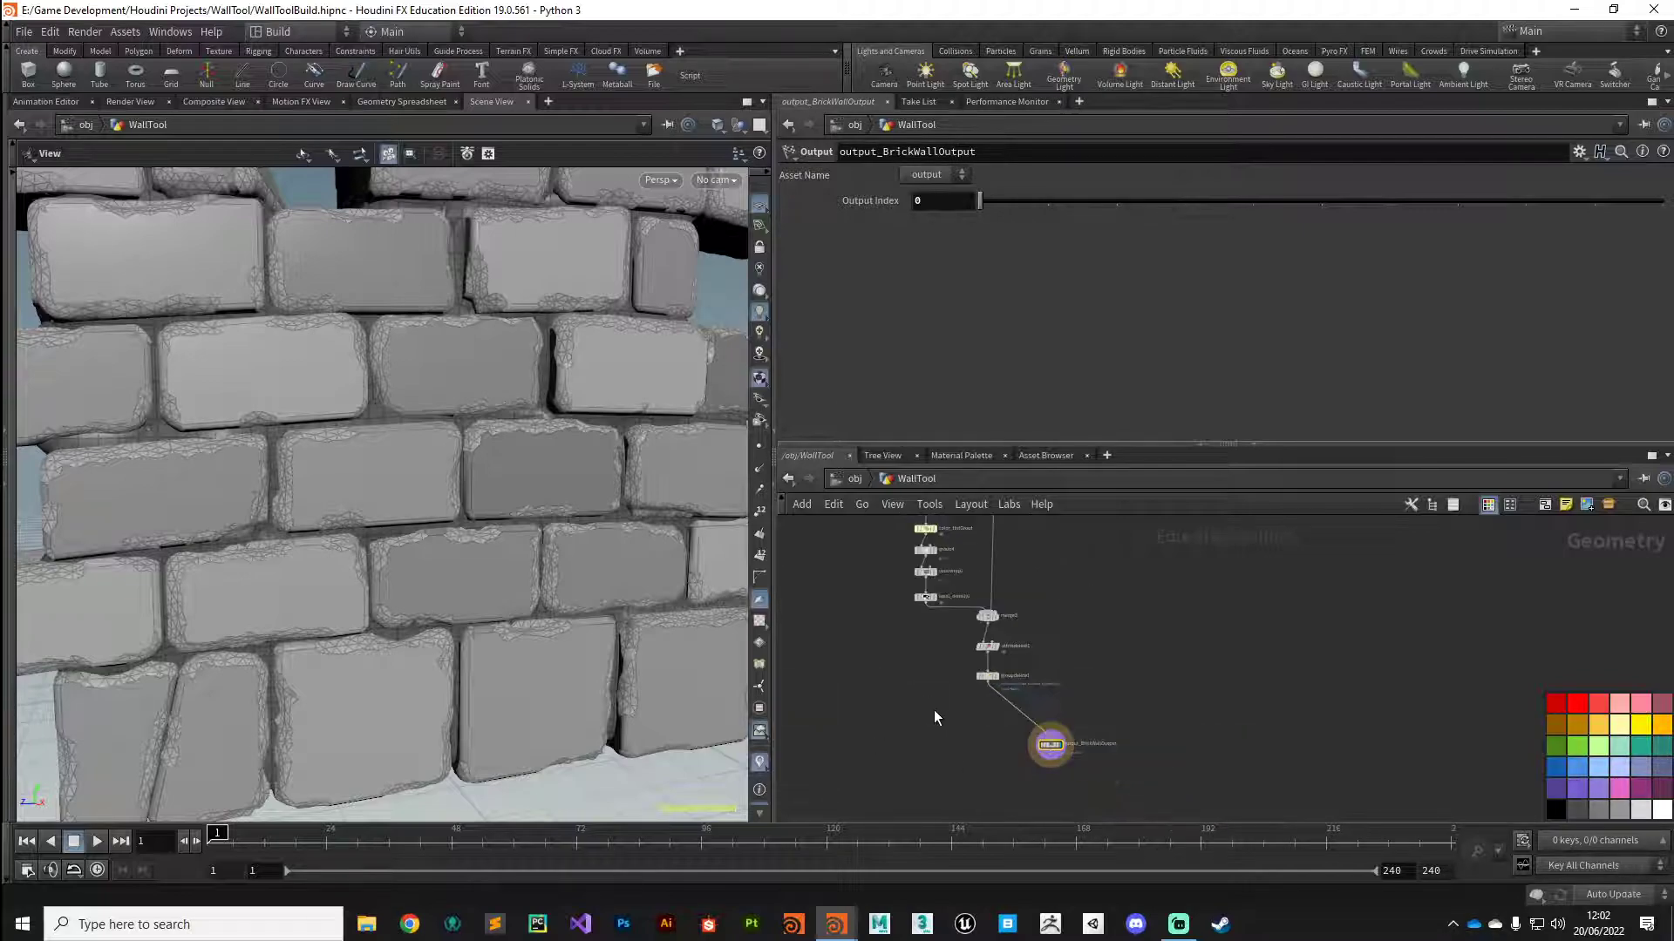
Enlarge the network editor and box-select the entire 66-node wall-building chain.
{"action": "middle_click_drag", "start_coordinate": [1067, 655], "coordinate": [965, 727]}
{"action": "scroll", "coordinate": [945, 665], "scroll_direction": "down", "scroll_amount": 3}
{"action": "scroll", "coordinate": [954, 687], "scroll_direction": "down", "scroll_amount": 1}
{"action": "left_click_drag", "start_coordinate": [1128, 445], "coordinate": [1128, 375]}
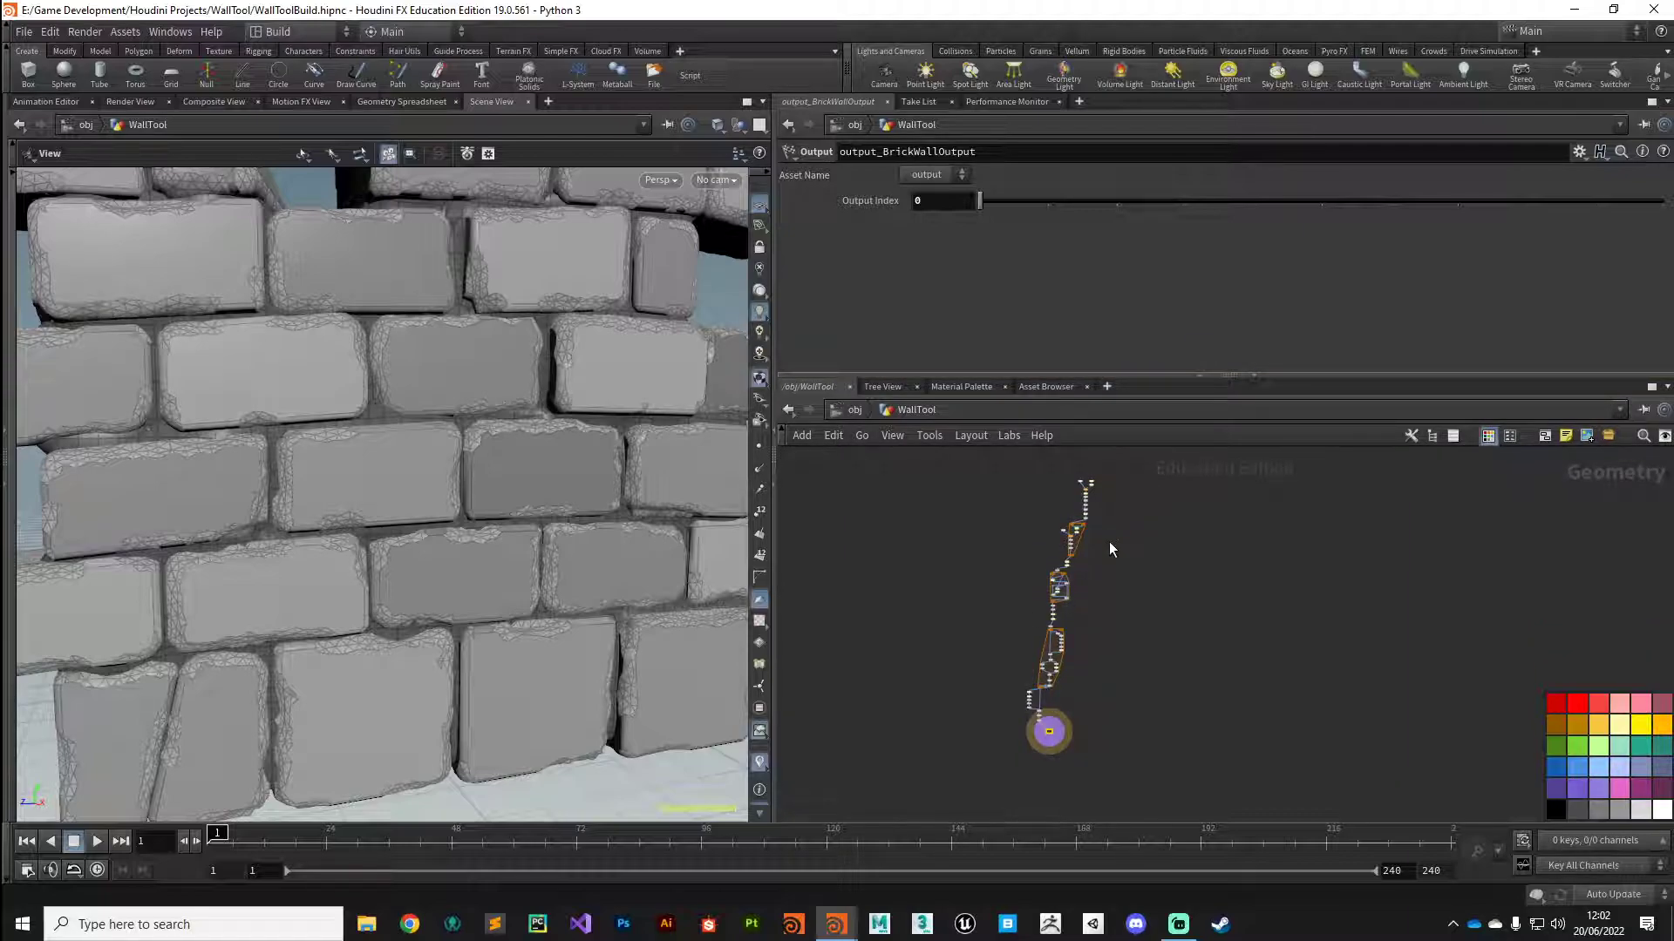
{"action": "left_click_drag", "start_coordinate": [971, 777], "coordinate": [1205, 474]}
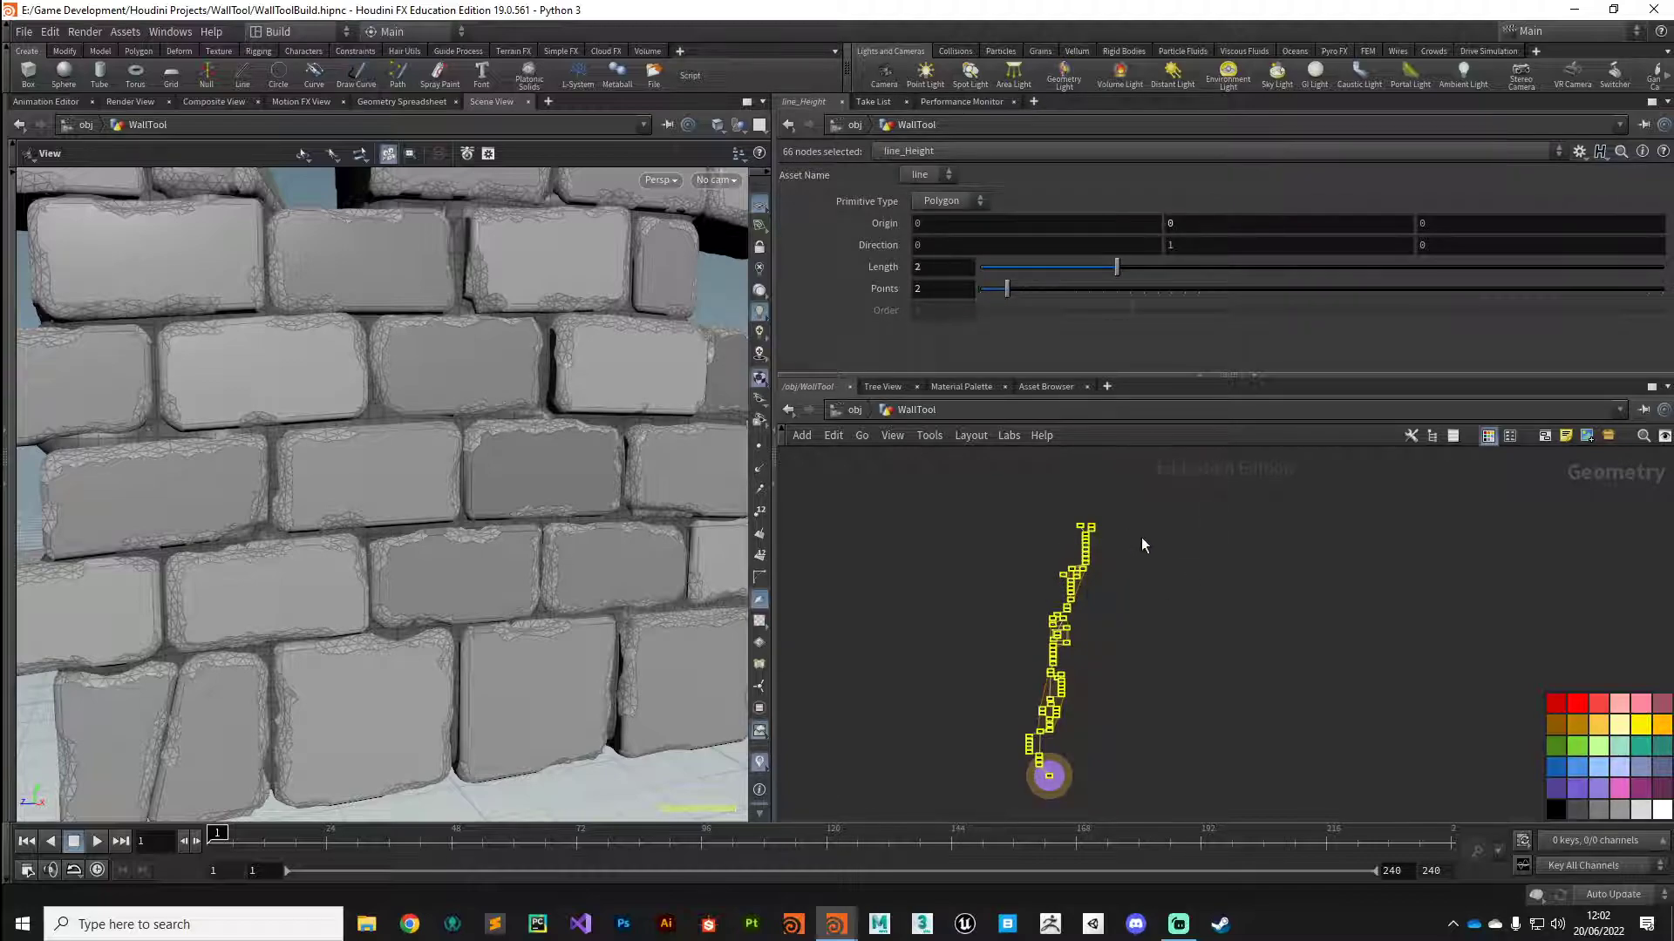
{"action": "scroll", "coordinate": [1041, 605], "scroll_direction": "up", "scroll_amount": 5}
{"action": "middle_click_drag", "start_coordinate": [1042, 550], "coordinate": [1064, 659]}
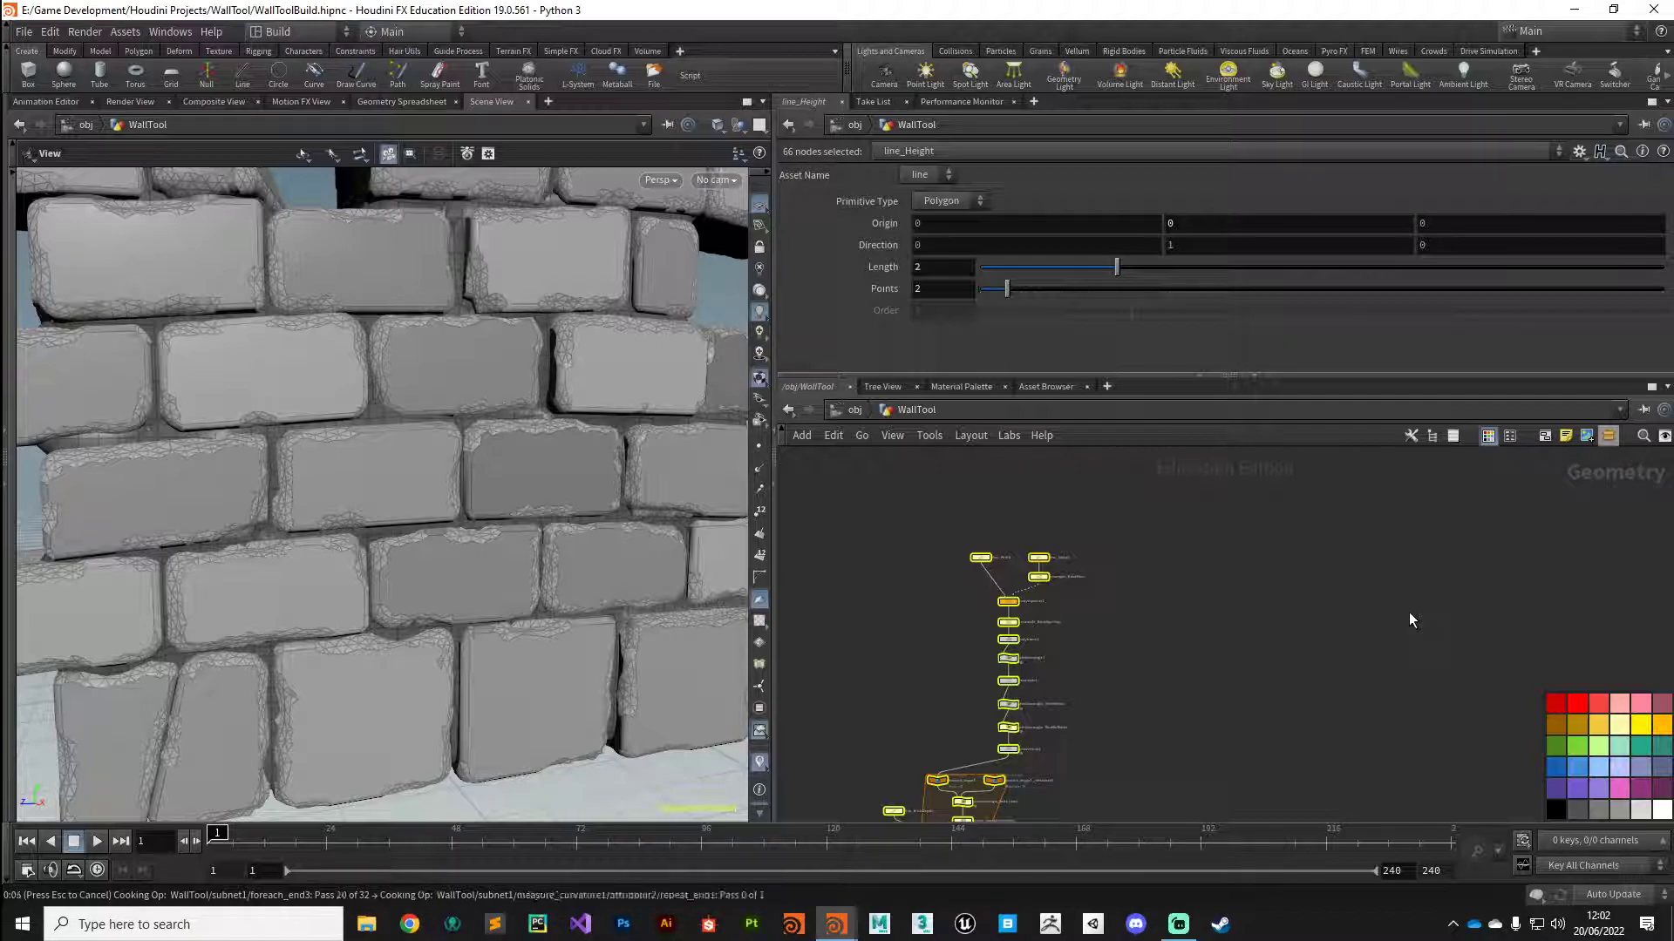
Collapse the selected nodes into a subnet with Shift+C and rename it BrickWallTool.
{"action": "key", "text": "shift+c"}
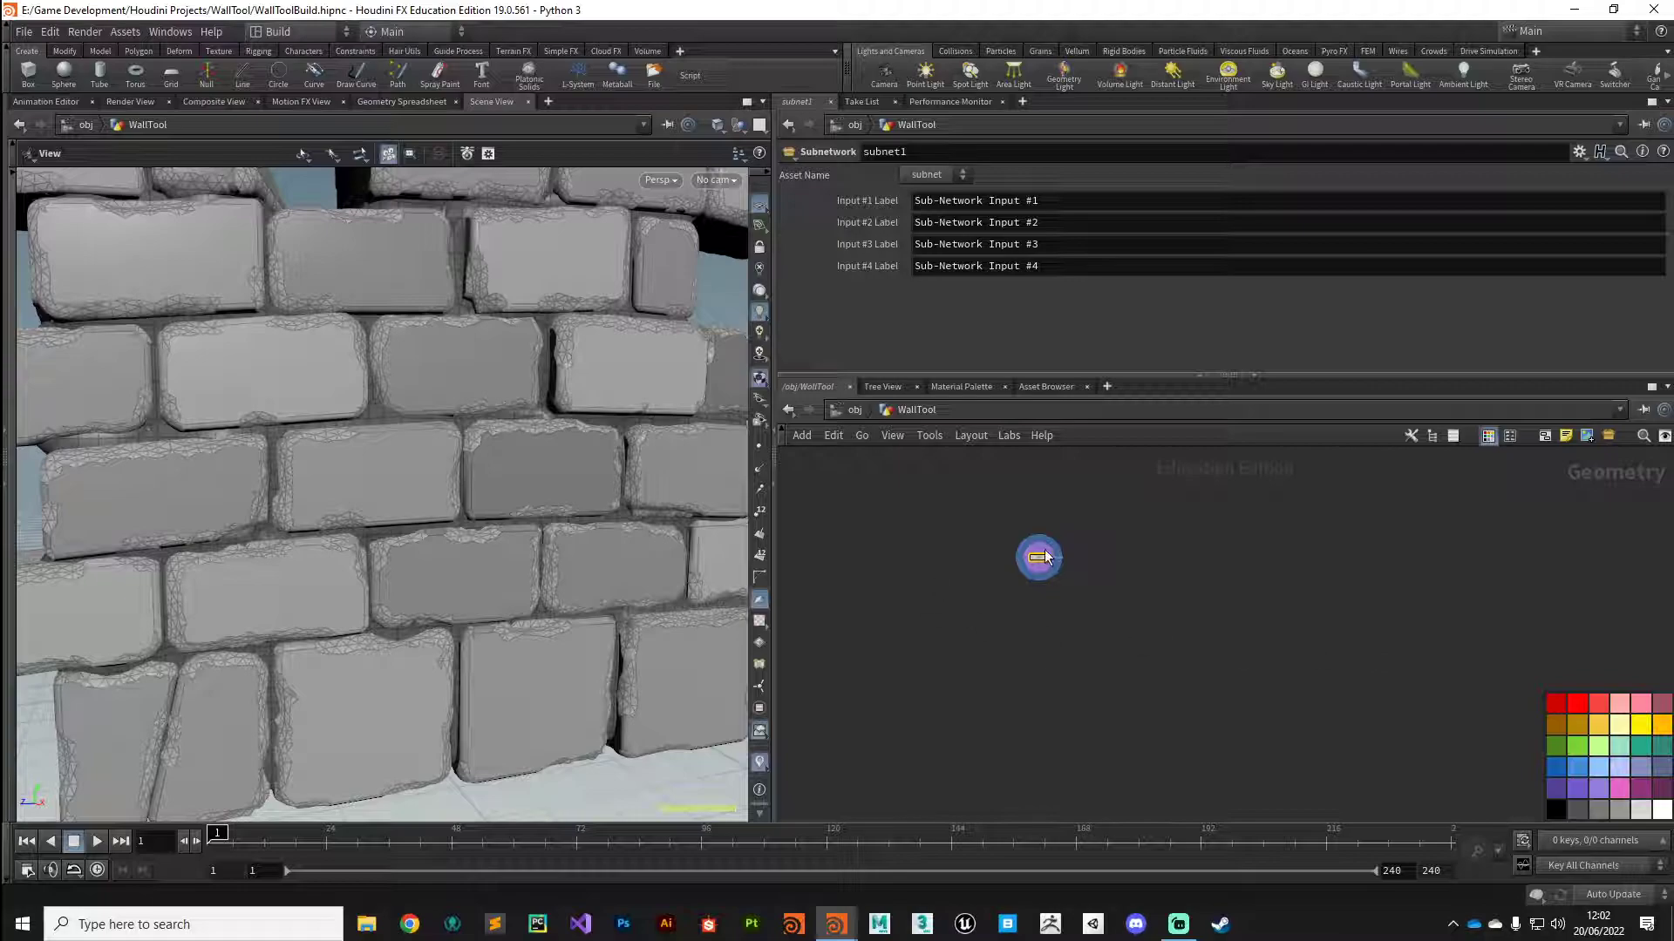
{"action": "scroll", "coordinate": [1072, 558], "scroll_direction": "up", "scroll_amount": 5}
{"action": "double_click", "coordinate": [1111, 571]}
{"action": "type", "text": "B"}
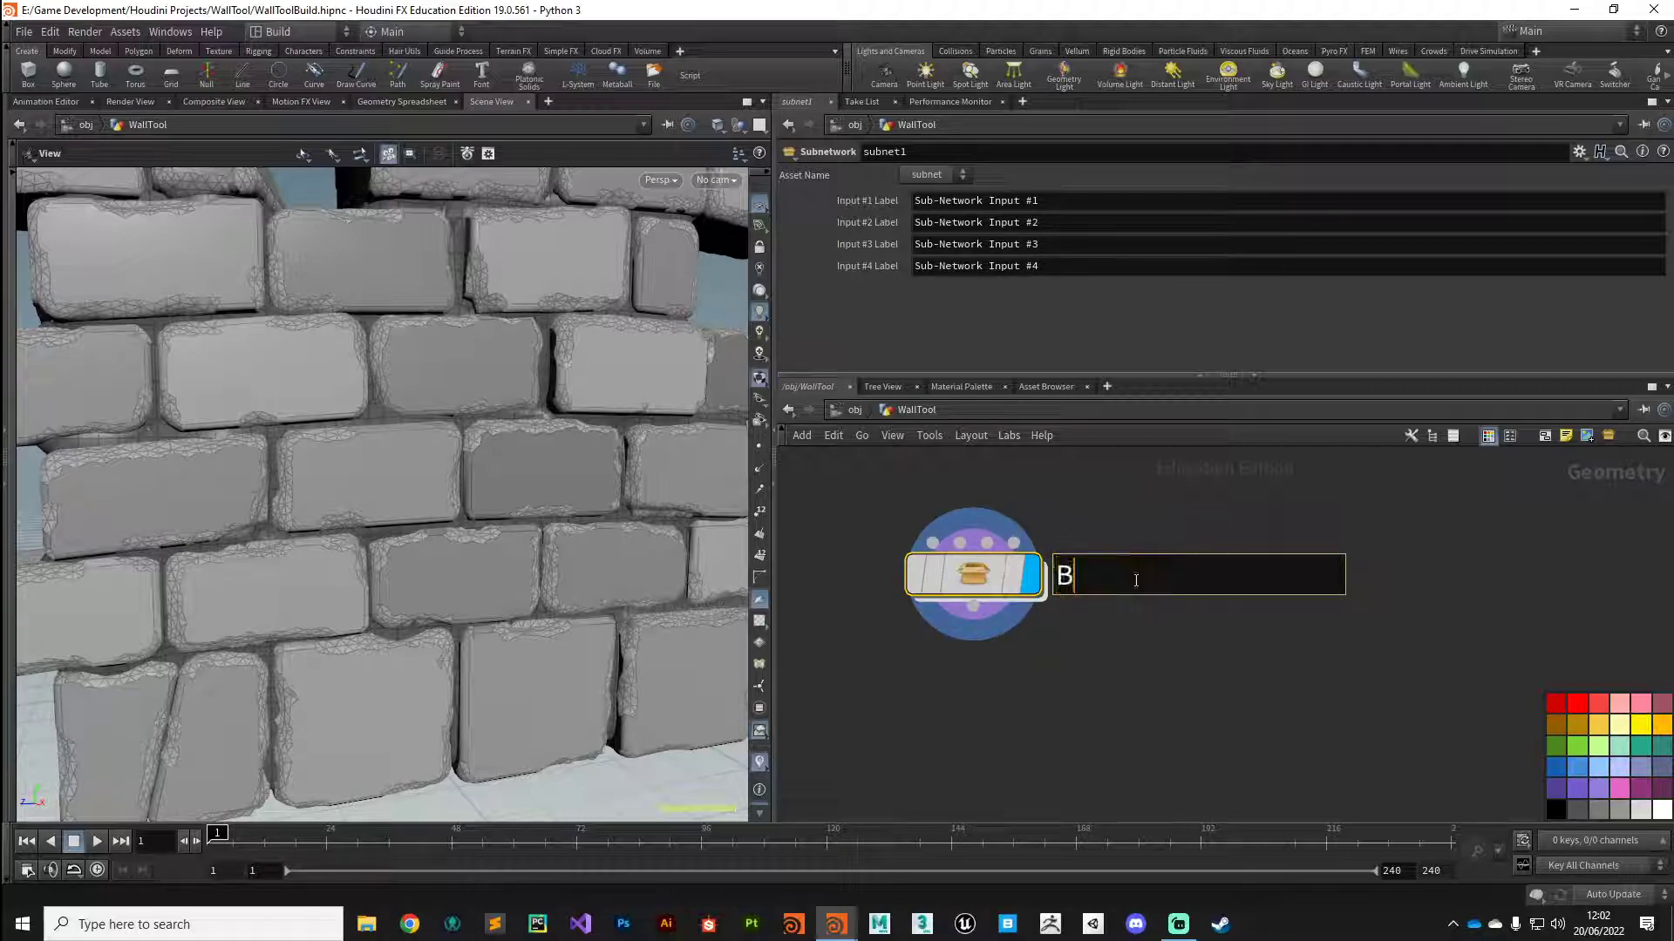
{"action": "type", "text": "rickWallTo"}
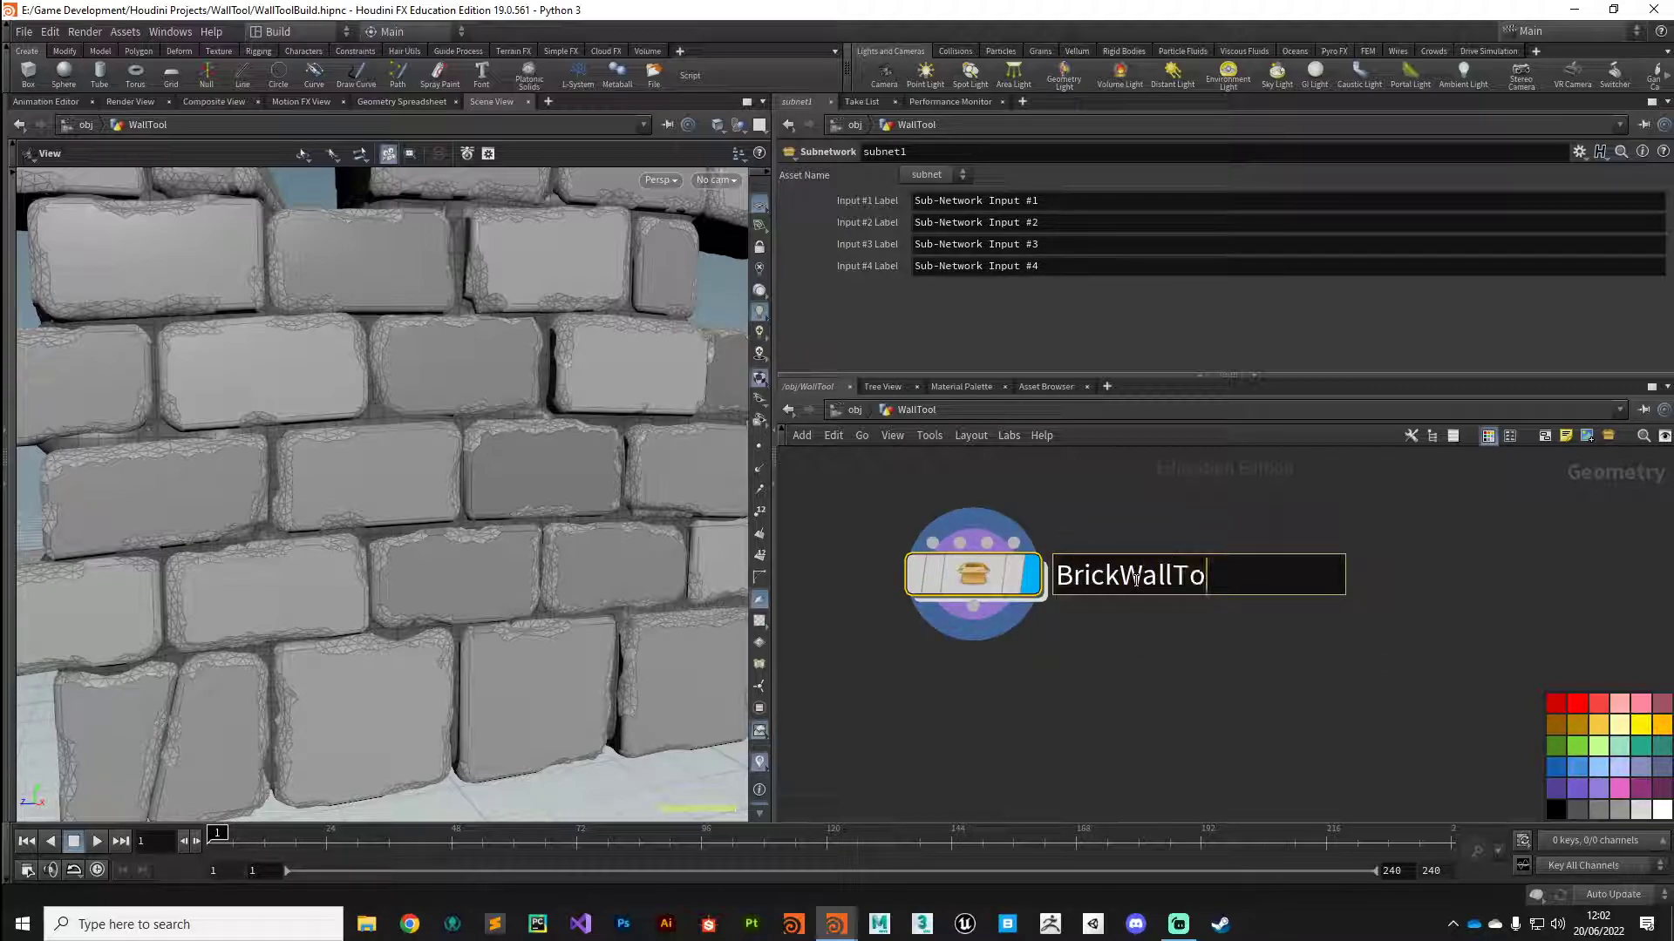
{"action": "type", "text": "ol"}
{"action": "key", "text": "Return"}
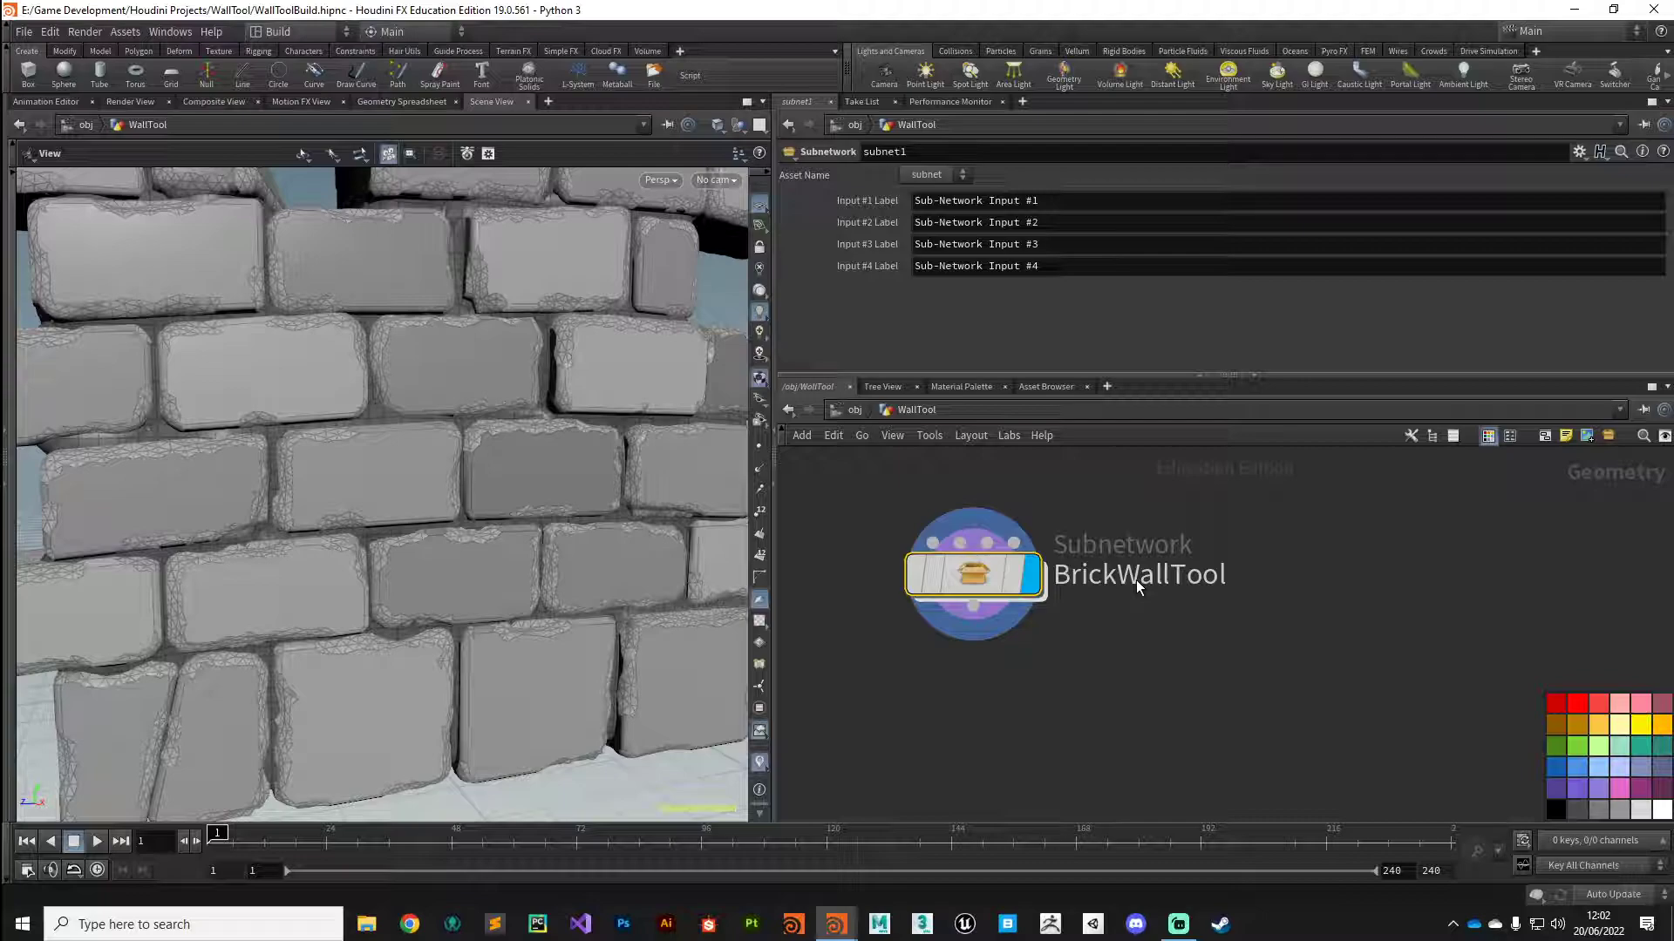
Extend the name to BrickWallTool_Build and move the node into place.
{"action": "double_click", "coordinate": [1223, 577]}
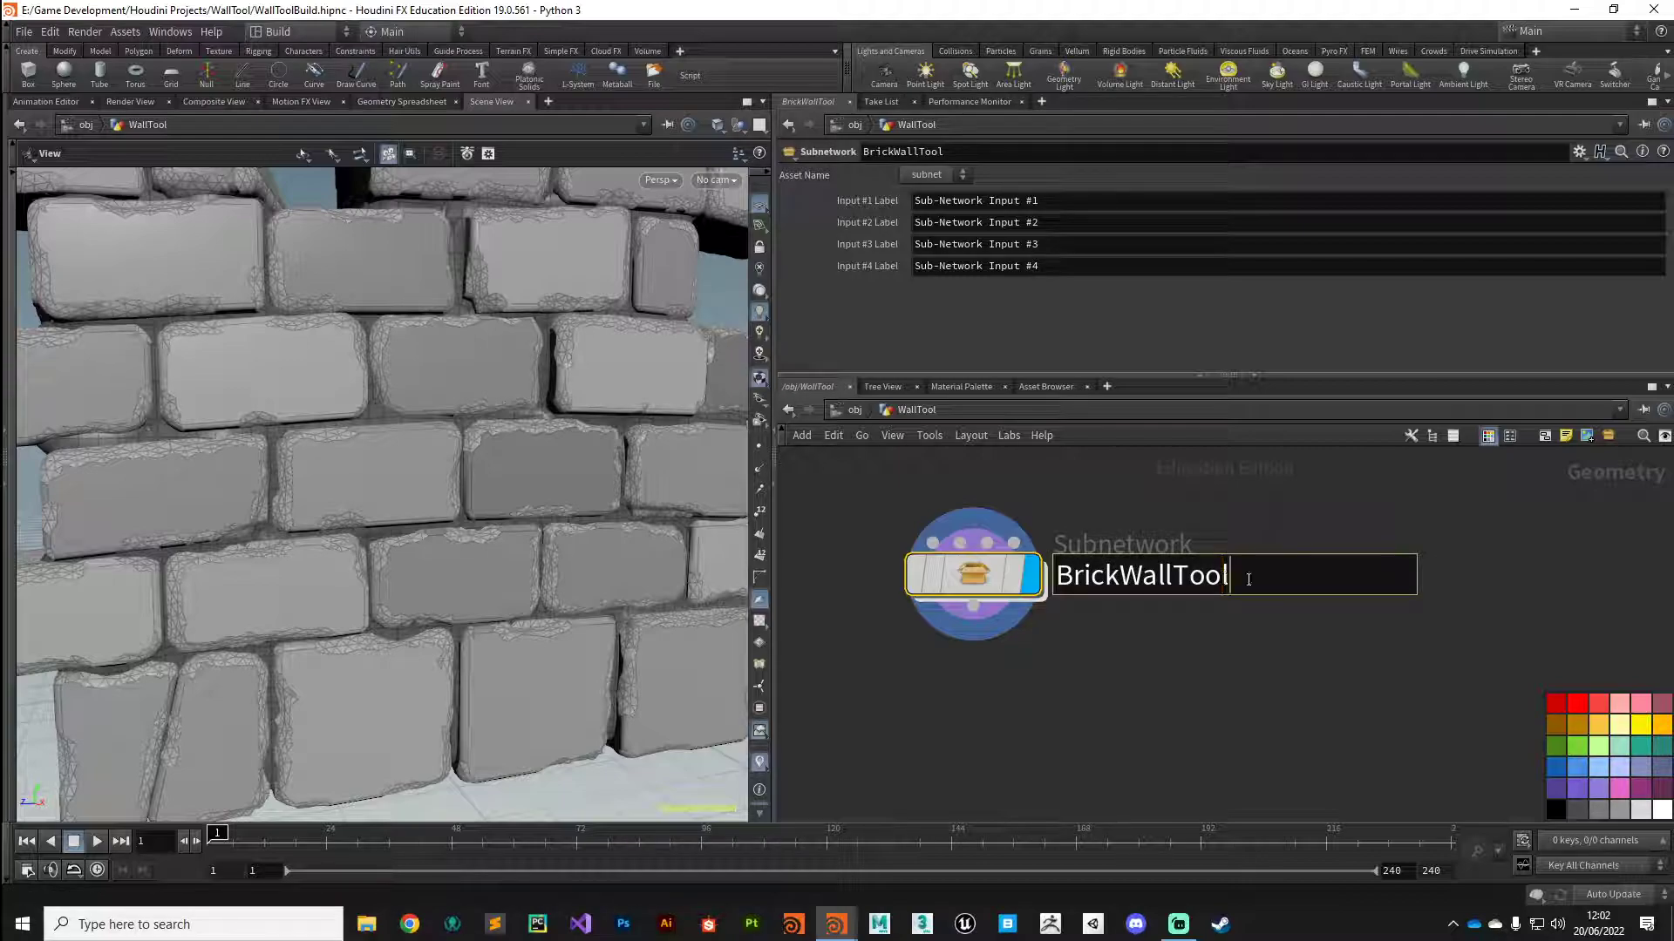
{"action": "type", "text": "_Build"}
{"action": "key", "text": "Return"}
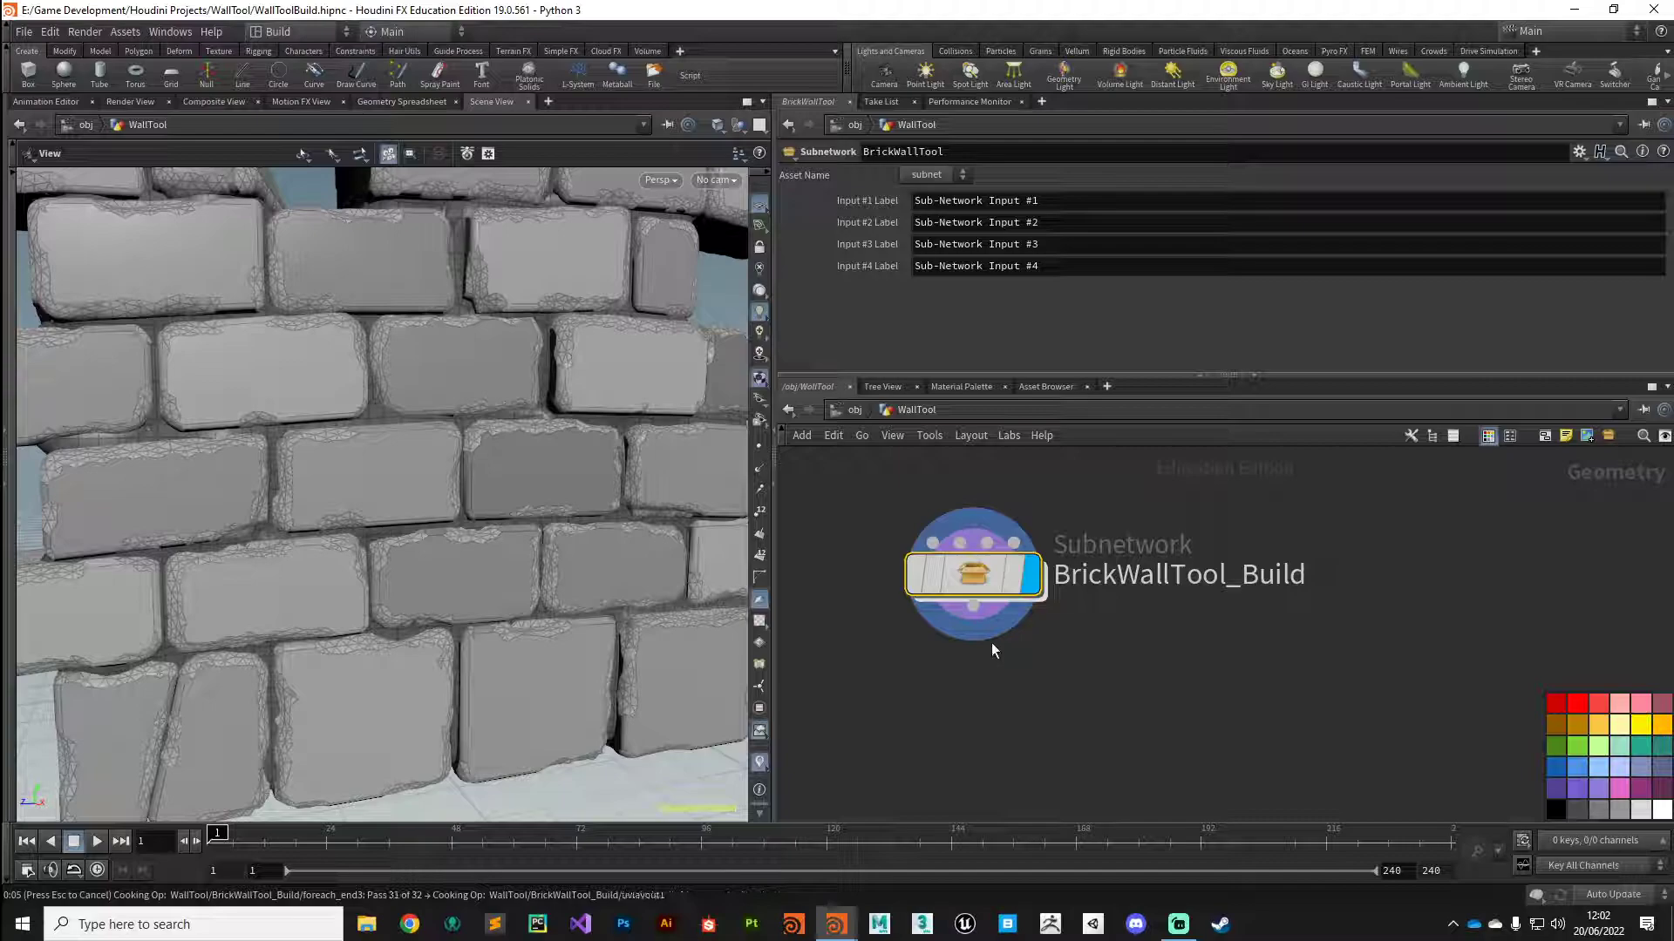
{"action": "mouse_move", "coordinate": [978, 586]}
{"action": "left_click_drag", "start_coordinate": [978, 586], "coordinate": [907, 561]}
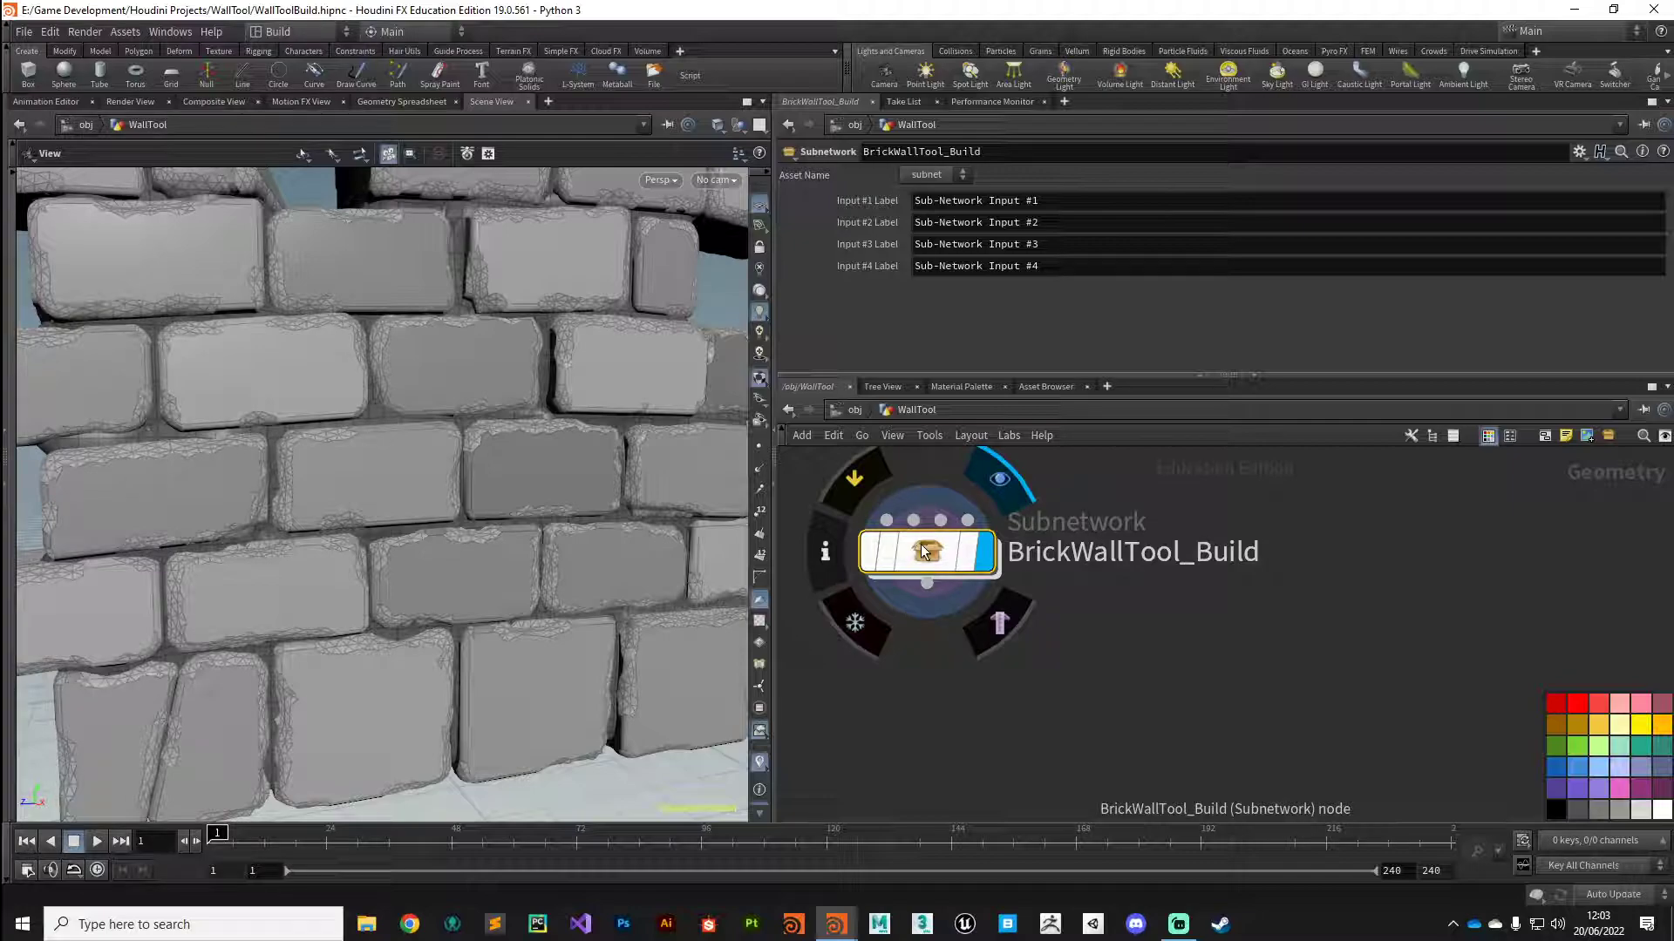
Start Create Digital Asset on BrickWallTool_Build and widen the dialog to read the library path.
{"action": "right_click", "coordinate": [926, 552]}
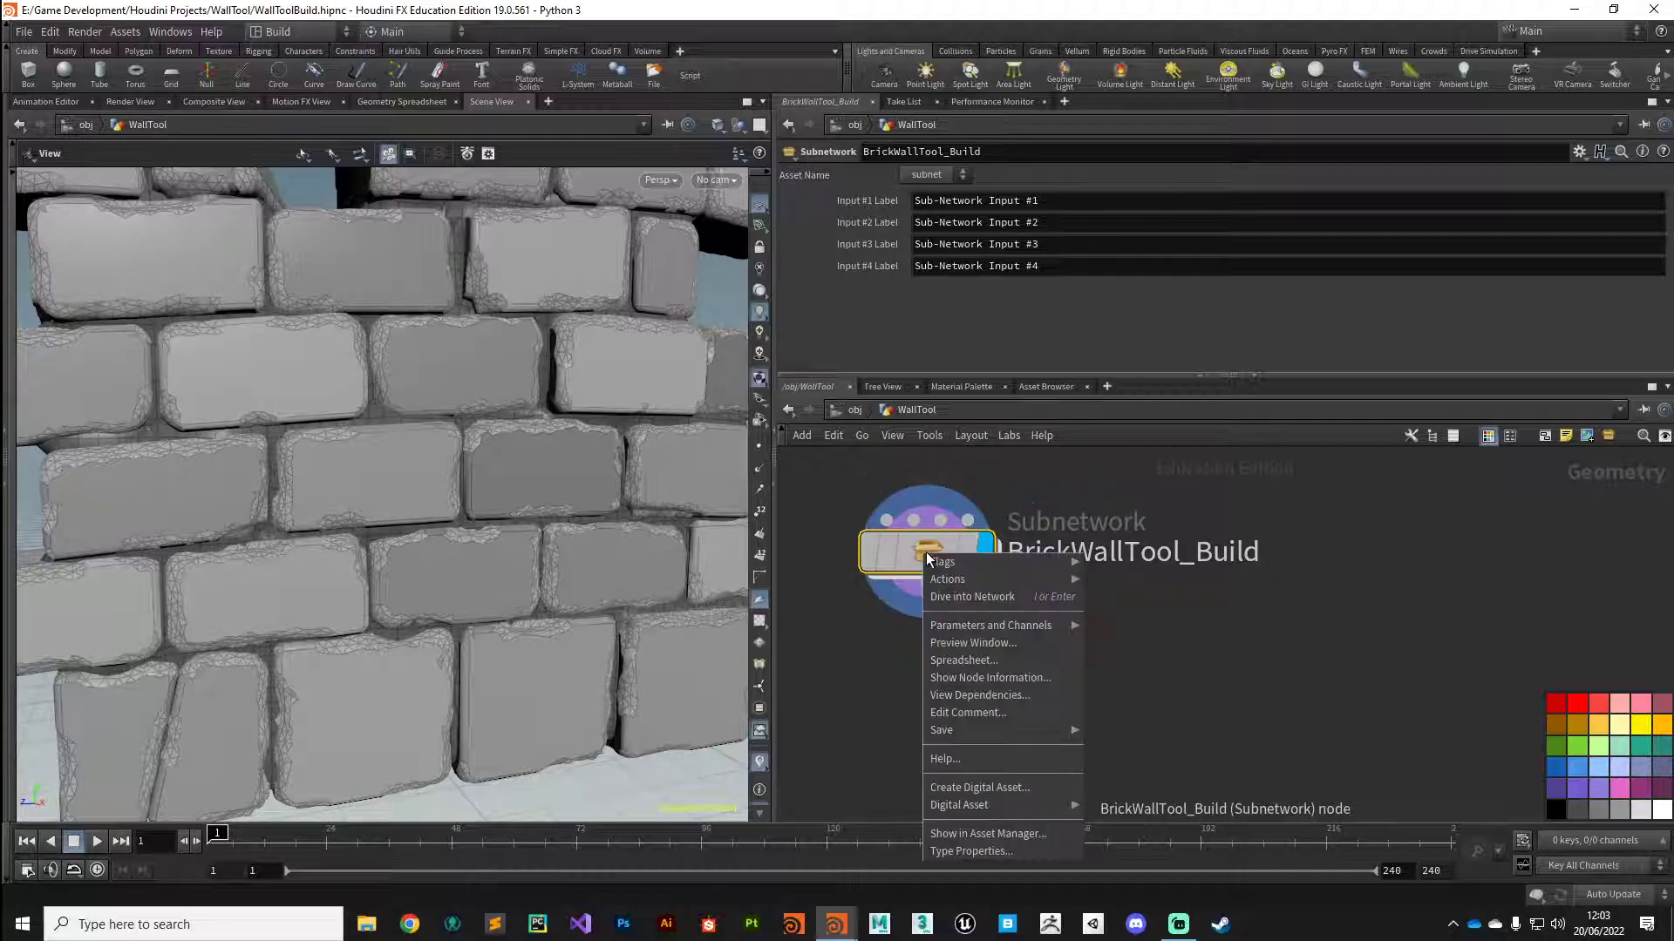
{"action": "left_click", "coordinate": [996, 788]}
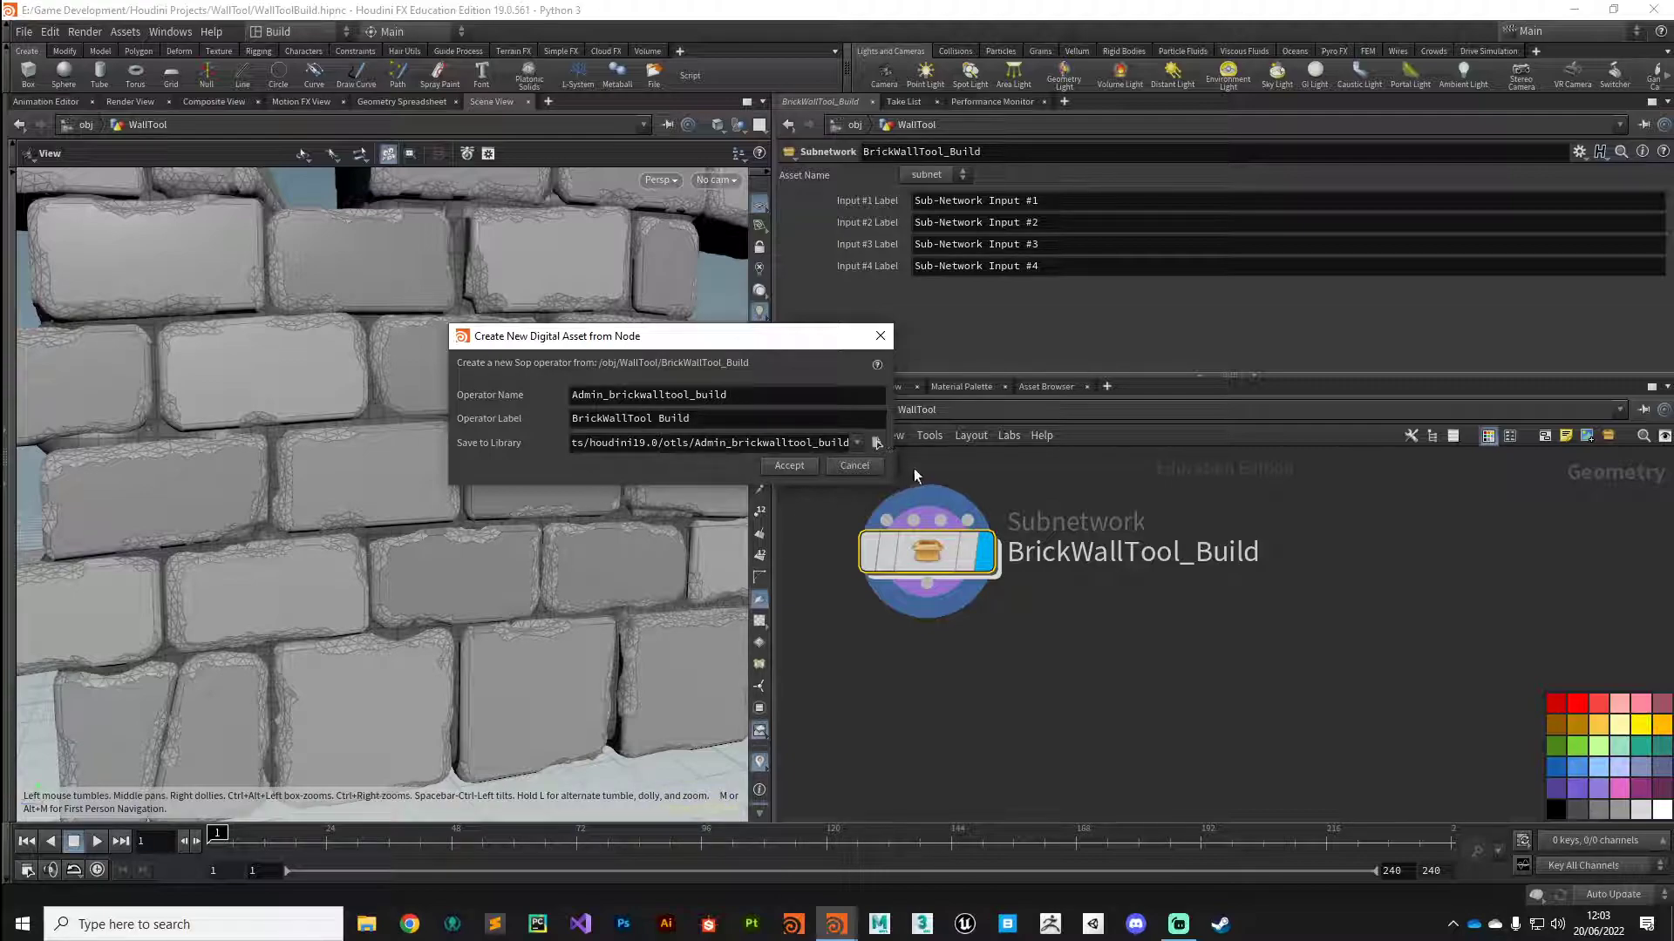
{"action": "left_click_drag", "start_coordinate": [893, 450], "coordinate": [1261, 452]}
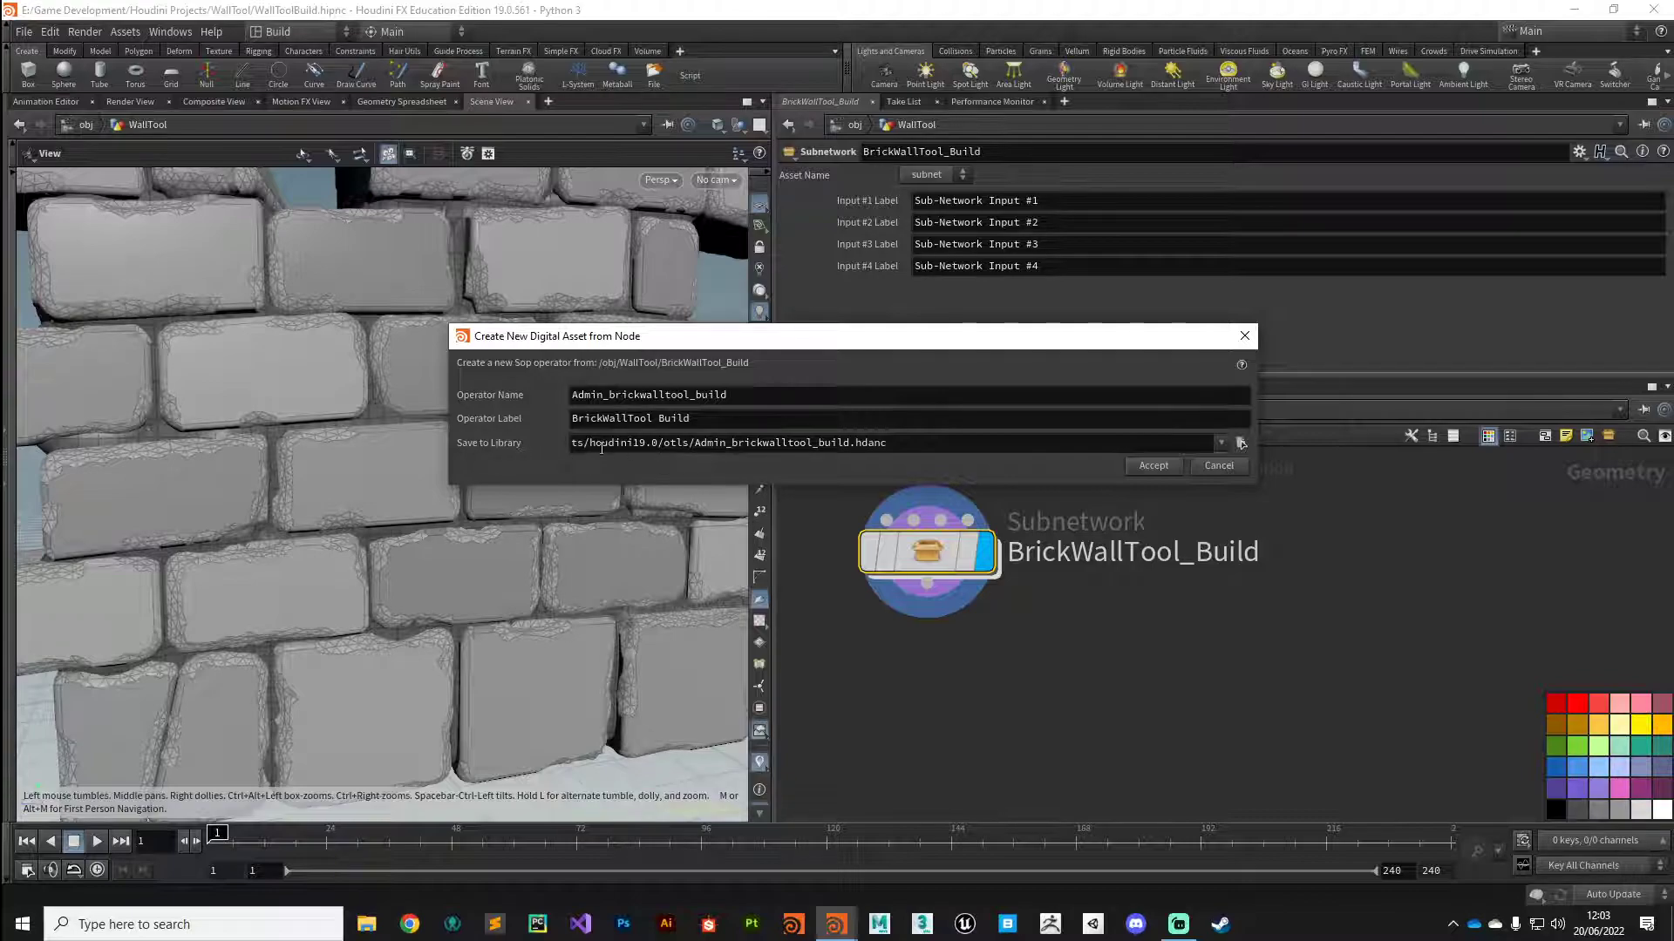
{"action": "left_click_drag", "start_coordinate": [590, 446], "coordinate": [659, 445]}
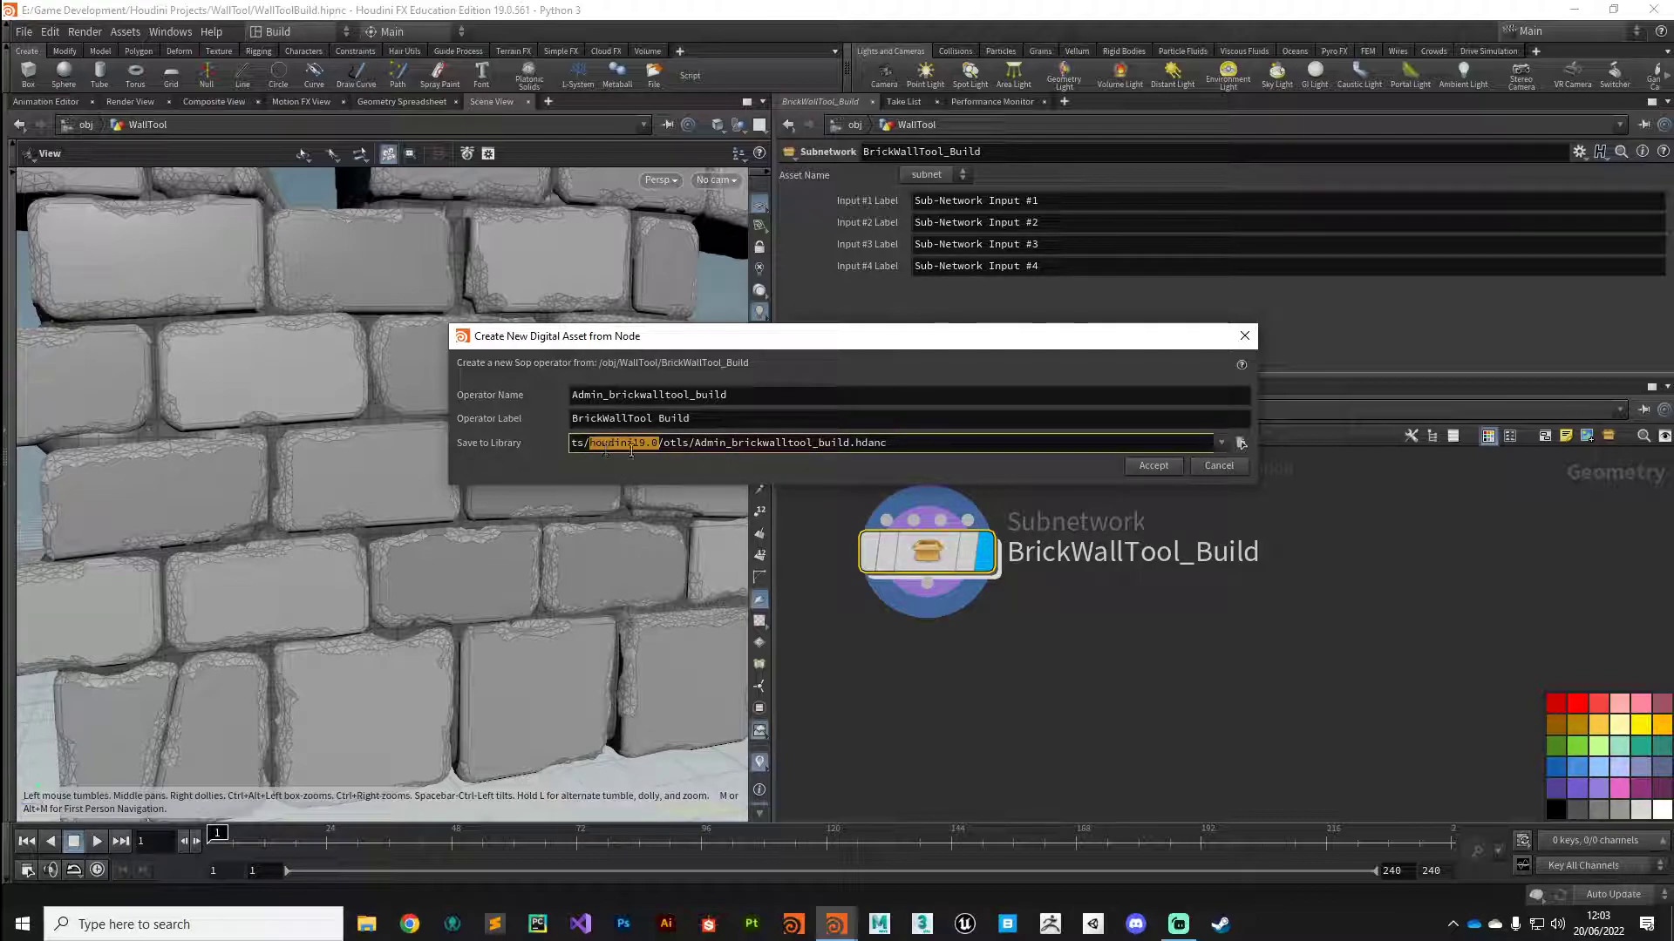
{"action": "double_click", "coordinate": [677, 445]}
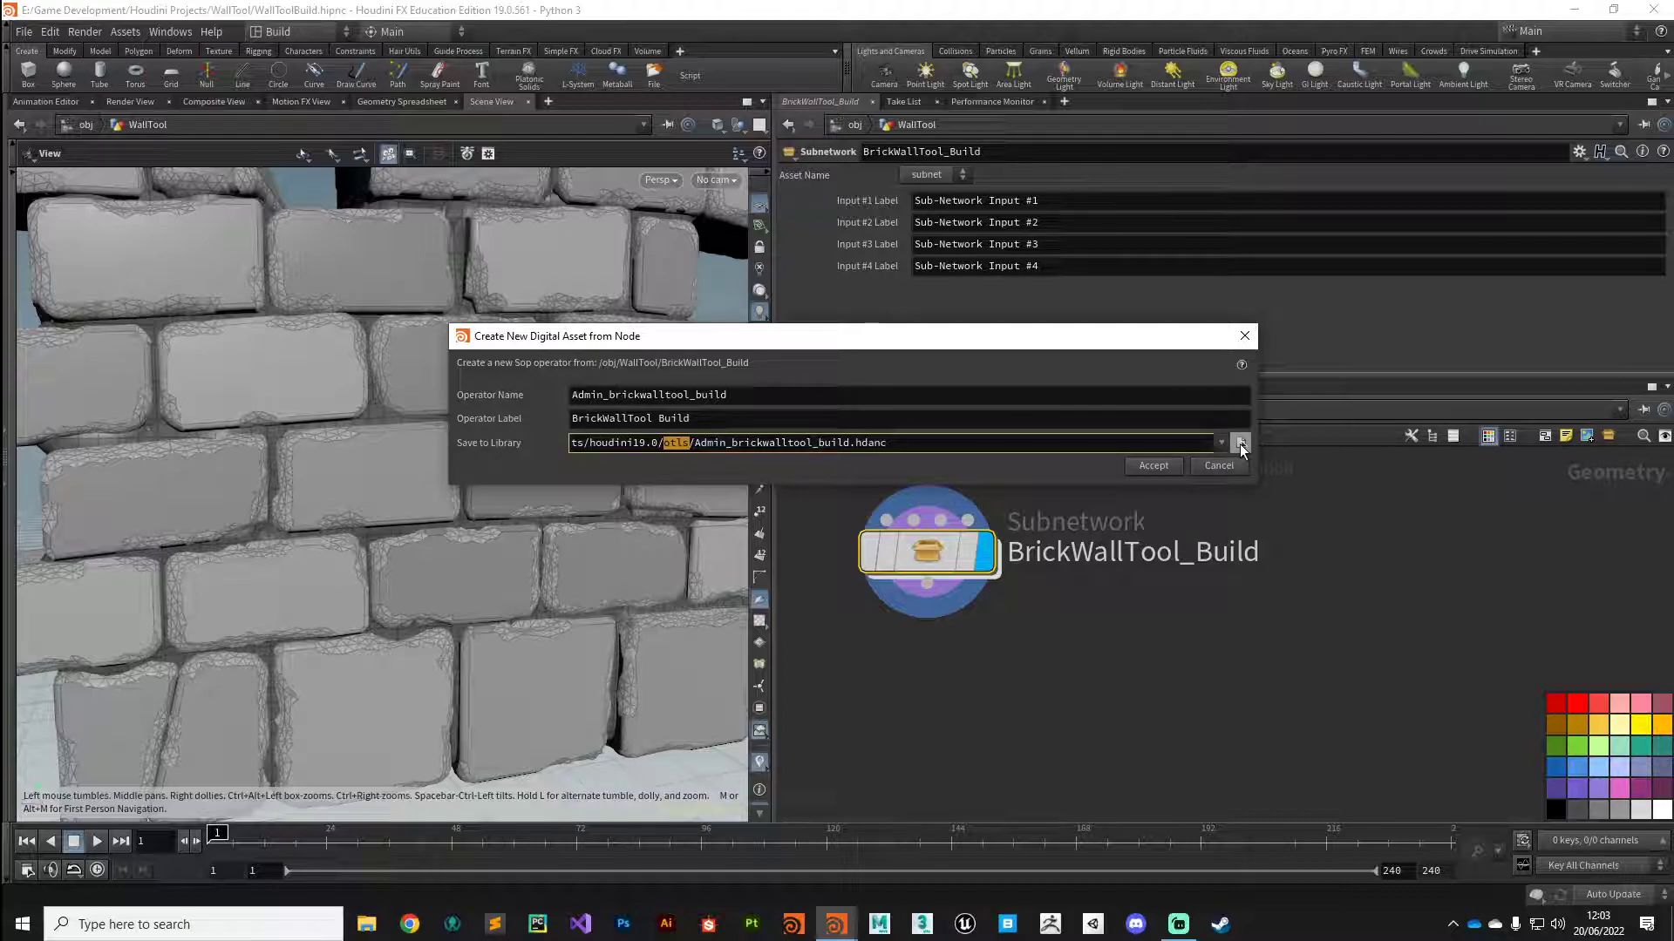
Save the asset library to $HIP/hda/ as brickwalltool_build.hdanc, dropping the Admin_ prefix.
{"action": "left_click", "coordinate": [1240, 443]}
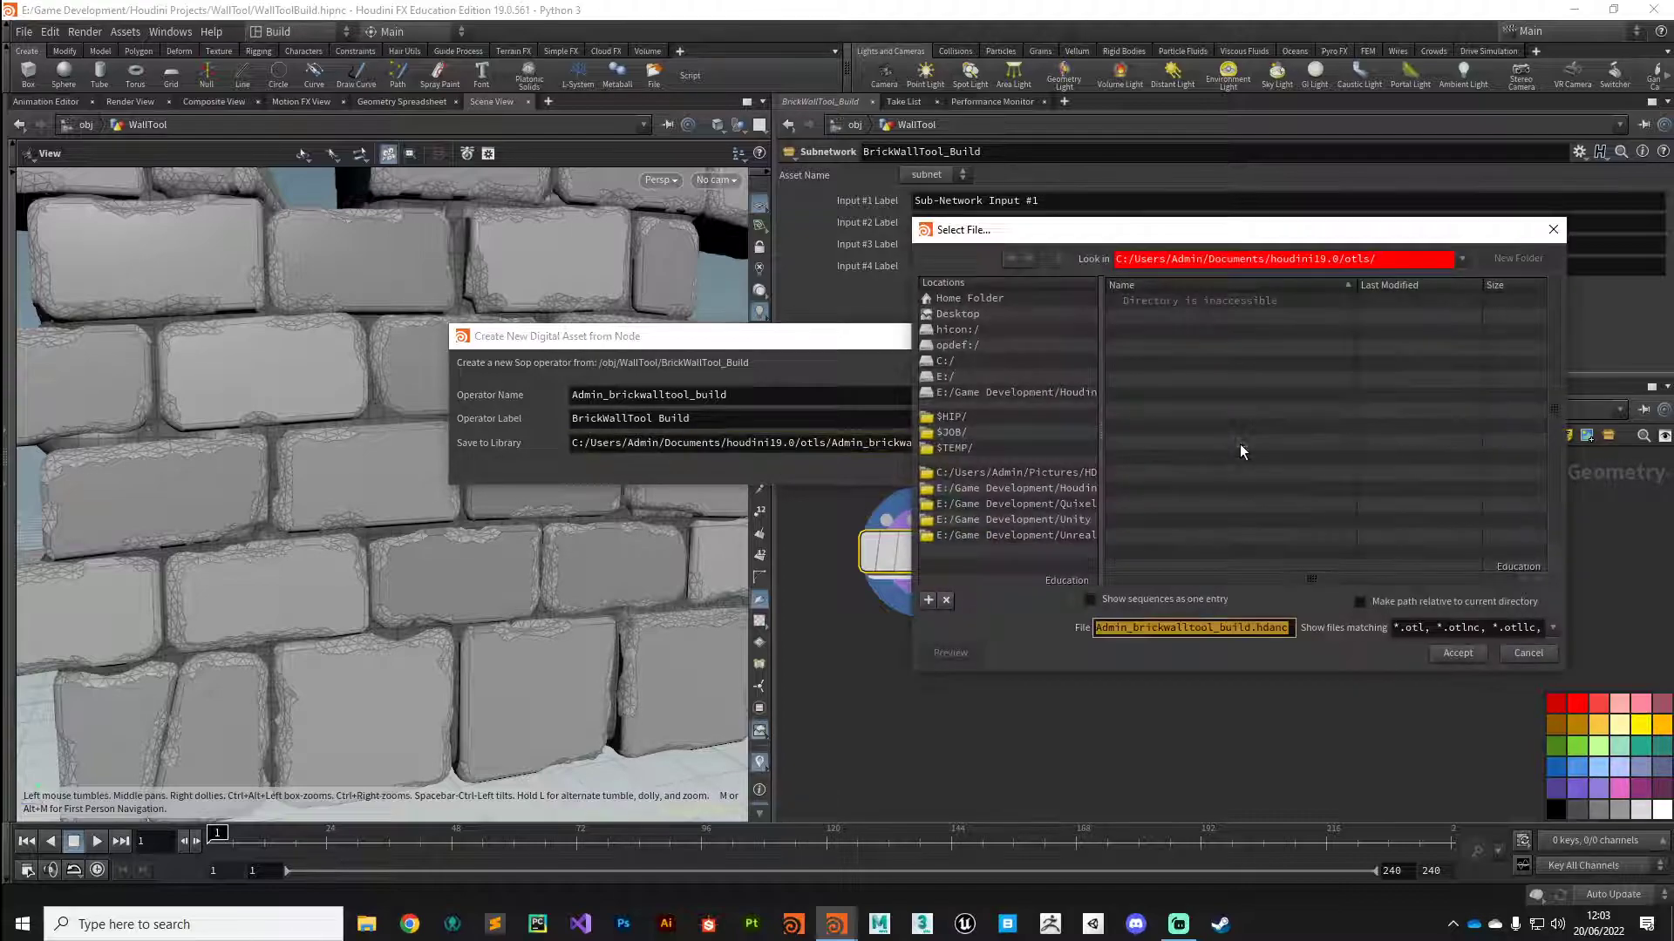
{"action": "left_click", "coordinate": [947, 417]}
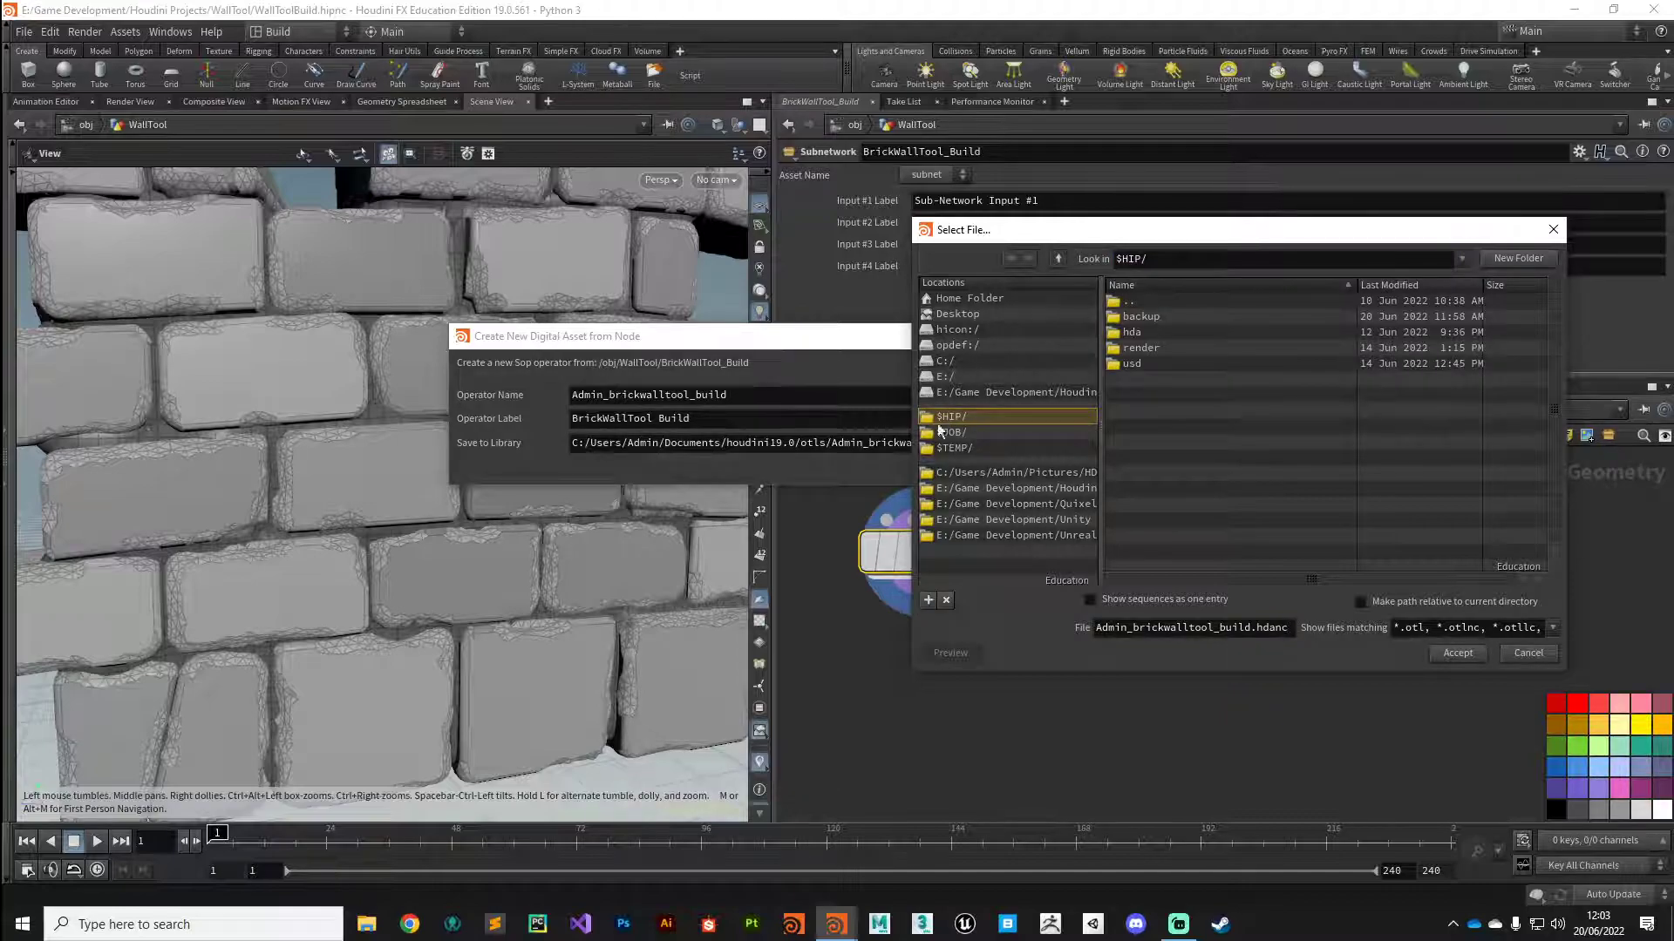
{"action": "left_click", "coordinate": [953, 432]}
{"action": "left_click", "coordinate": [951, 418]}
{"action": "double_click", "coordinate": [1119, 332]}
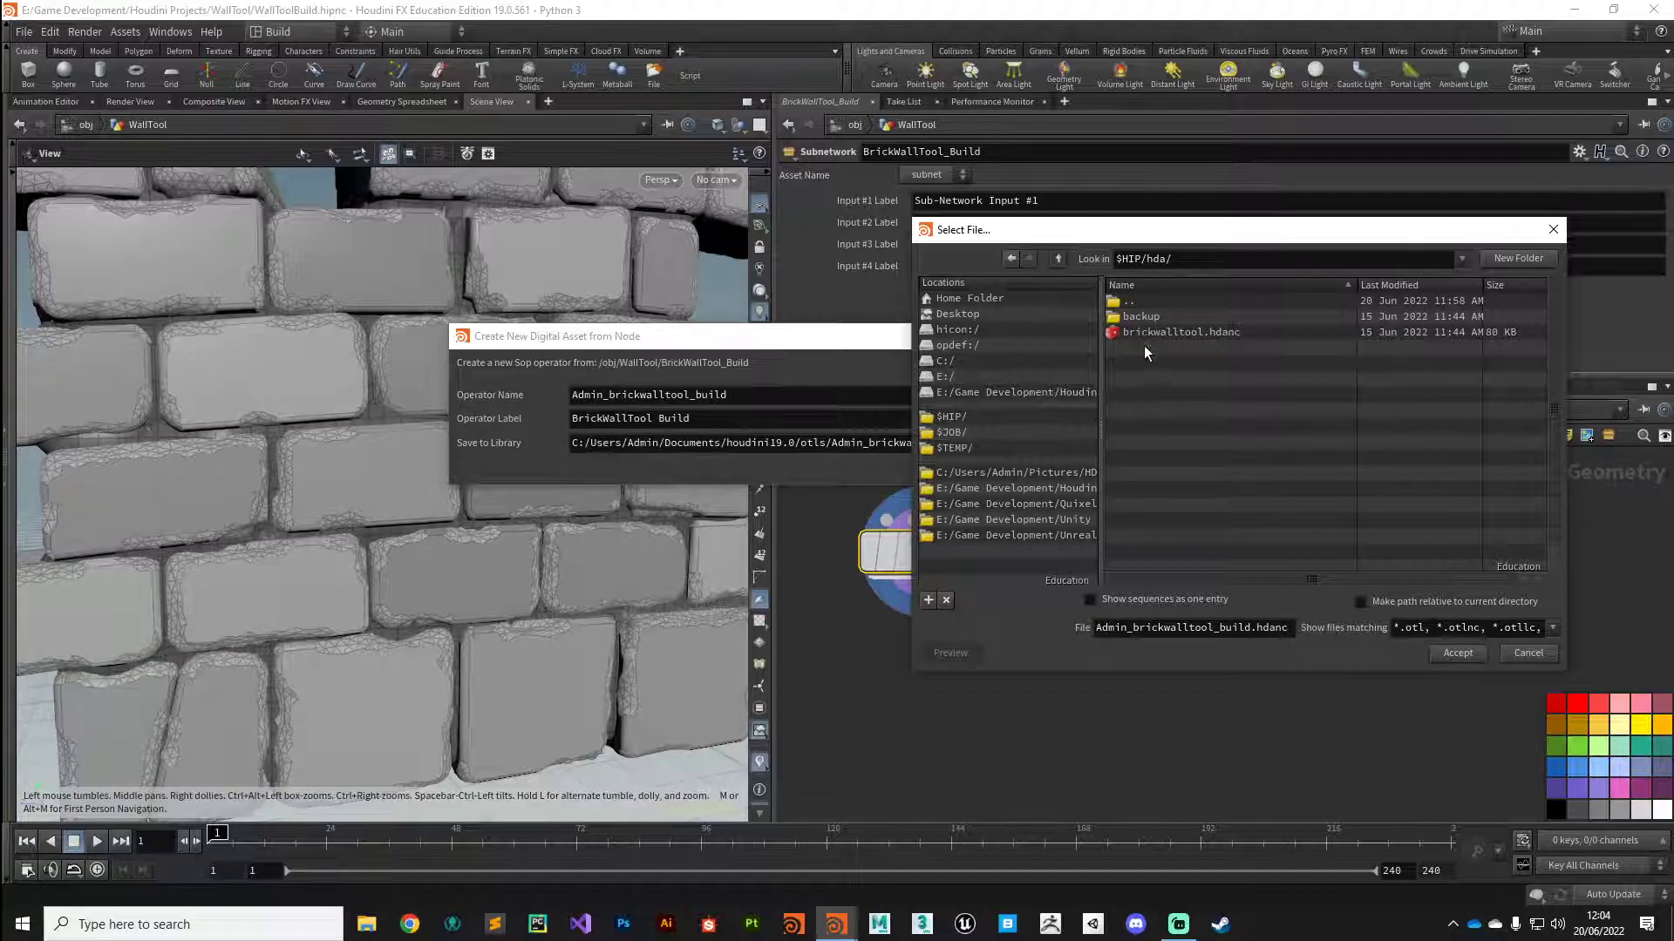
{"action": "left_click_drag", "start_coordinate": [1135, 627], "coordinate": [1092, 629]}
{"action": "key", "text": "BackSpace"}
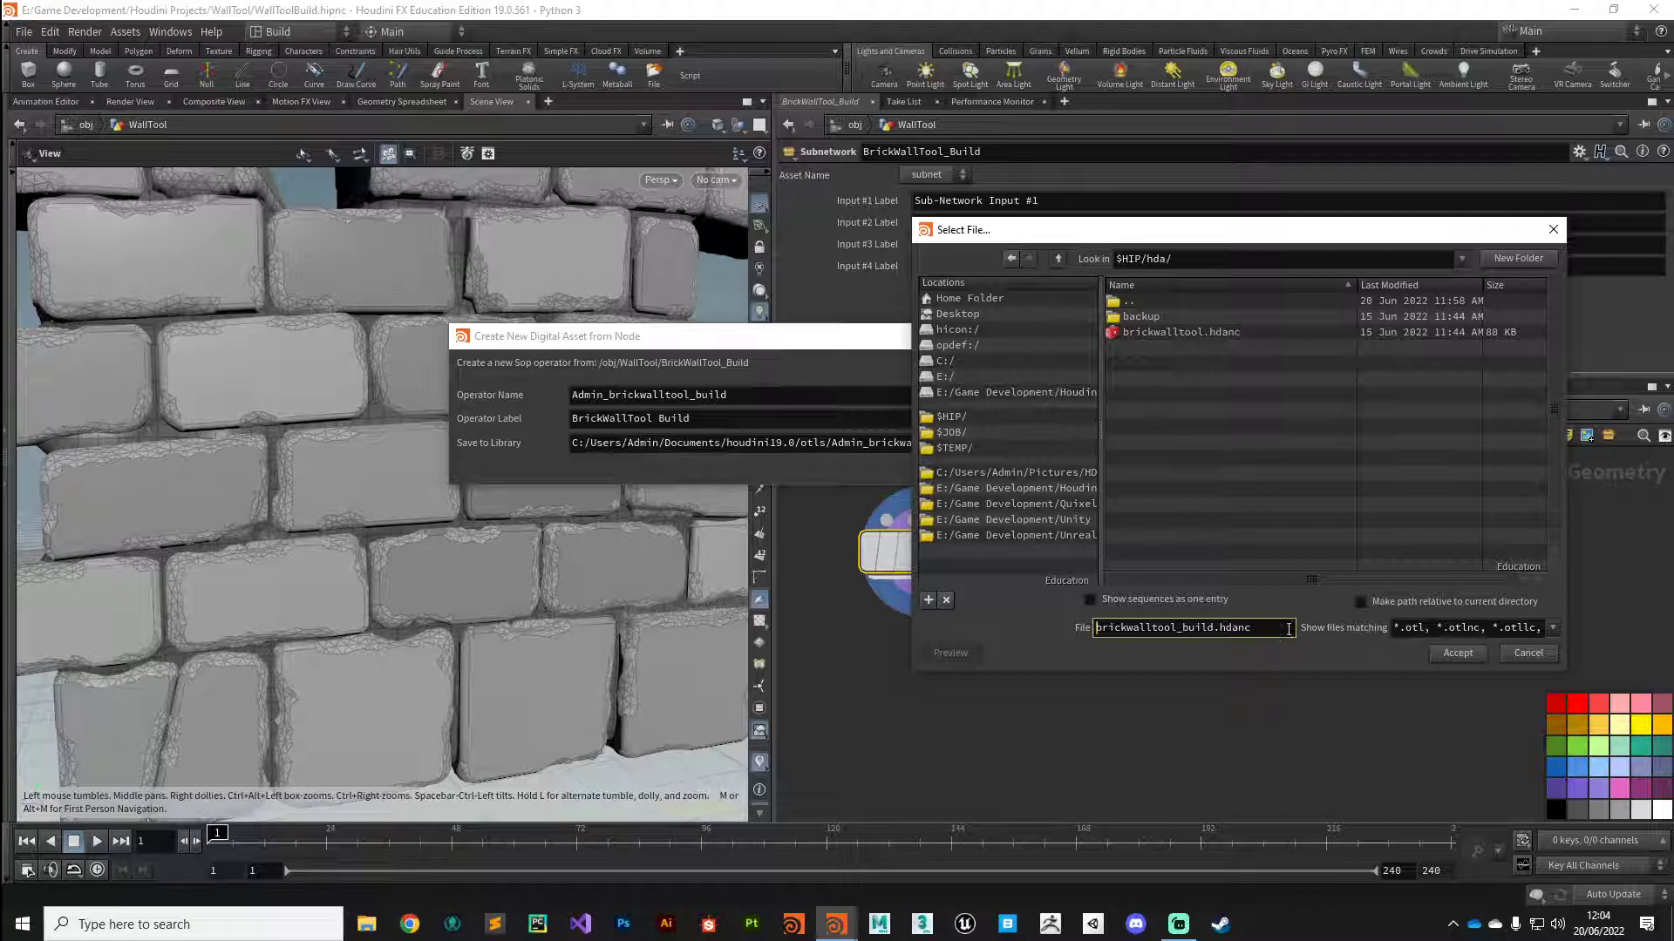
{"action": "left_click", "coordinate": [1460, 653]}
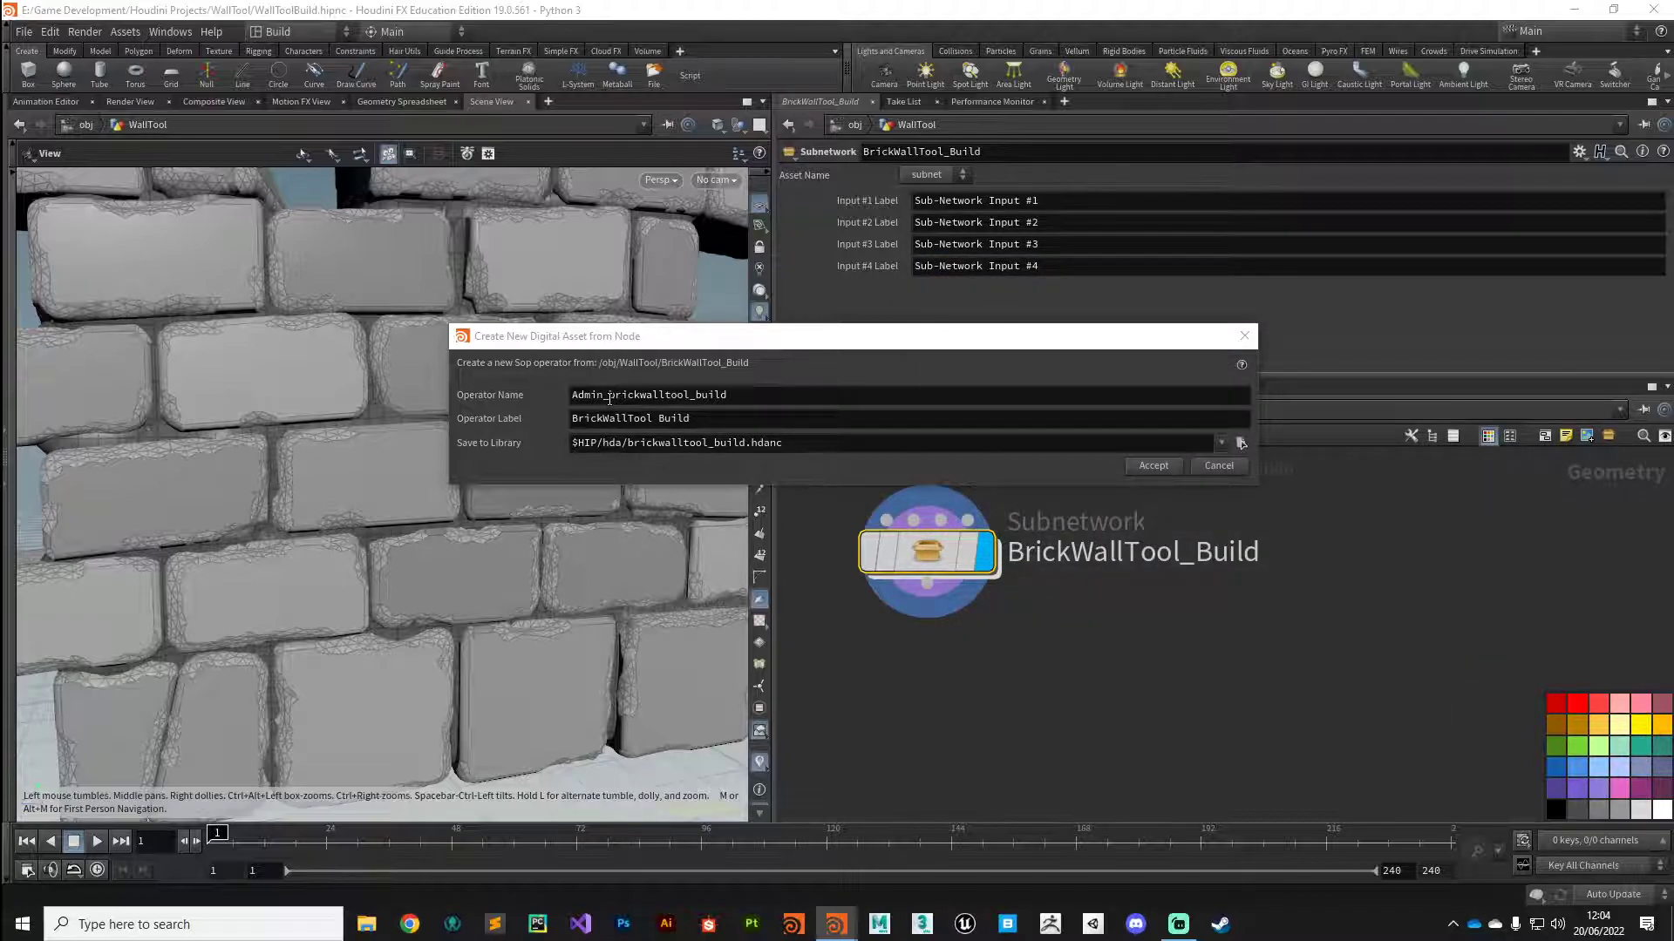
Remove Admin_ from the operator name and capitalise the label's words Tool and Build.
{"action": "left_click_drag", "start_coordinate": [615, 395], "coordinate": [572, 397]}
{"action": "key", "text": "BackSpace"}
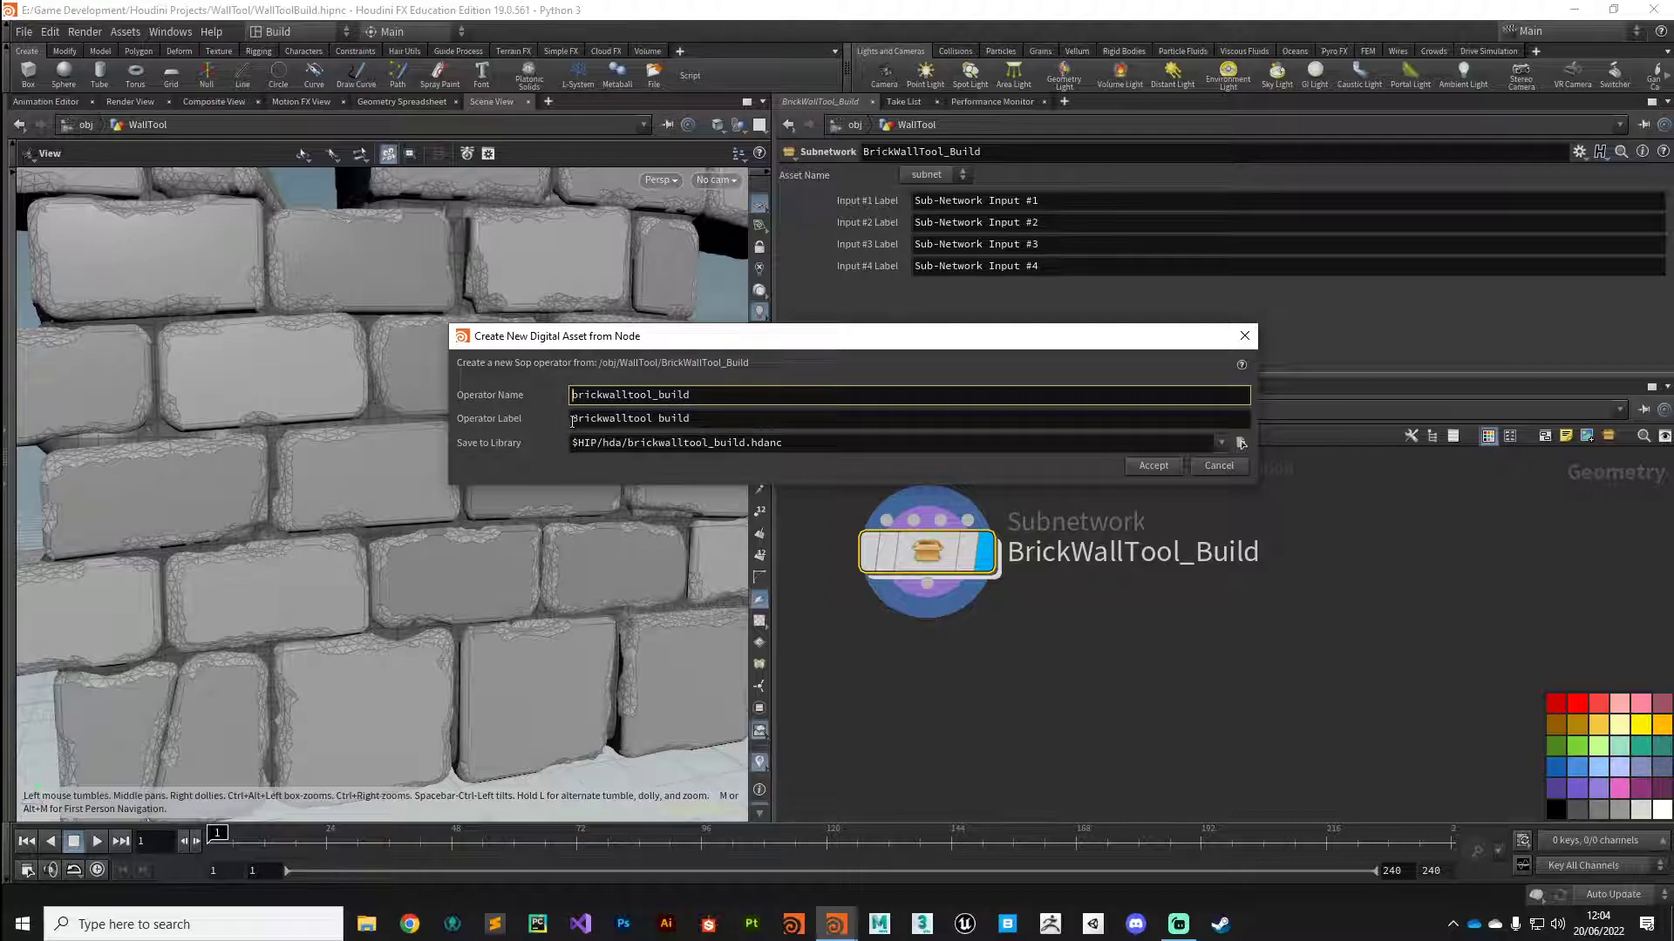
{"action": "left_click", "coordinate": [619, 419]}
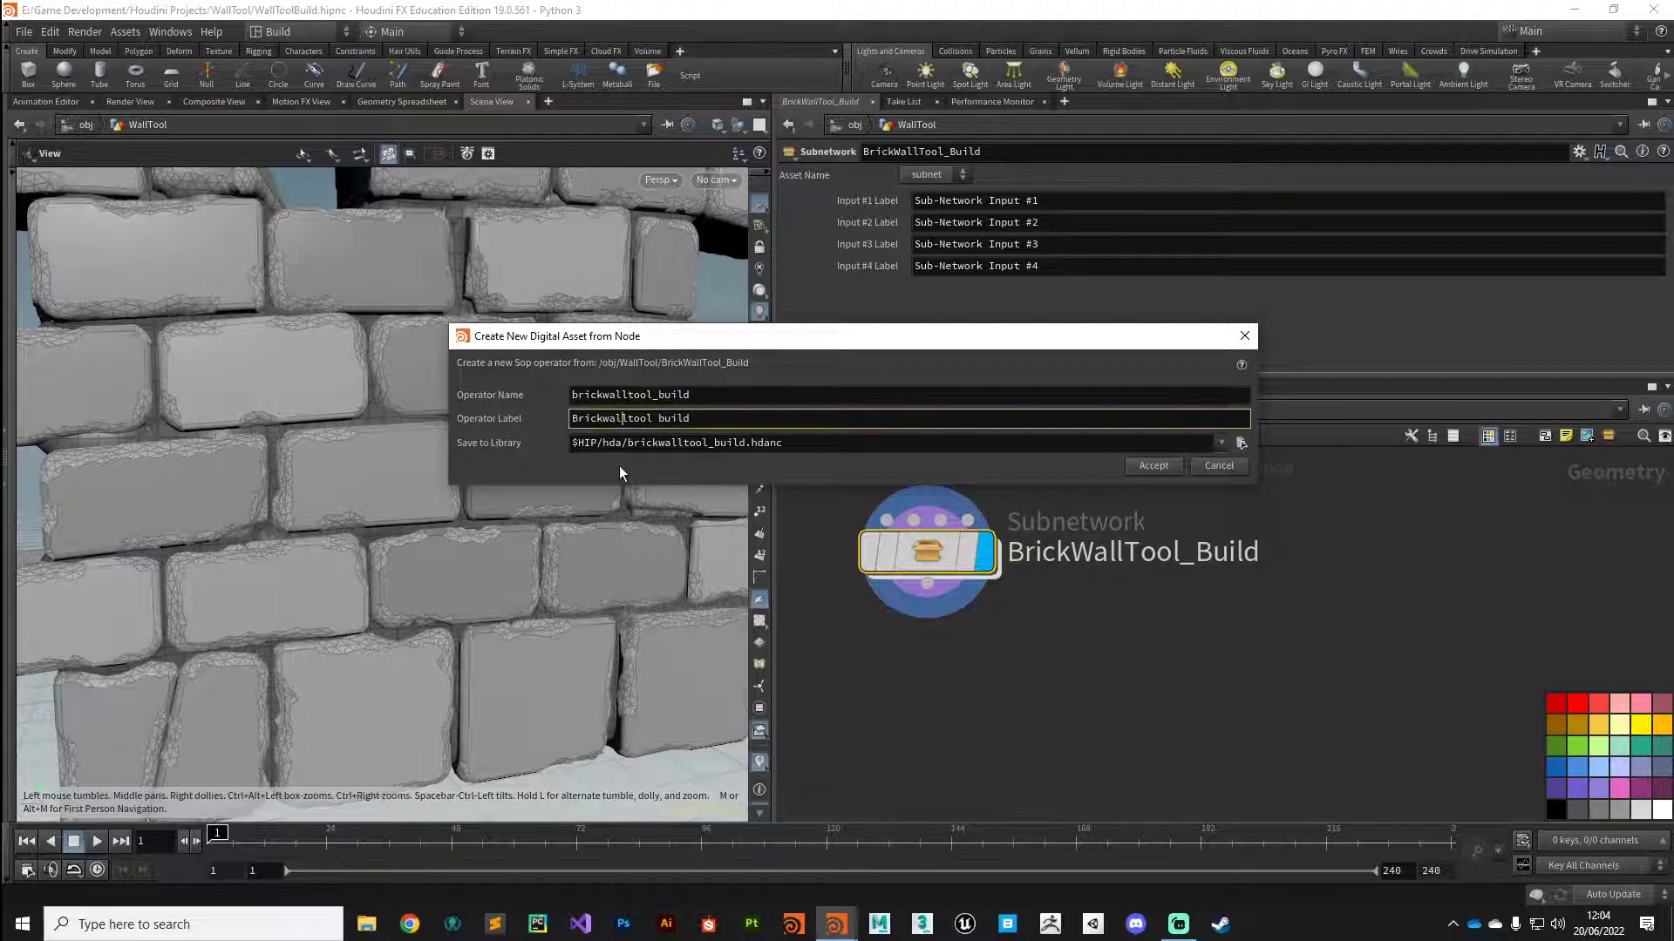
{"action": "key", "text": "Right"}
{"action": "key", "text": "Delete"}
{"action": "type", "text": "T"}
{"action": "key", "text": "Right"}
{"action": "key", "text": "Right"}
{"action": "key", "text": "Right"}
{"action": "key", "text": "Right"}
{"action": "key", "text": "Right"}
{"action": "key", "text": "BackSpace"}
{"action": "type", "text": "B"}
Finish the label as Brickwall Tool (Build) and create the asset.
{"action": "key", "text": "Right"}
{"action": "type", "text": "("}
{"action": "key", "text": "End"}
{"action": "type", "text": ")"}
{"action": "left_click", "coordinate": [1172, 465]}
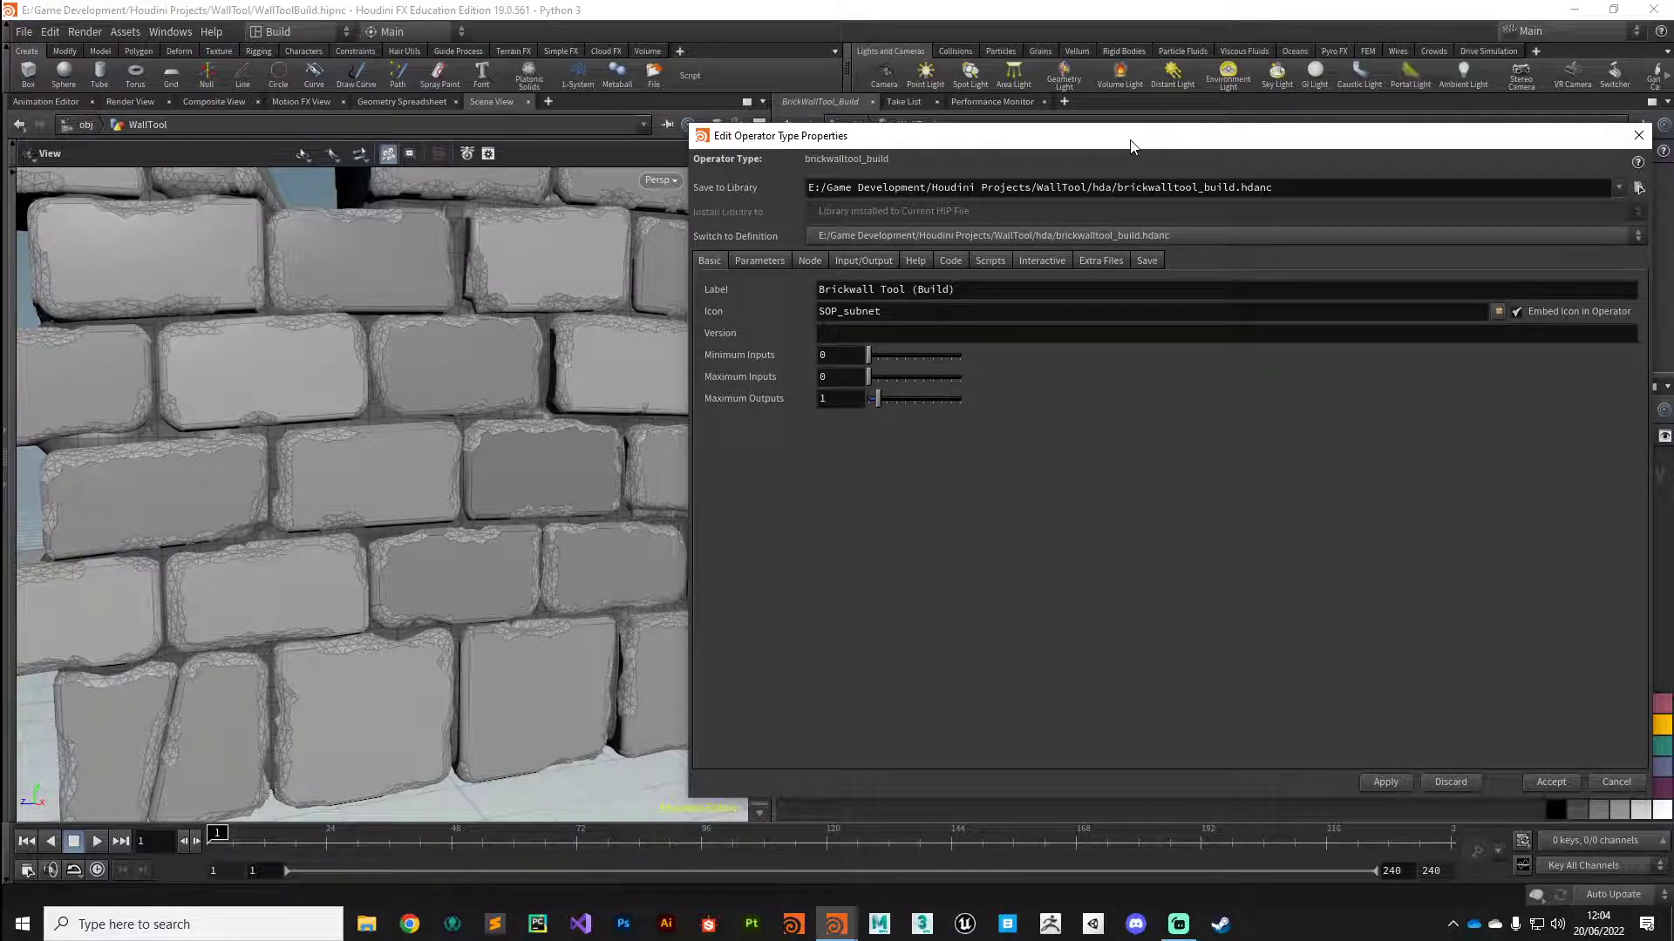
Set Maximum Inputs to 2 on the Basic tab of the Brickwall Tool (Build) type properties.
{"action": "left_click_drag", "start_coordinate": [1131, 145], "coordinate": [492, 103]}
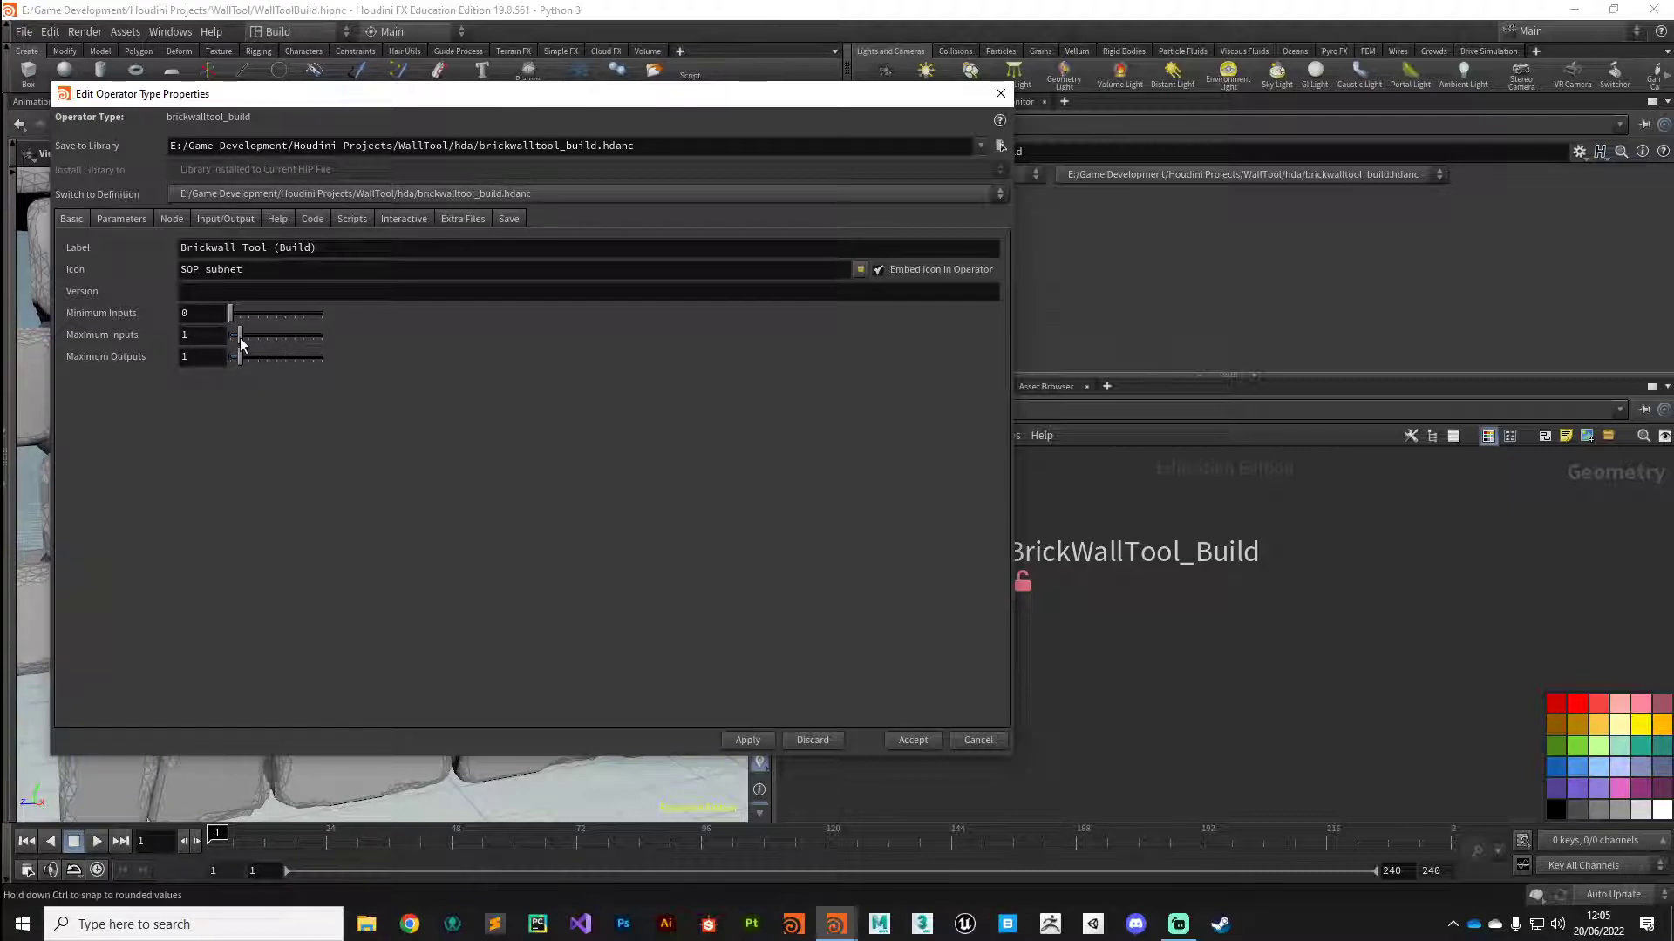
{"action": "left_click_drag", "start_coordinate": [239, 337], "coordinate": [249, 336]}
Show the asset's Parameters page and scroll the Create Parameters list down to Toggle.
{"action": "left_click", "coordinate": [132, 222]}
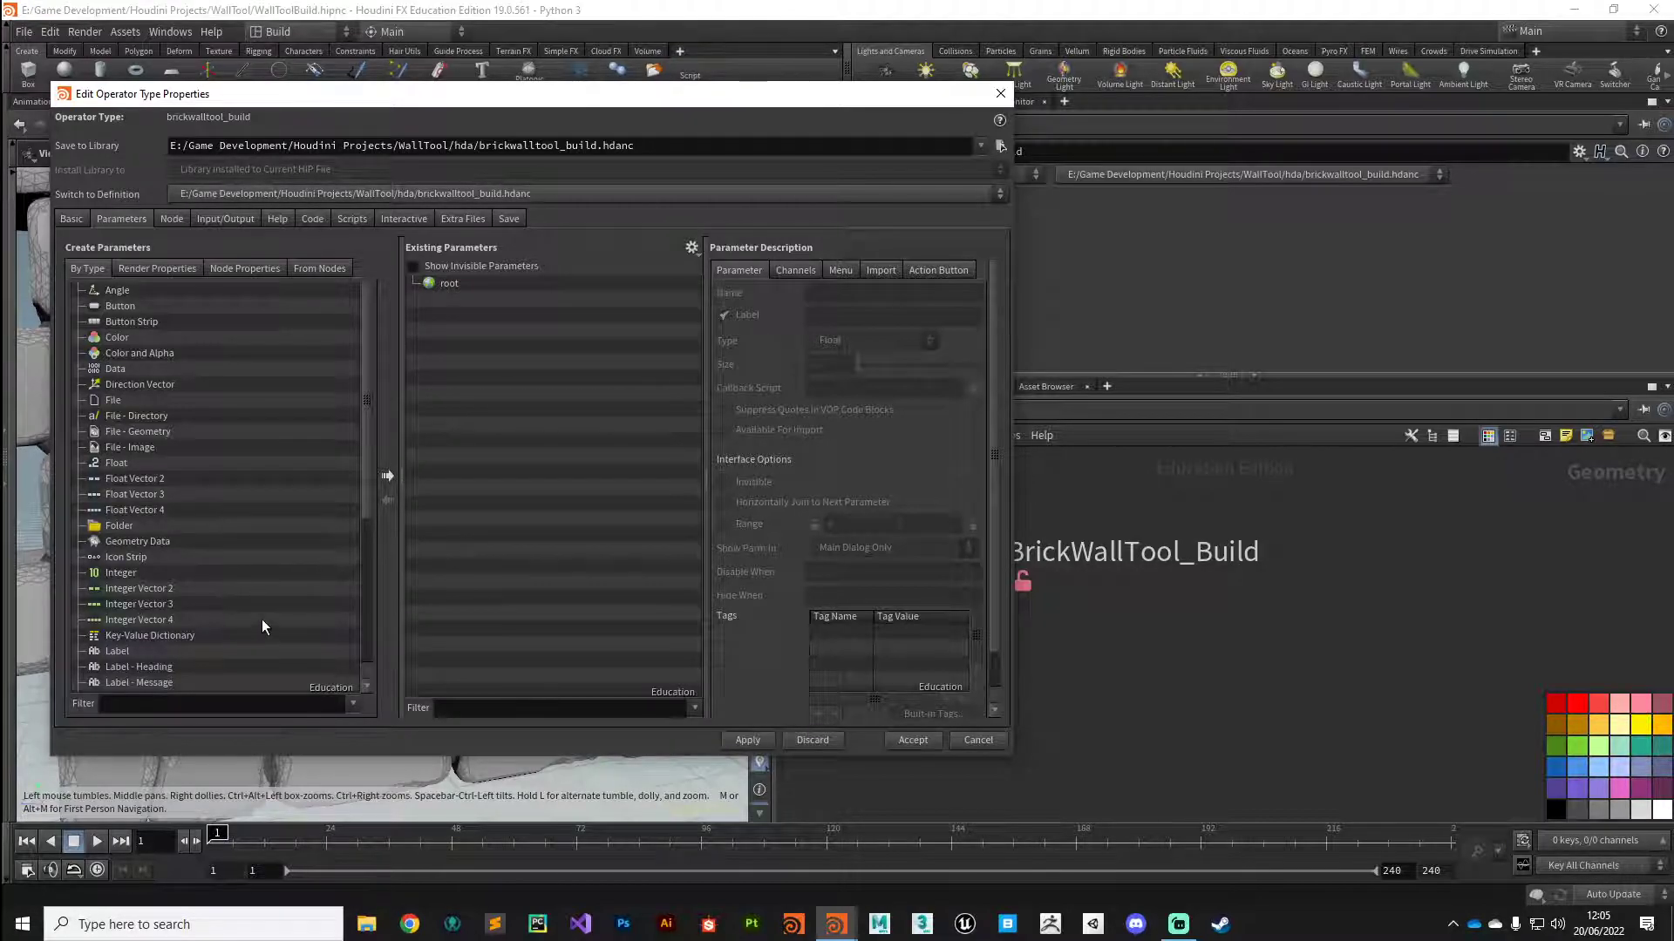
{"action": "scroll", "coordinate": [262, 619], "scroll_direction": "down", "scroll_amount": 5}
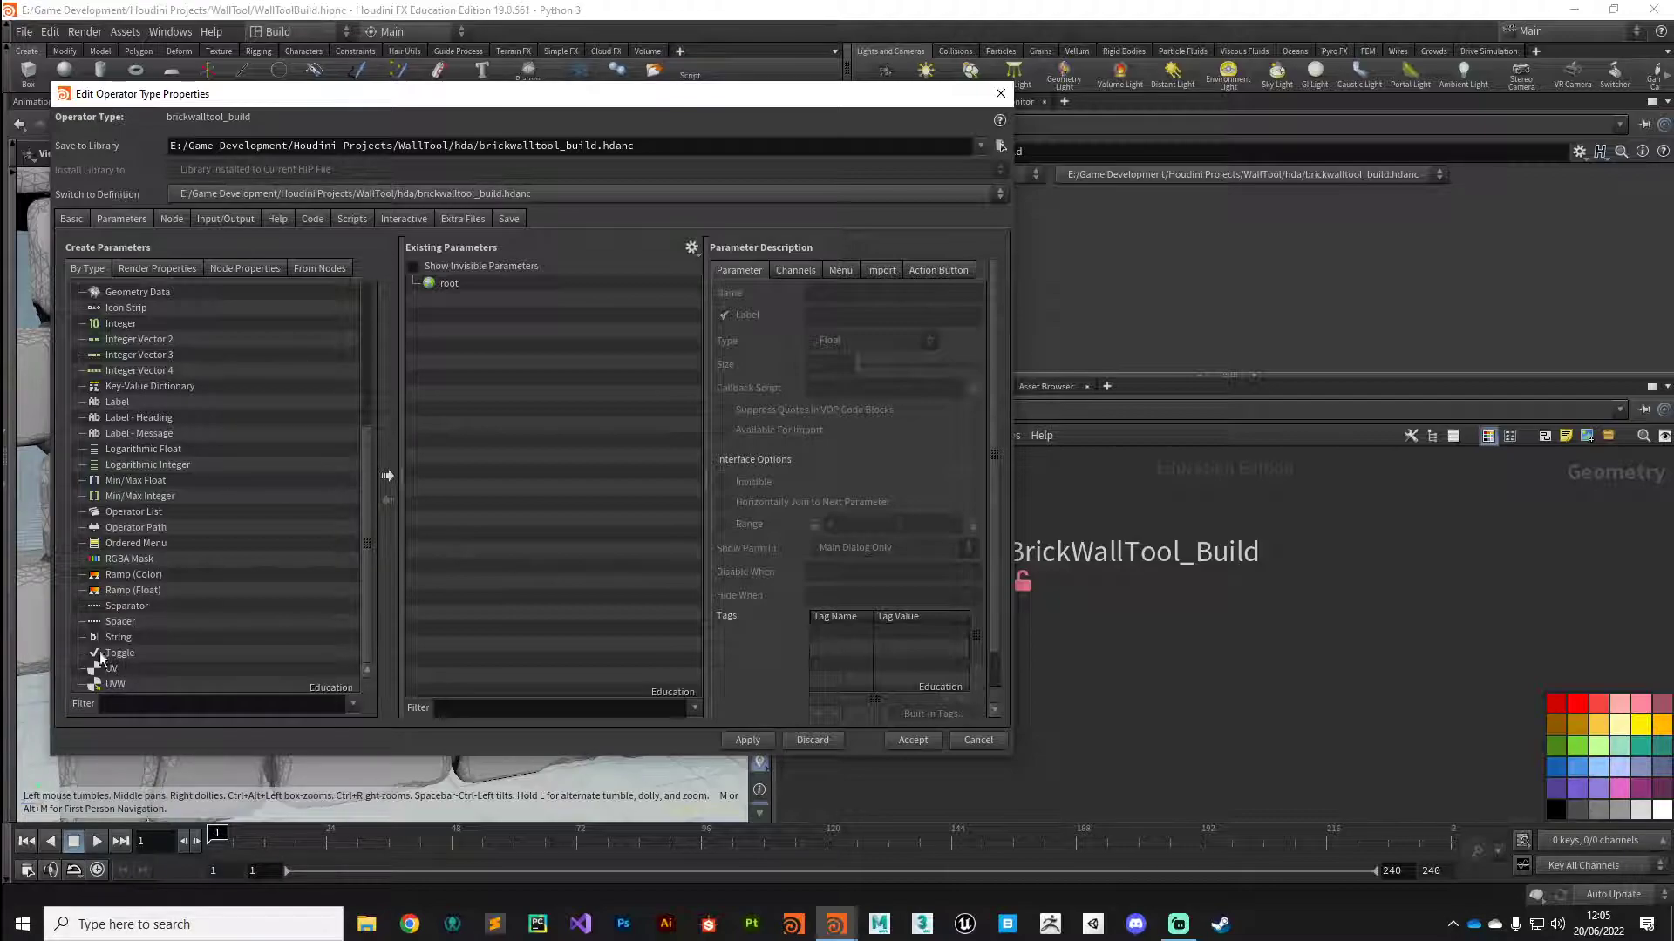
Add a Toggle parameter named buildModeToggle, labelled Build Mode, and accept the asset changes.
{"action": "left_click_drag", "start_coordinate": [126, 661], "coordinate": [452, 285]}
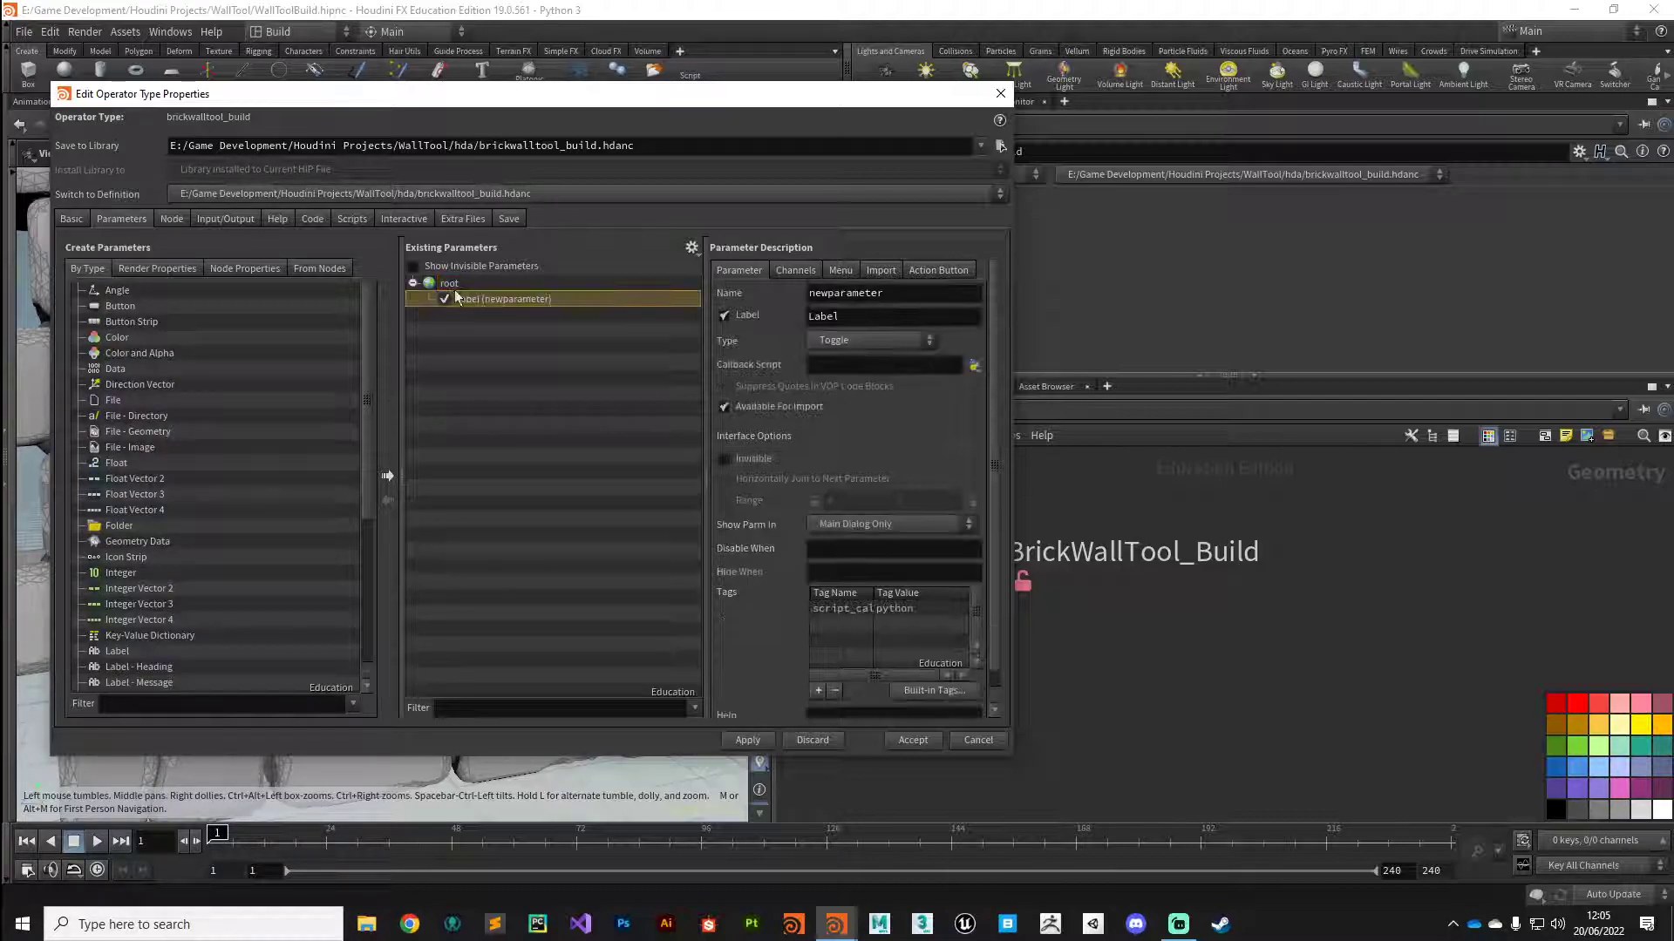
{"action": "double_click", "coordinate": [870, 292]}
{"action": "type", "text": "build"}
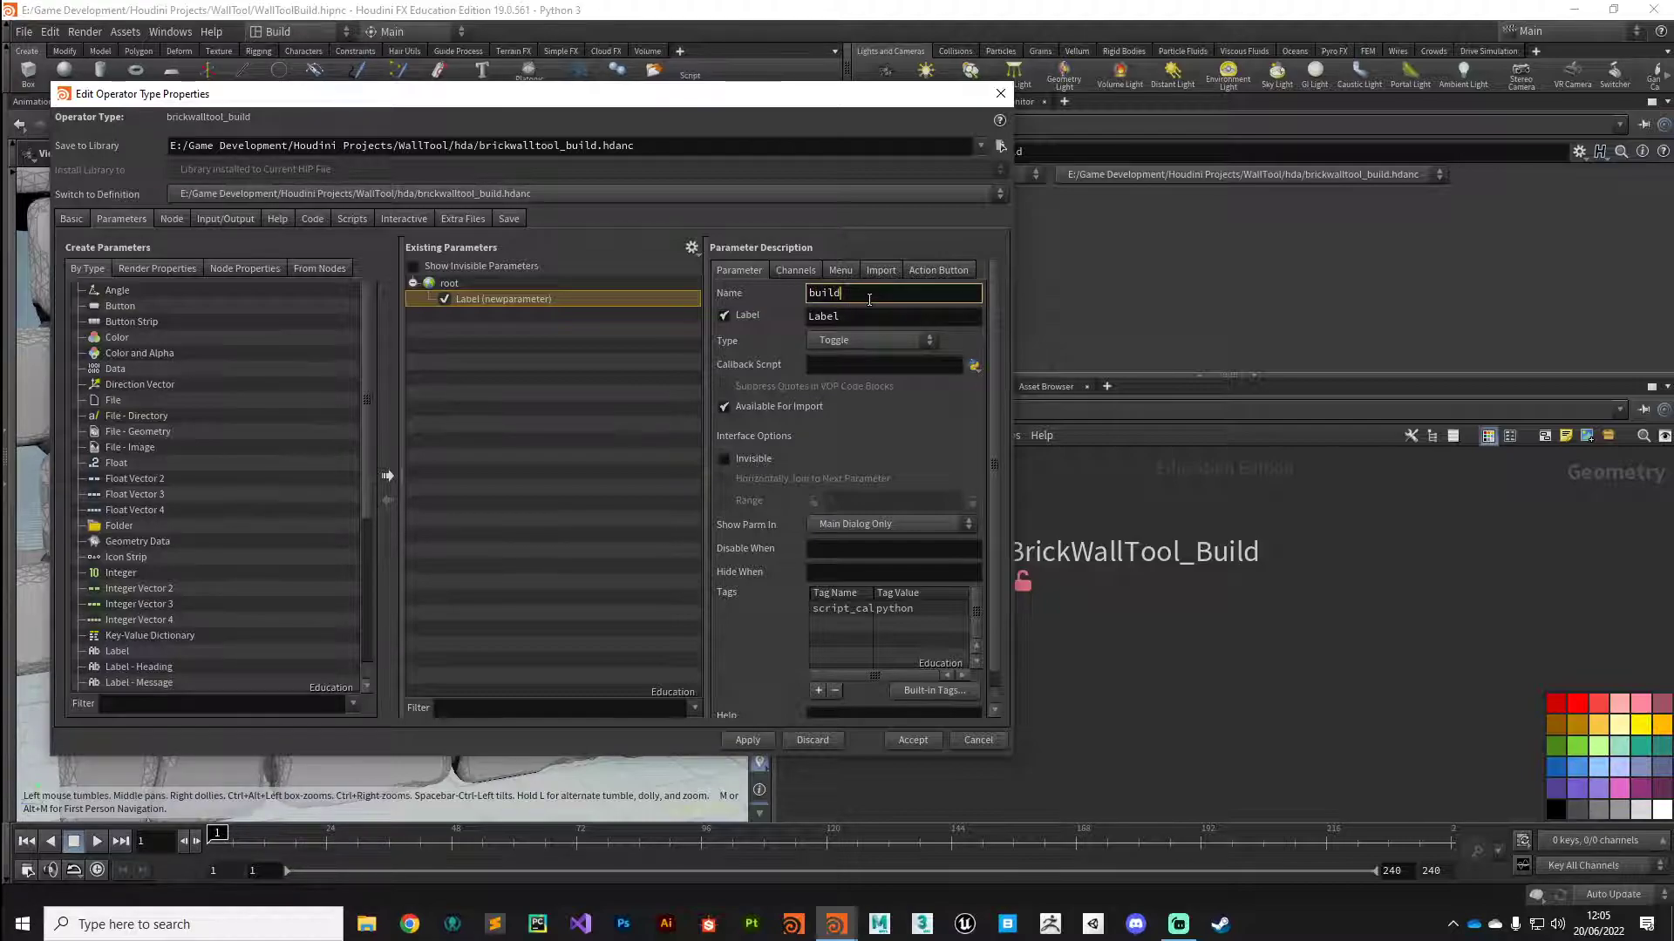
{"action": "type", "text": "ModeToggle"}
{"action": "key", "text": "Return"}
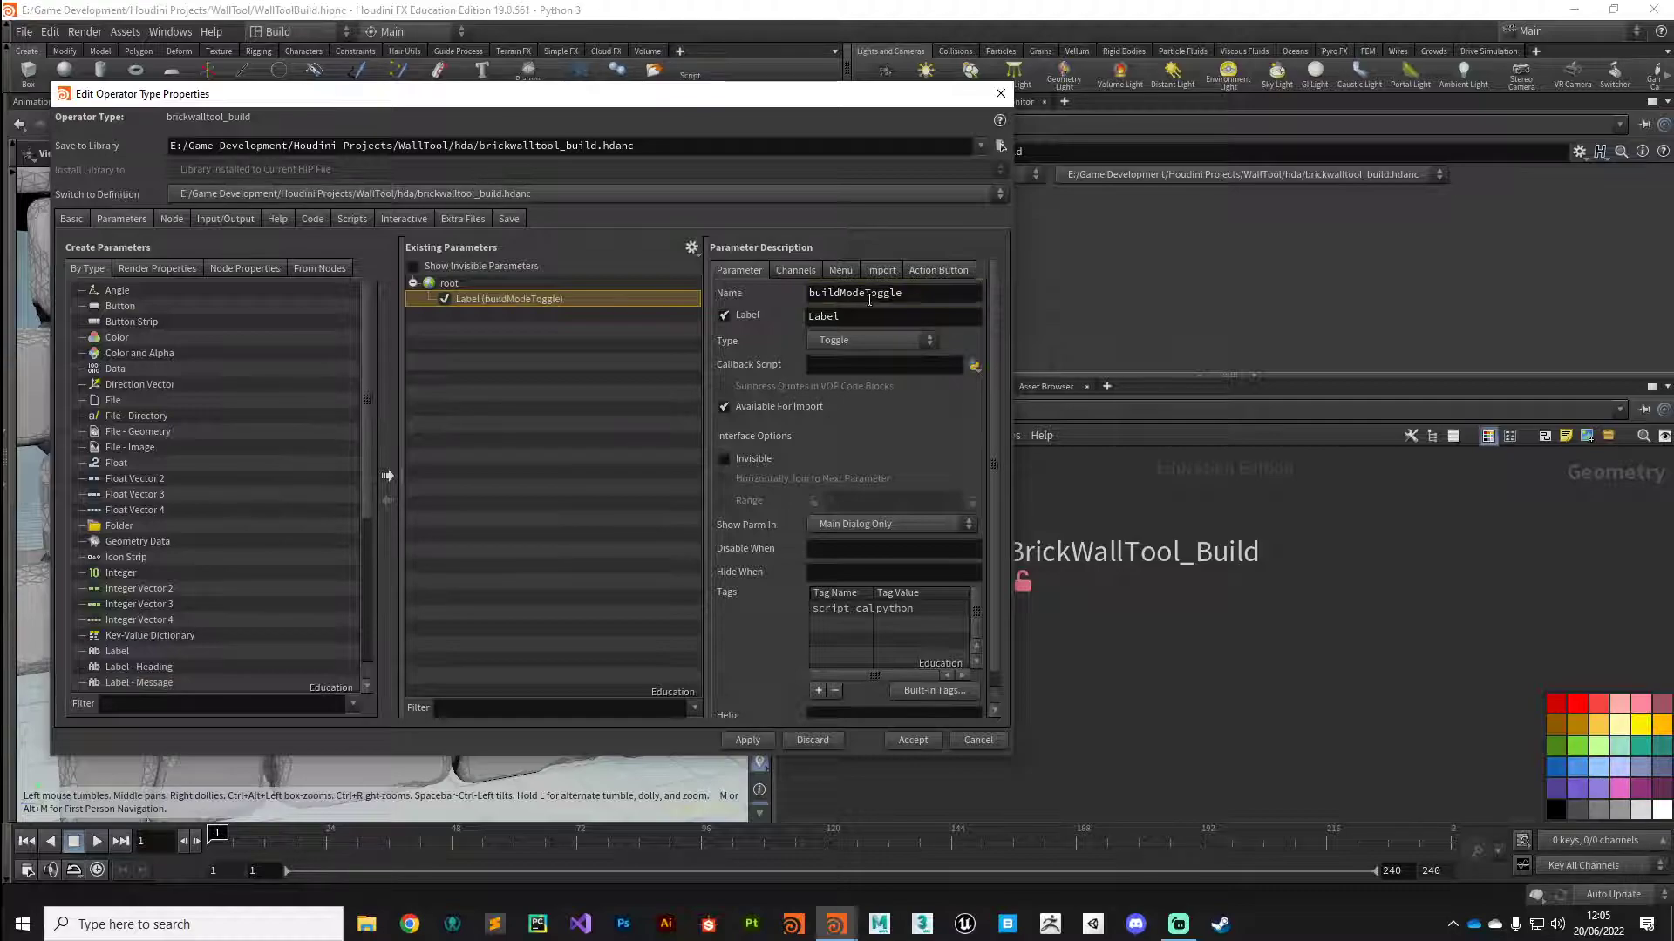
{"action": "double_click", "coordinate": [853, 321]}
{"action": "type", "text": "B"}
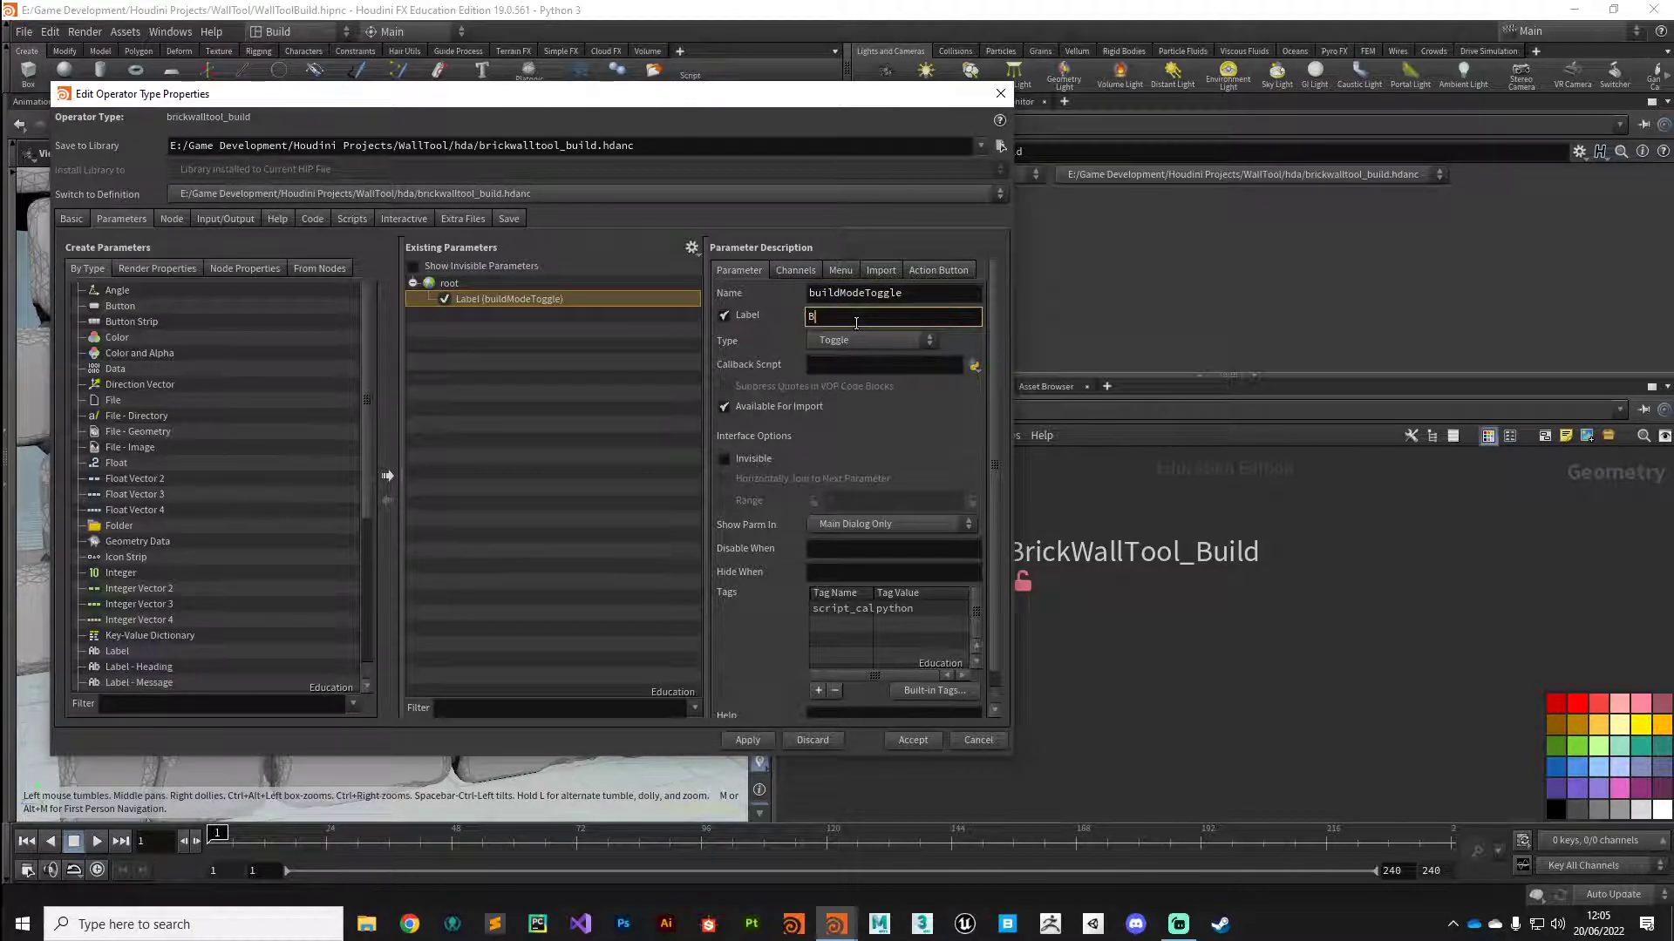
{"action": "type", "text": "uild Mode"}
{"action": "left_click", "coordinate": [748, 740]}
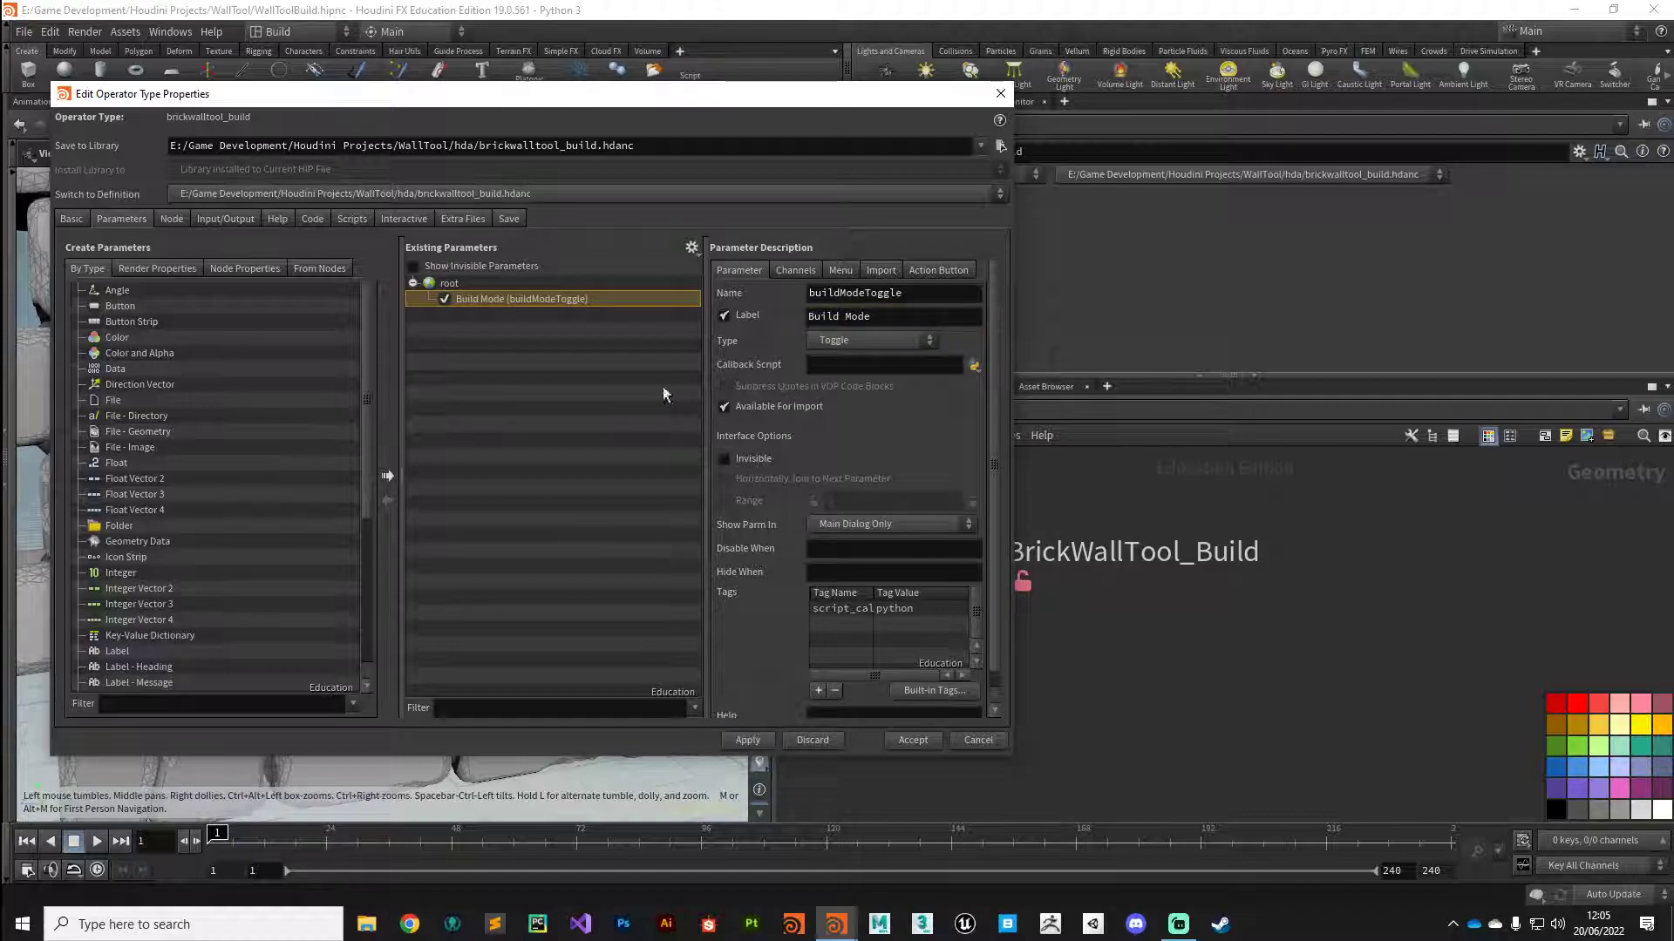
{"action": "left_click_drag", "start_coordinate": [708, 91], "coordinate": [645, 99]}
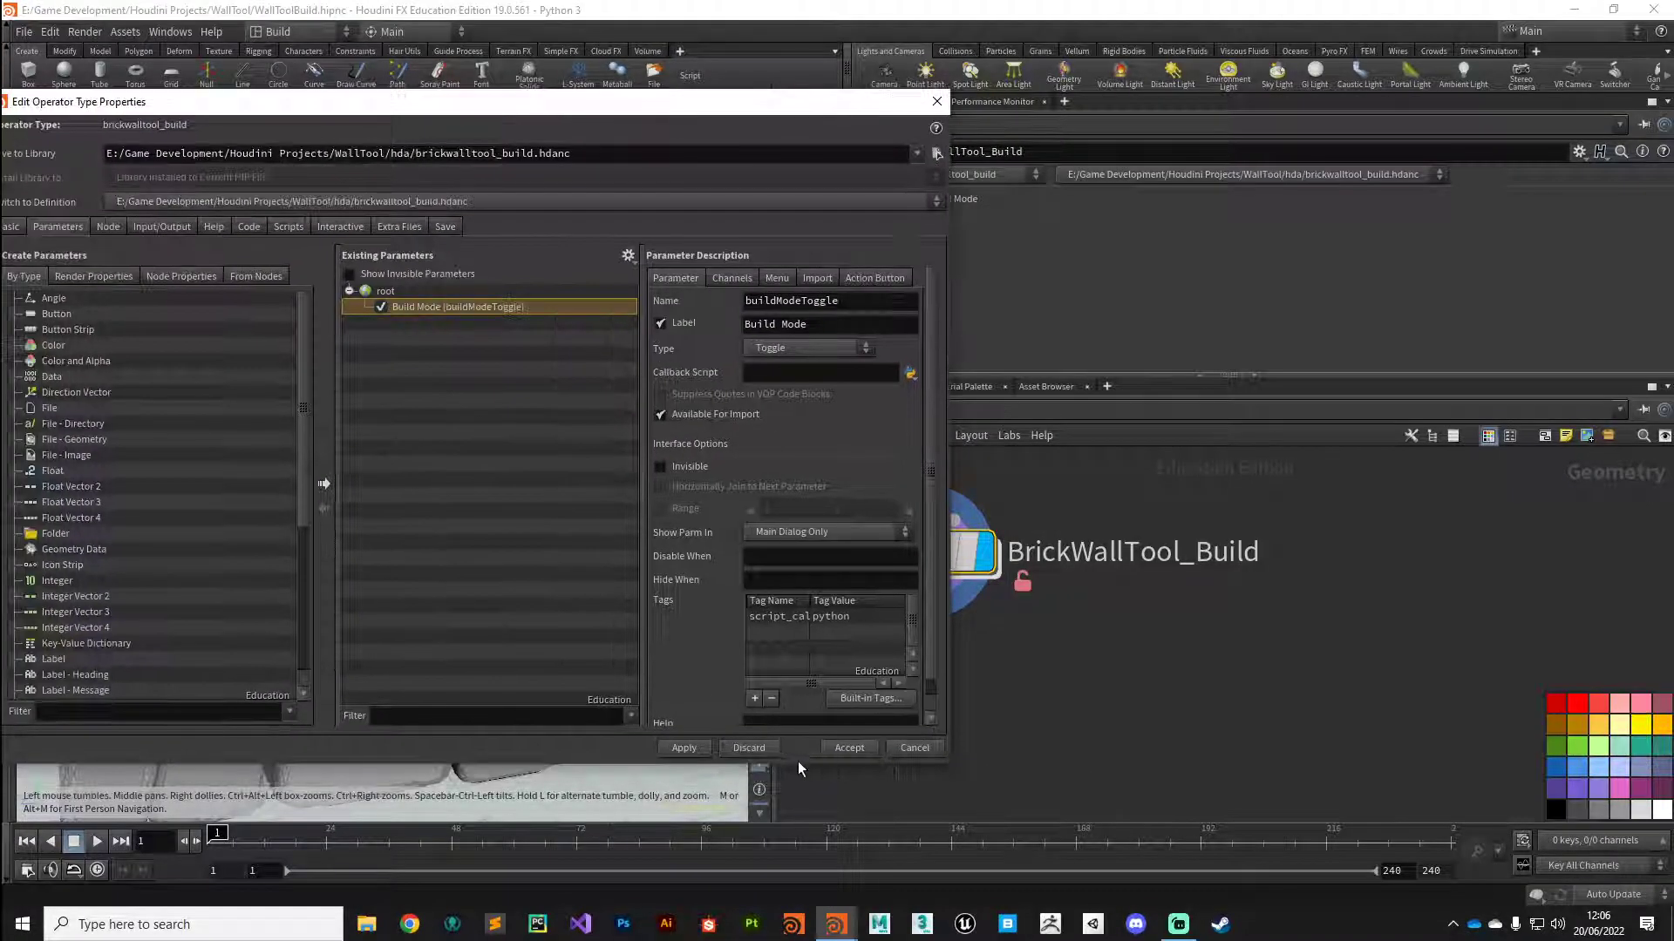
{"action": "left_click", "coordinate": [847, 749]}
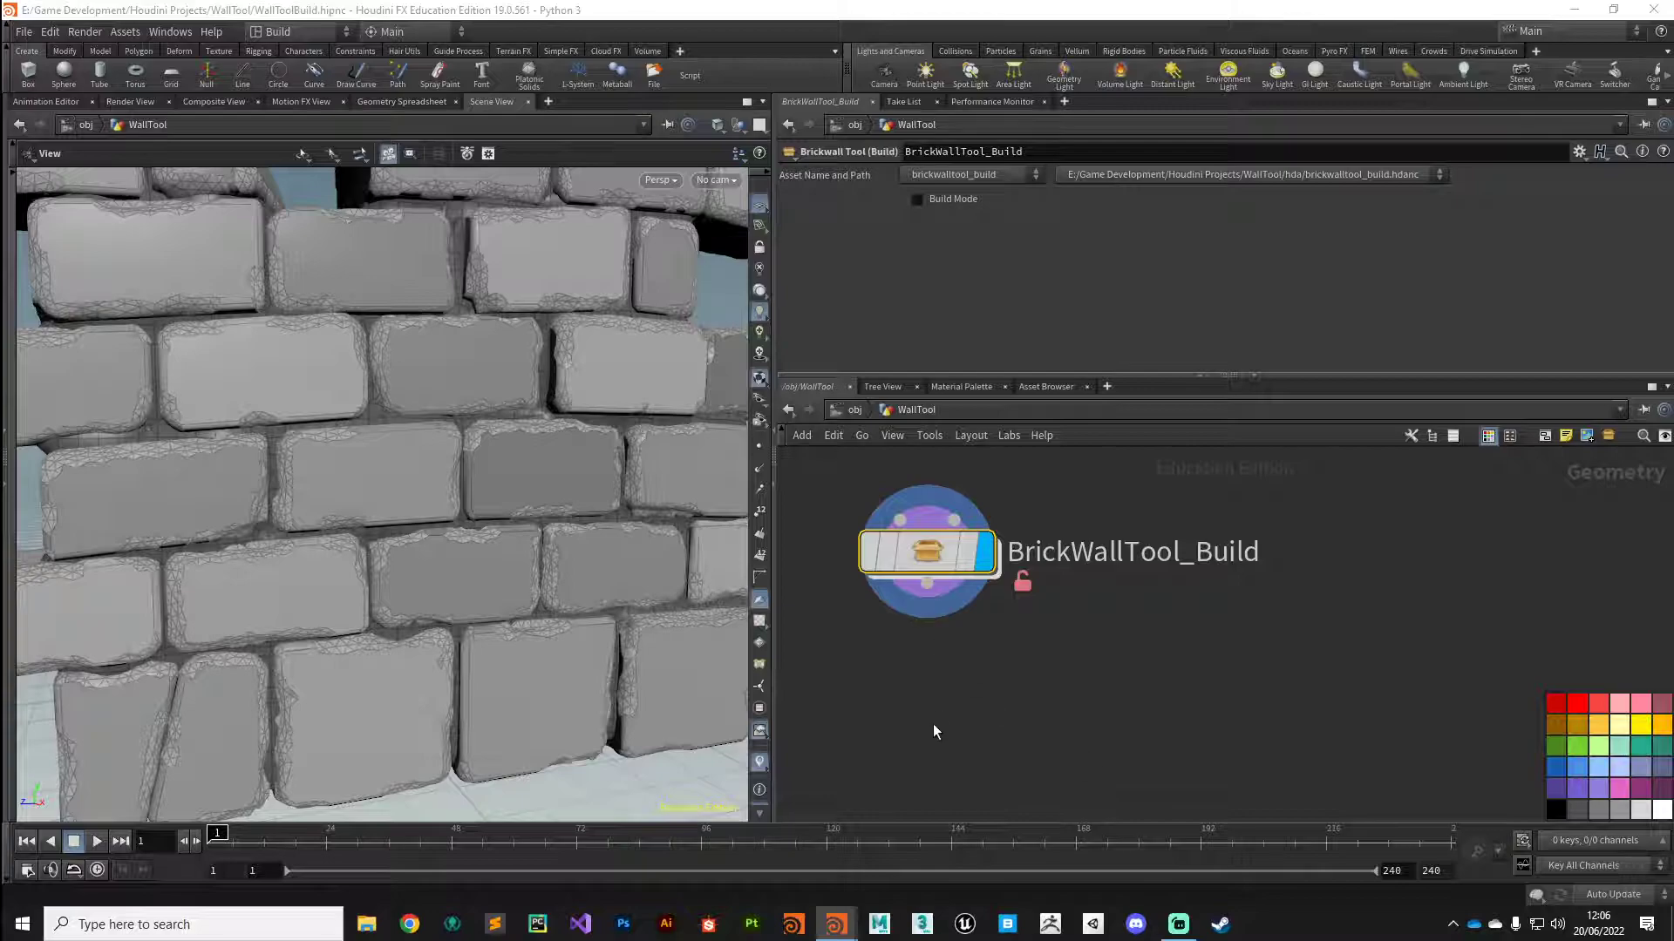
{"action": "left_click", "coordinate": [898, 652]}
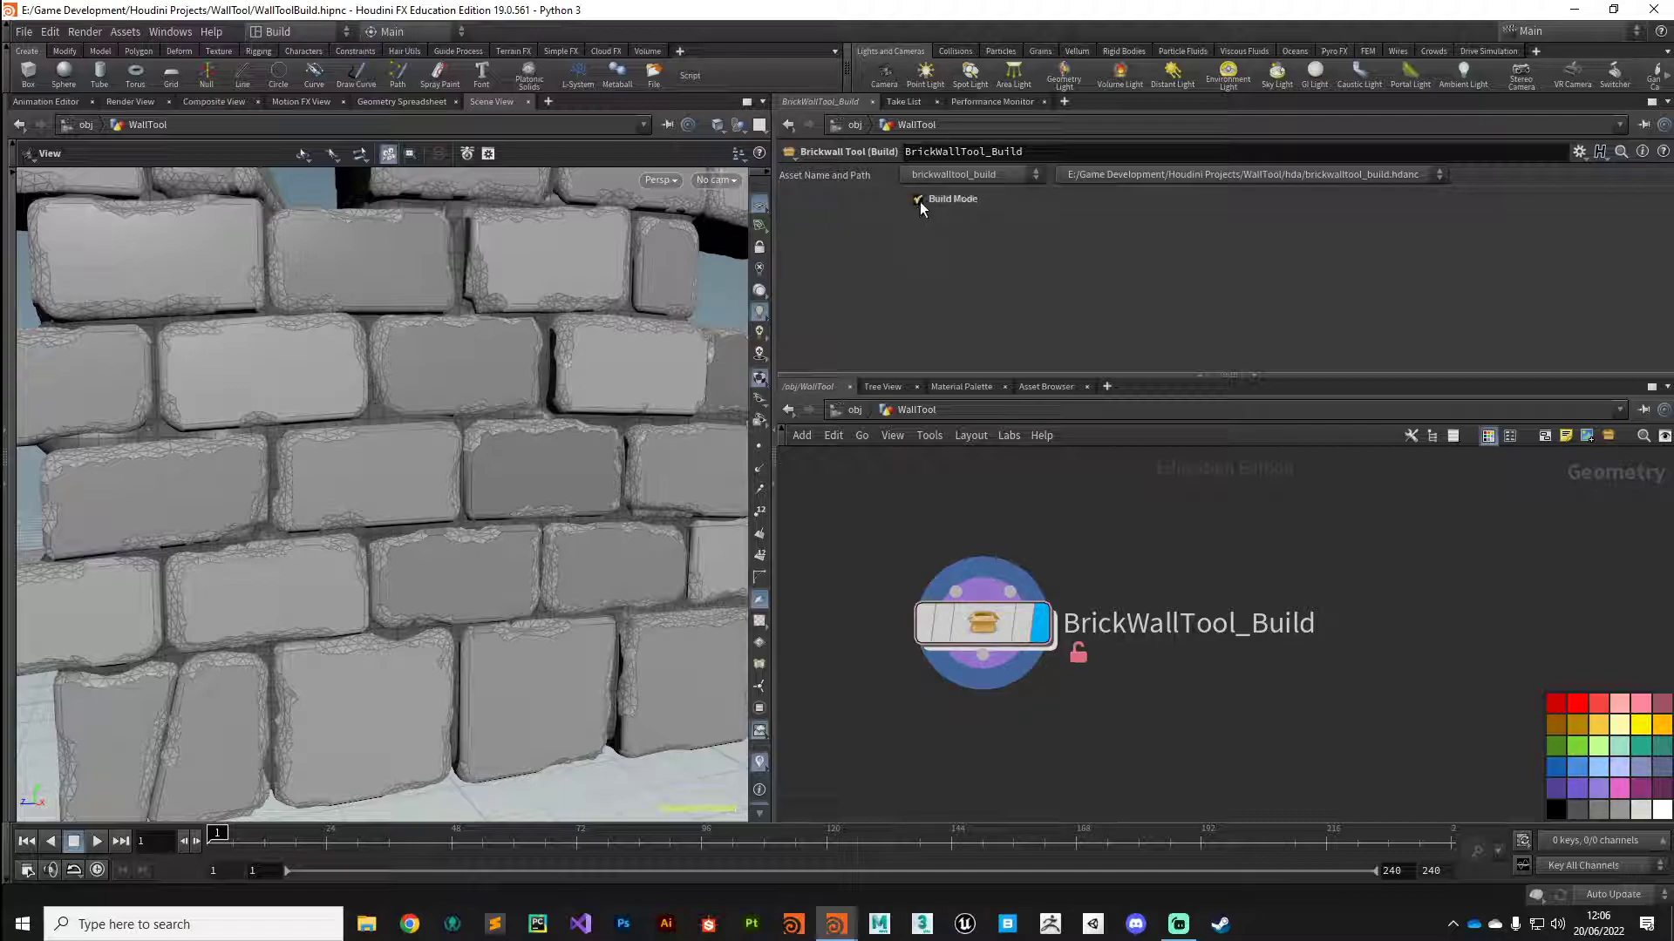
Dive inside BrickWallTool_Build and frame the whole brick wall in the viewport.
{"action": "left_click", "coordinate": [986, 628]}
{"action": "double_click", "coordinate": [986, 628]}
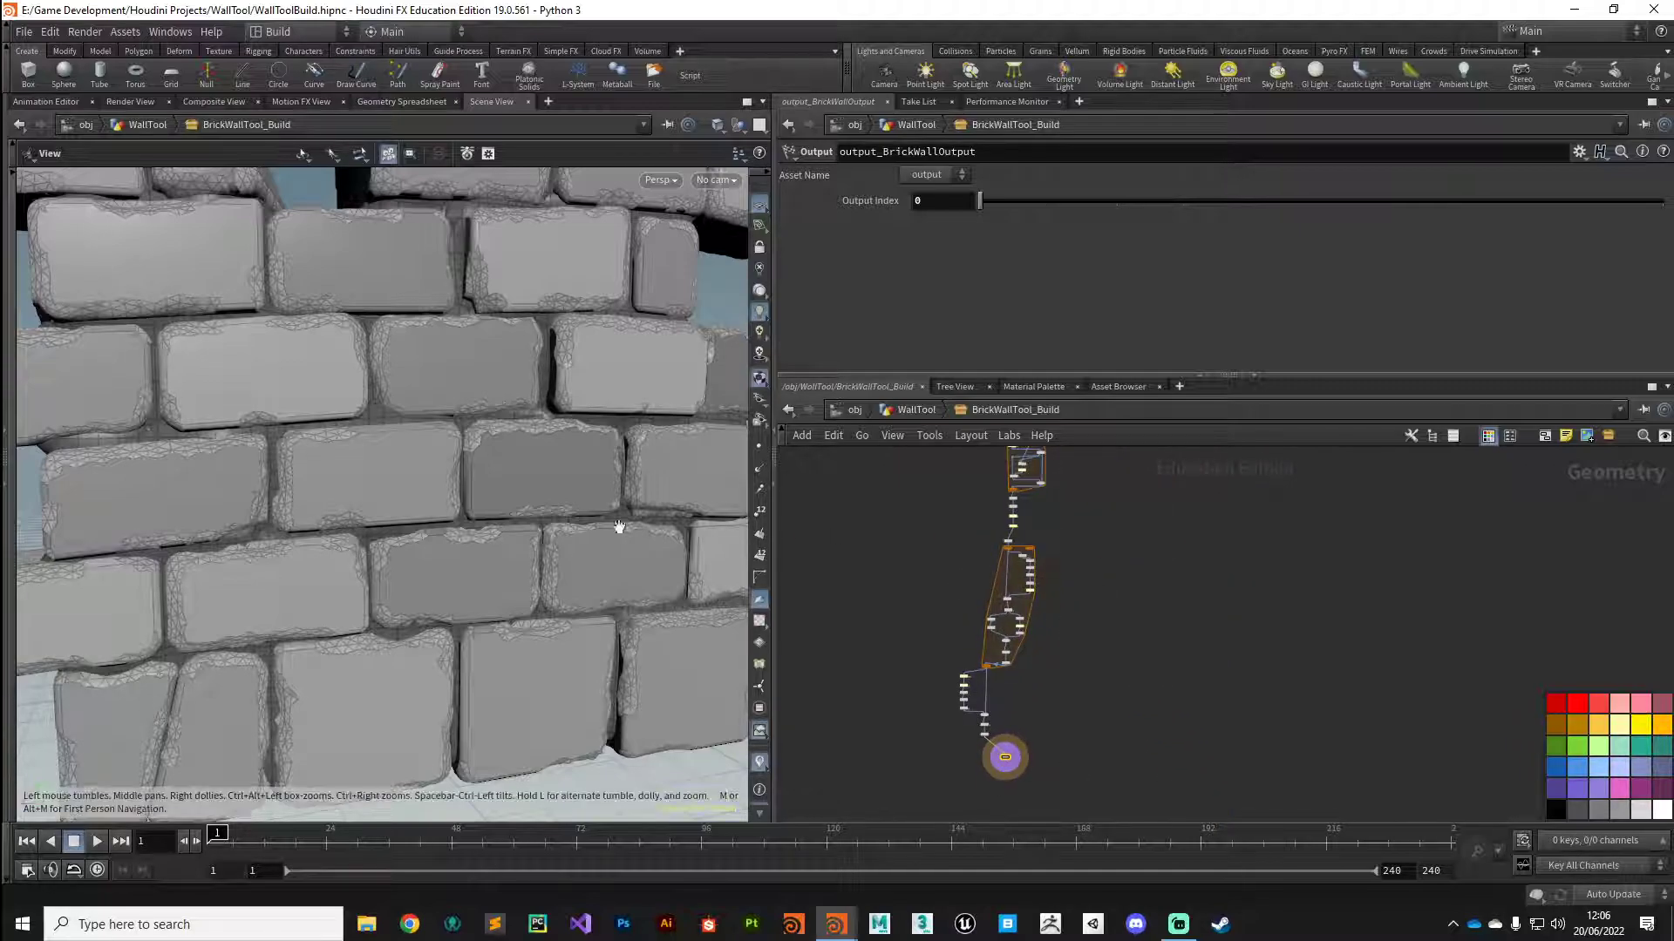
{"action": "key", "text": "h"}
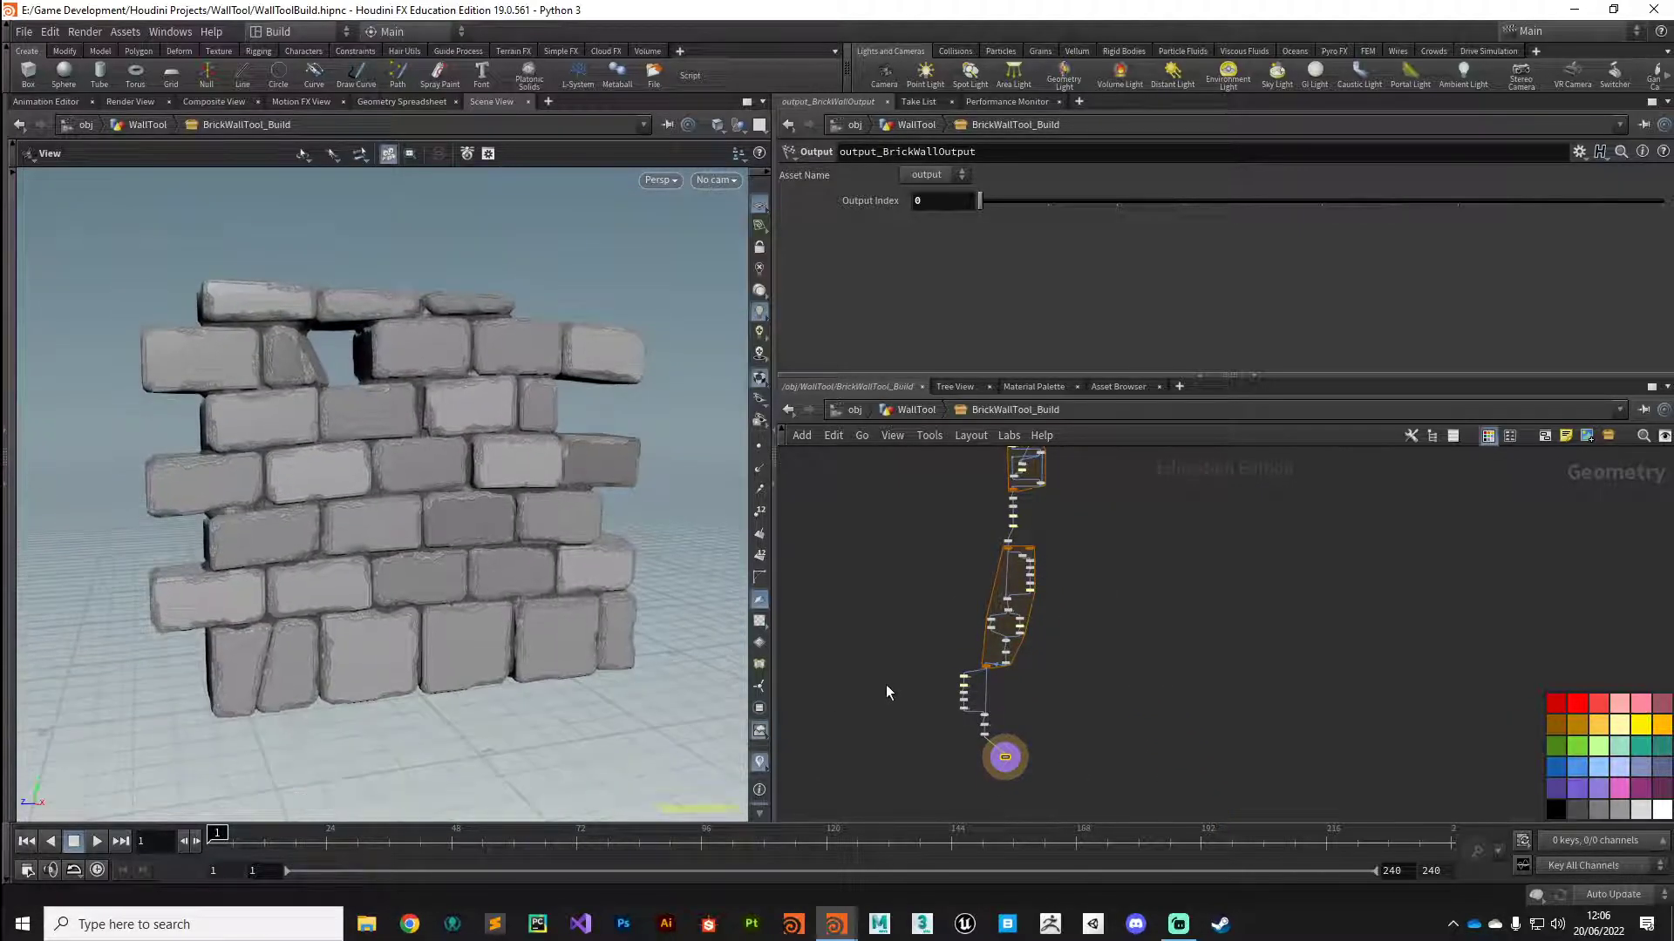
Pan and zoom the network editor to show delete_small_parts1 down to output_BrickWallOutput.
{"action": "scroll", "coordinate": [1123, 490], "scroll_direction": "up", "scroll_amount": 3}
{"action": "scroll", "coordinate": [930, 562], "scroll_direction": "up", "scroll_amount": 2}
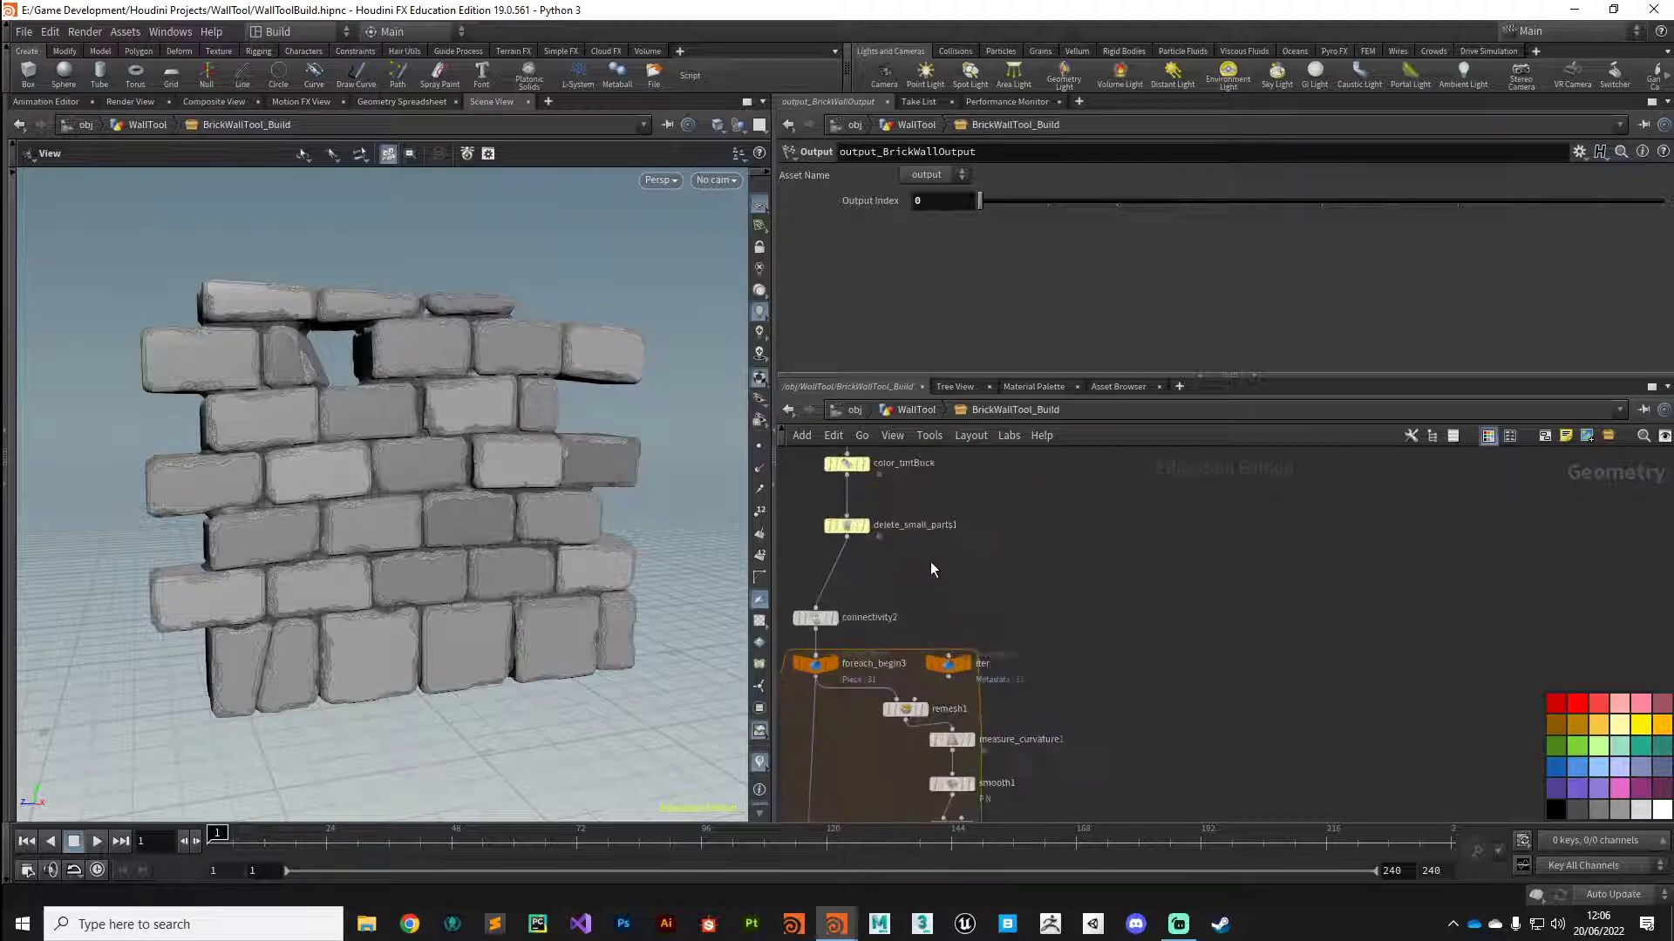
{"action": "scroll", "coordinate": [929, 561], "scroll_direction": "down", "scroll_amount": 3}
{"action": "middle_click_drag", "start_coordinate": [946, 636], "coordinate": [925, 623]}
{"action": "scroll", "coordinate": [925, 622], "scroll_direction": "down", "scroll_amount": 3}
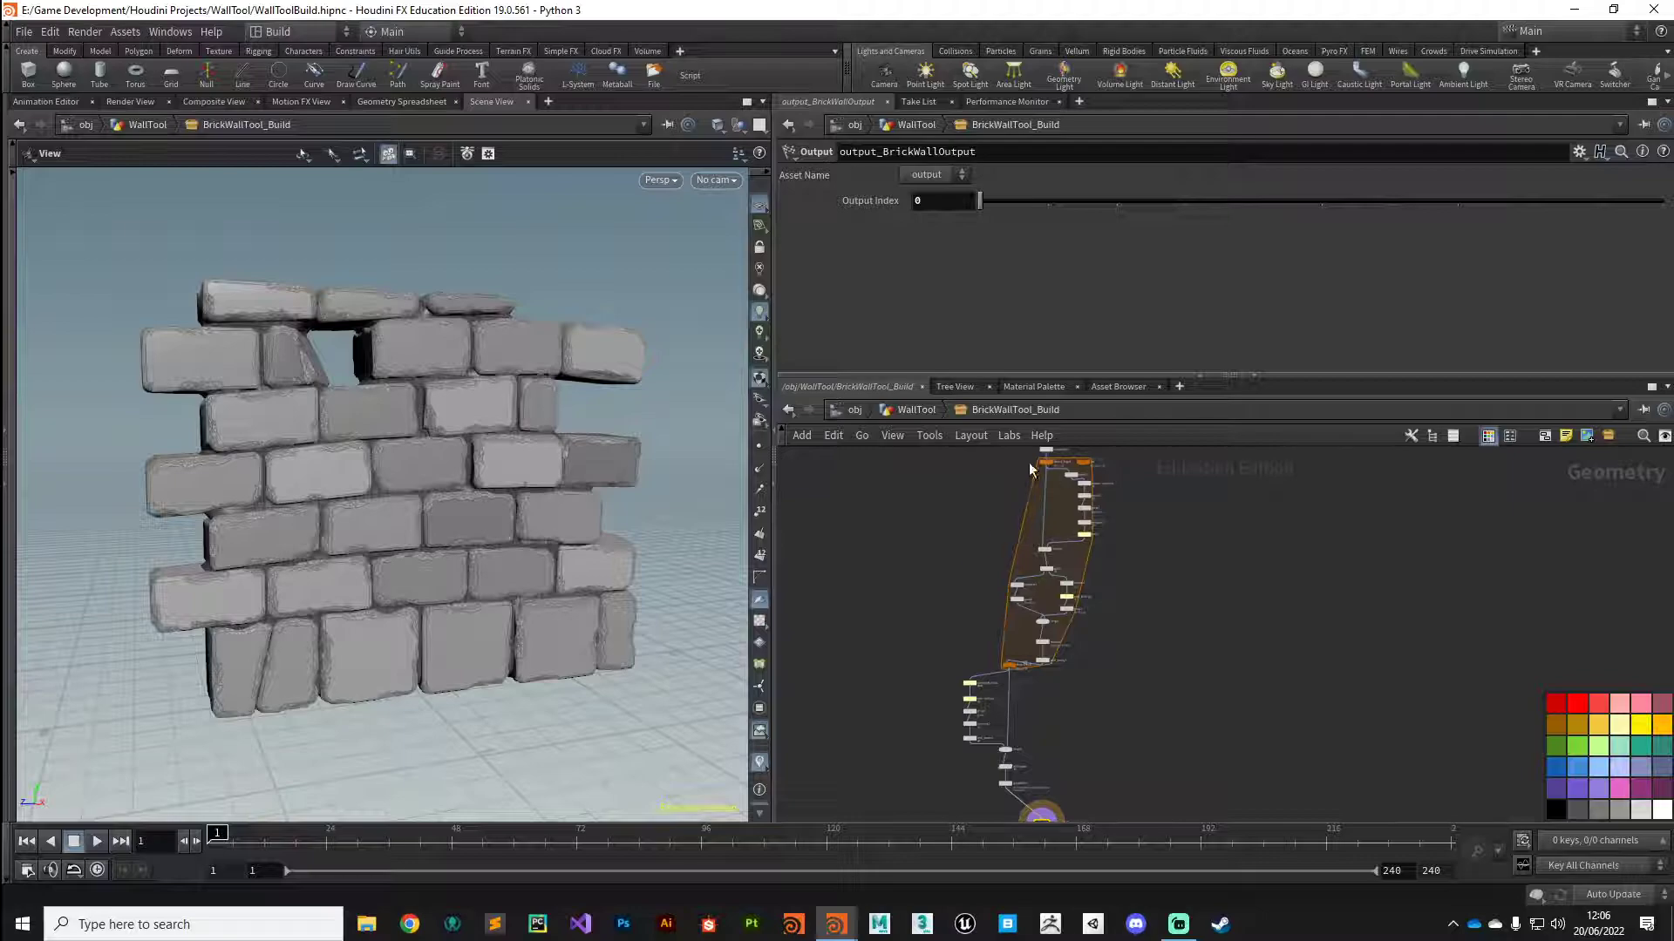
{"action": "middle_click_drag", "start_coordinate": [941, 539], "coordinate": [939, 574]}
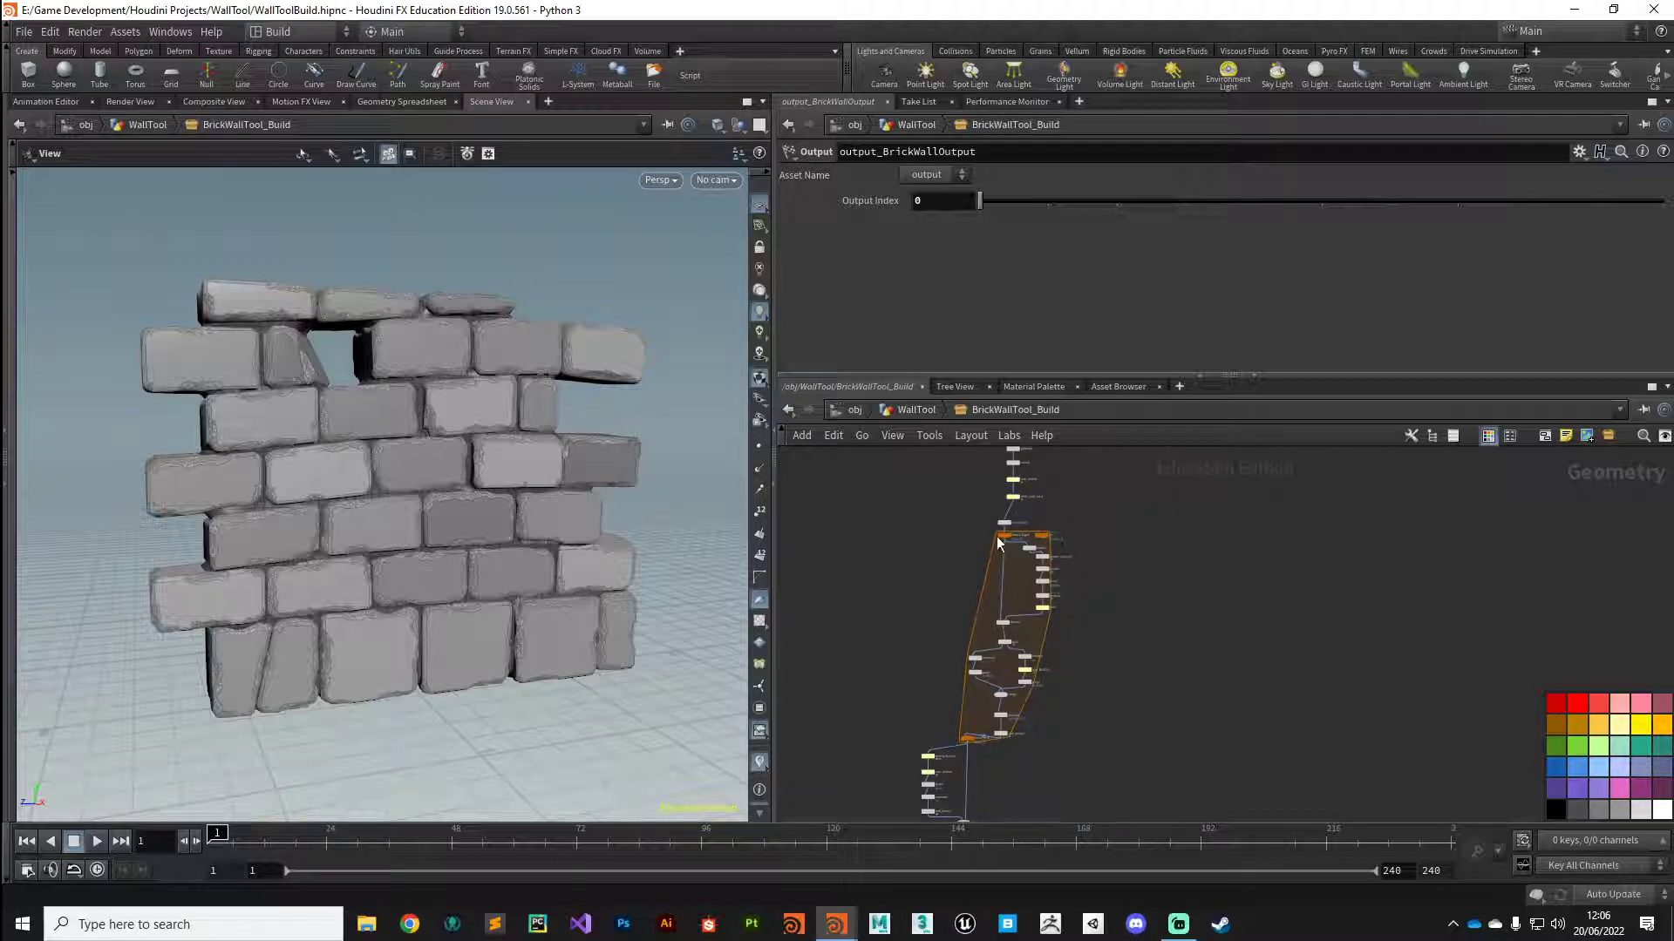
{"action": "middle_click_drag", "start_coordinate": [1069, 747], "coordinate": [980, 634]}
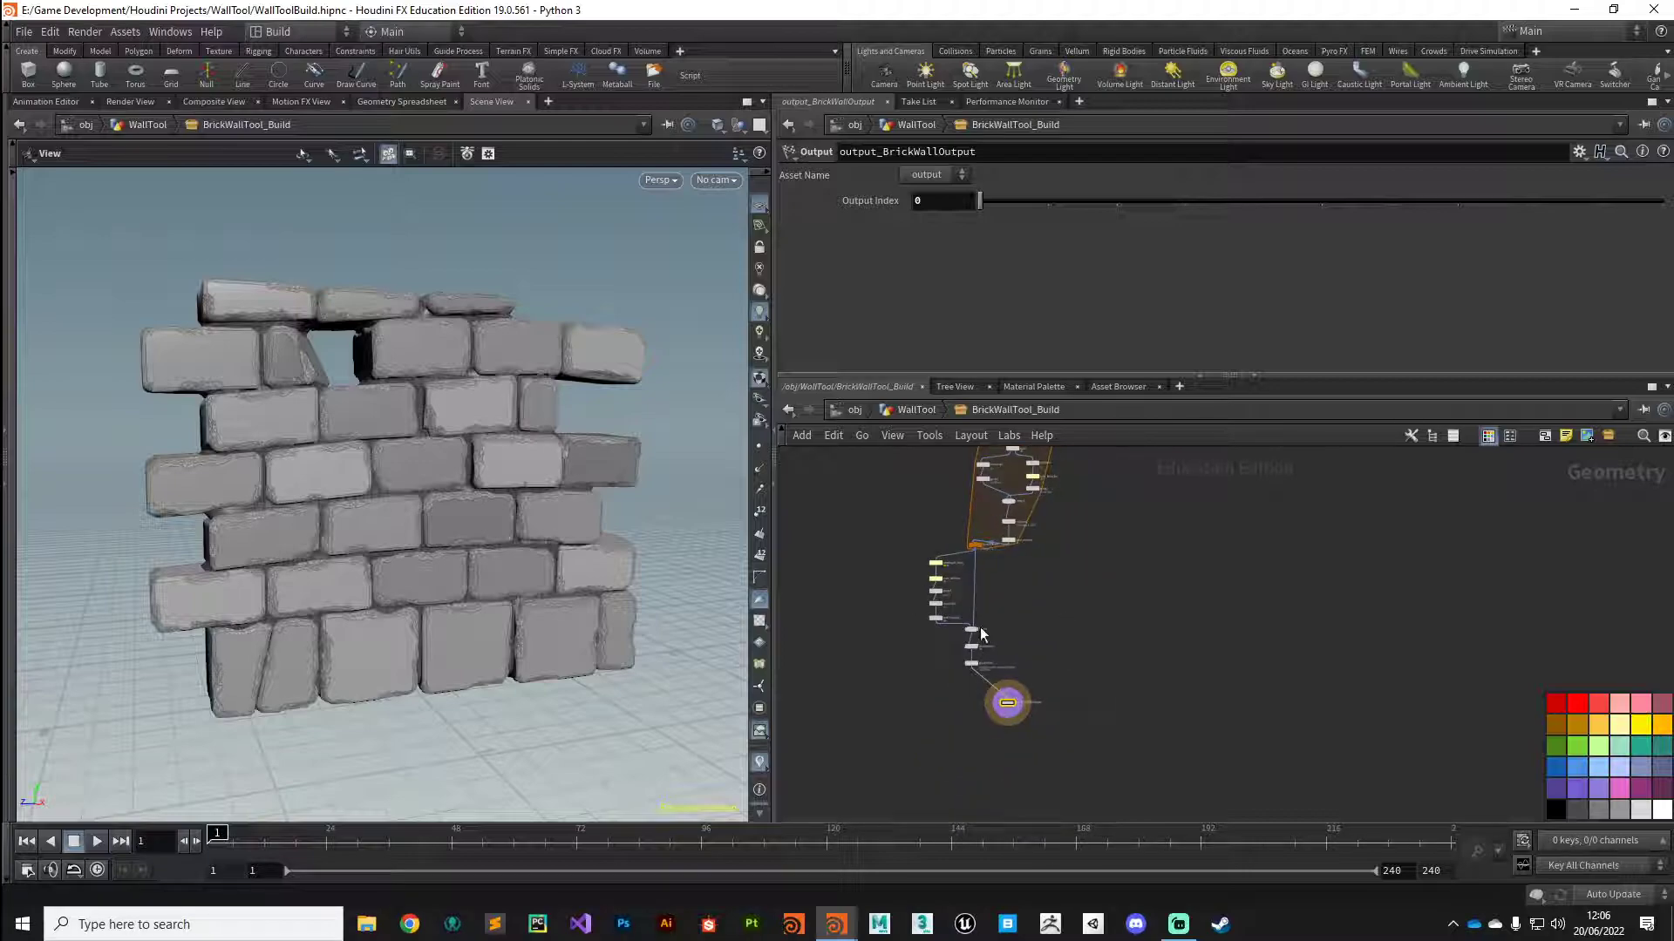
{"action": "scroll", "coordinate": [1002, 702], "scroll_direction": "up", "scroll_amount": 2}
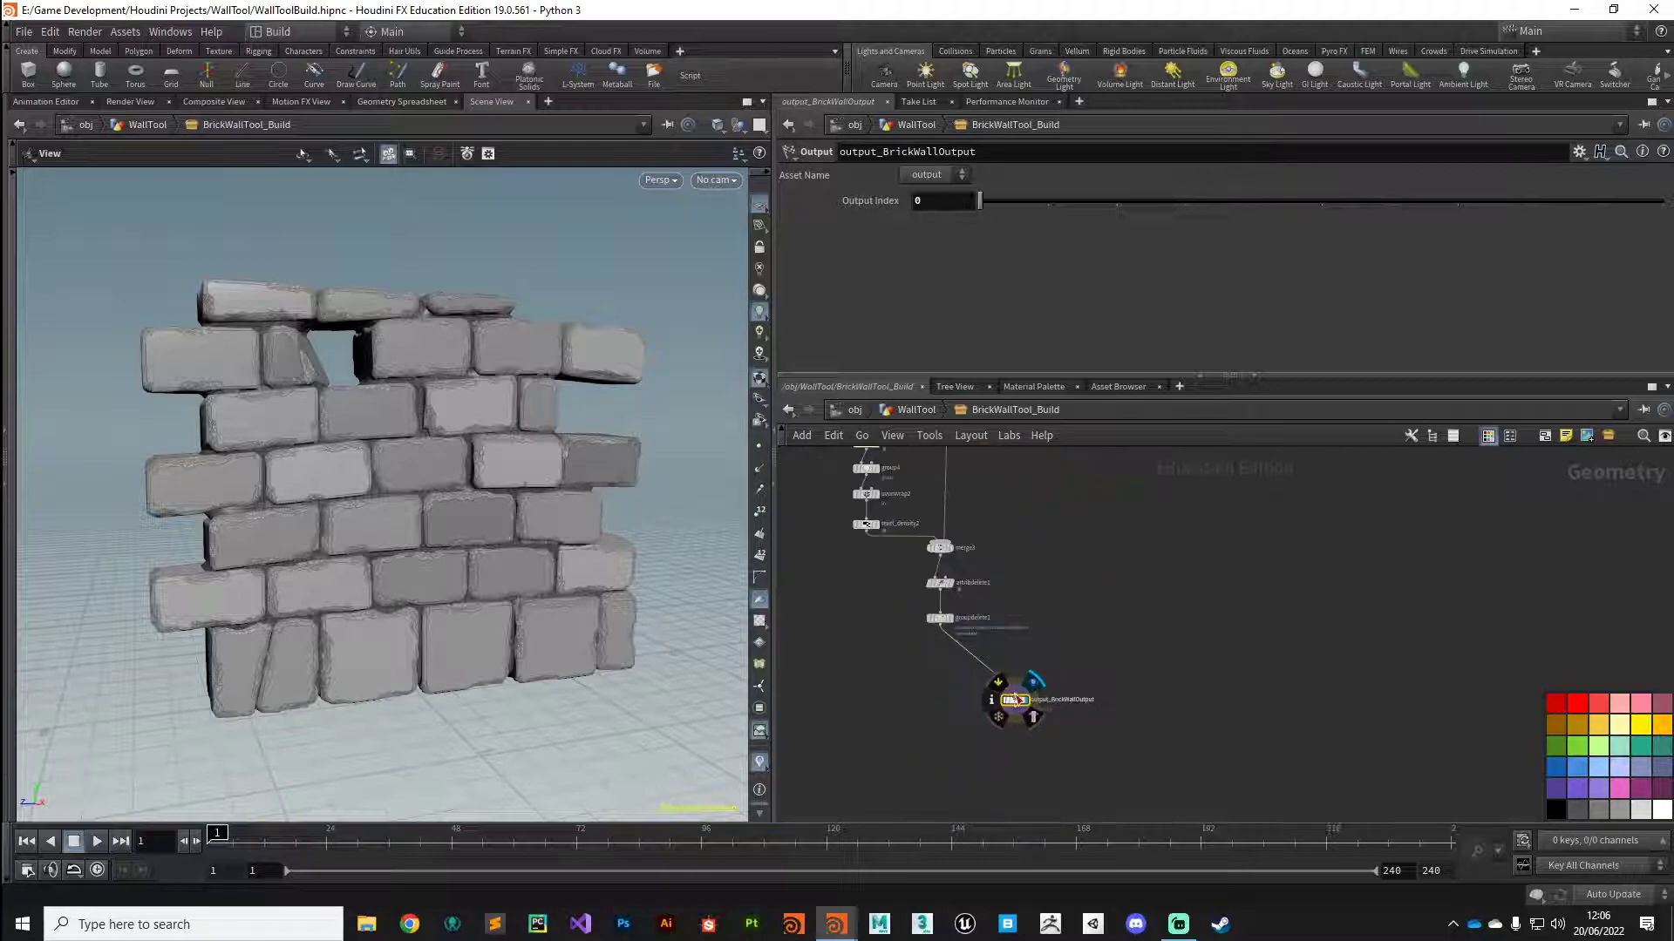
{"action": "scroll", "coordinate": [1015, 710], "scroll_direction": "up", "scroll_amount": 2}
{"action": "scroll", "coordinate": [1021, 716], "scroll_direction": "down", "scroll_amount": 4}
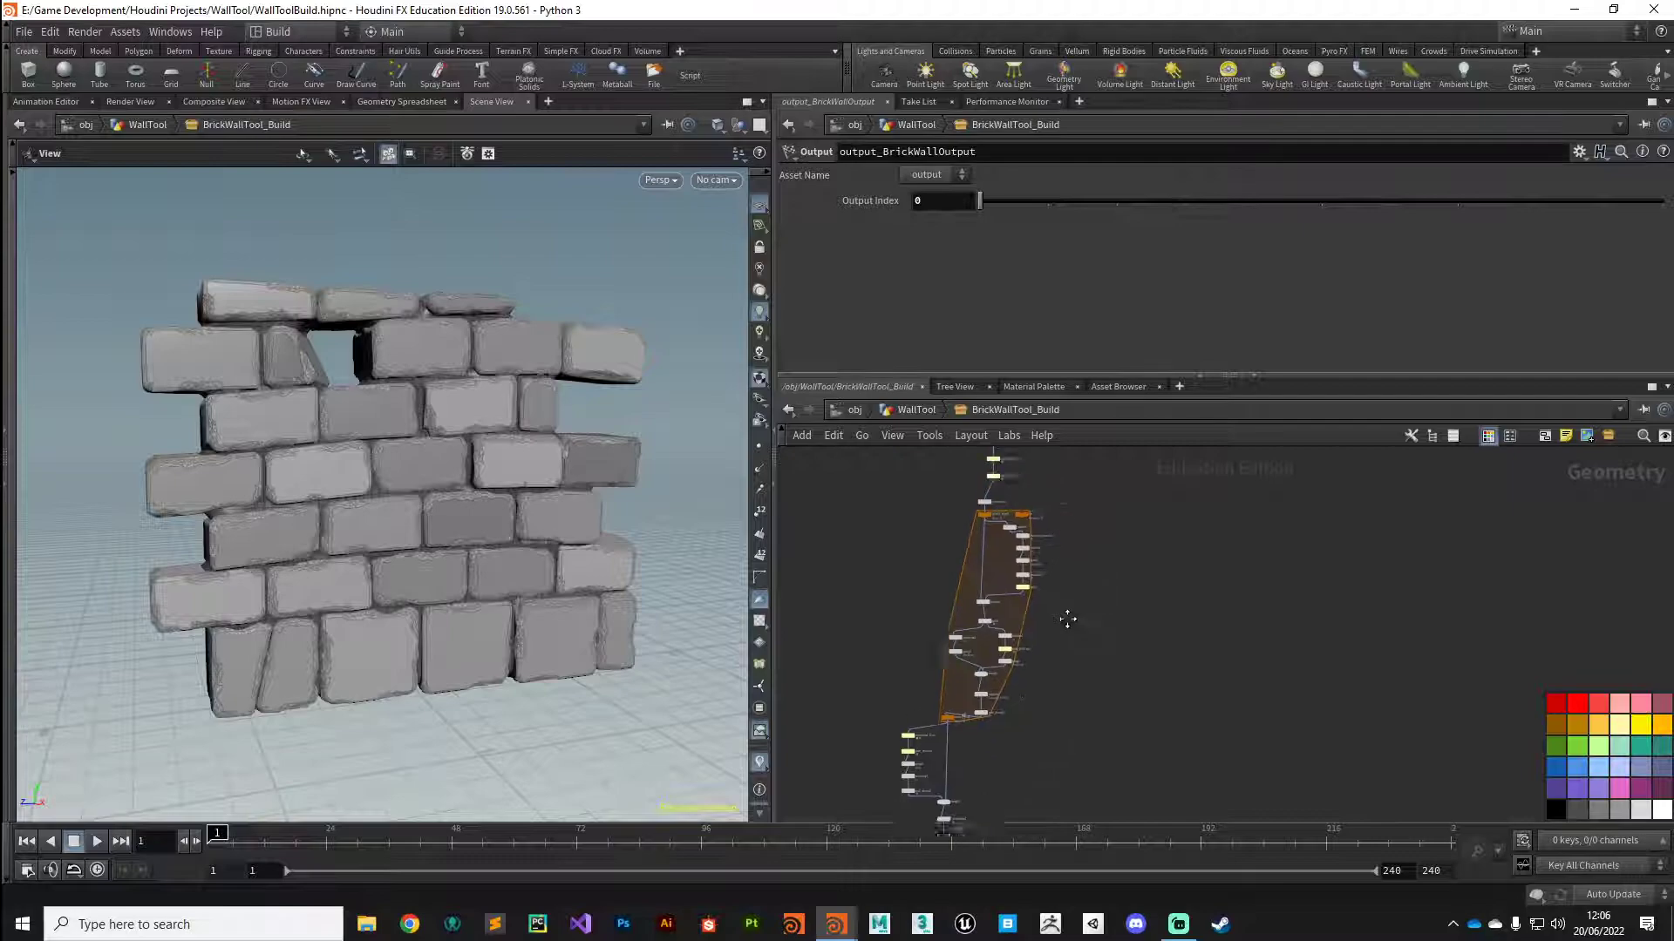
{"action": "scroll", "coordinate": [1010, 542], "scroll_direction": "up", "scroll_amount": 5}
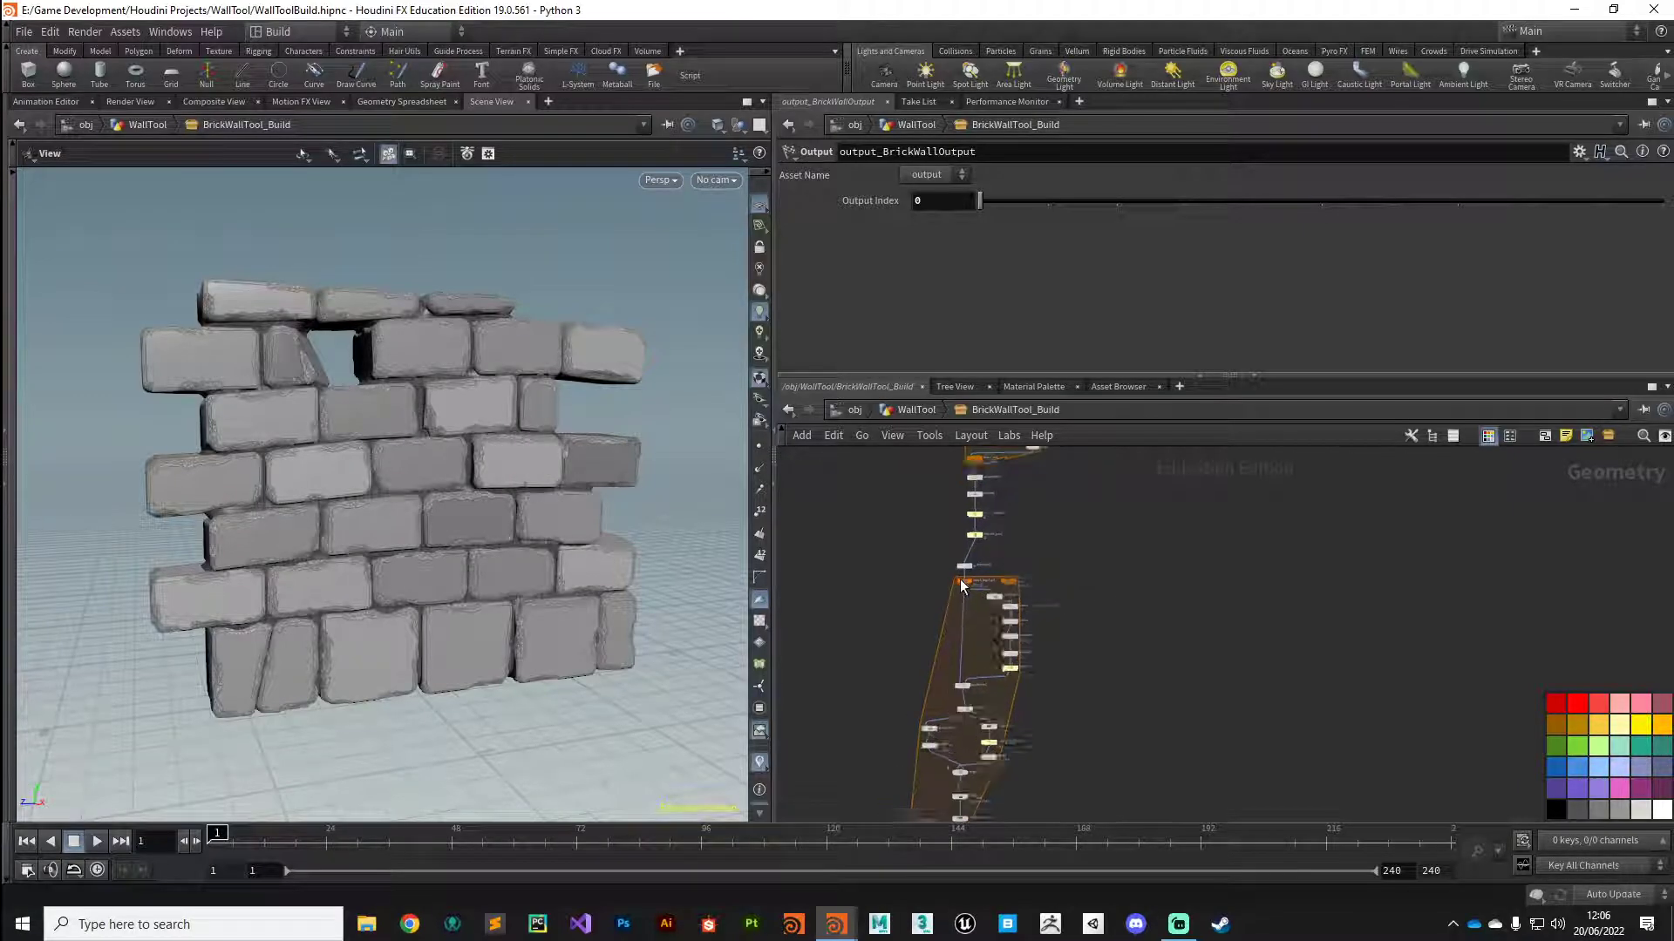
Set the display flag on delete_small_parts1 and select it.
{"action": "left_click", "coordinate": [930, 494]}
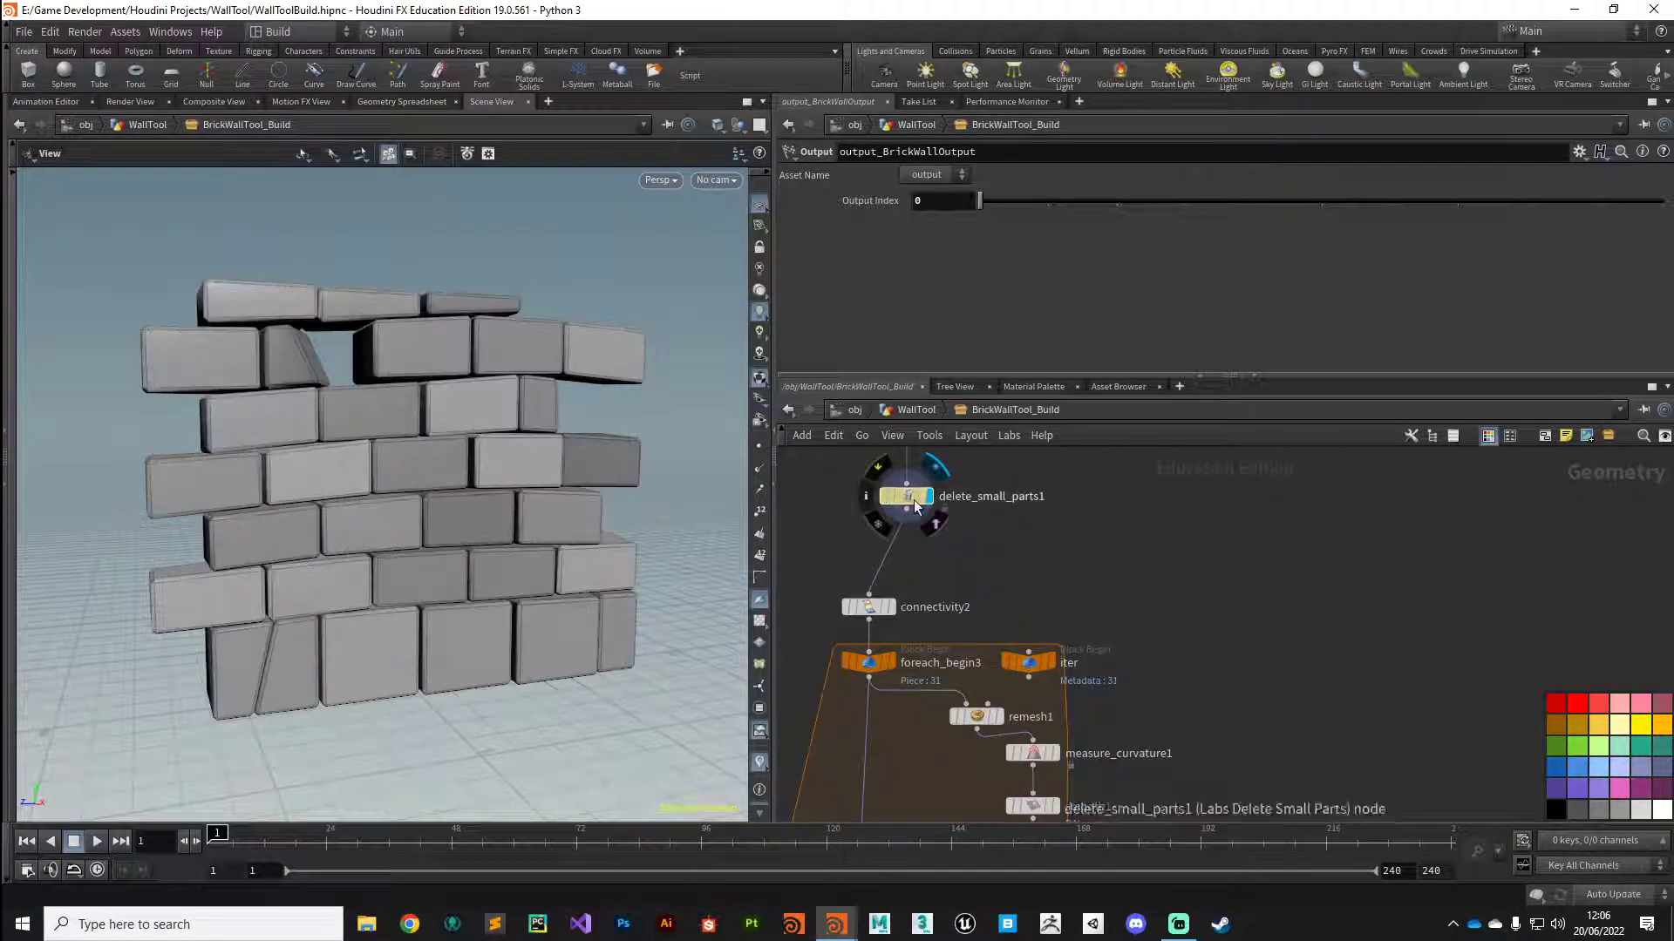
{"action": "left_click", "coordinate": [914, 498]}
{"action": "mouse_move", "coordinate": [905, 499]}
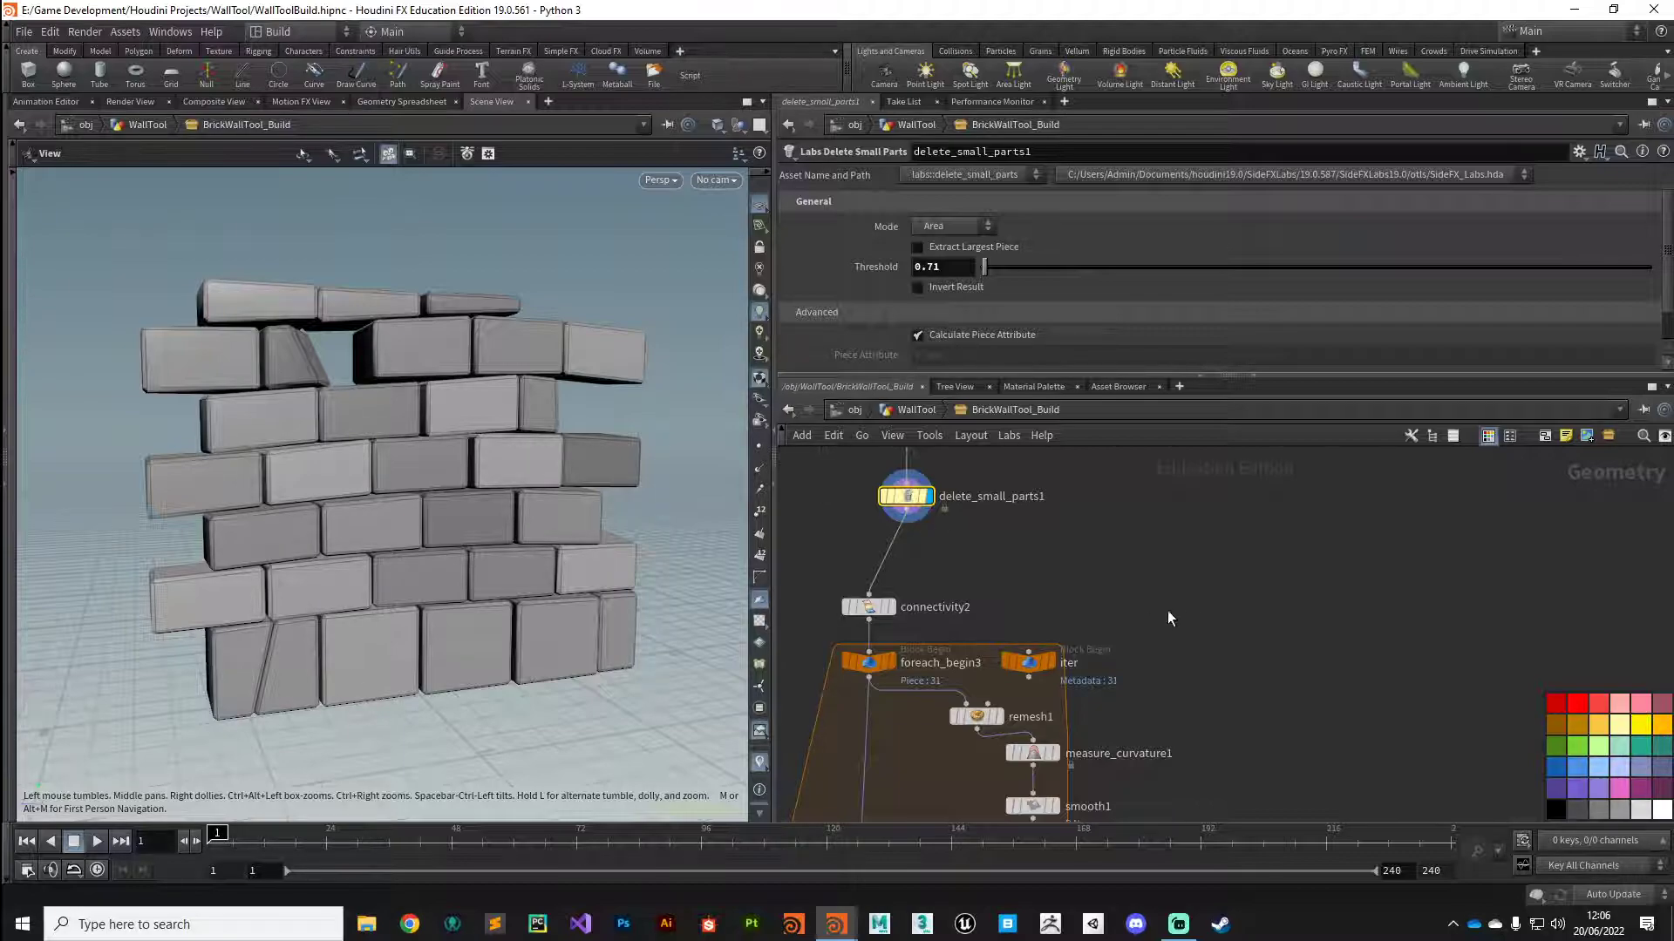
Create a null1 node right of delete_small_parts1 and wire delete_small_parts1 into it.
{"action": "key", "text": "Tab"}
{"action": "type", "text": "null"}
{"action": "key", "text": "Return"}
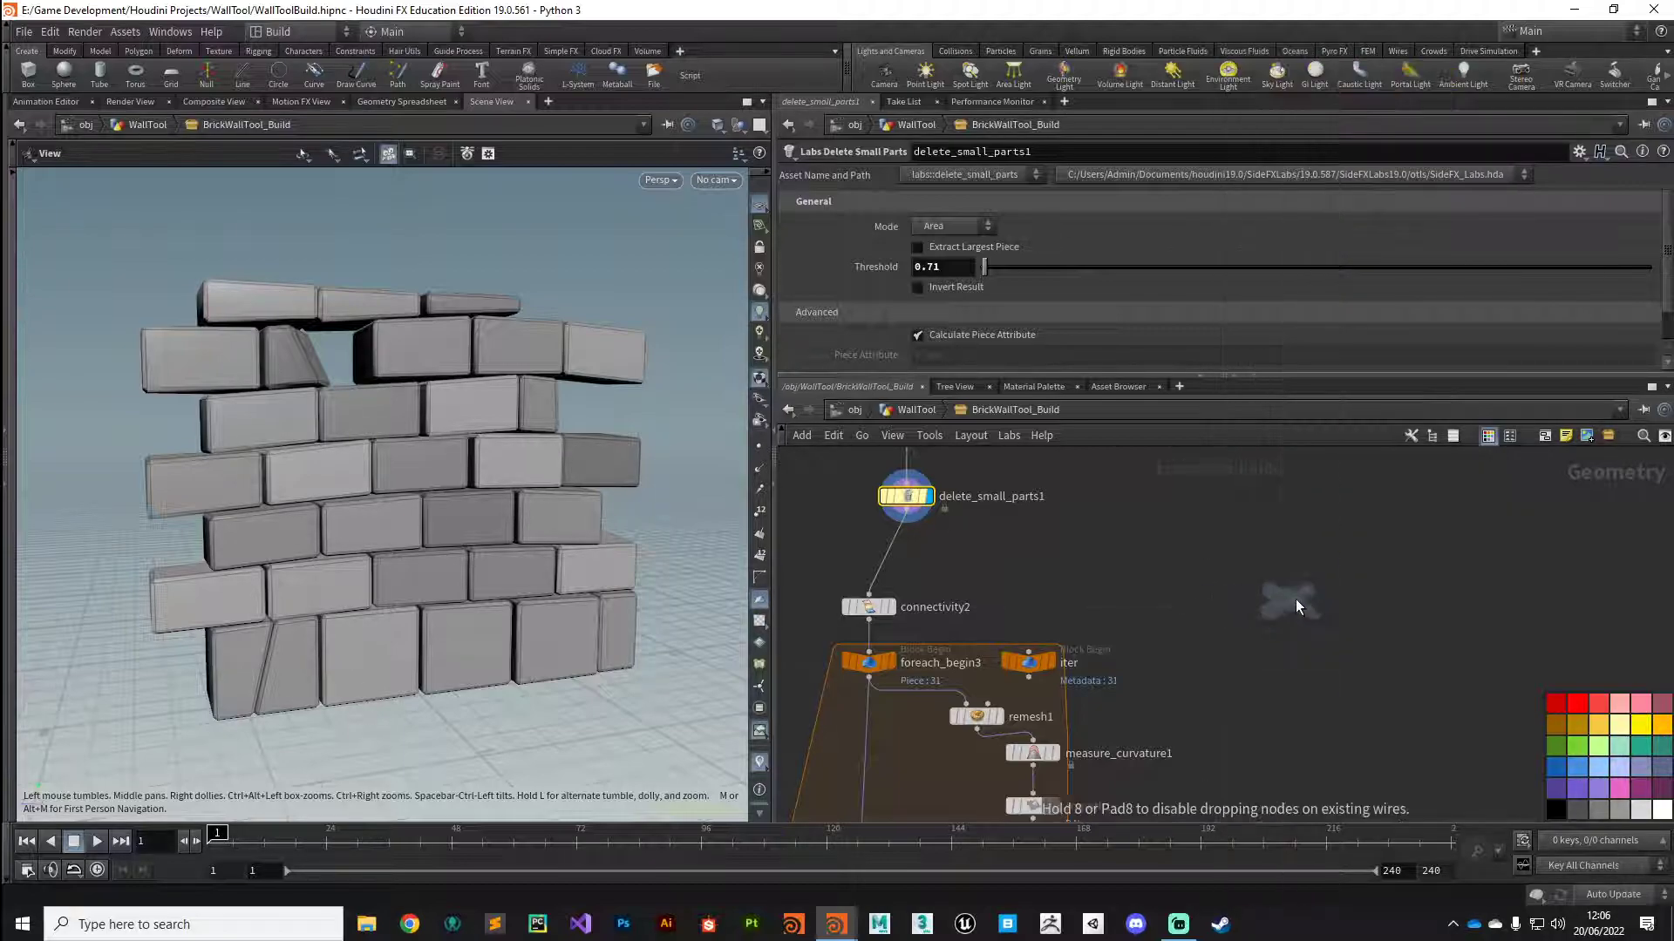
{"action": "left_click", "coordinate": [1334, 582]}
{"action": "left_click", "coordinate": [907, 514]}
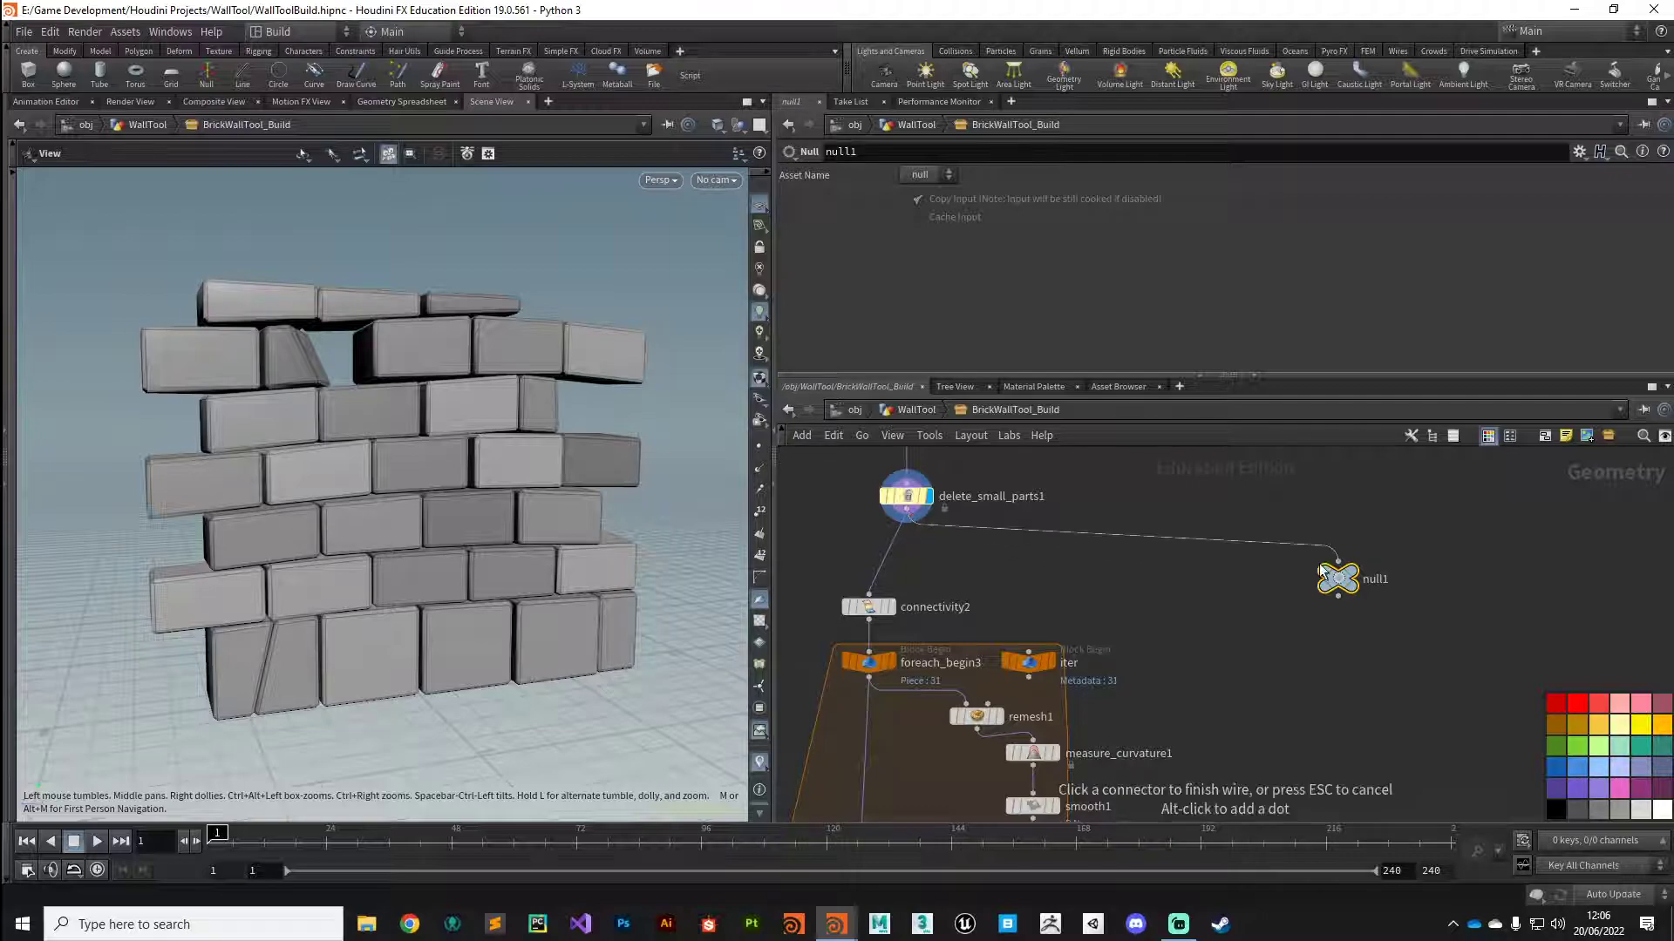
{"action": "left_click", "coordinate": [1338, 564]}
Create a switch1 node beside output_BrickWallOutput.
{"action": "scroll", "coordinate": [959, 589], "scroll_direction": "down", "scroll_amount": 5}
{"action": "middle_click_drag", "start_coordinate": [1095, 771], "coordinate": [1116, 594]}
{"action": "scroll", "coordinate": [1107, 627], "scroll_direction": "down", "scroll_amount": 2}
{"action": "scroll", "coordinate": [1090, 655], "scroll_direction": "up", "scroll_amount": 2}
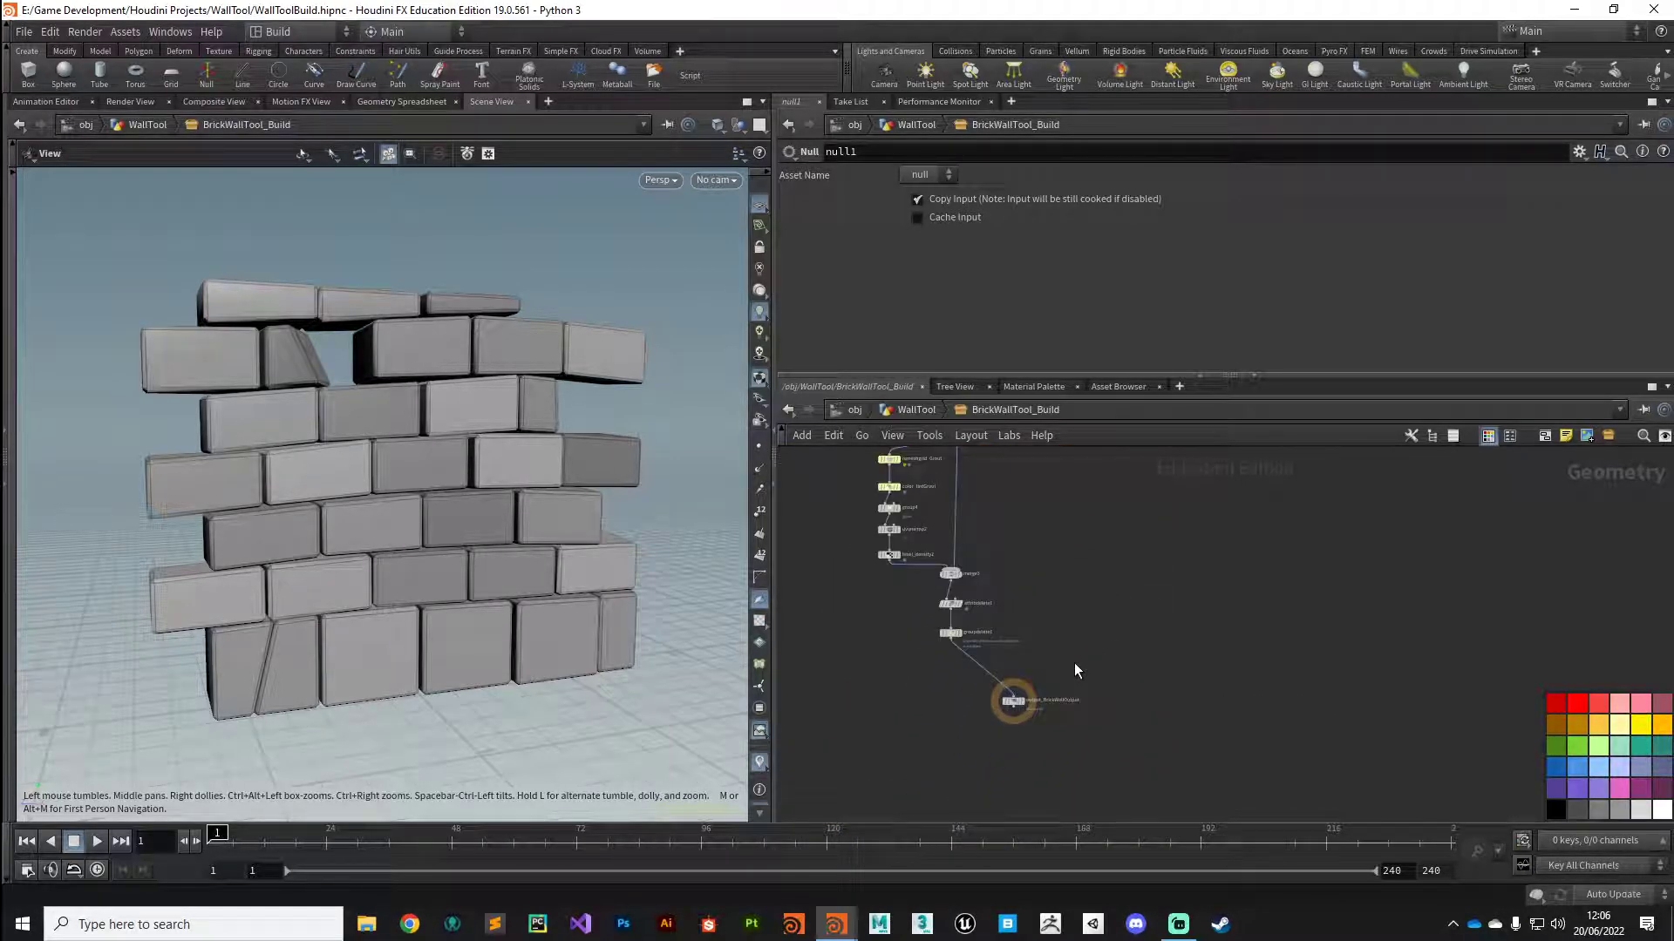
{"action": "key", "text": "Tab"}
{"action": "type", "text": "swi"}
{"action": "key", "text": "Return"}
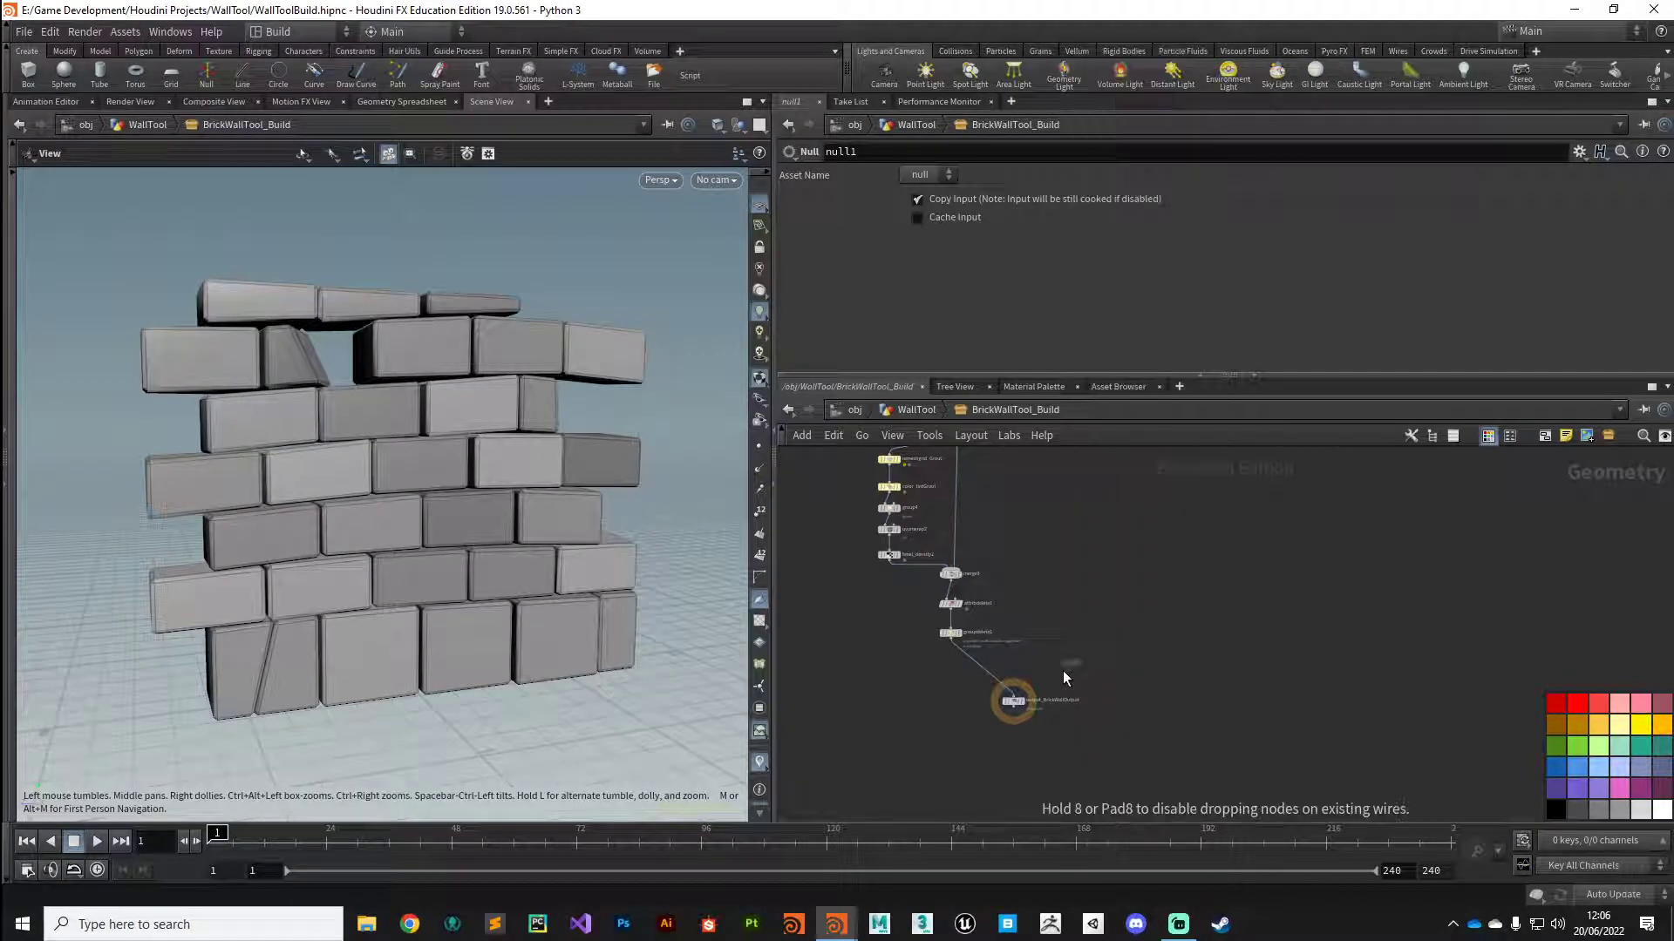
{"action": "left_click", "coordinate": [1059, 673]}
{"action": "scroll", "coordinate": [959, 666], "scroll_direction": "up", "scroll_amount": 2}
{"action": "middle_click_drag", "start_coordinate": [1048, 612], "coordinate": [1048, 669]}
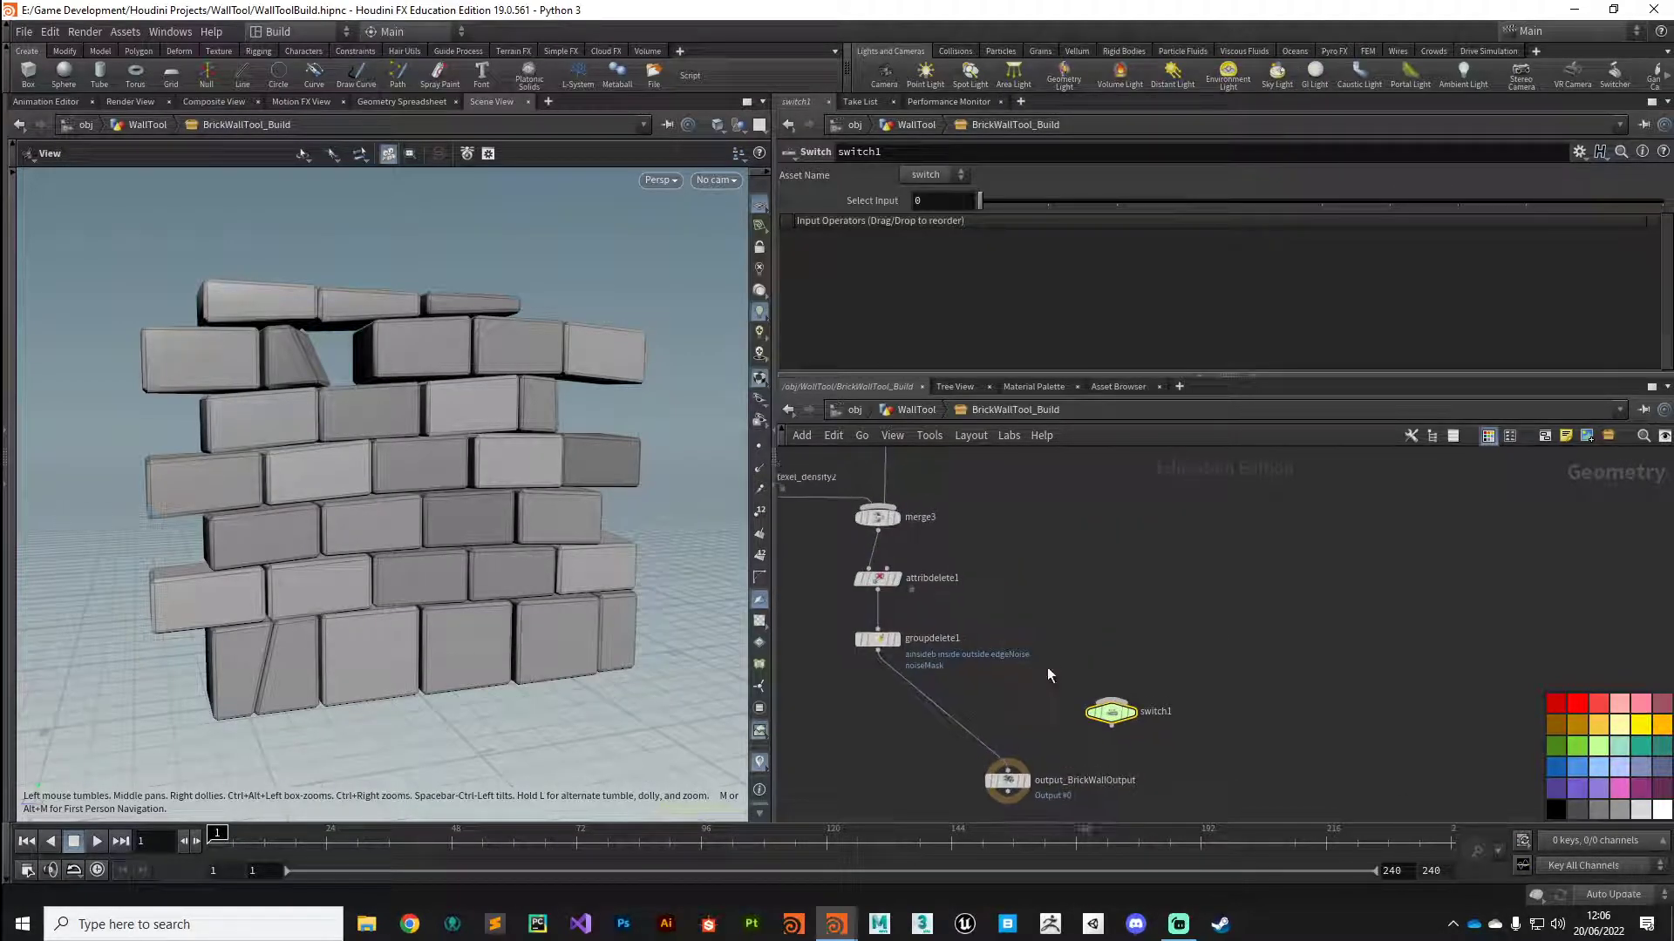
Wire groupdelete1 into switch1 and switch1 into output_BrickWallOutput, placed under switch1.
{"action": "left_click", "coordinate": [879, 650]}
{"action": "left_click", "coordinate": [1110, 700]}
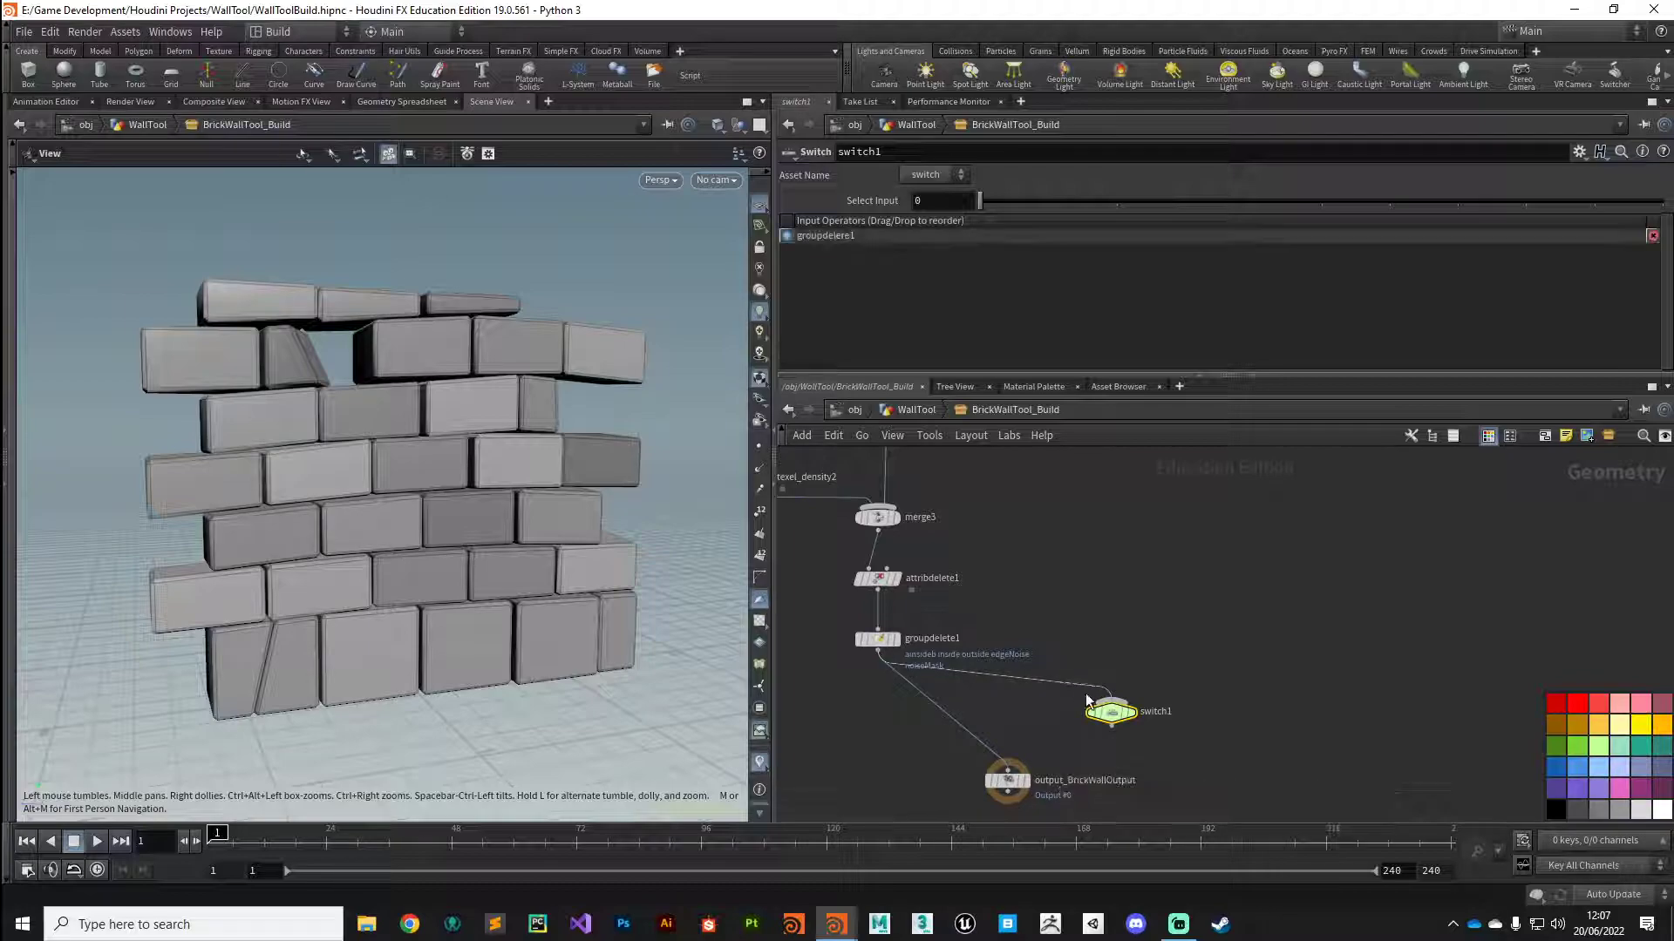
{"action": "middle_click_drag", "start_coordinate": [1031, 735], "coordinate": [1017, 660]}
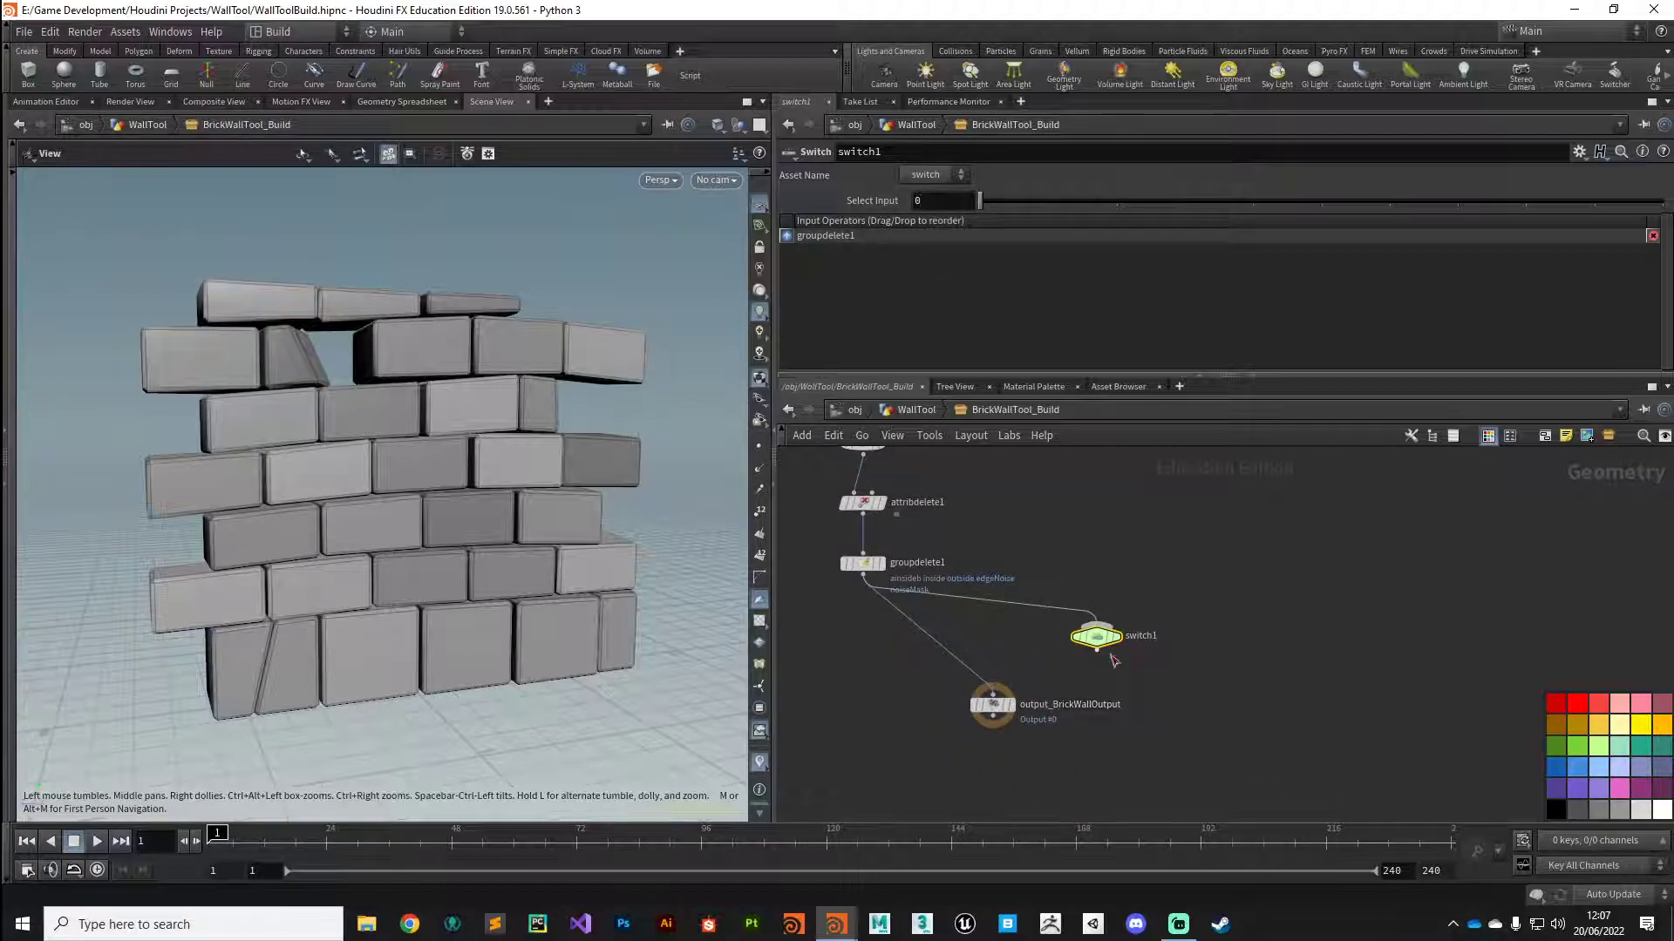
{"action": "left_click", "coordinate": [1098, 650]}
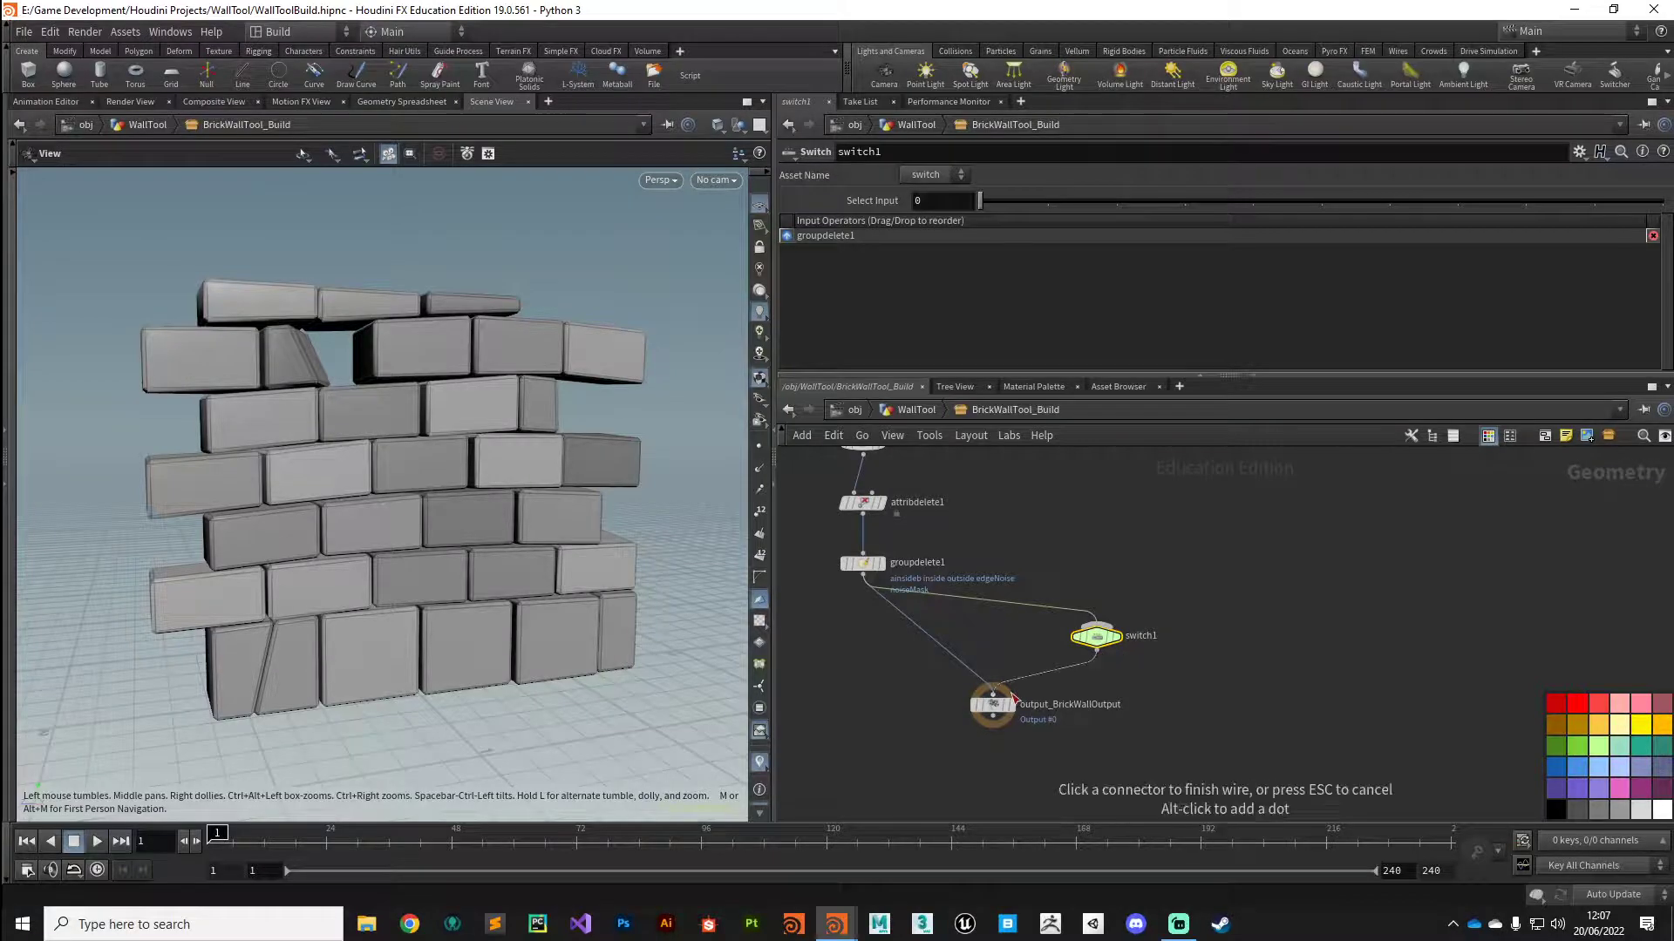
{"action": "left_click", "coordinate": [1007, 715]}
{"action": "left_click_drag", "start_coordinate": [1002, 710], "coordinate": [1098, 717]}
{"action": "key", "text": "h"}
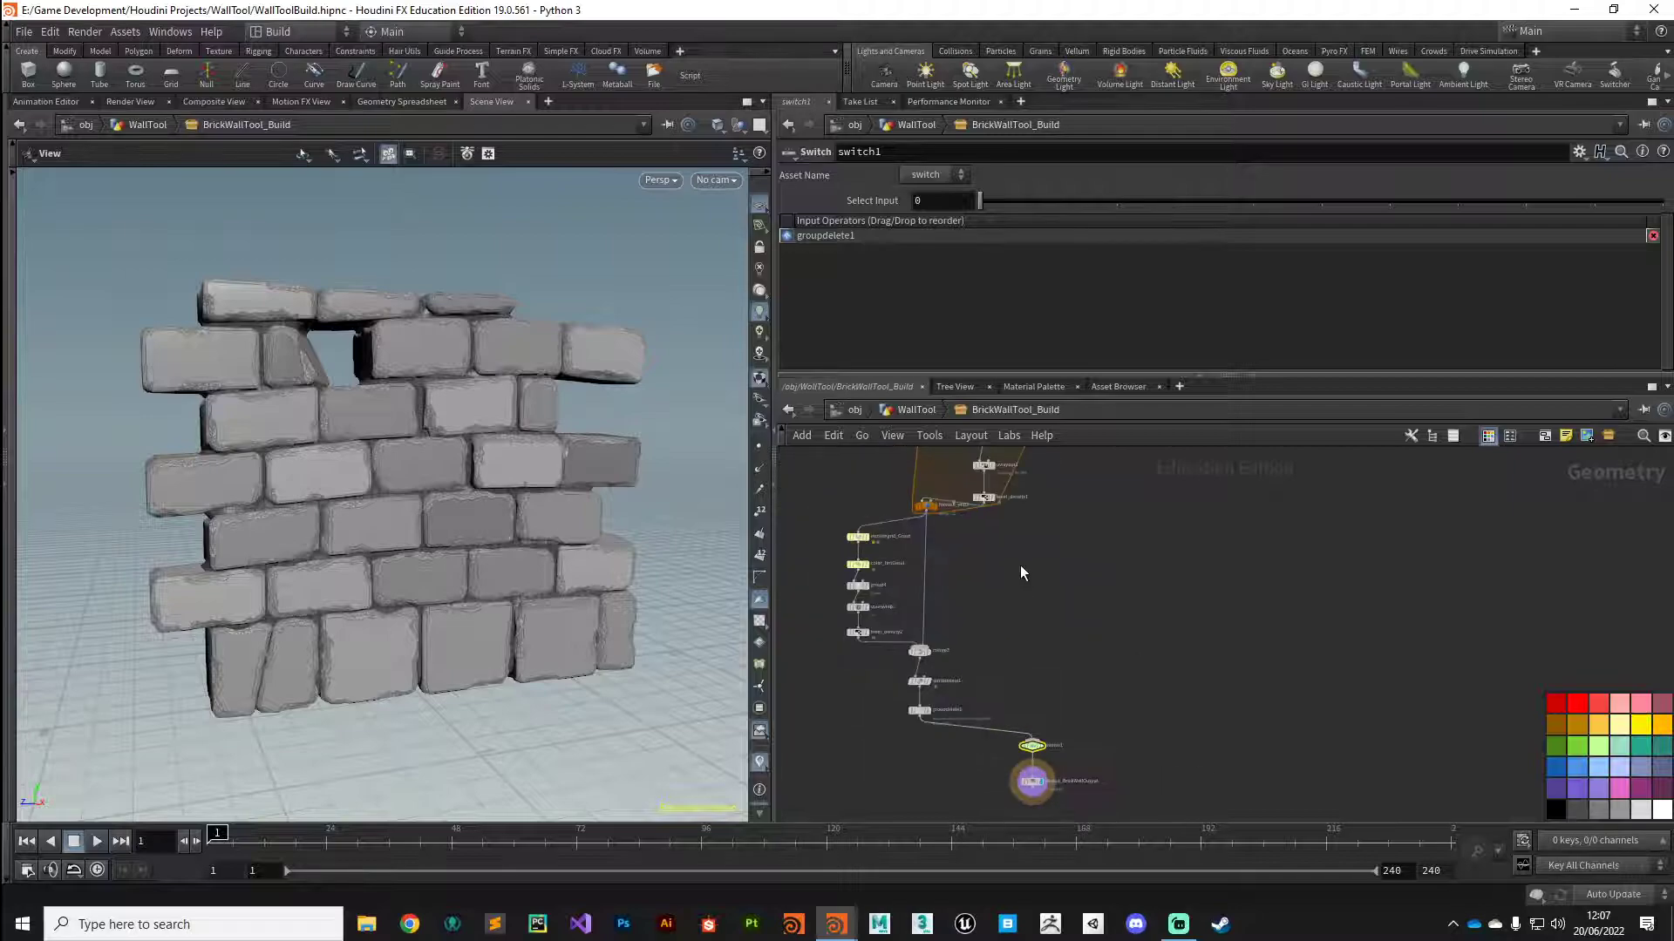
{"action": "scroll", "coordinate": [1051, 771], "scroll_direction": "up", "scroll_amount": 8}
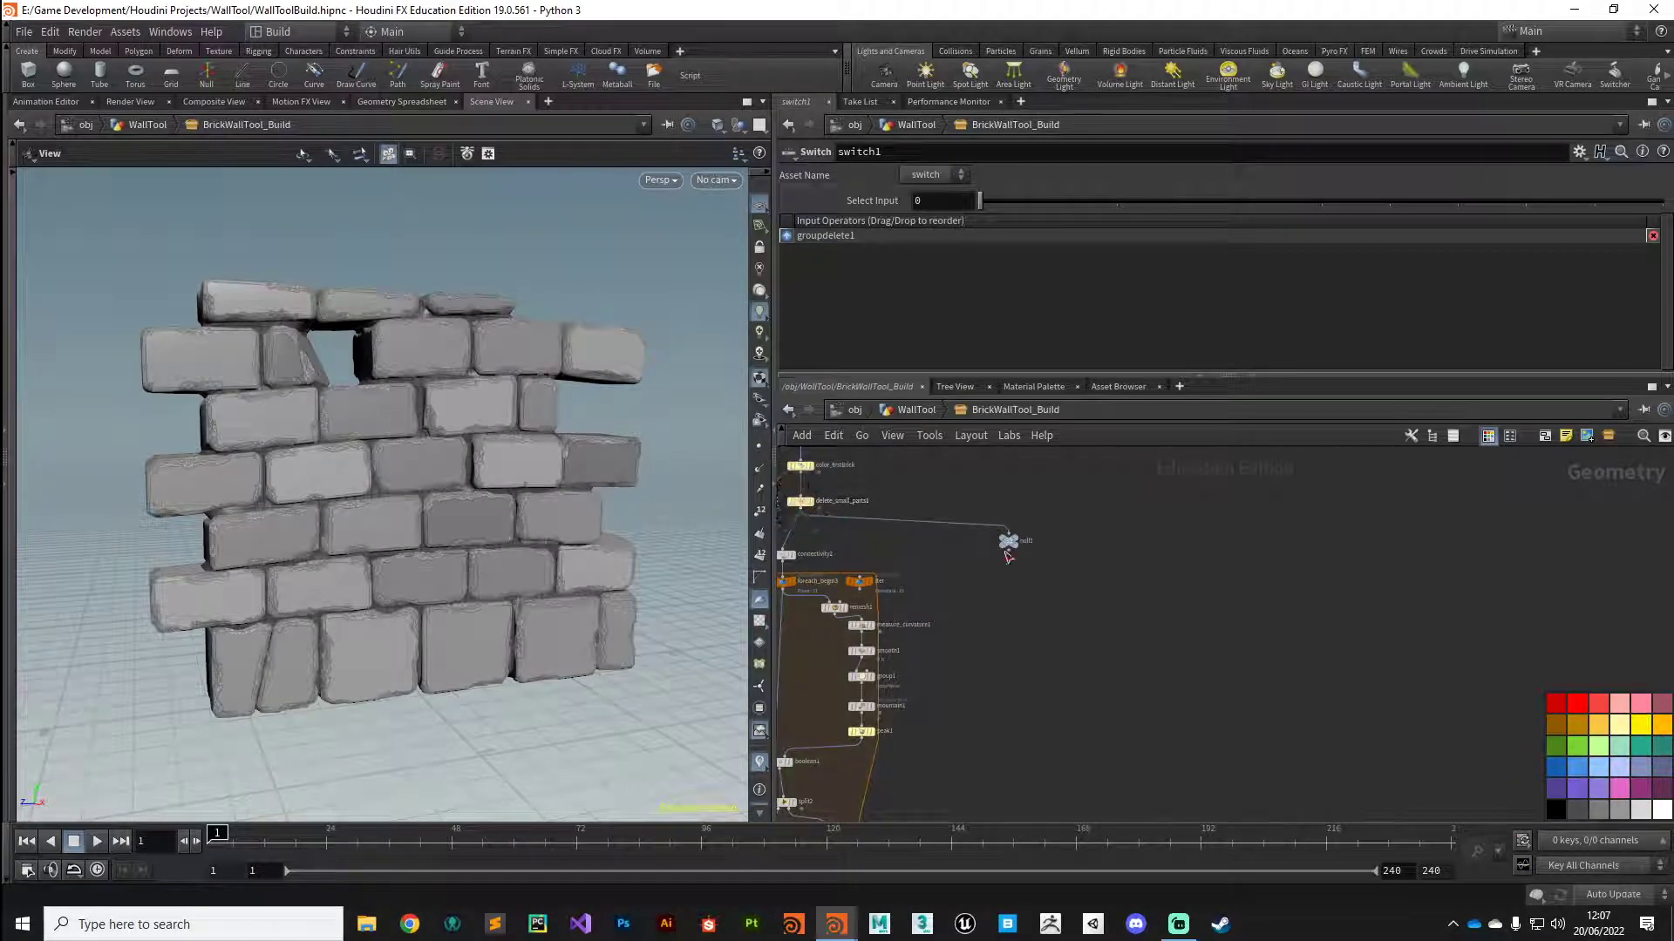
Connect null1 as switch1's second input.
{"action": "left_click", "coordinate": [1008, 553]}
{"action": "scroll", "coordinate": [994, 732], "scroll_direction": "down", "scroll_amount": 6}
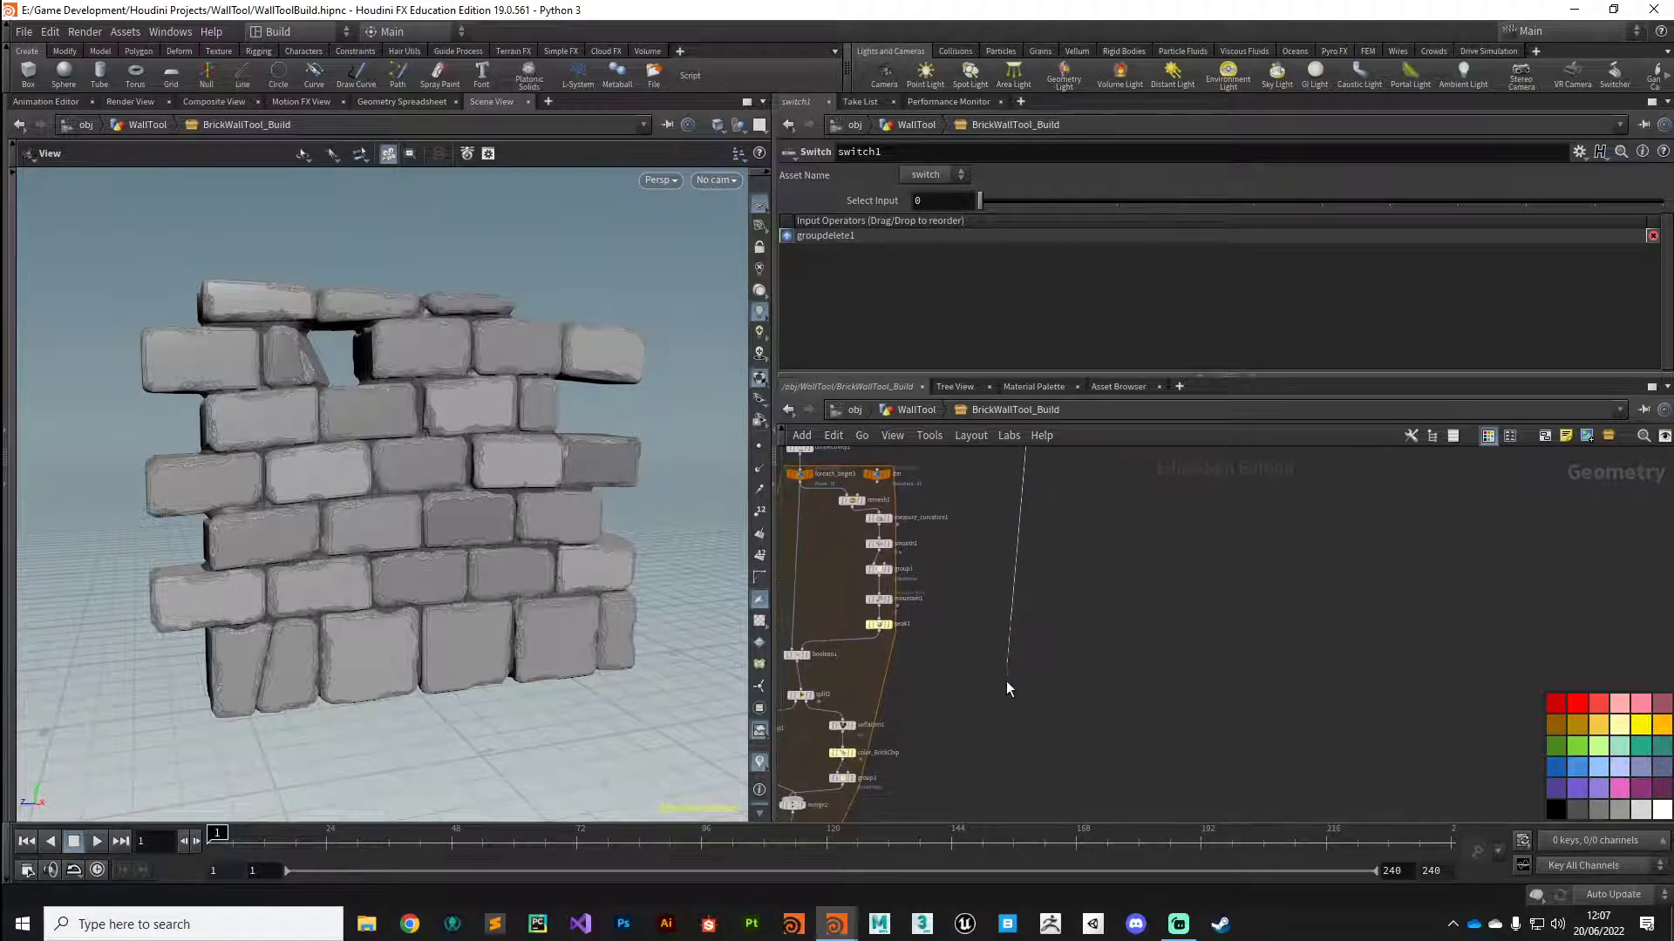
{"action": "scroll", "coordinate": [999, 664], "scroll_direction": "down", "scroll_amount": 5}
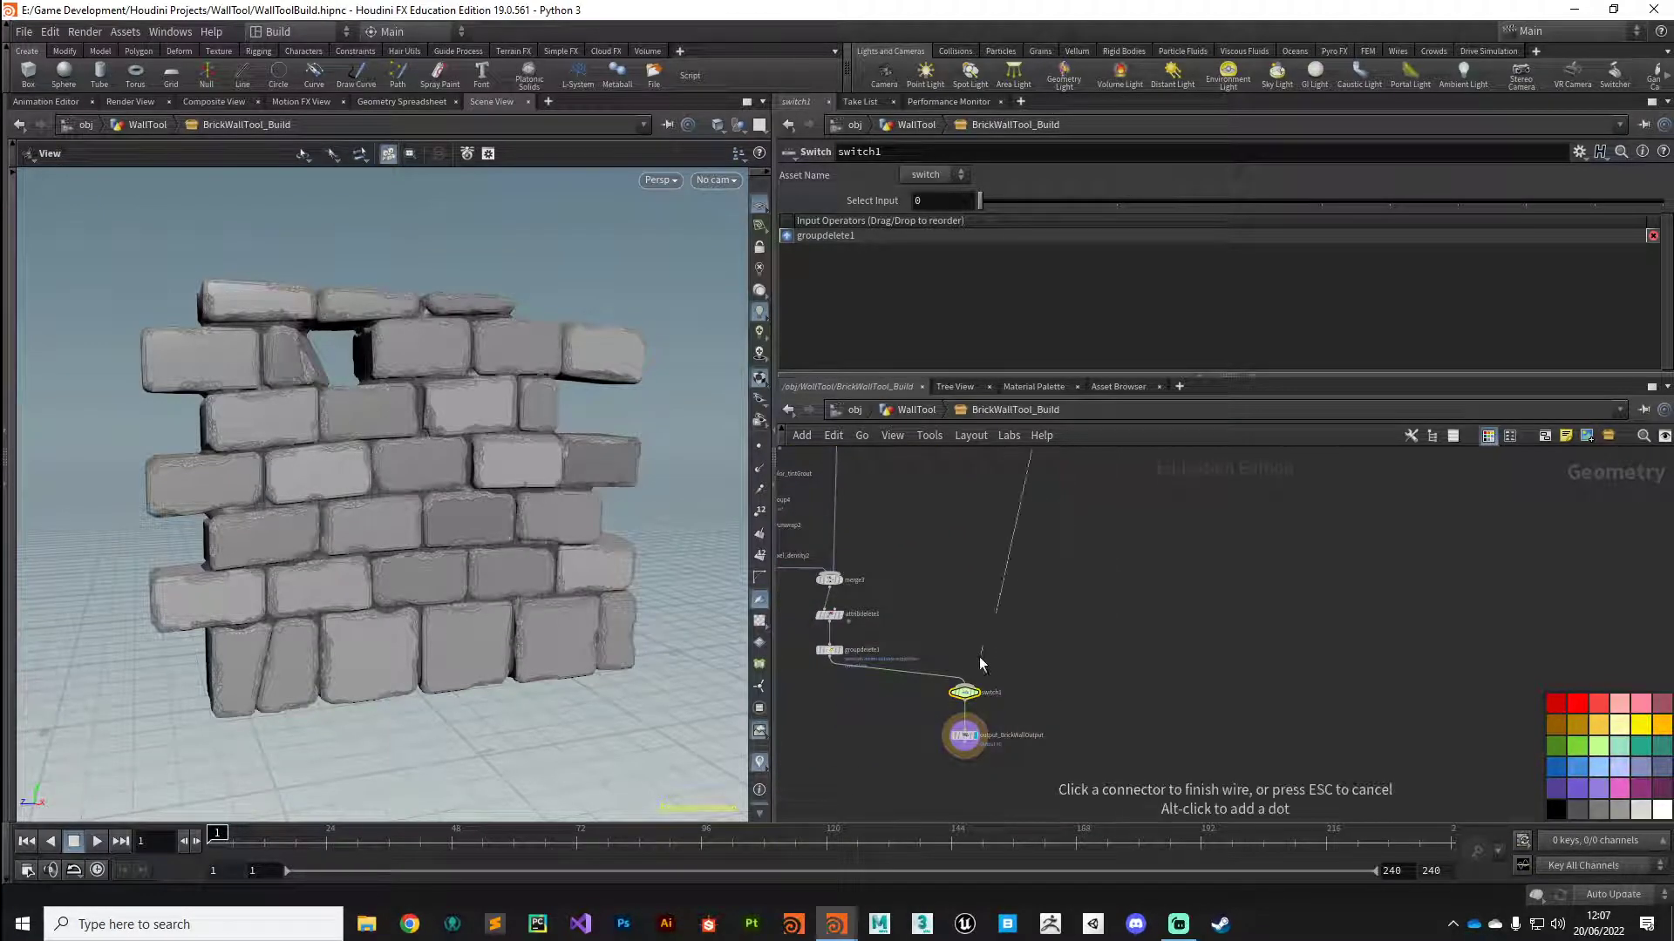
{"action": "left_click", "coordinate": [974, 686]}
{"action": "scroll", "coordinate": [950, 723], "scroll_direction": "up", "scroll_amount": 3}
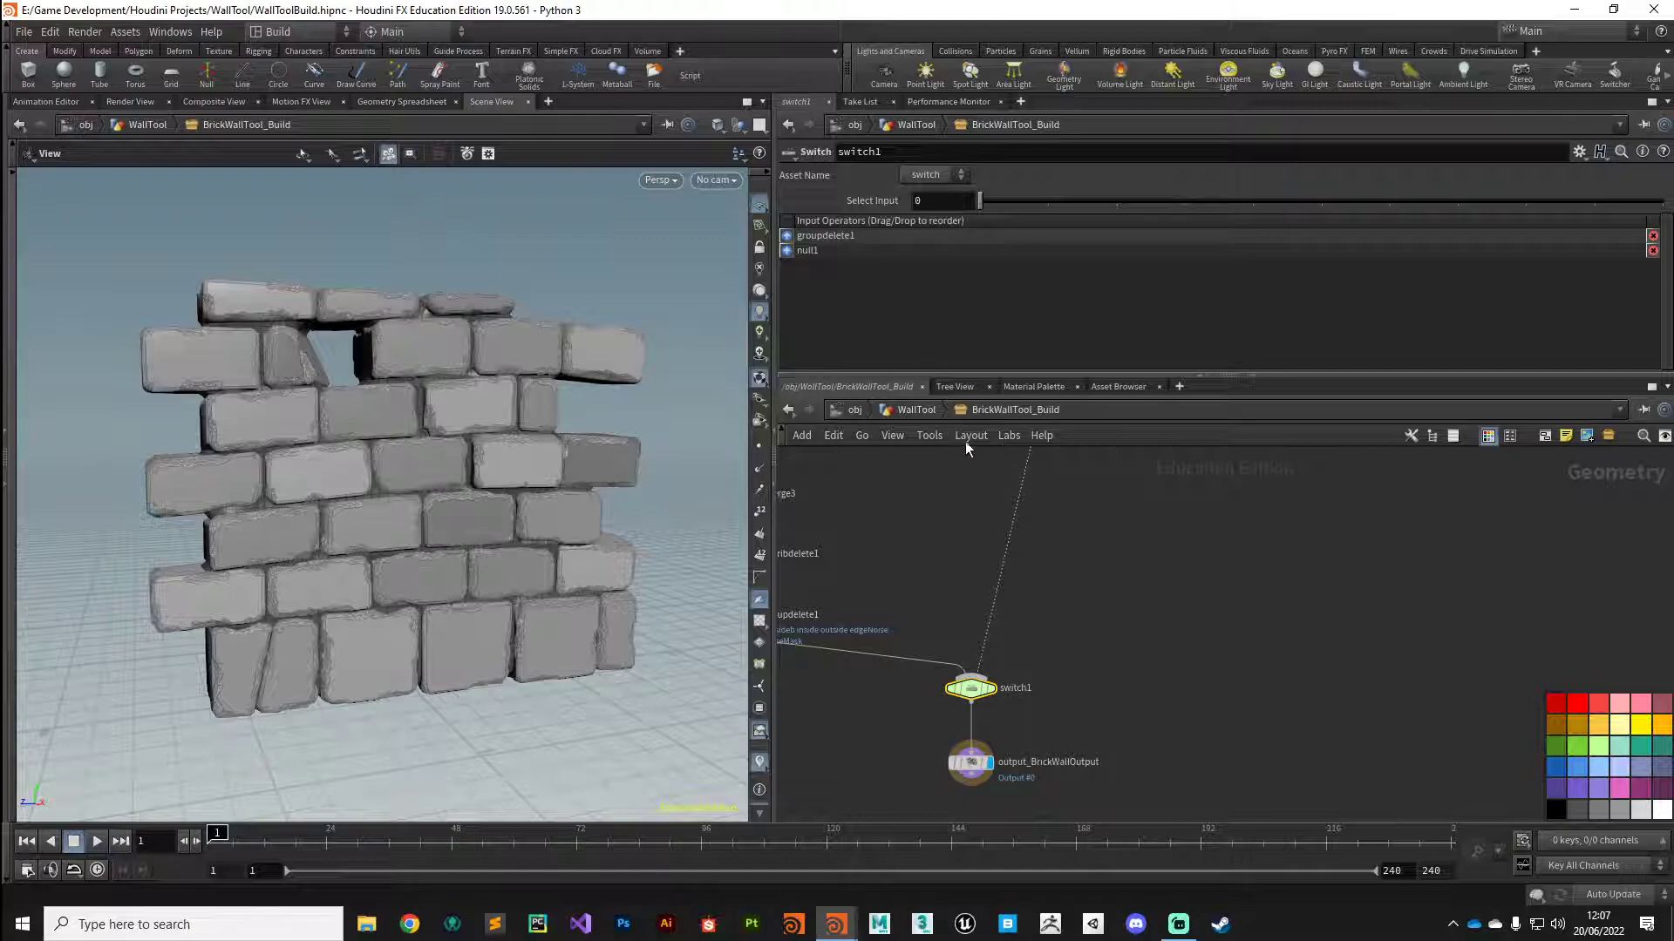
Open the BrickWallTool_Build asset's Type Properties.
{"action": "right_click", "coordinate": [1002, 410]}
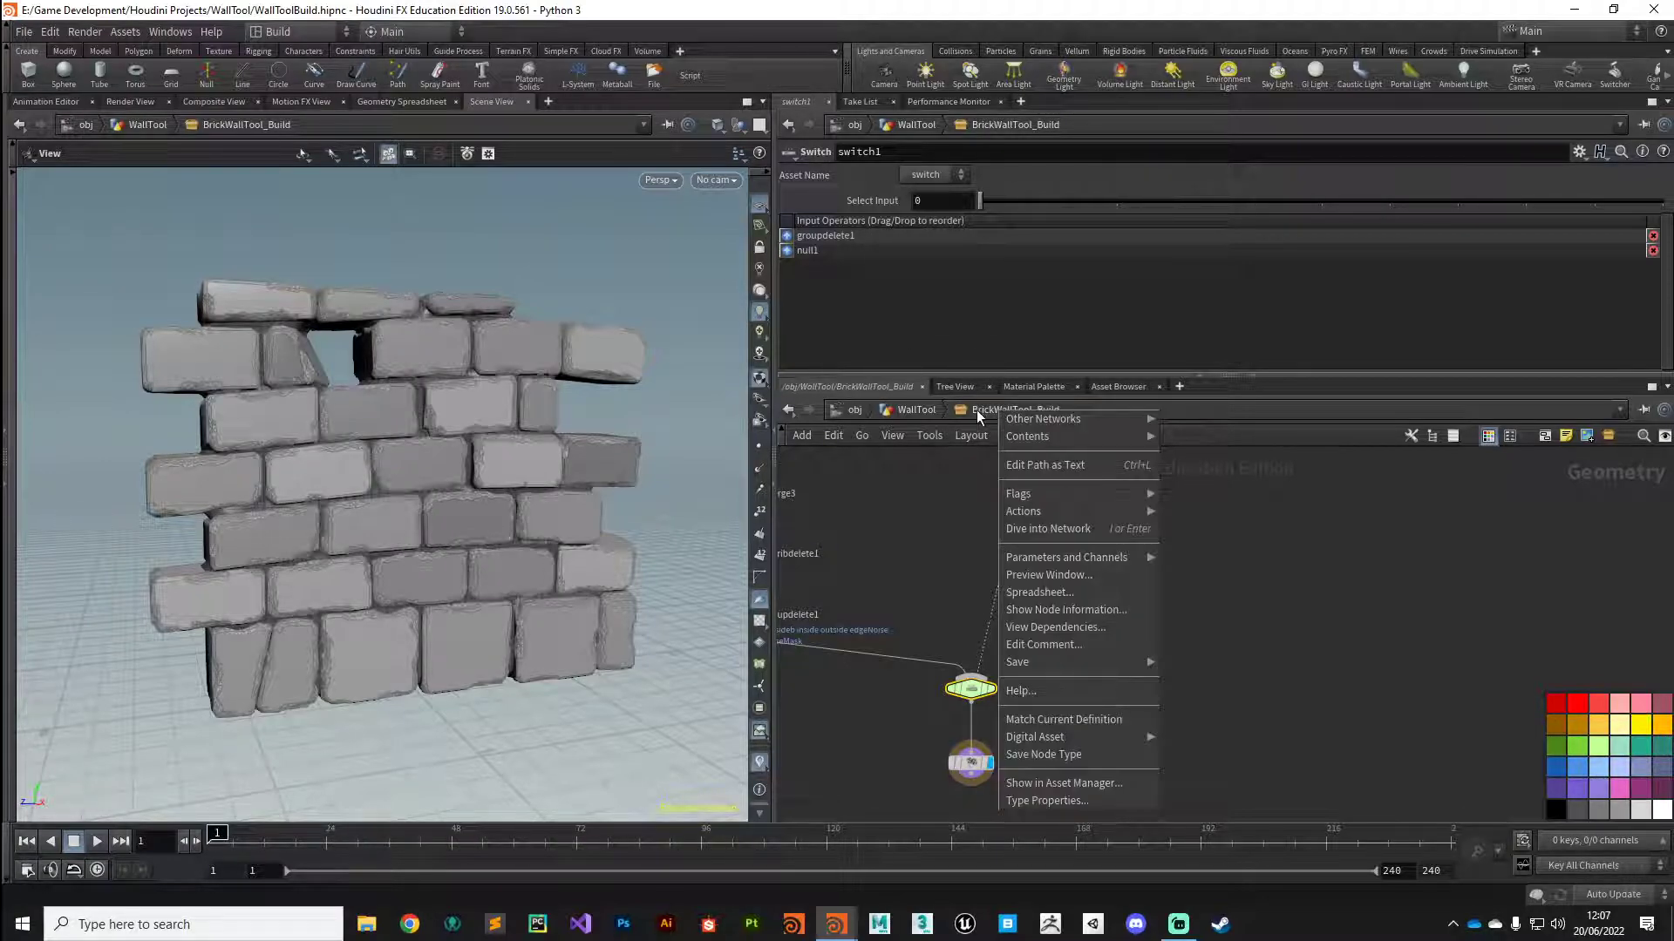
{"action": "left_click", "coordinate": [1074, 802]}
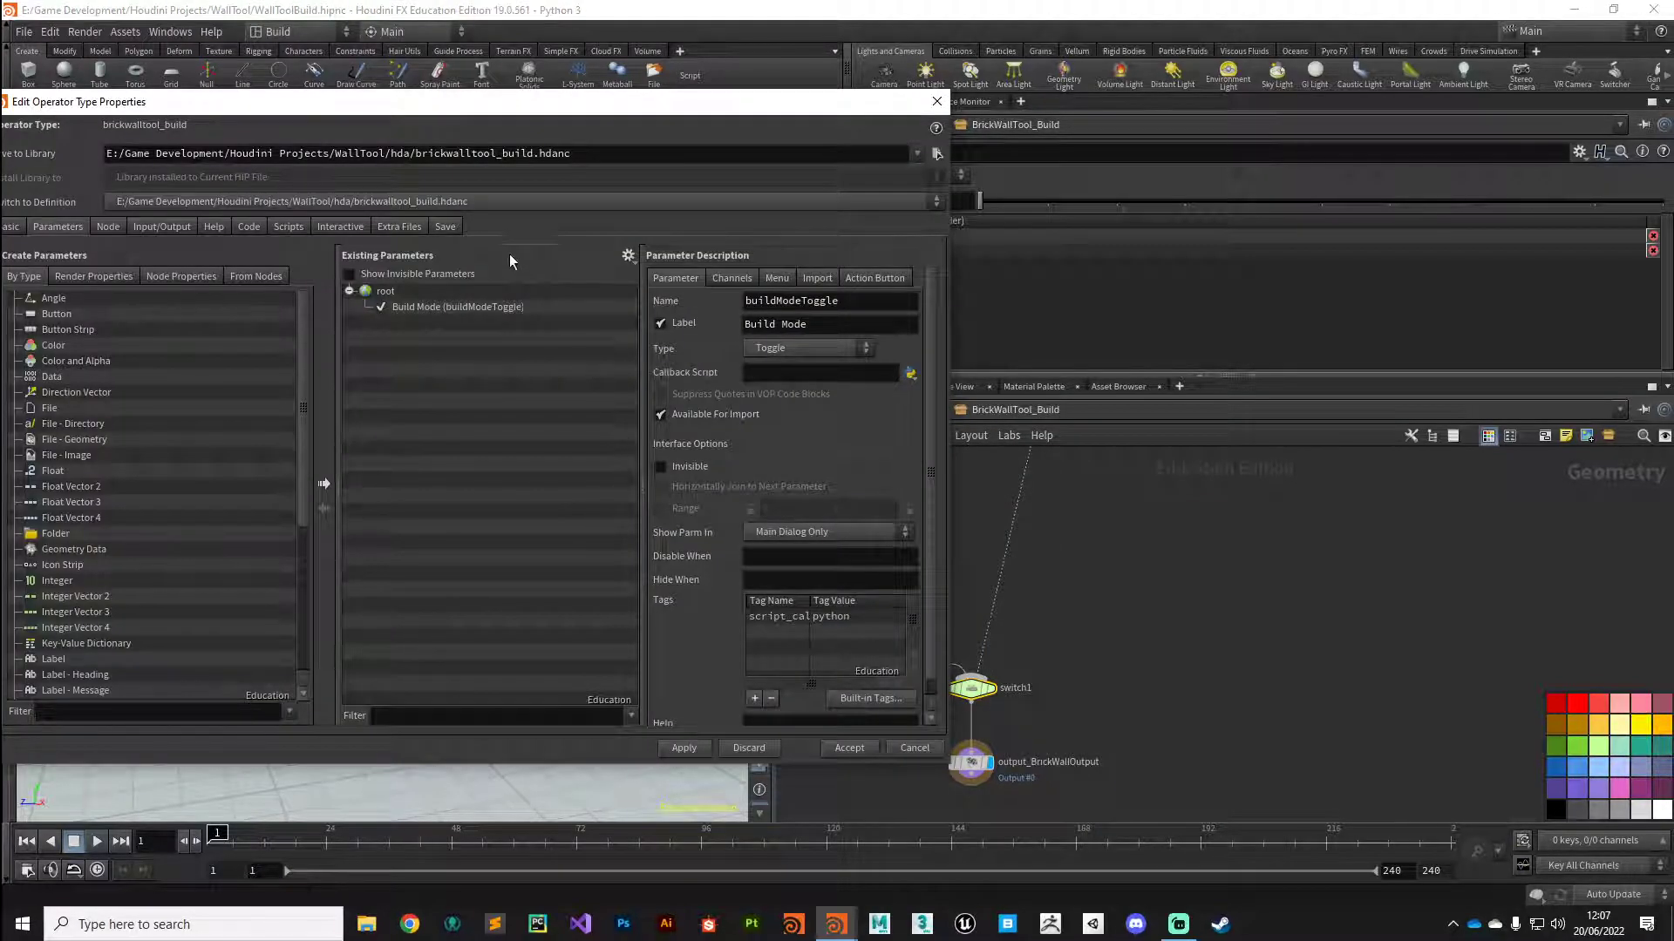
{"action": "left_click_drag", "start_coordinate": [606, 114], "coordinate": [491, 99]}
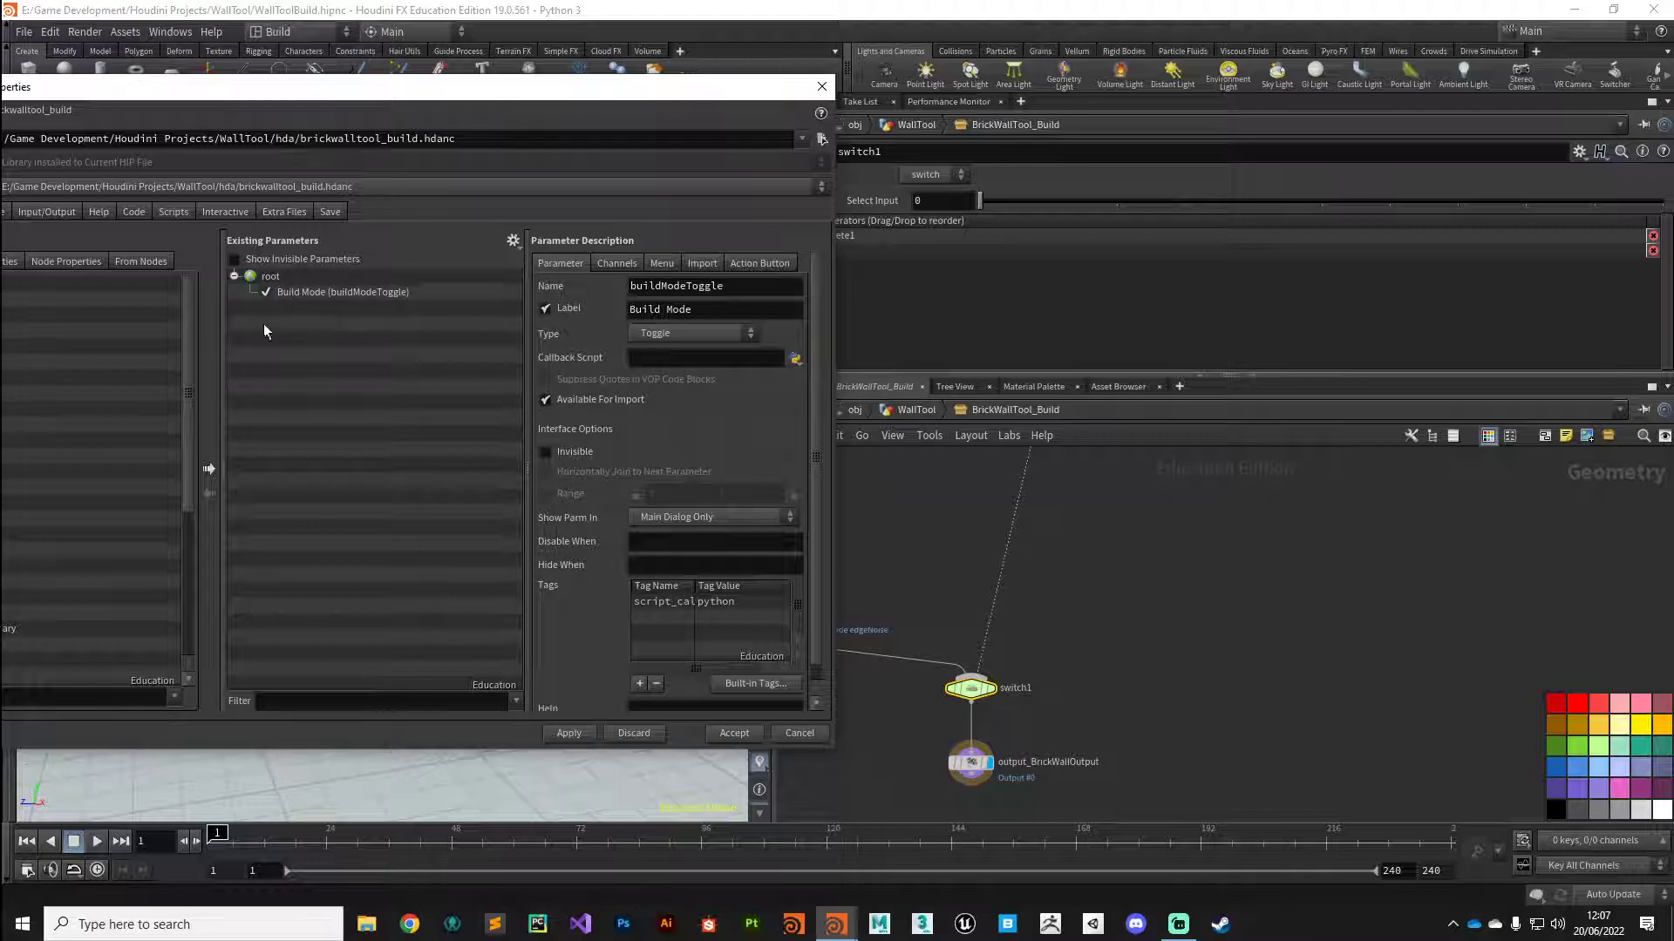
Link switch1's Select Input to the Build Mode toggle, apply, and accept.
{"action": "left_click", "coordinate": [617, 263]}
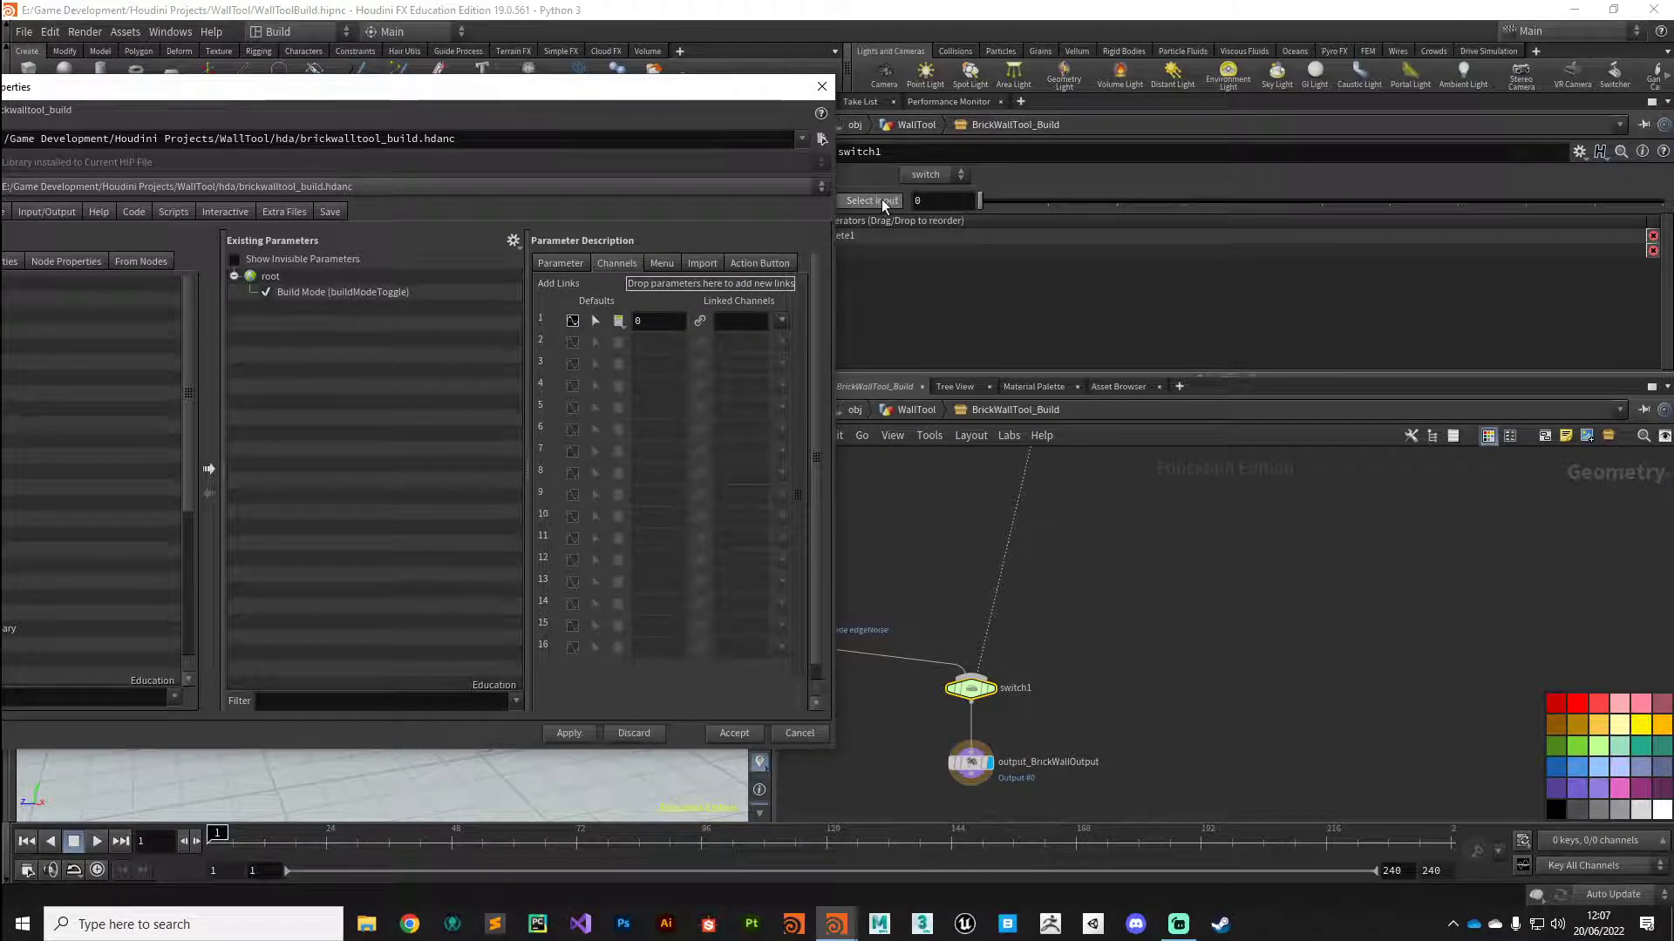
{"action": "left_click_drag", "start_coordinate": [687, 94], "coordinate": [634, 93]}
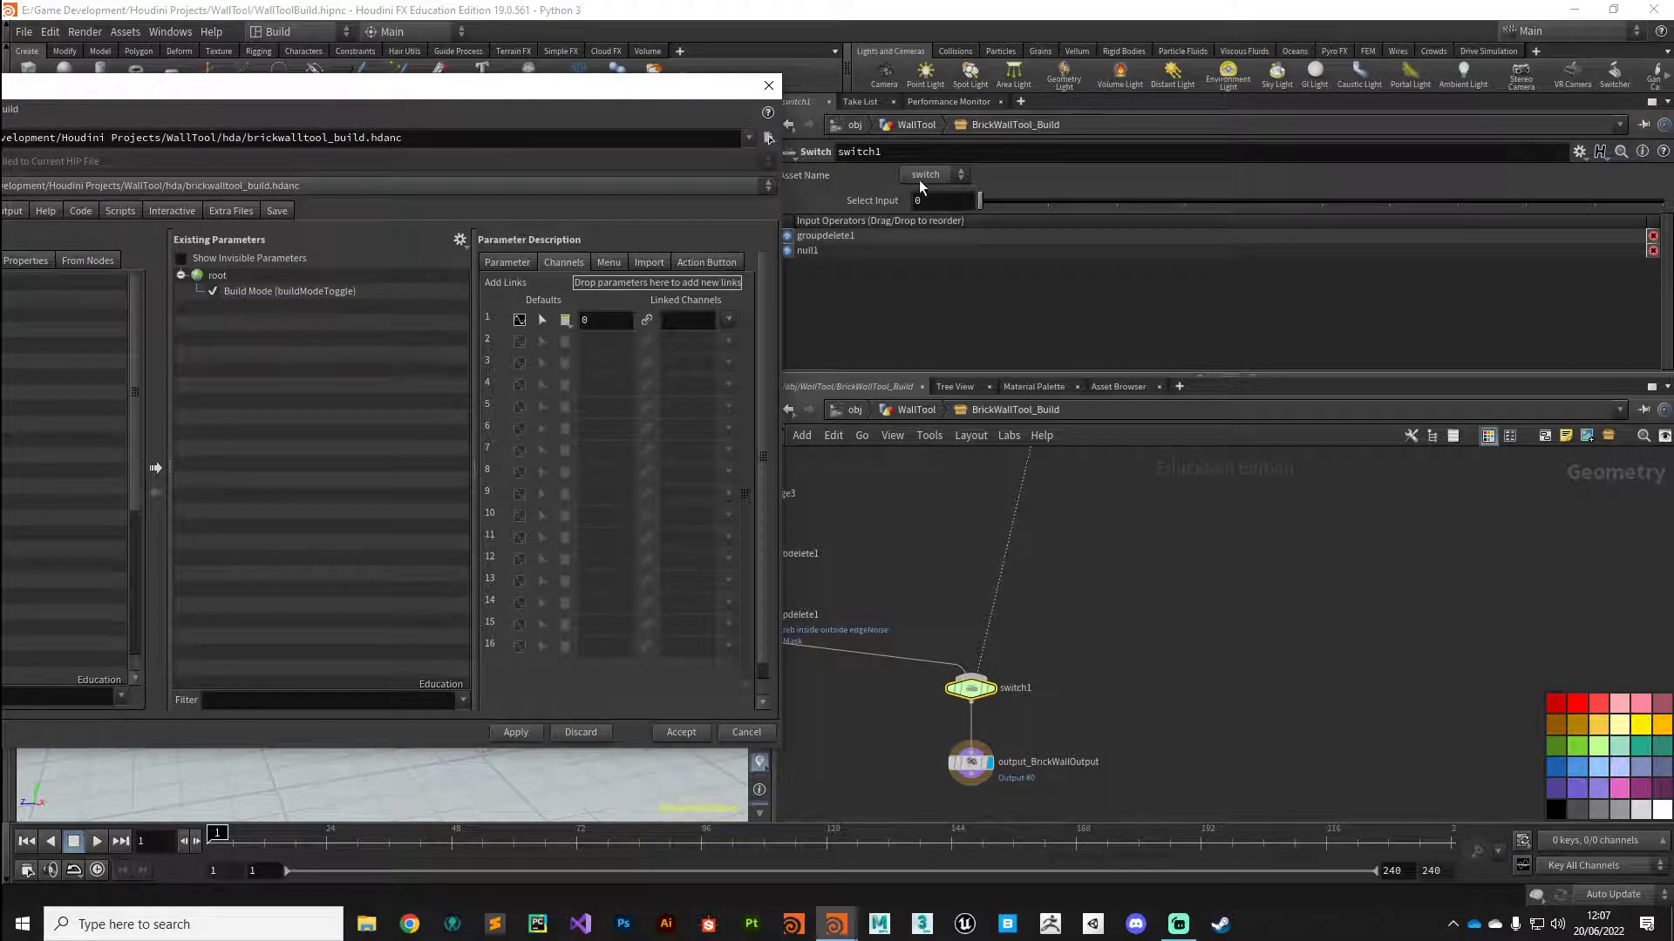
{"action": "left_click_drag", "start_coordinate": [881, 200], "coordinate": [630, 283]}
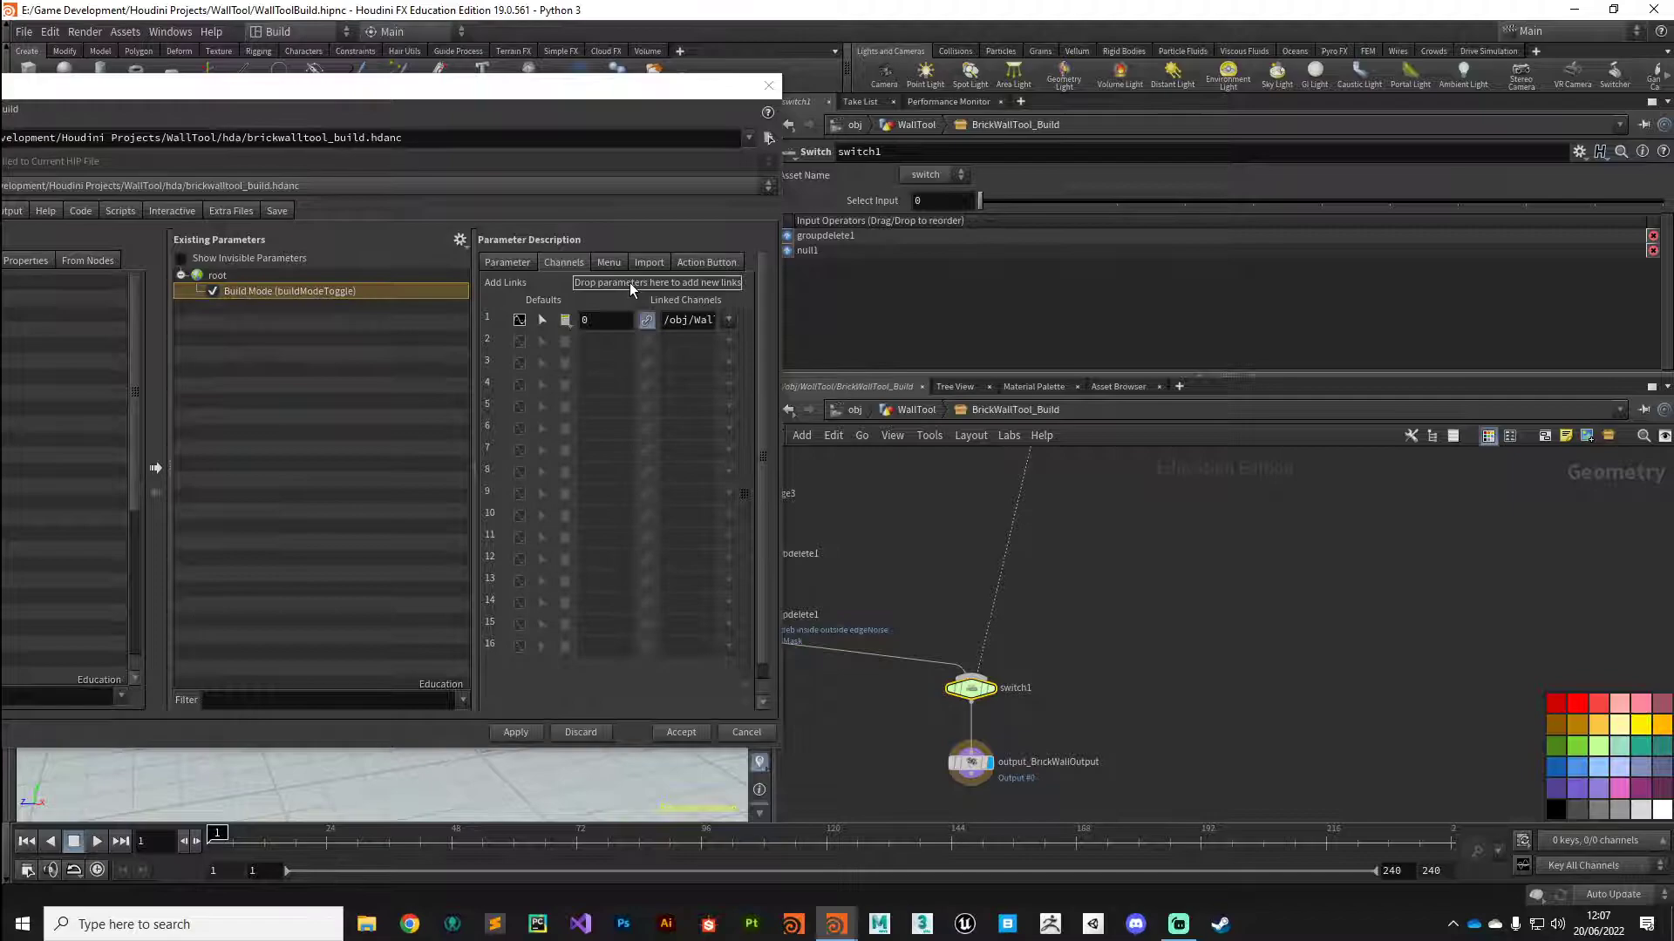
{"action": "left_click", "coordinate": [517, 733]}
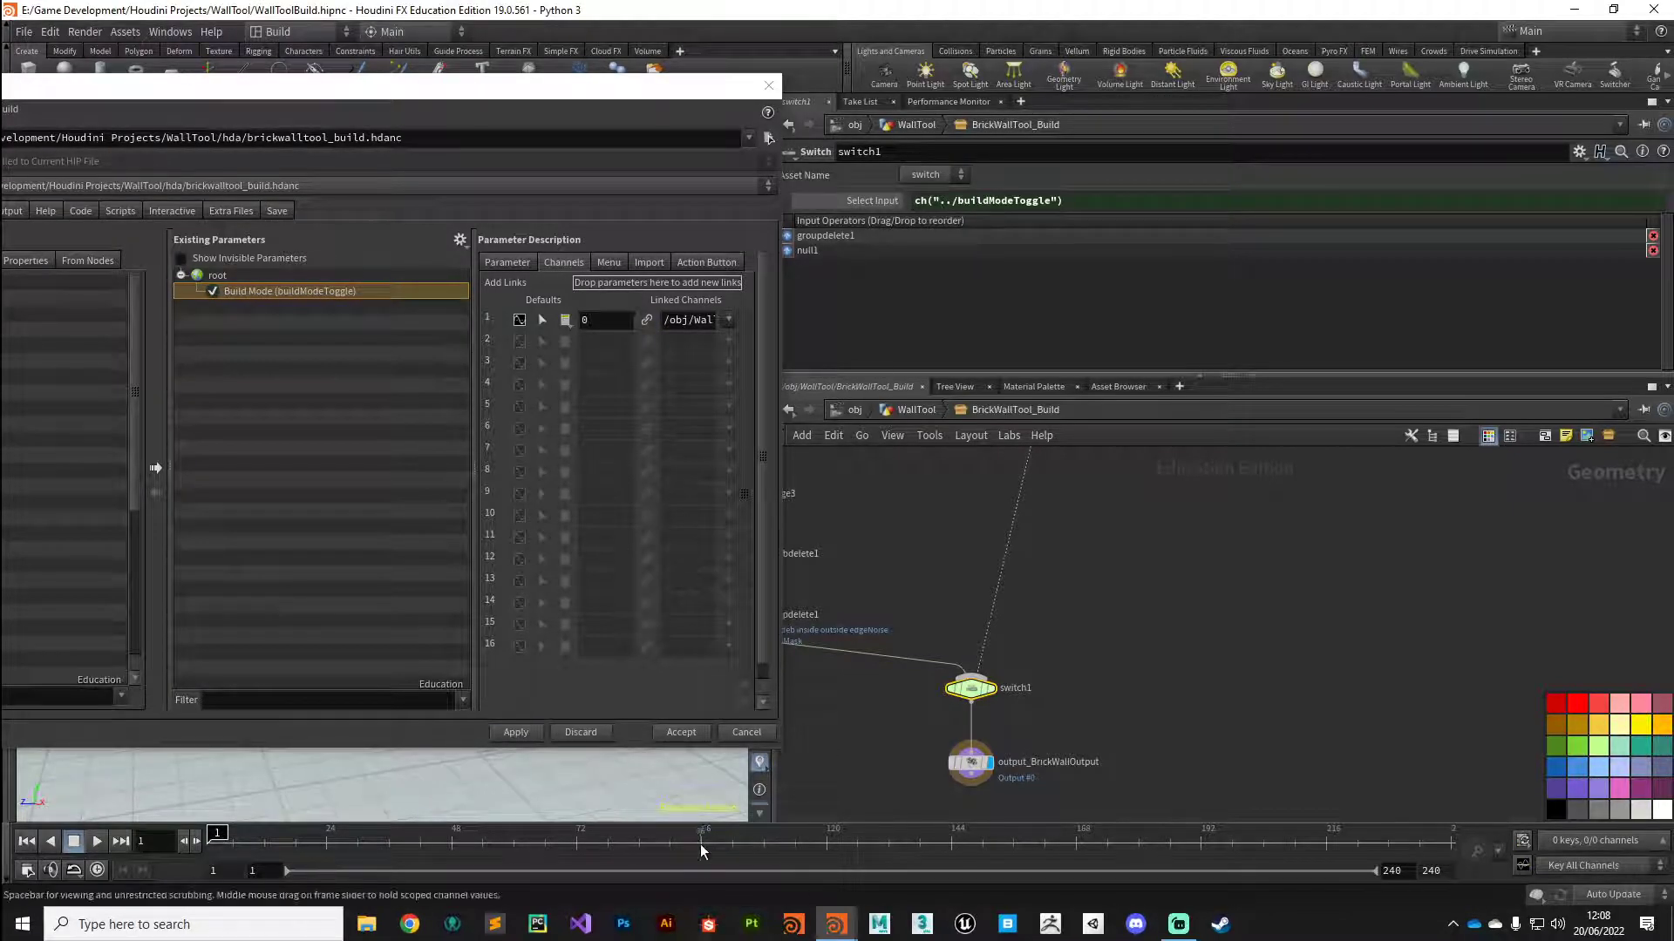
{"action": "left_click", "coordinate": [680, 733]}
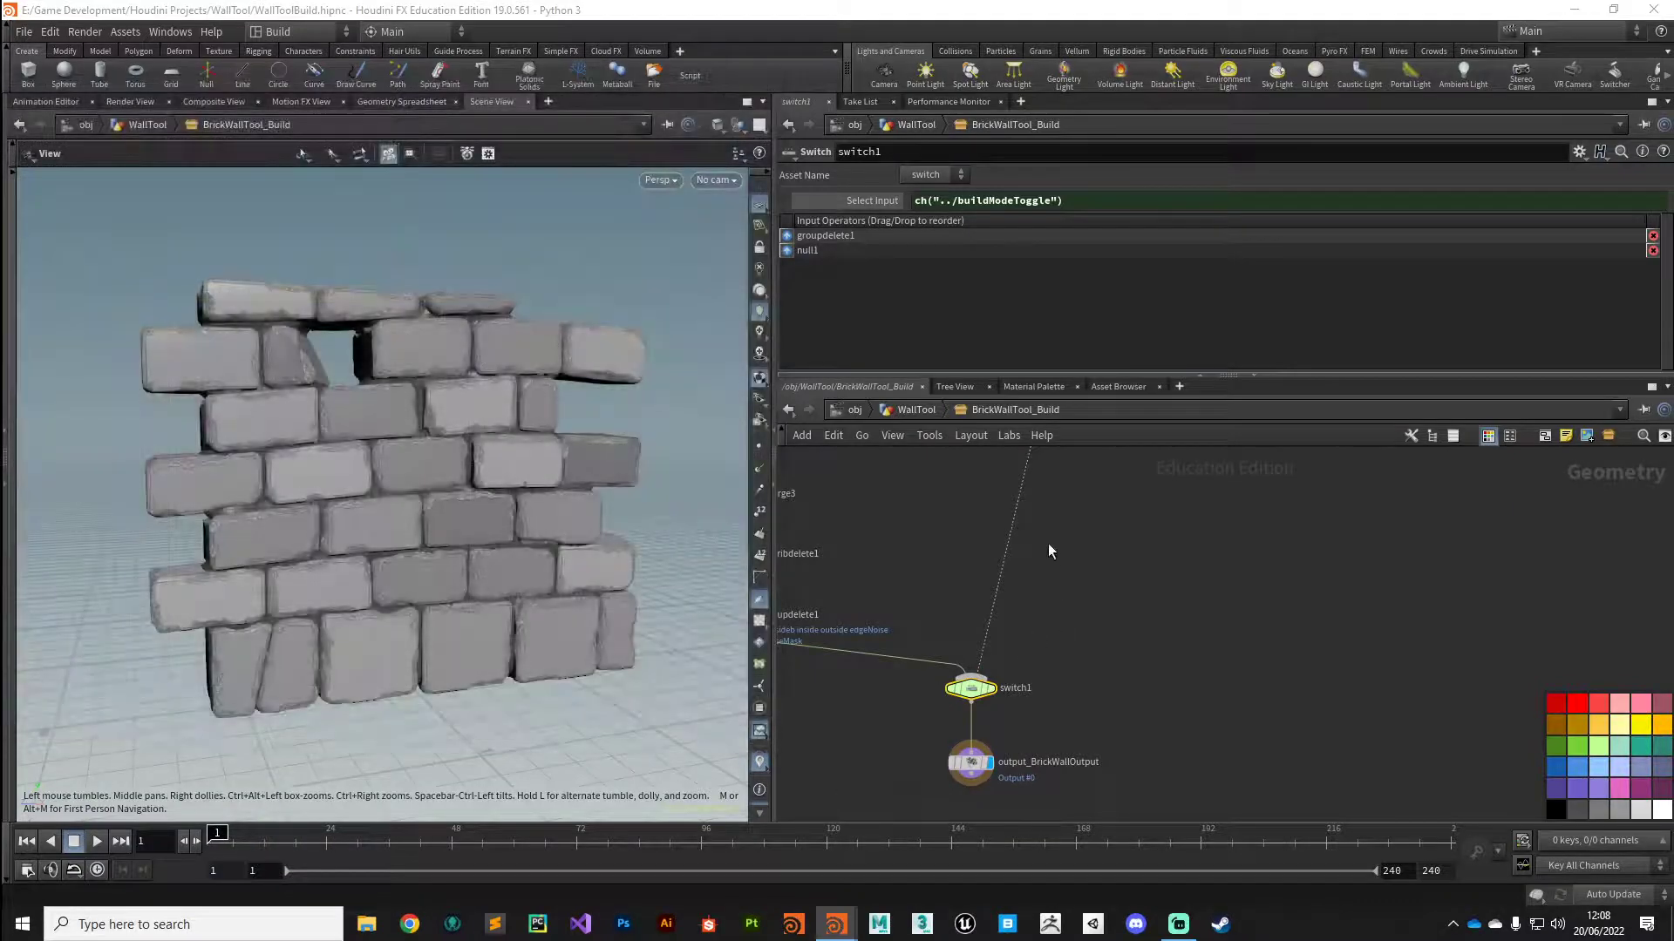
Tick Build Mode in the asset's floating Parameters window, then close that window.
{"action": "right_click", "coordinate": [1007, 411]}
{"action": "mouse_move", "coordinate": [1067, 561]}
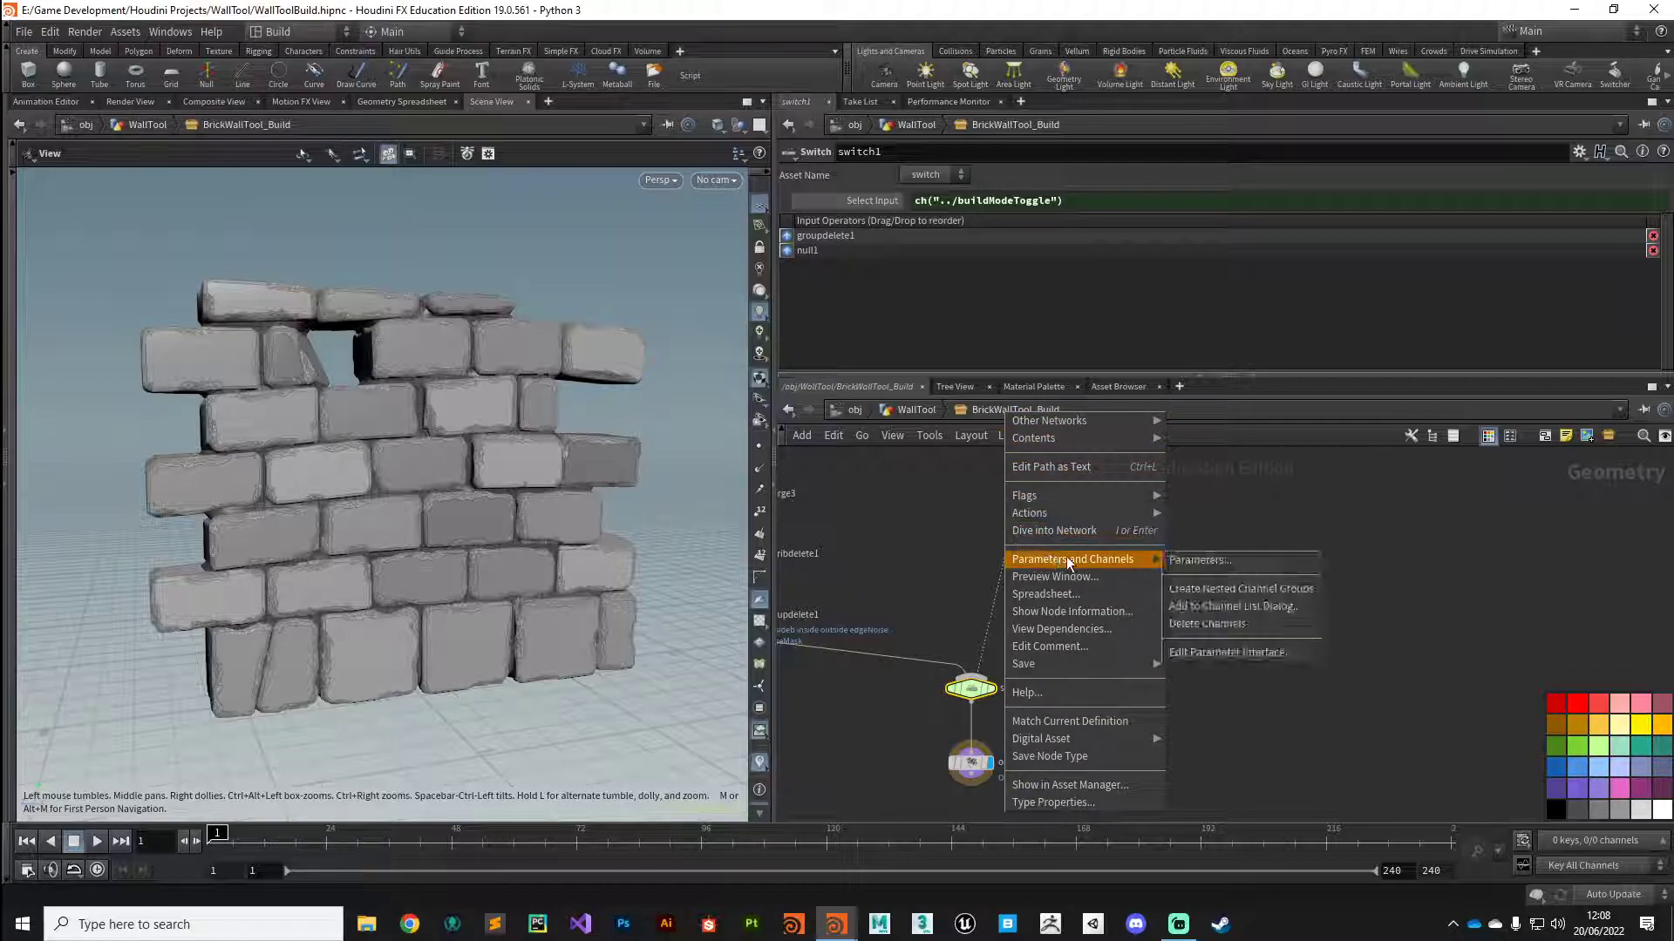
{"action": "left_click", "coordinate": [1216, 560]}
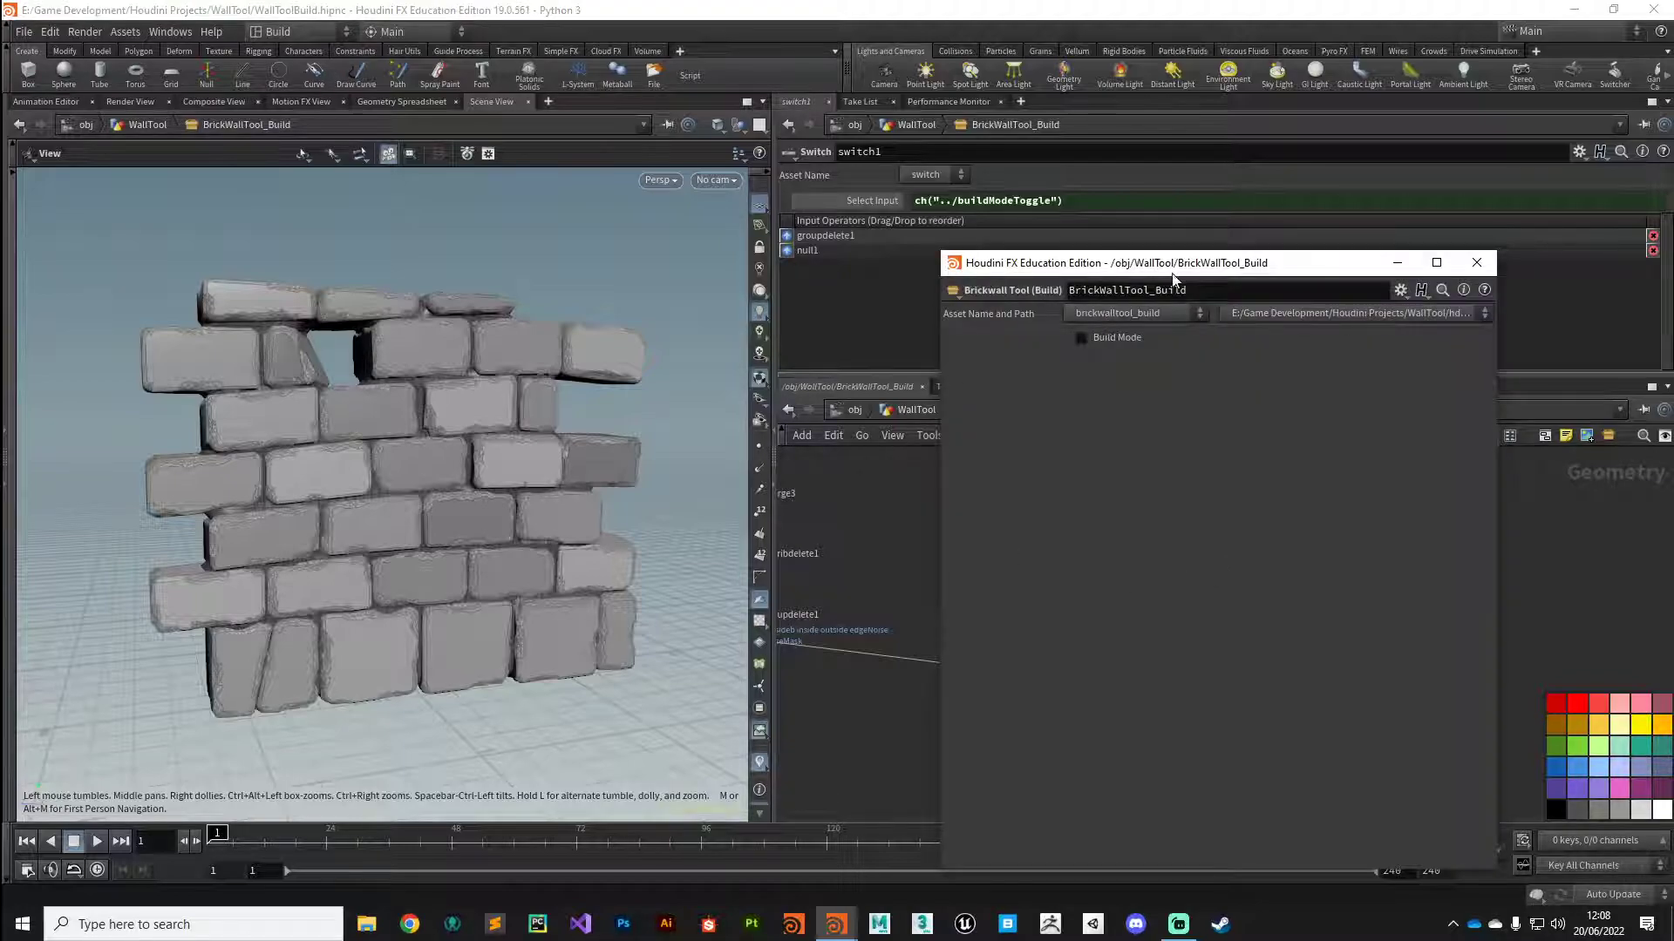
{"action": "left_click_drag", "start_coordinate": [1174, 279], "coordinate": [1273, 262]}
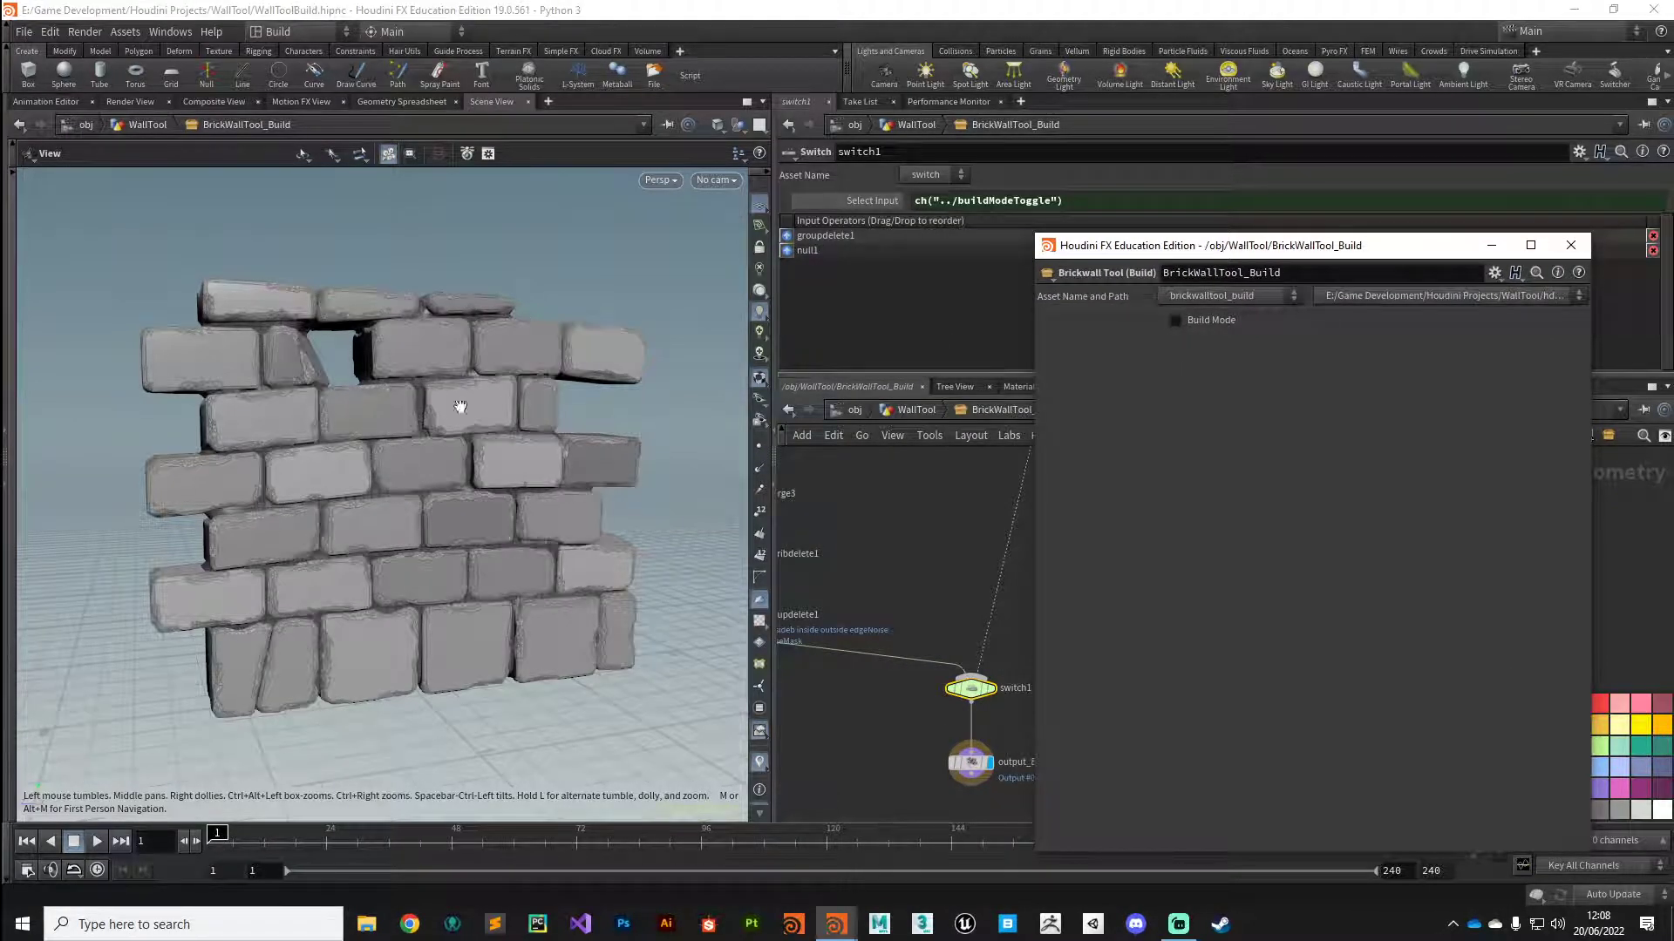
{"action": "left_click", "coordinate": [1175, 320]}
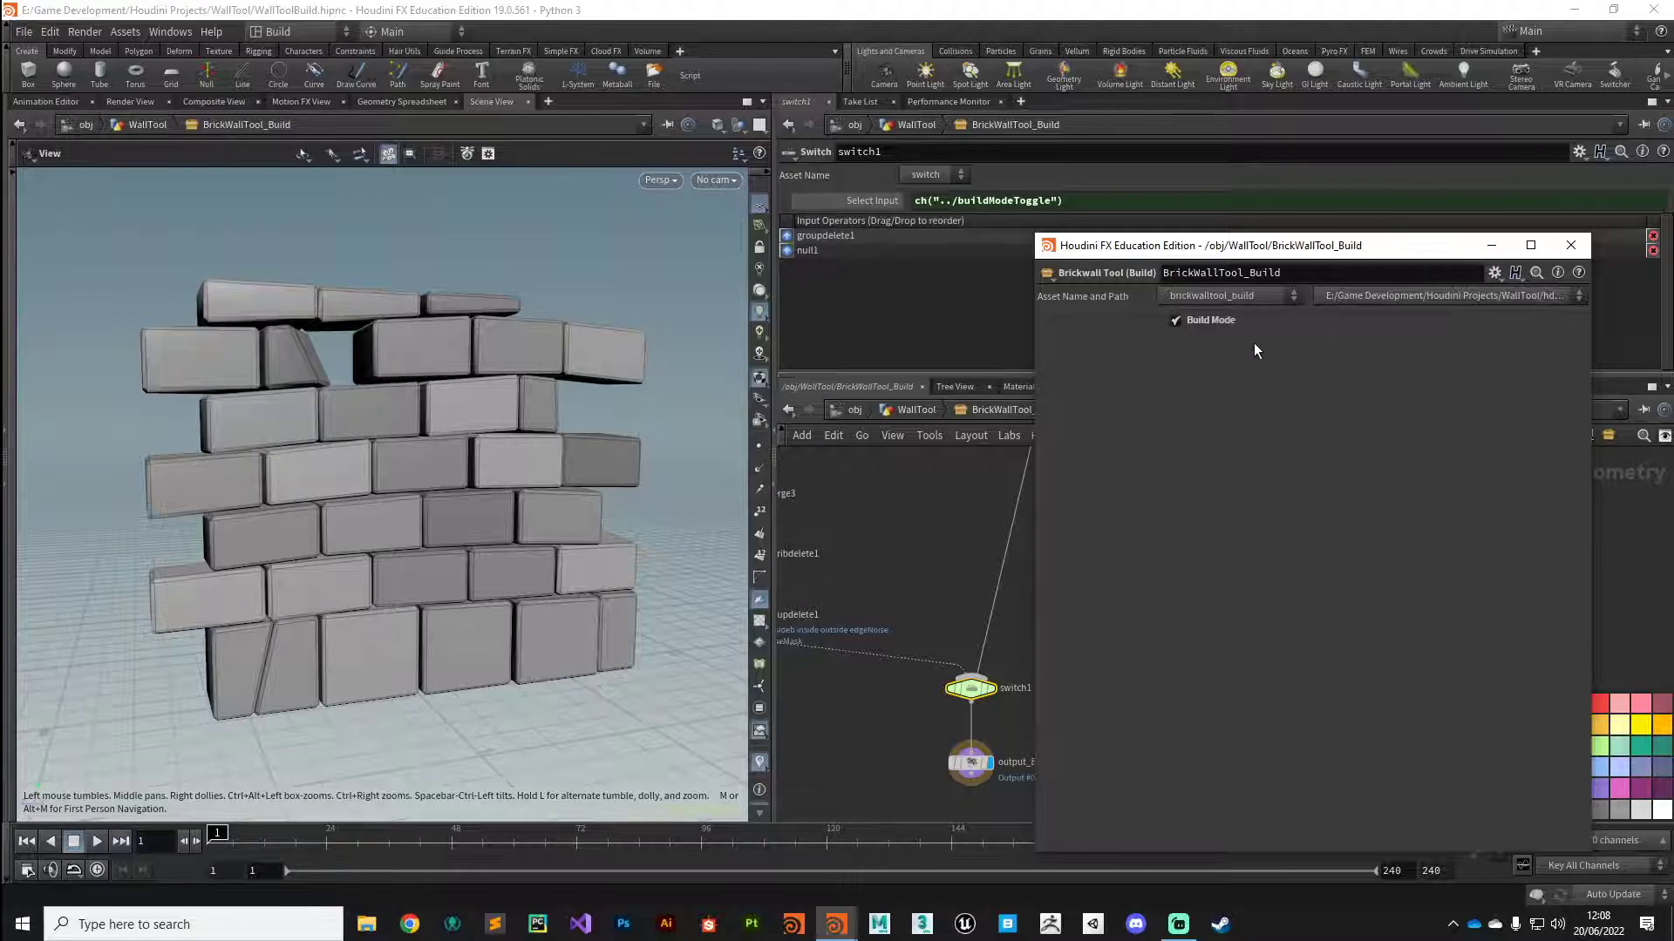
{"action": "left_click", "coordinate": [1570, 245]}
{"action": "middle_click_drag", "start_coordinate": [964, 578], "coordinate": [1008, 697]}
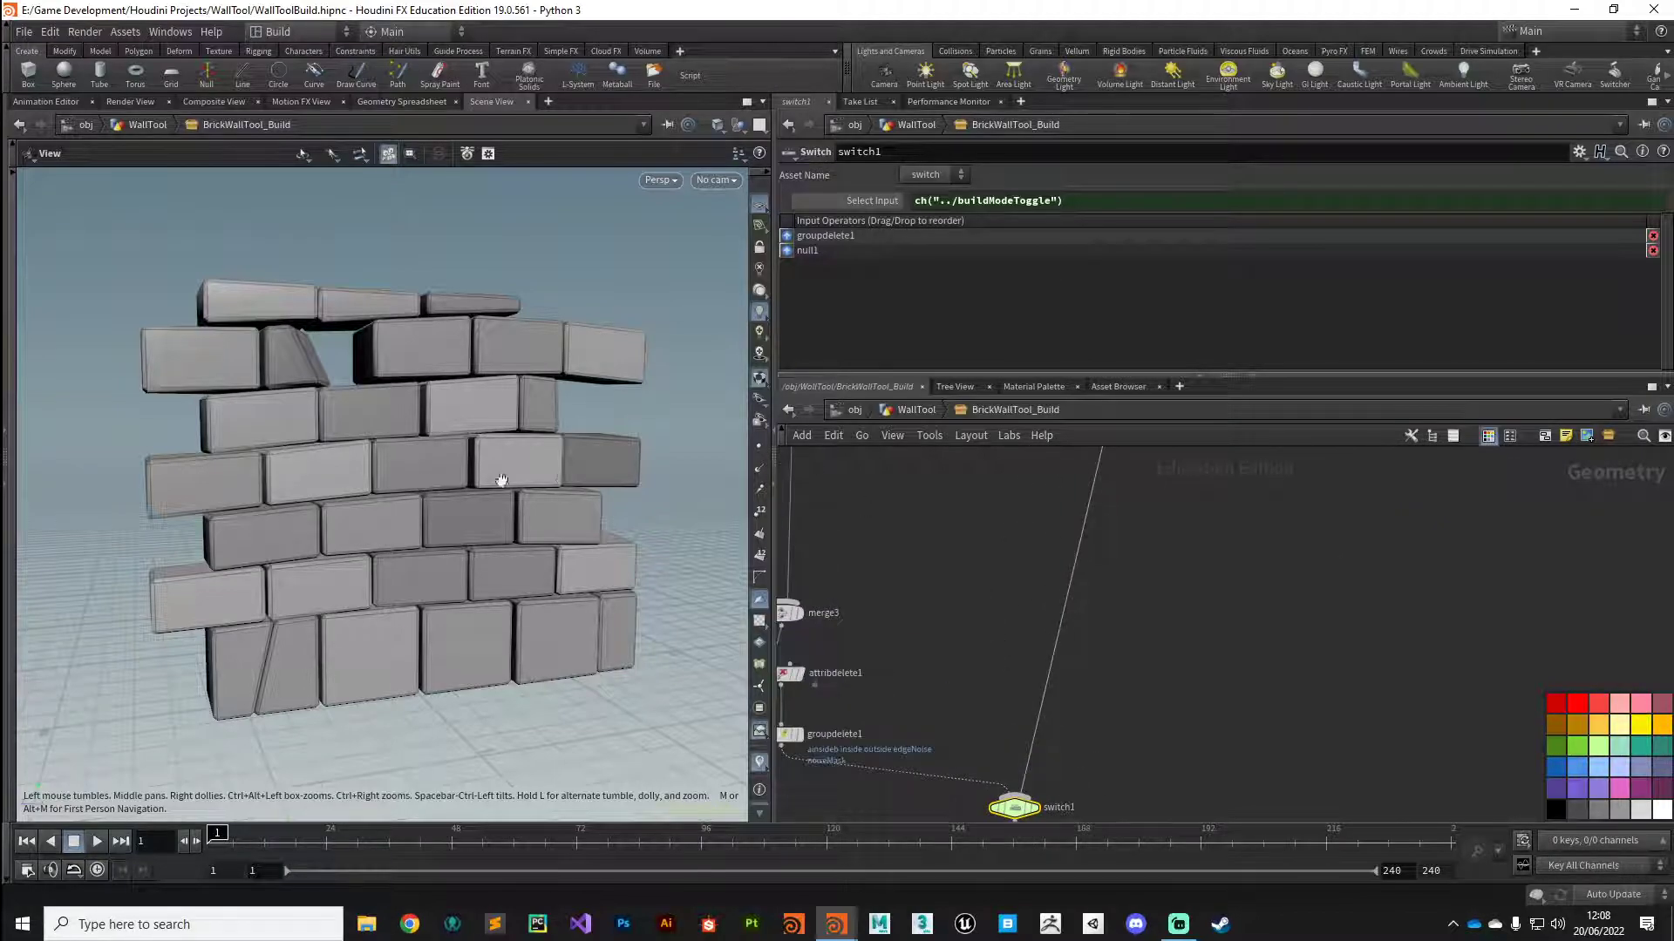
Reopen the Type Properties editor for BrickWallTool_Build.
{"action": "right_click", "coordinate": [1015, 413]}
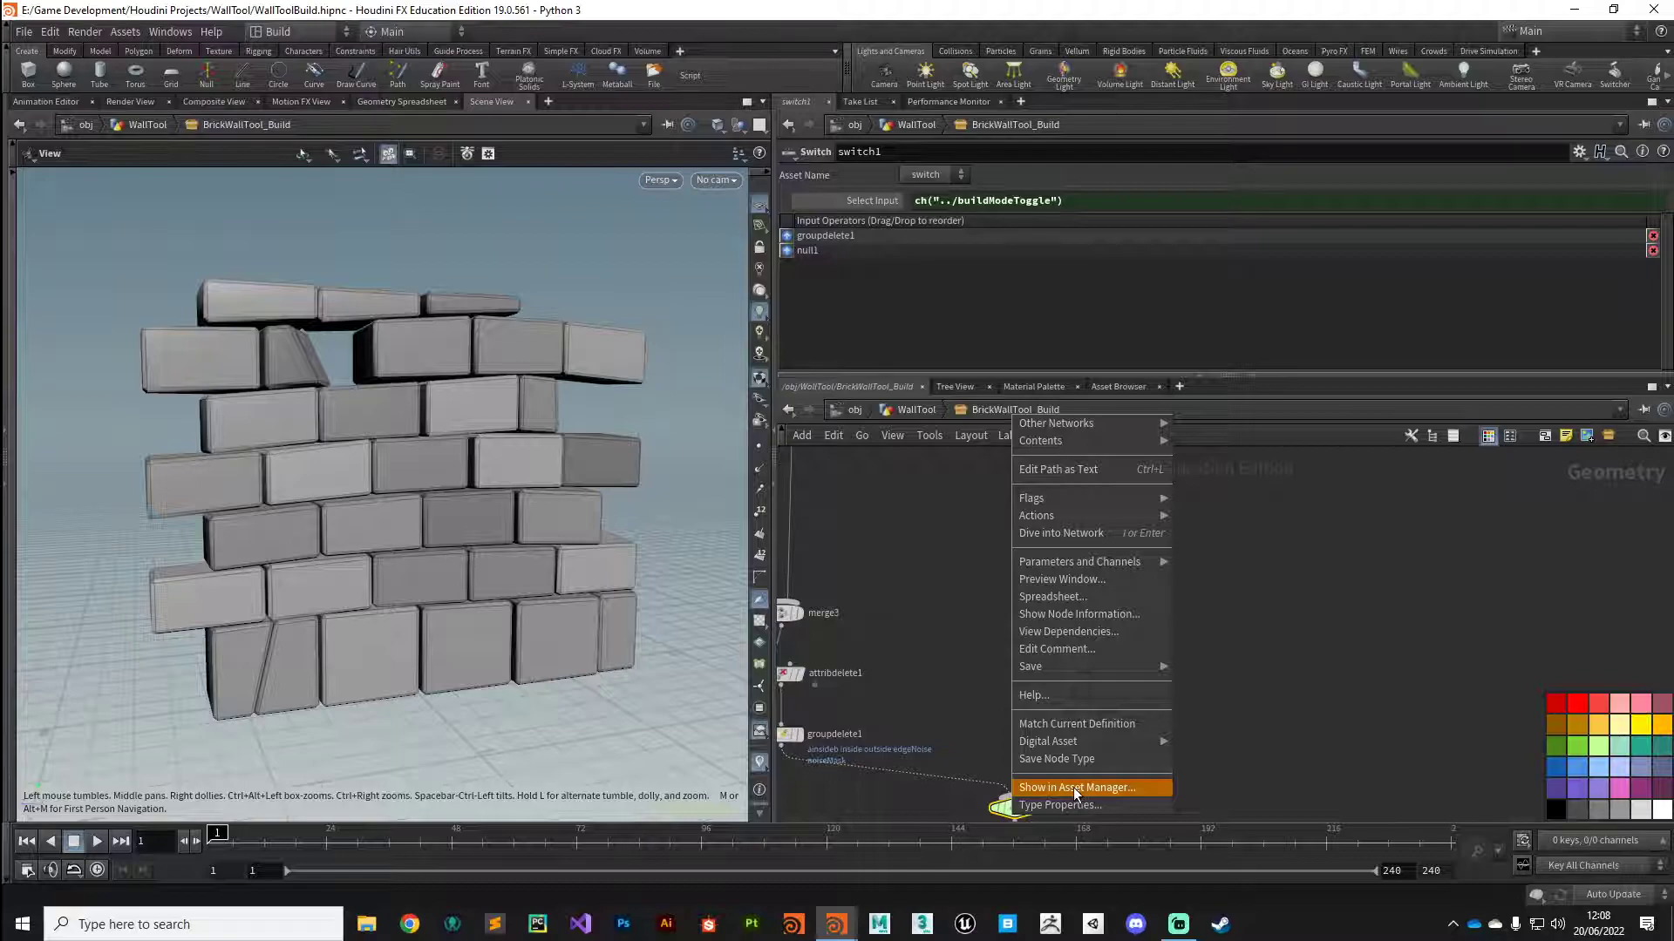
{"action": "left_click", "coordinate": [959, 460]}
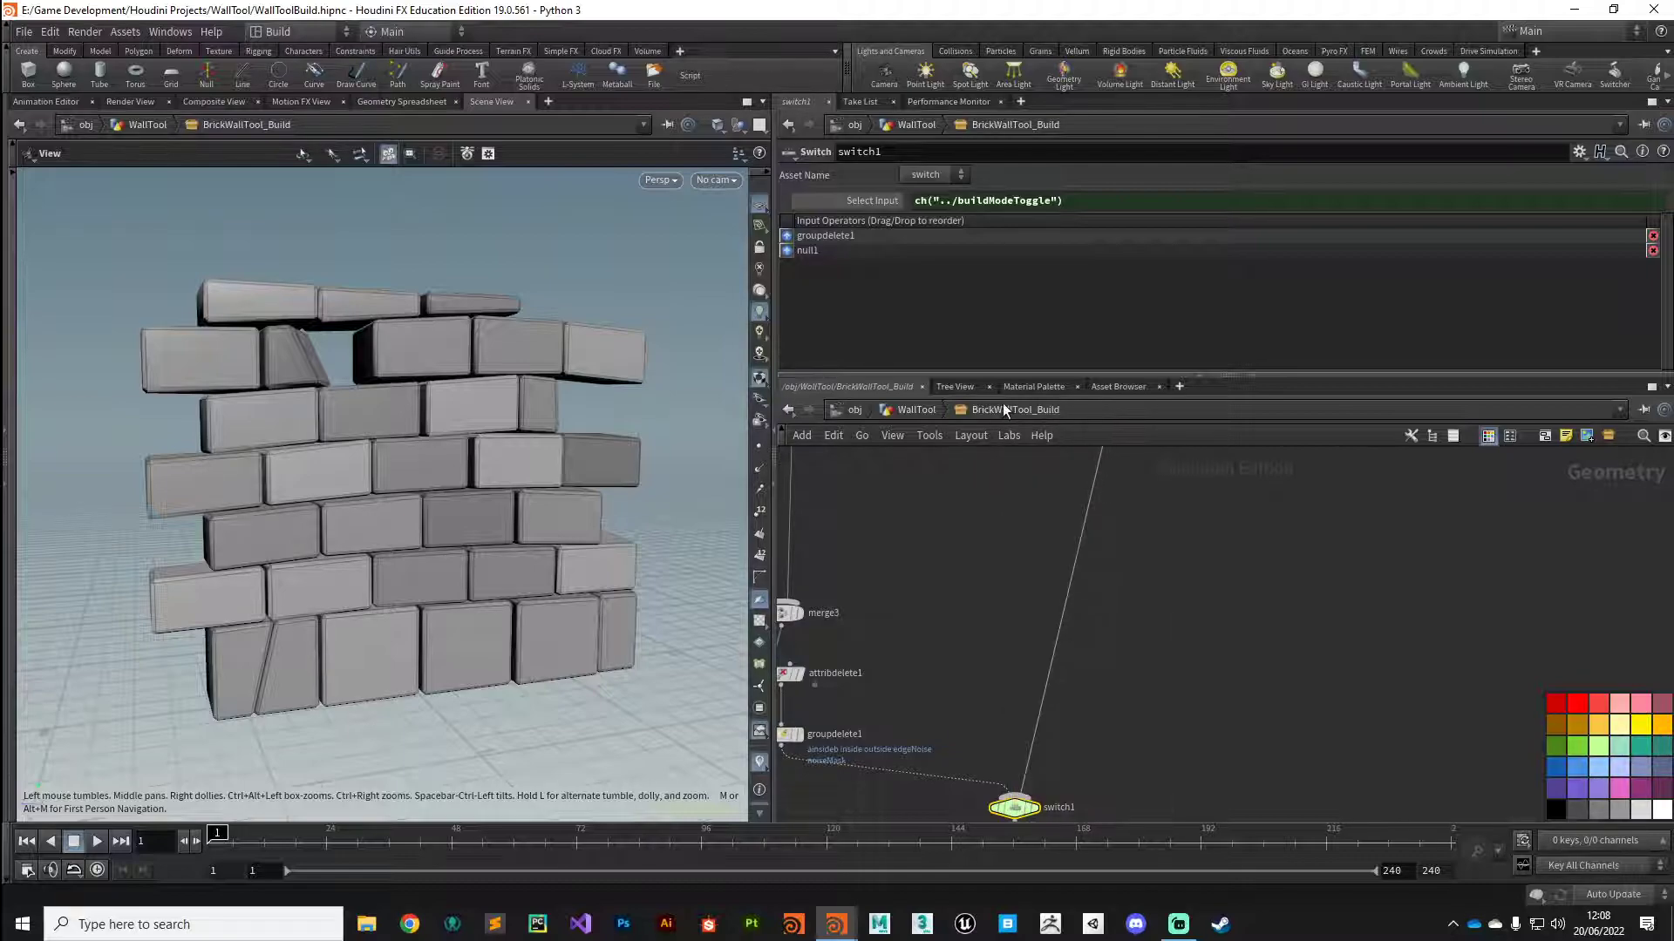
{"action": "right_click", "coordinate": [1006, 411]}
{"action": "left_click", "coordinate": [1044, 802]}
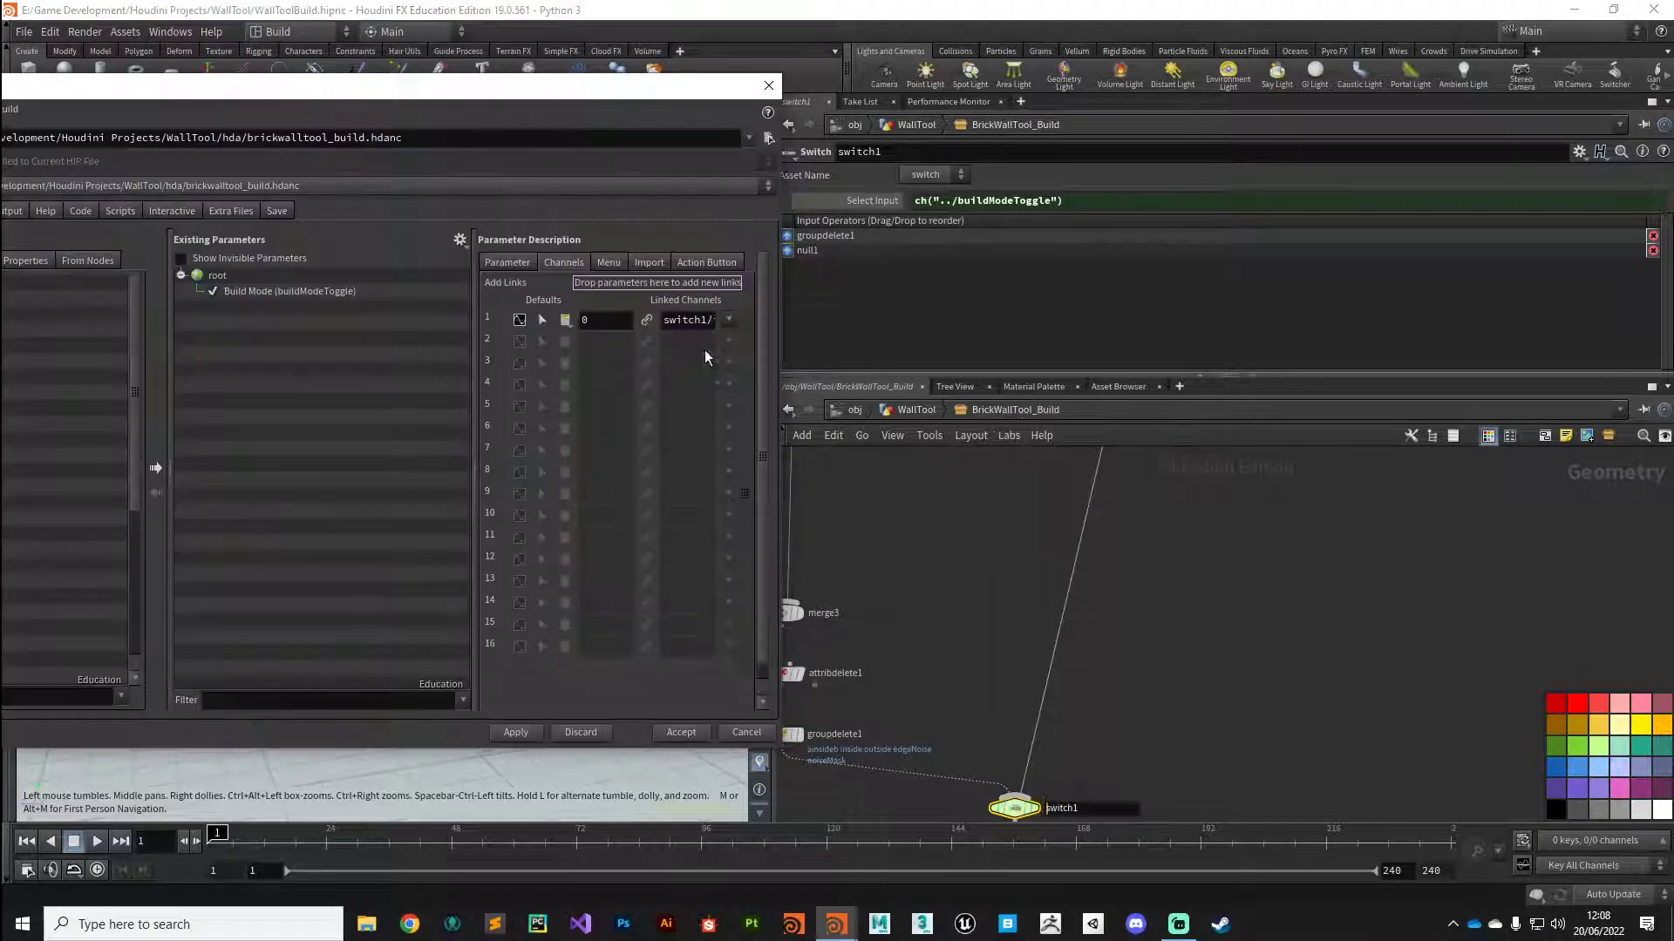
{"action": "left_click_drag", "start_coordinate": [501, 81], "coordinate": [343, 95]}
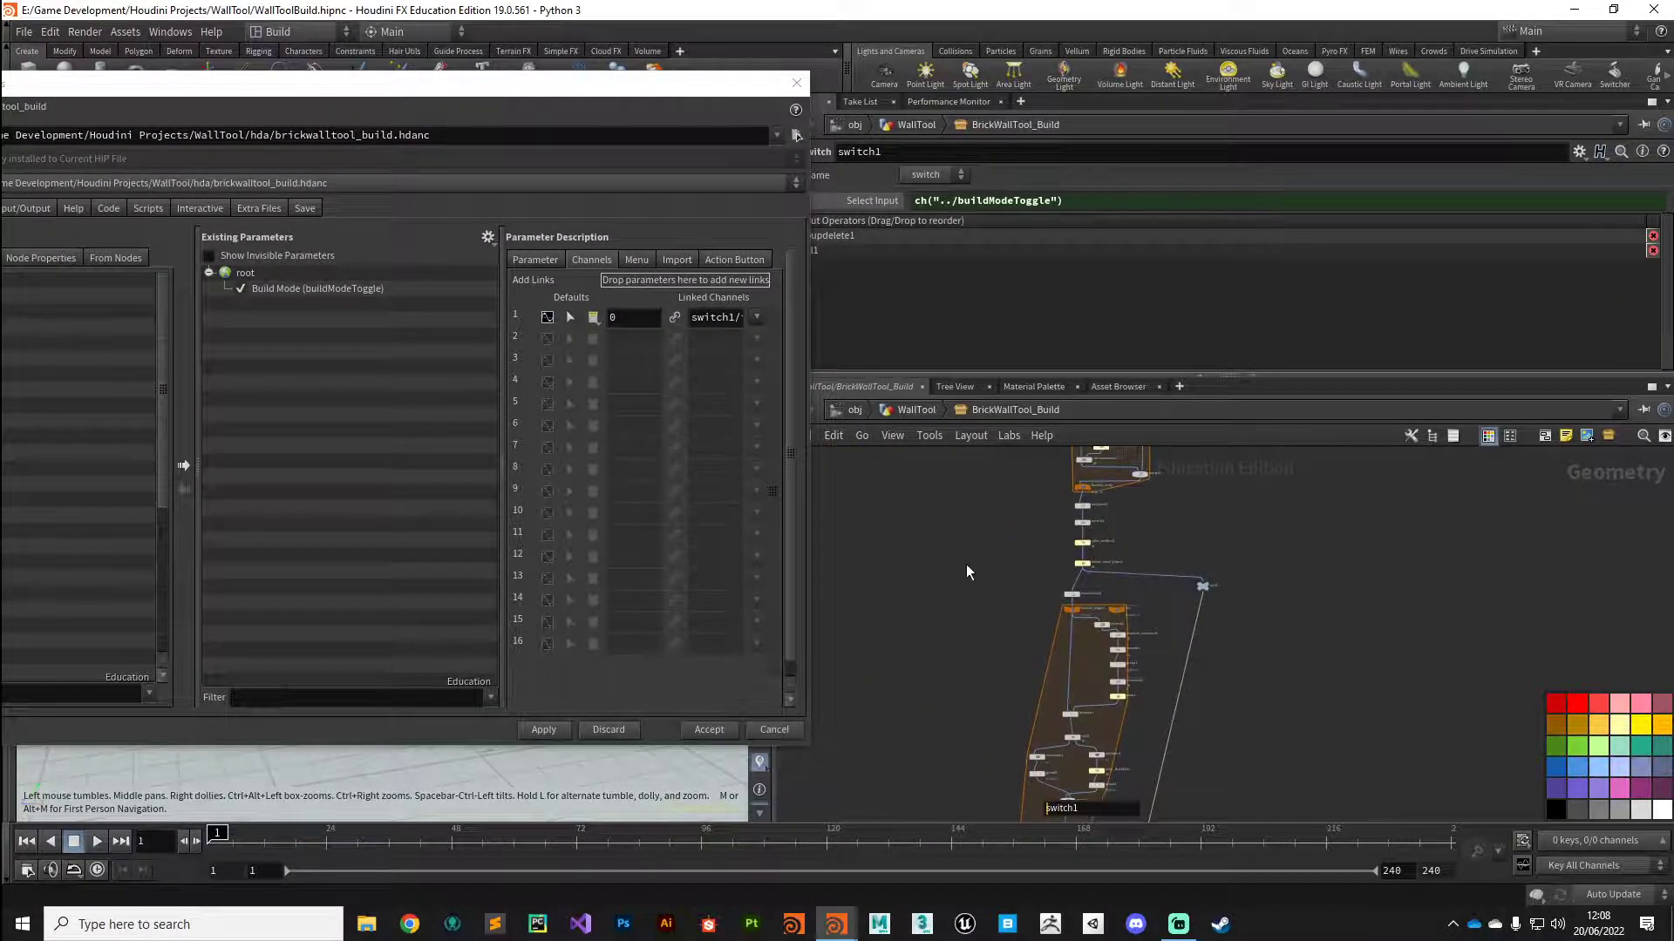
Pan and zoom the network editor up to the Sub-Network inputs.
{"action": "middle_click_drag", "start_coordinate": [967, 572], "coordinate": [928, 625]}
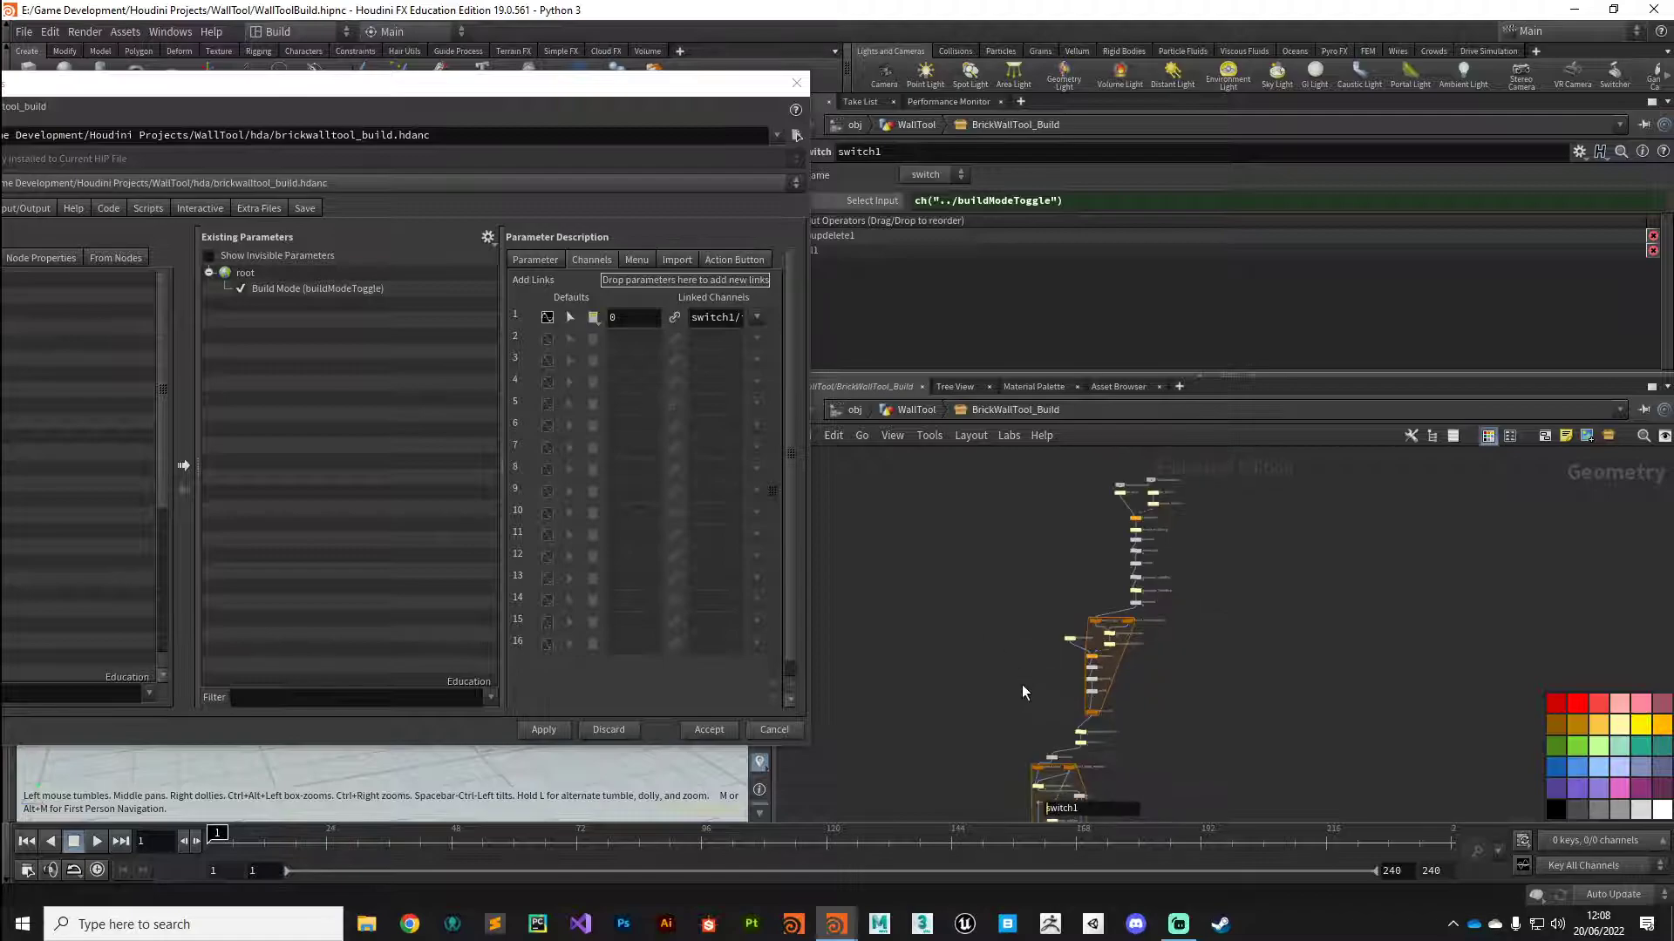
{"action": "scroll", "coordinate": [1104, 501], "scroll_direction": "up", "scroll_amount": 3}
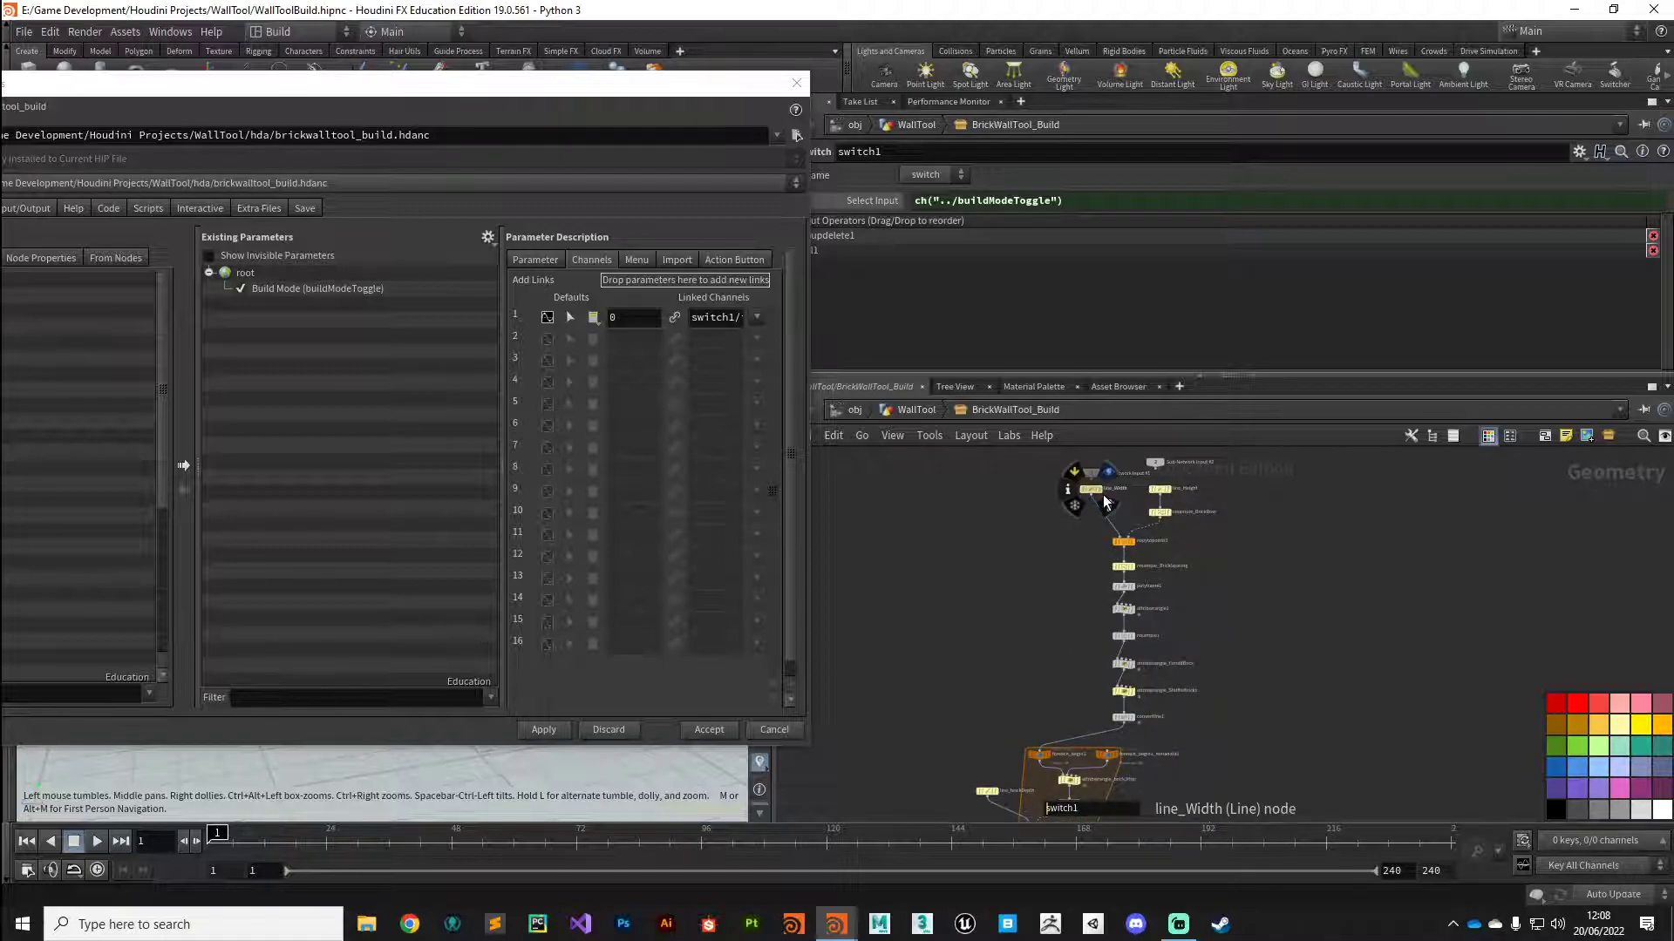
{"action": "scroll", "coordinate": [1168, 488], "scroll_direction": "up", "scroll_amount": 2}
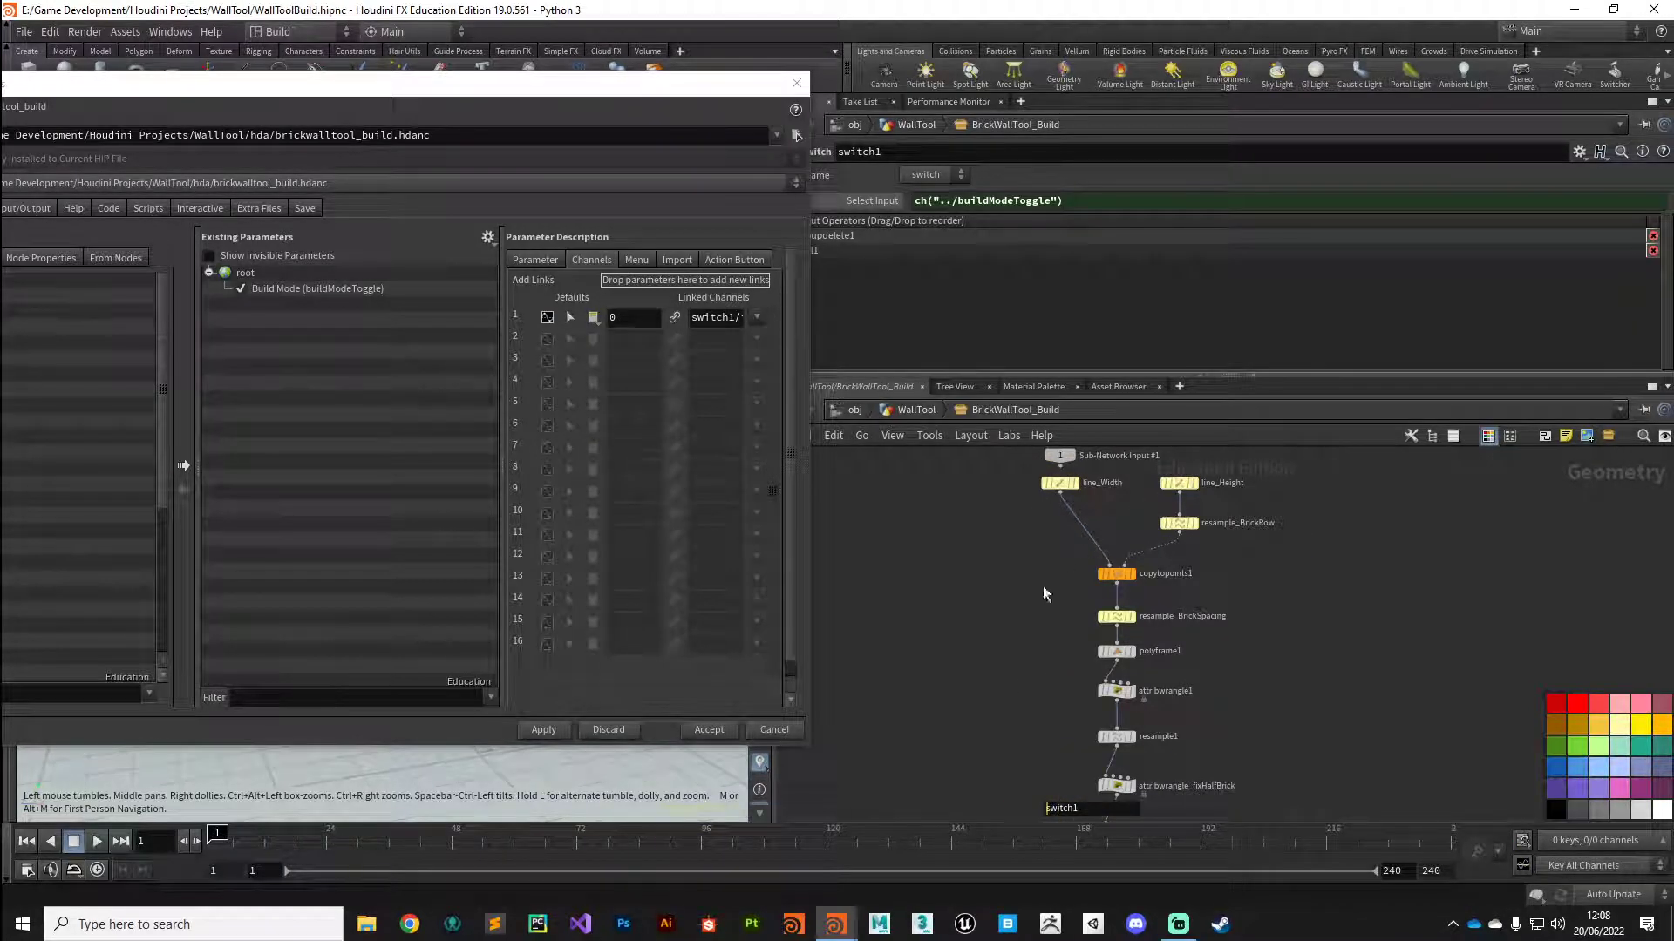
{"action": "scroll", "coordinate": [1017, 672], "scroll_direction": "down", "scroll_amount": 4}
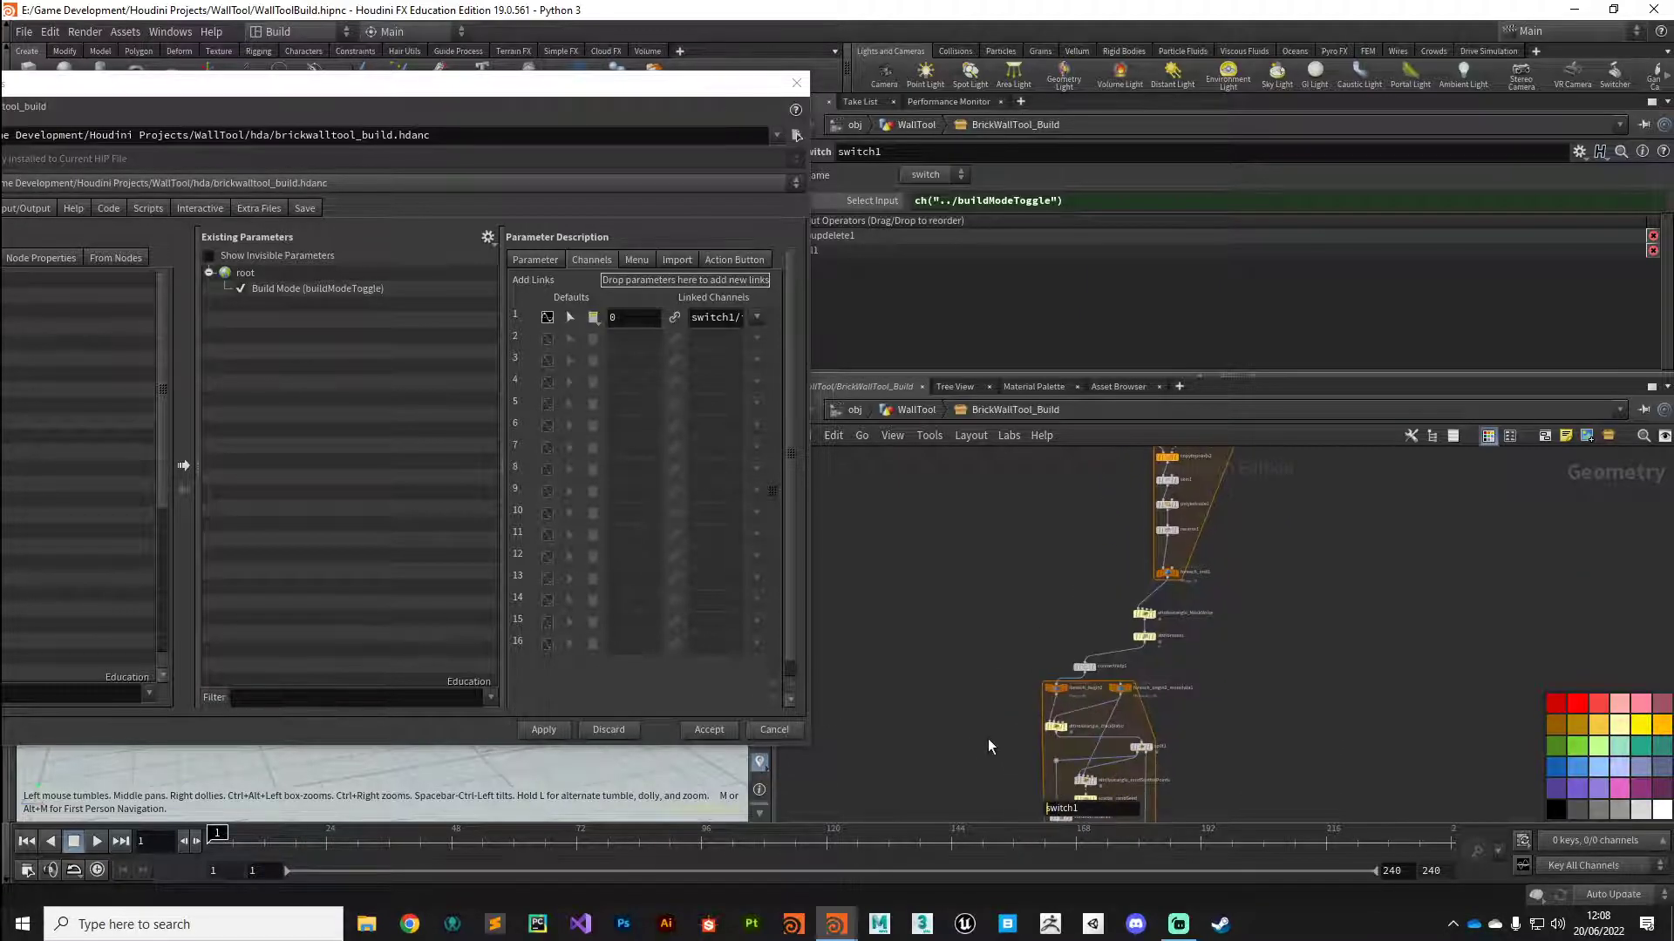
{"action": "scroll", "coordinate": [976, 749], "scroll_direction": "up", "scroll_amount": 2}
{"action": "scroll", "coordinate": [977, 547], "scroll_direction": "down", "scroll_amount": 2}
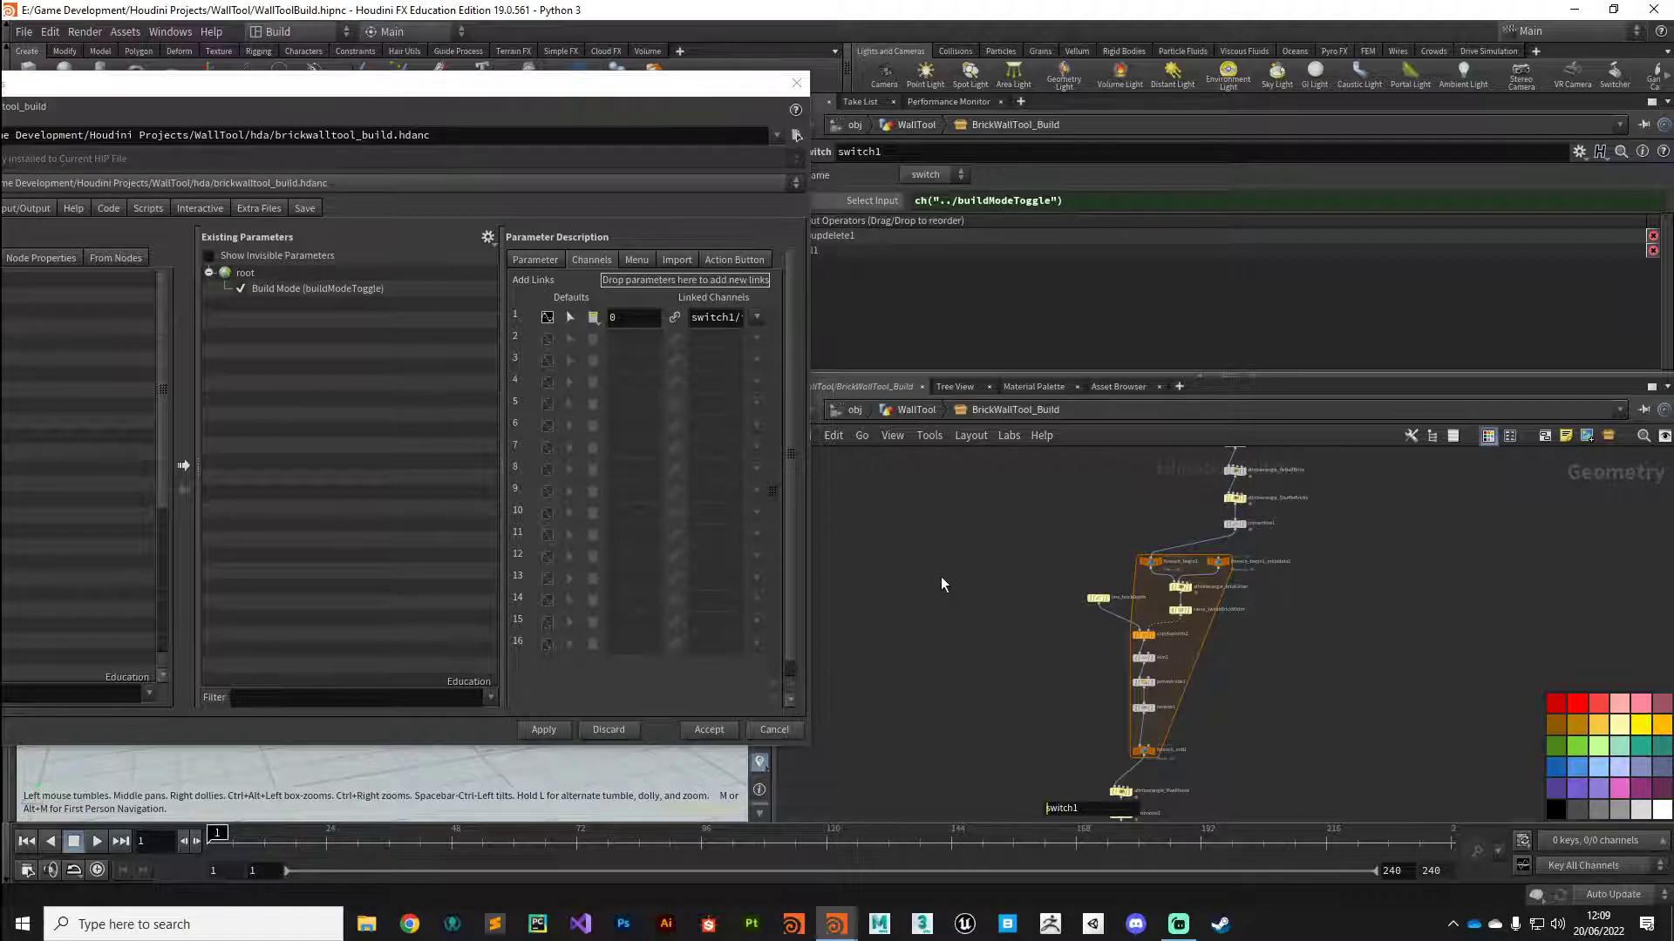
{"action": "scroll", "coordinate": [974, 568], "scroll_direction": "up", "scroll_amount": 5}
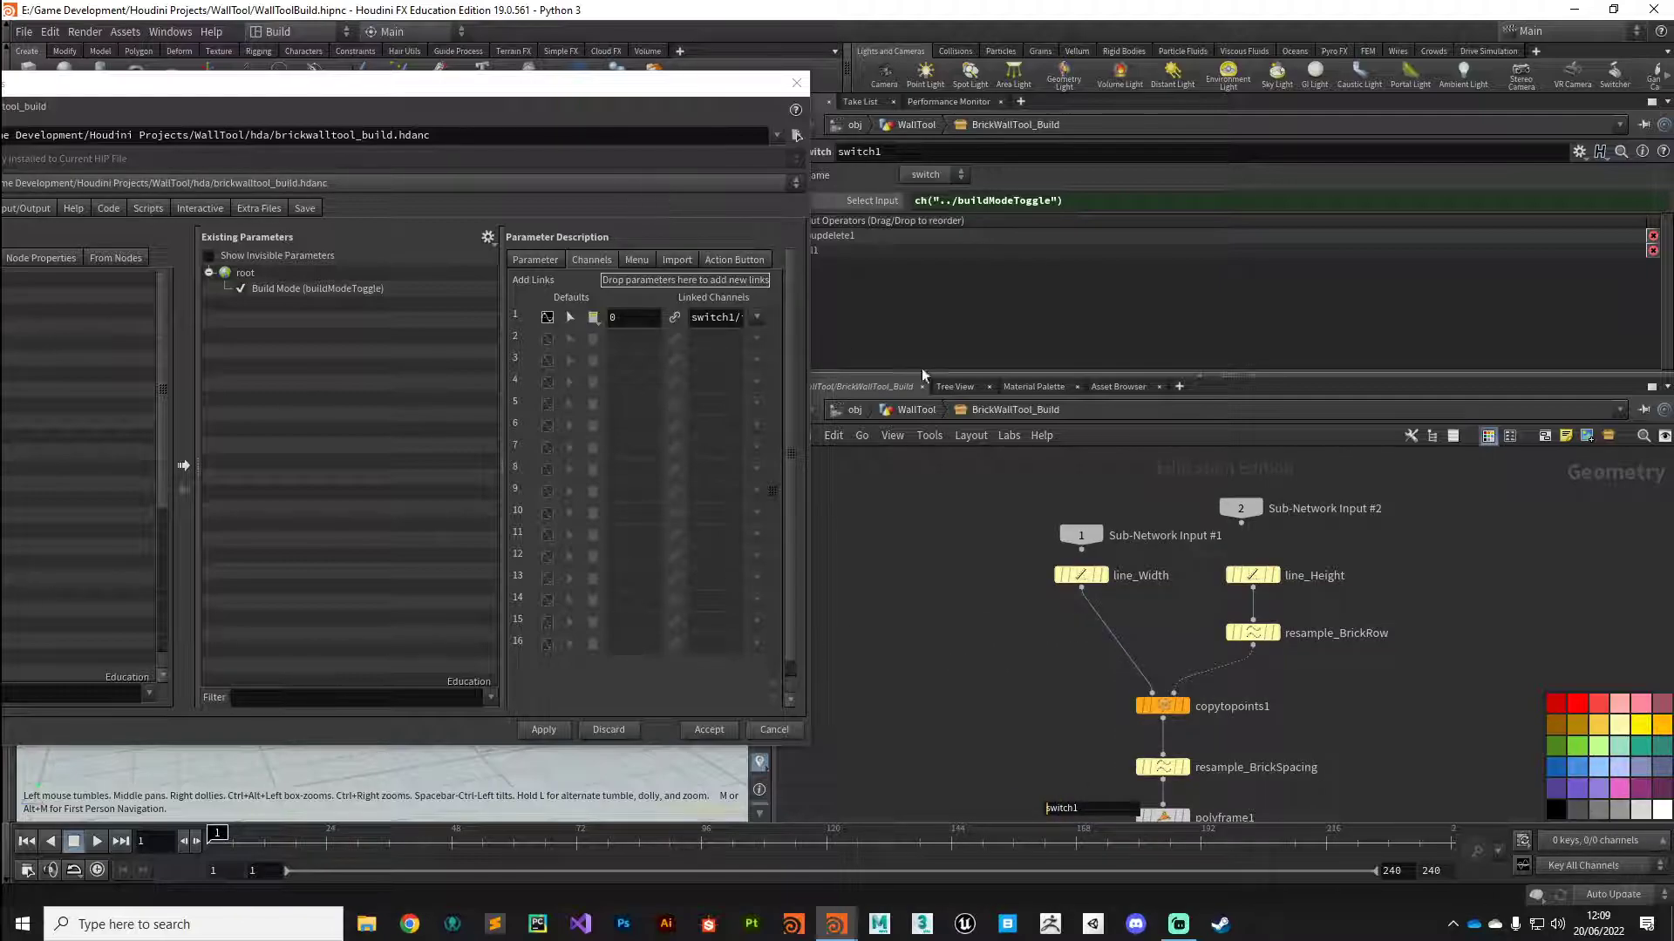
Promote line_Width's Length to the asset as Wall Length, named wallLenght.
{"action": "left_click", "coordinate": [1079, 576]}
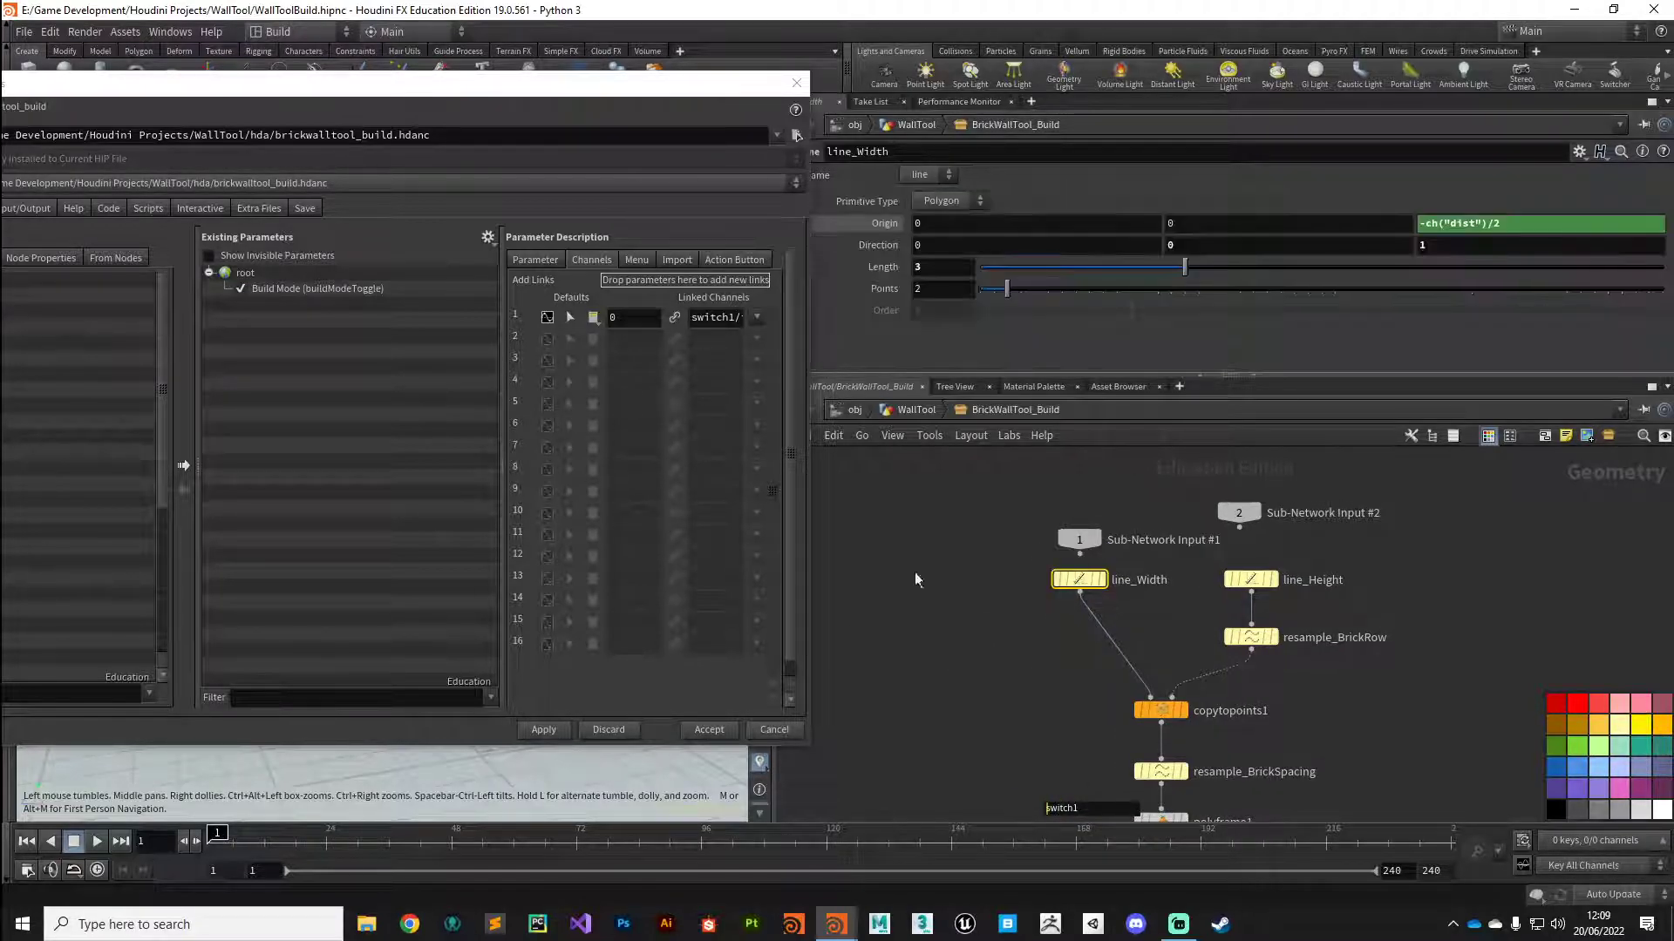
{"action": "left_click_drag", "start_coordinate": [599, 84], "coordinate": [576, 103]}
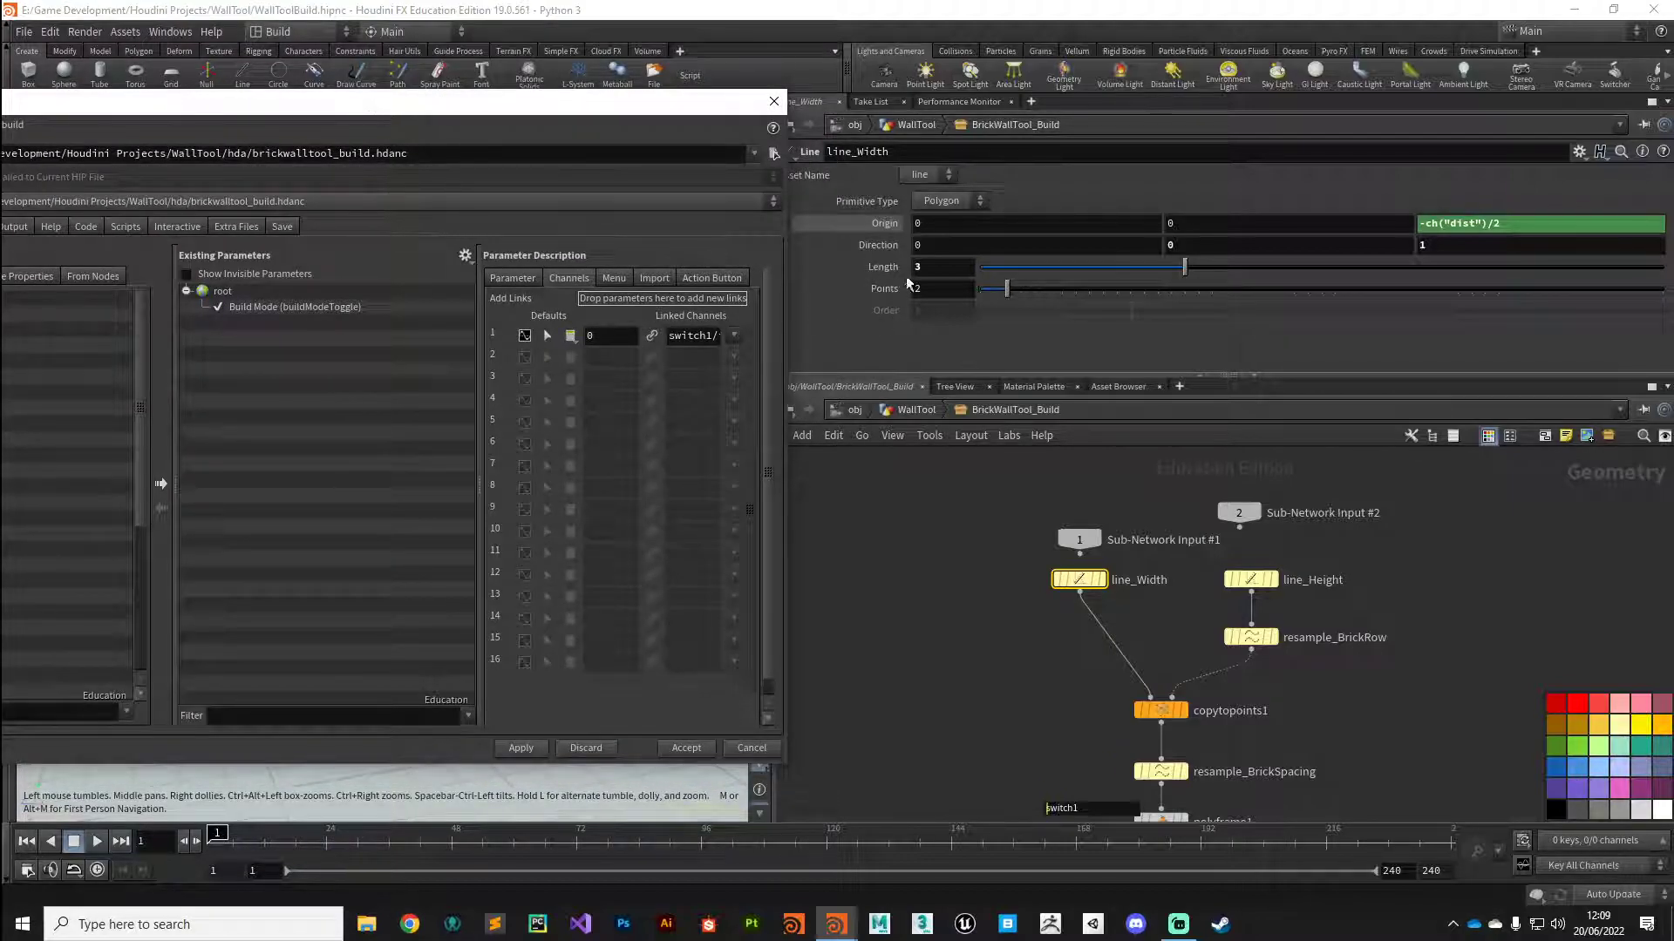
{"action": "left_click_drag", "start_coordinate": [889, 270], "coordinate": [223, 295]}
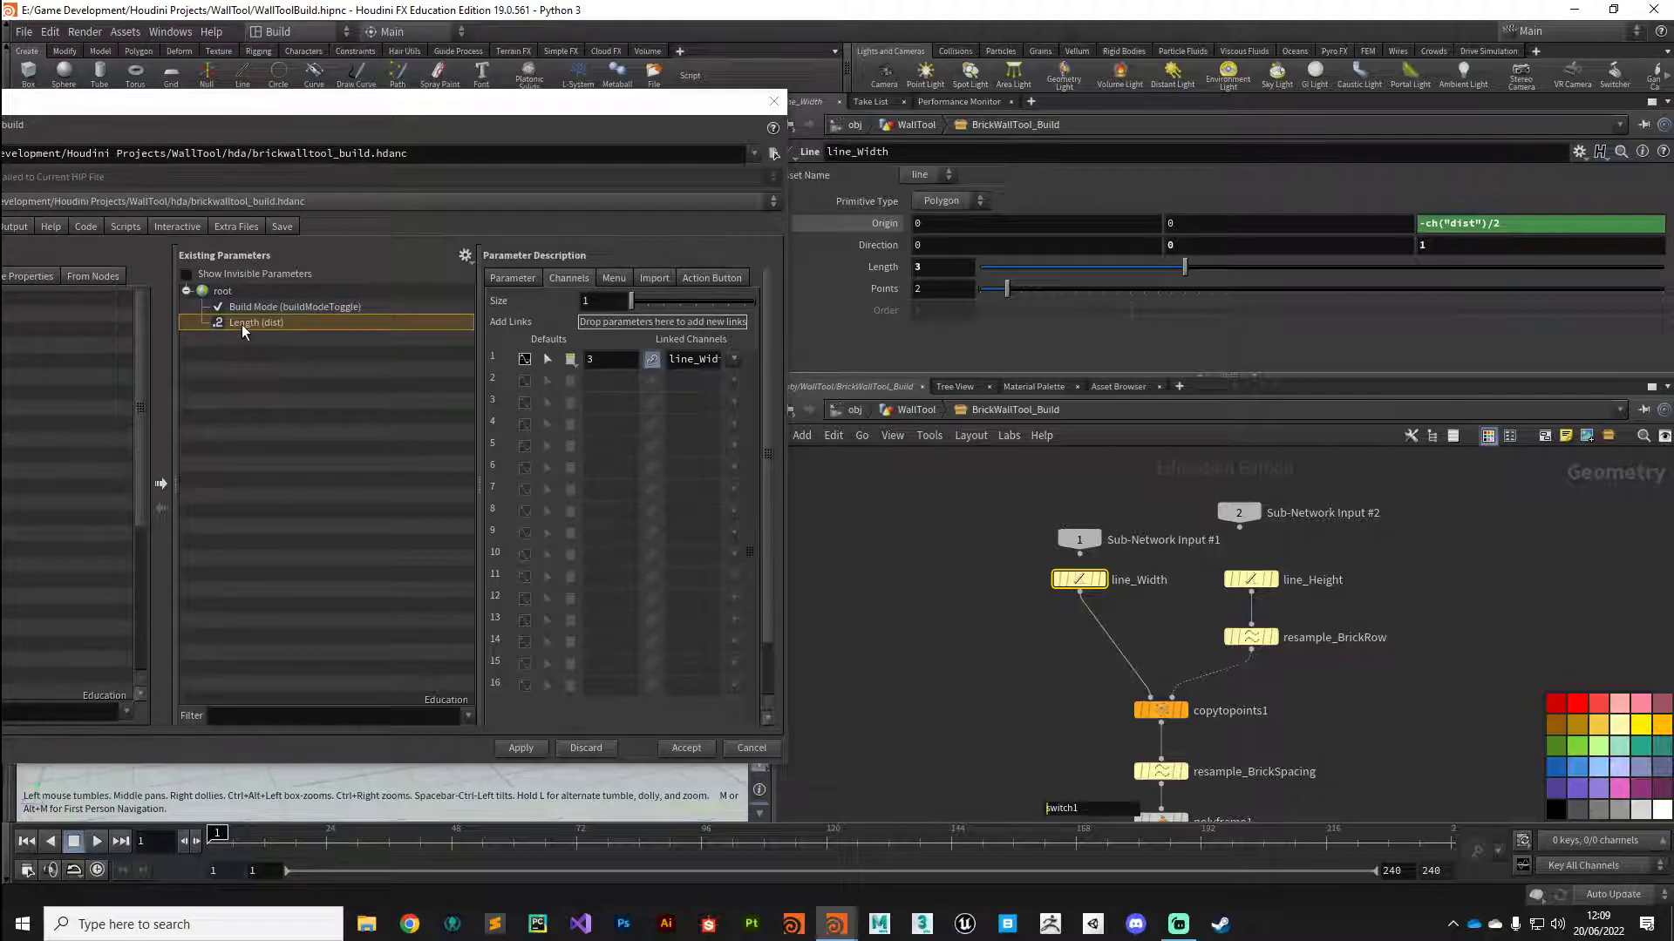
{"action": "left_click", "coordinate": [514, 279]}
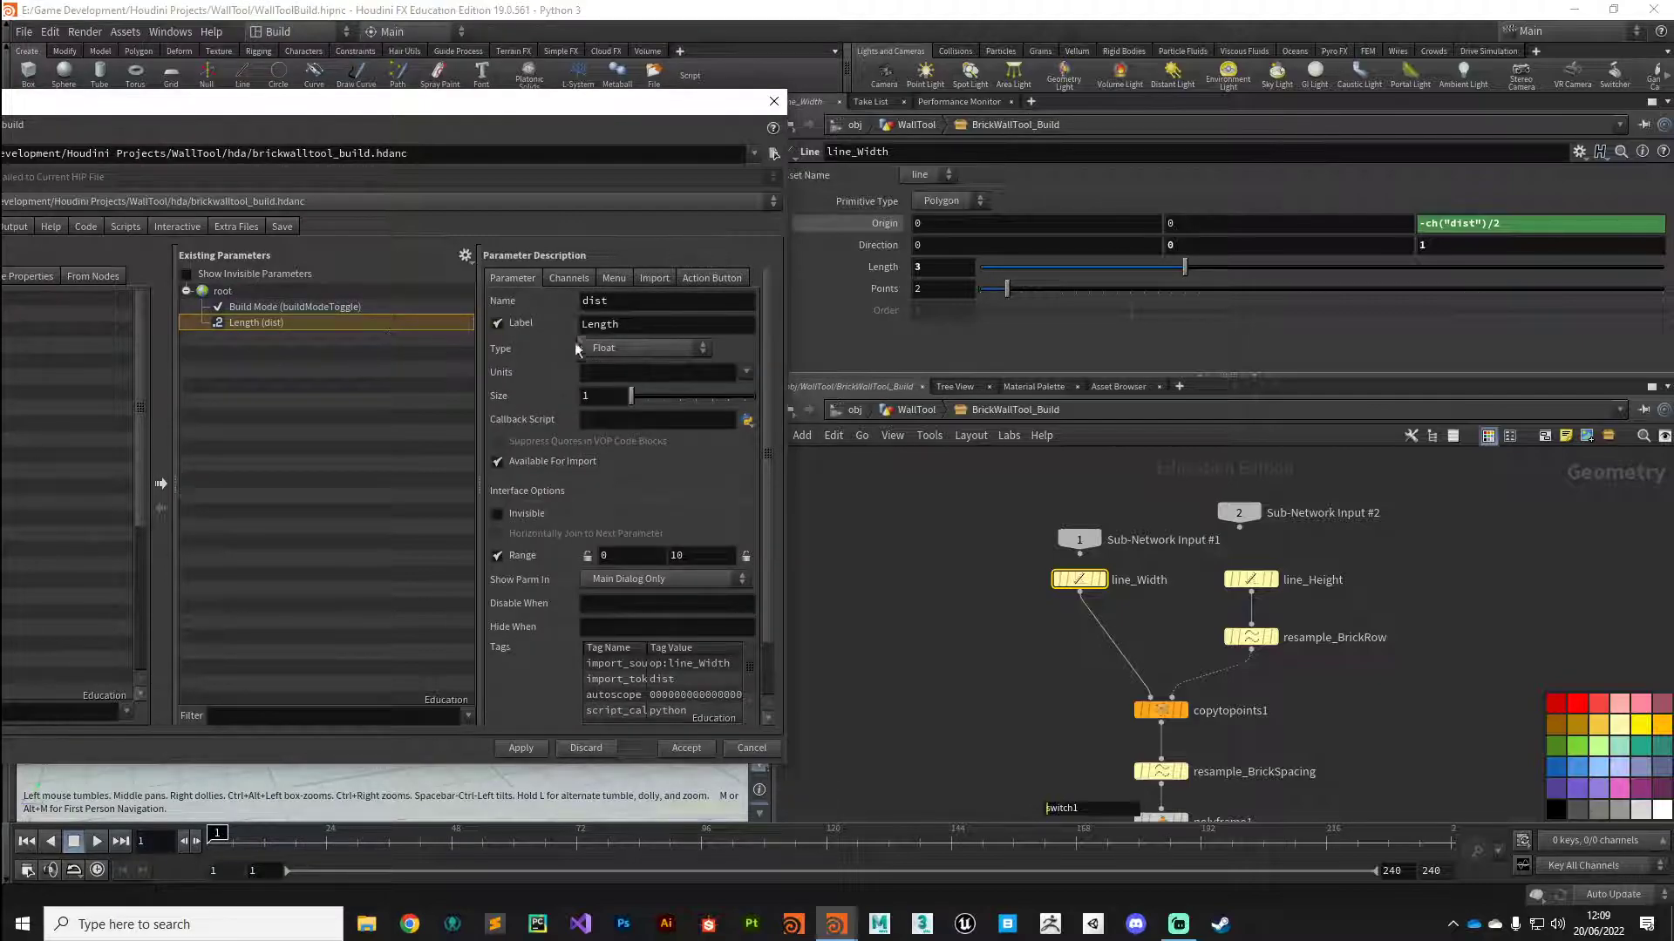
{"action": "left_click", "coordinate": [609, 324]}
{"action": "type", "text": "Wall"}
{"action": "left_click", "coordinate": [583, 303]}
{"action": "type", "text": "wall"}
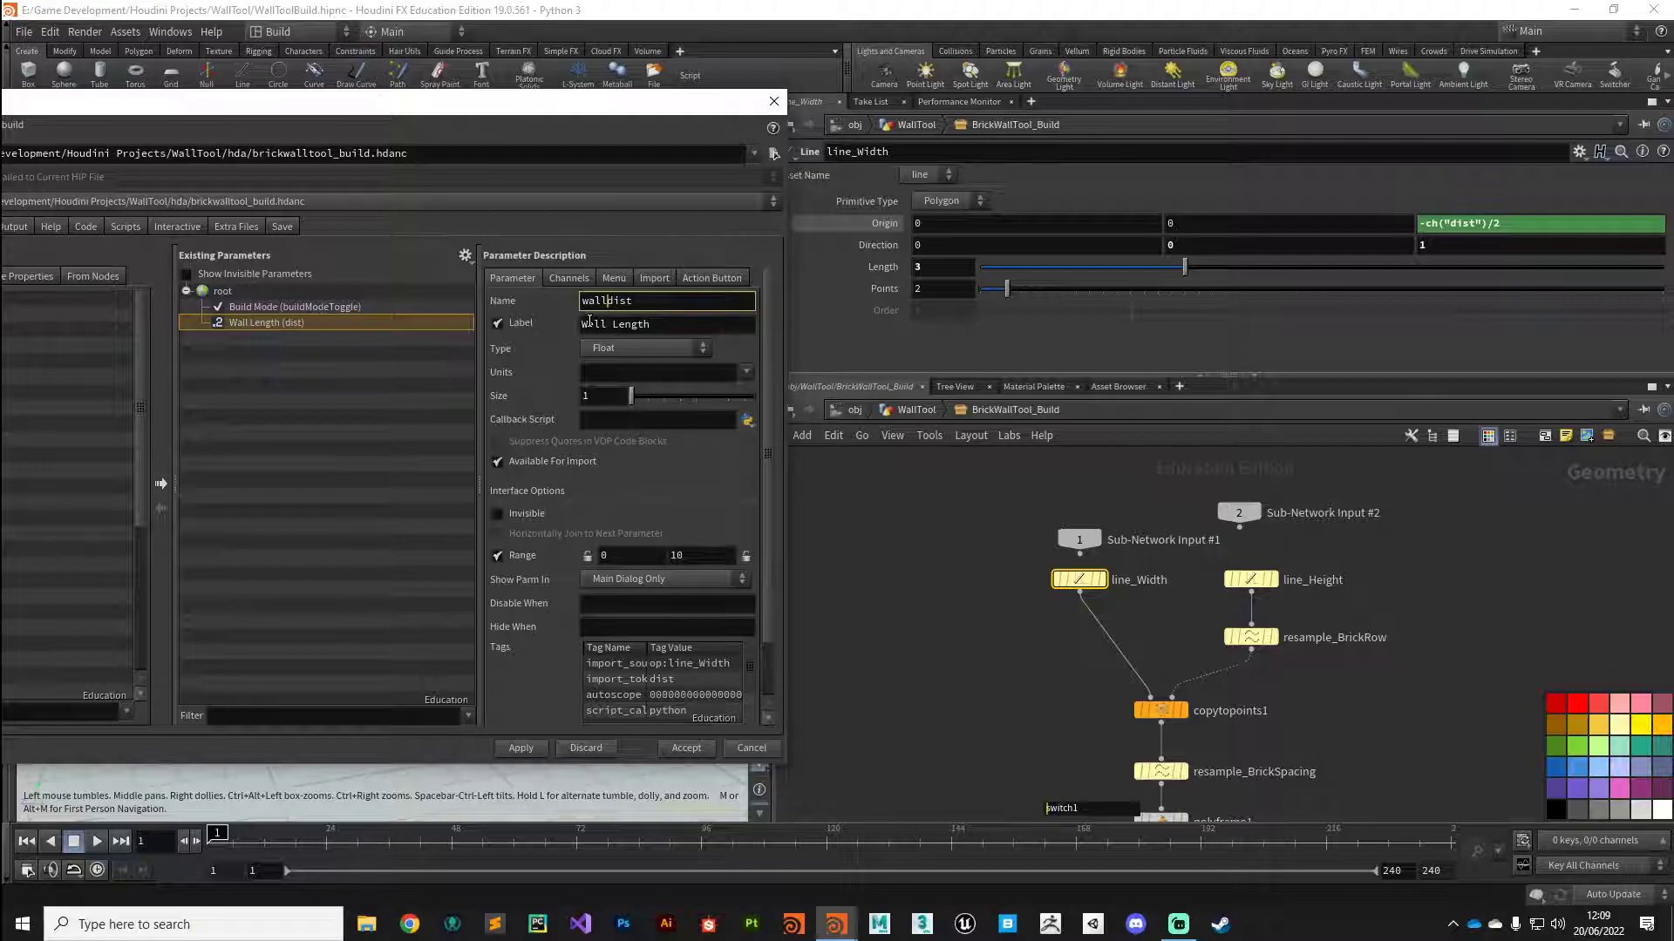
{"action": "type", "text": "Lenght"}
{"action": "key", "text": "Delete"}
{"action": "key", "text": "Delete"}
{"action": "left_click", "coordinate": [568, 277]}
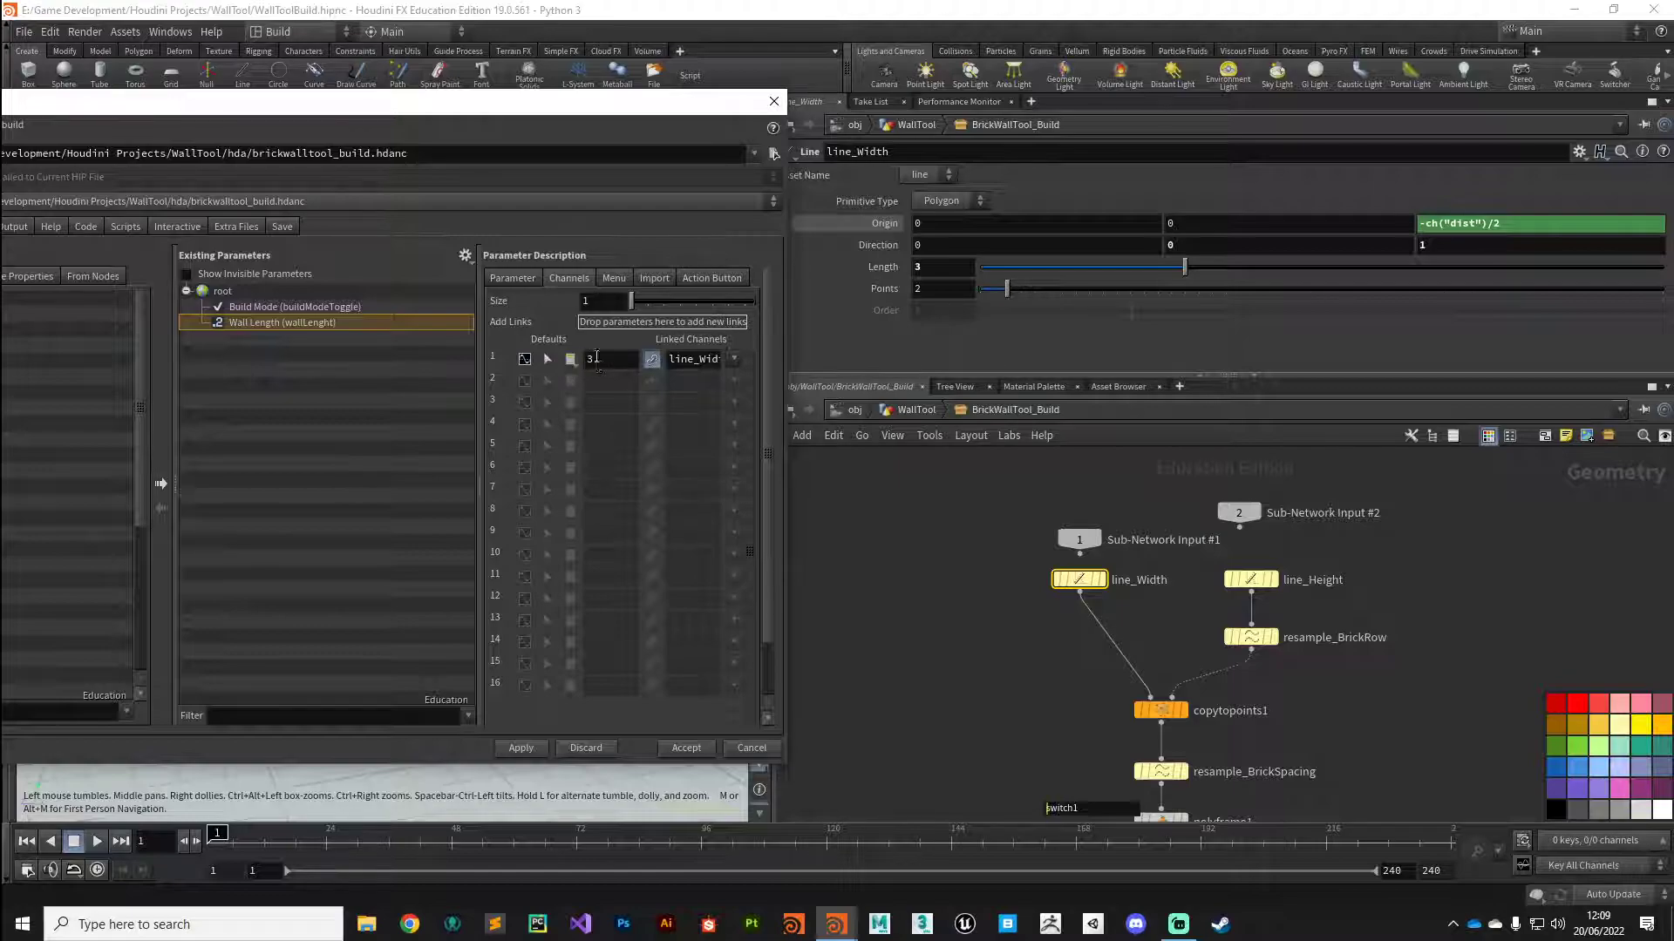
{"action": "left_click", "coordinate": [501, 280]}
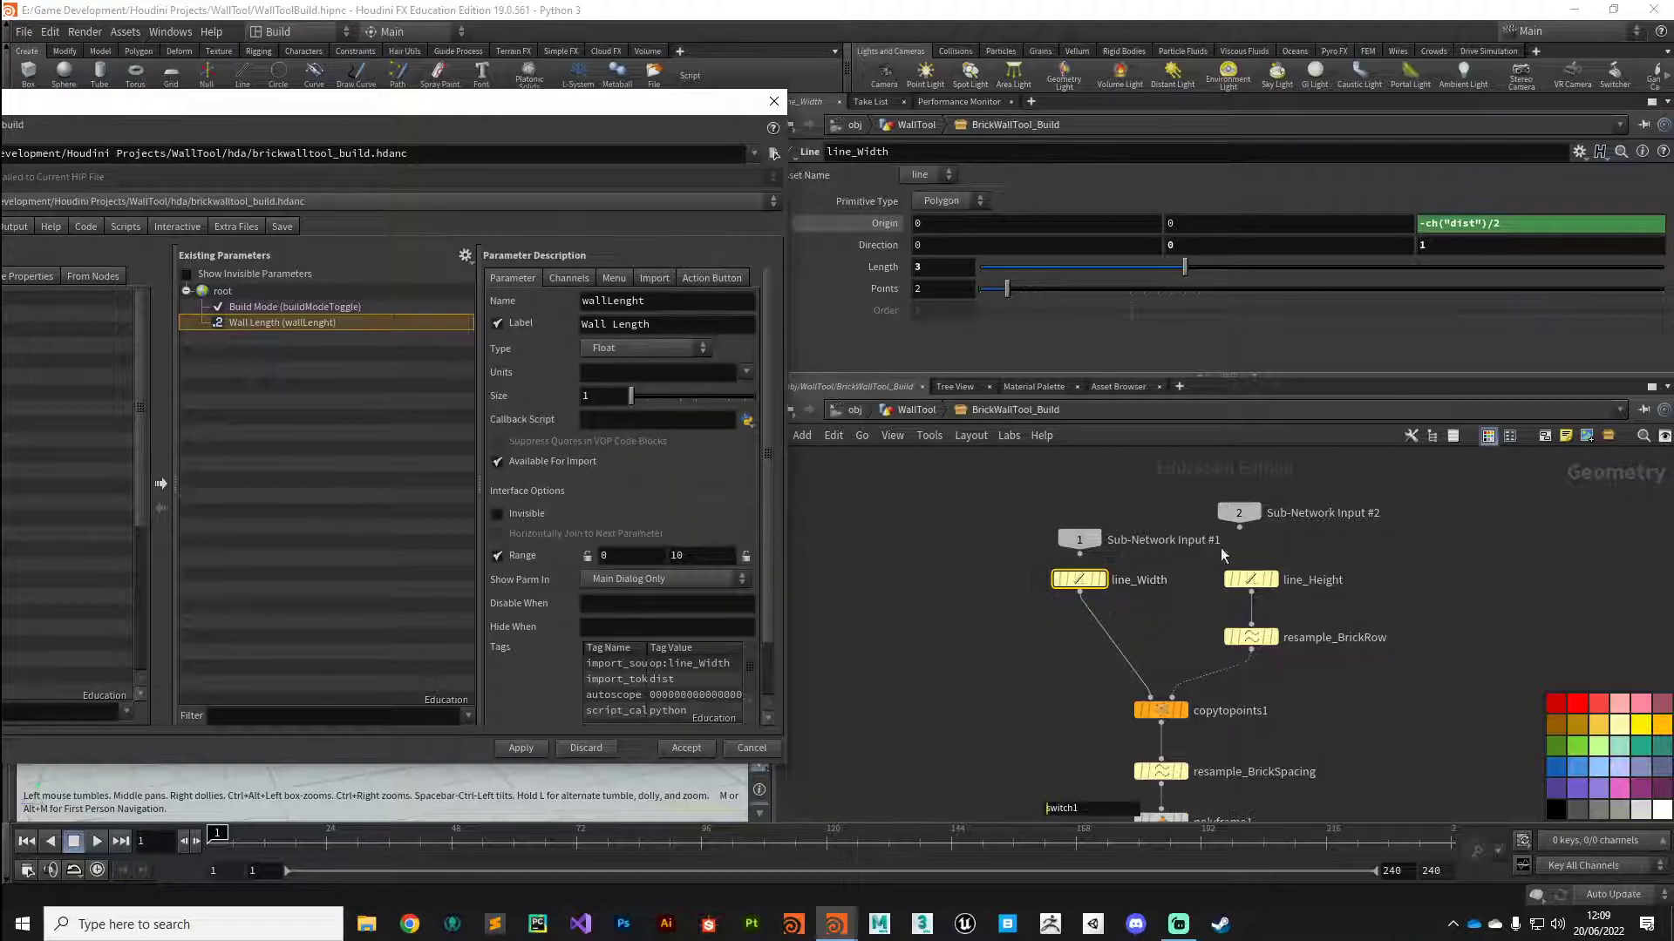
Promote line_Height's Length to the asset as parameter wallHeight, labelled 'Wall Height'.
{"action": "left_click", "coordinate": [1253, 582]}
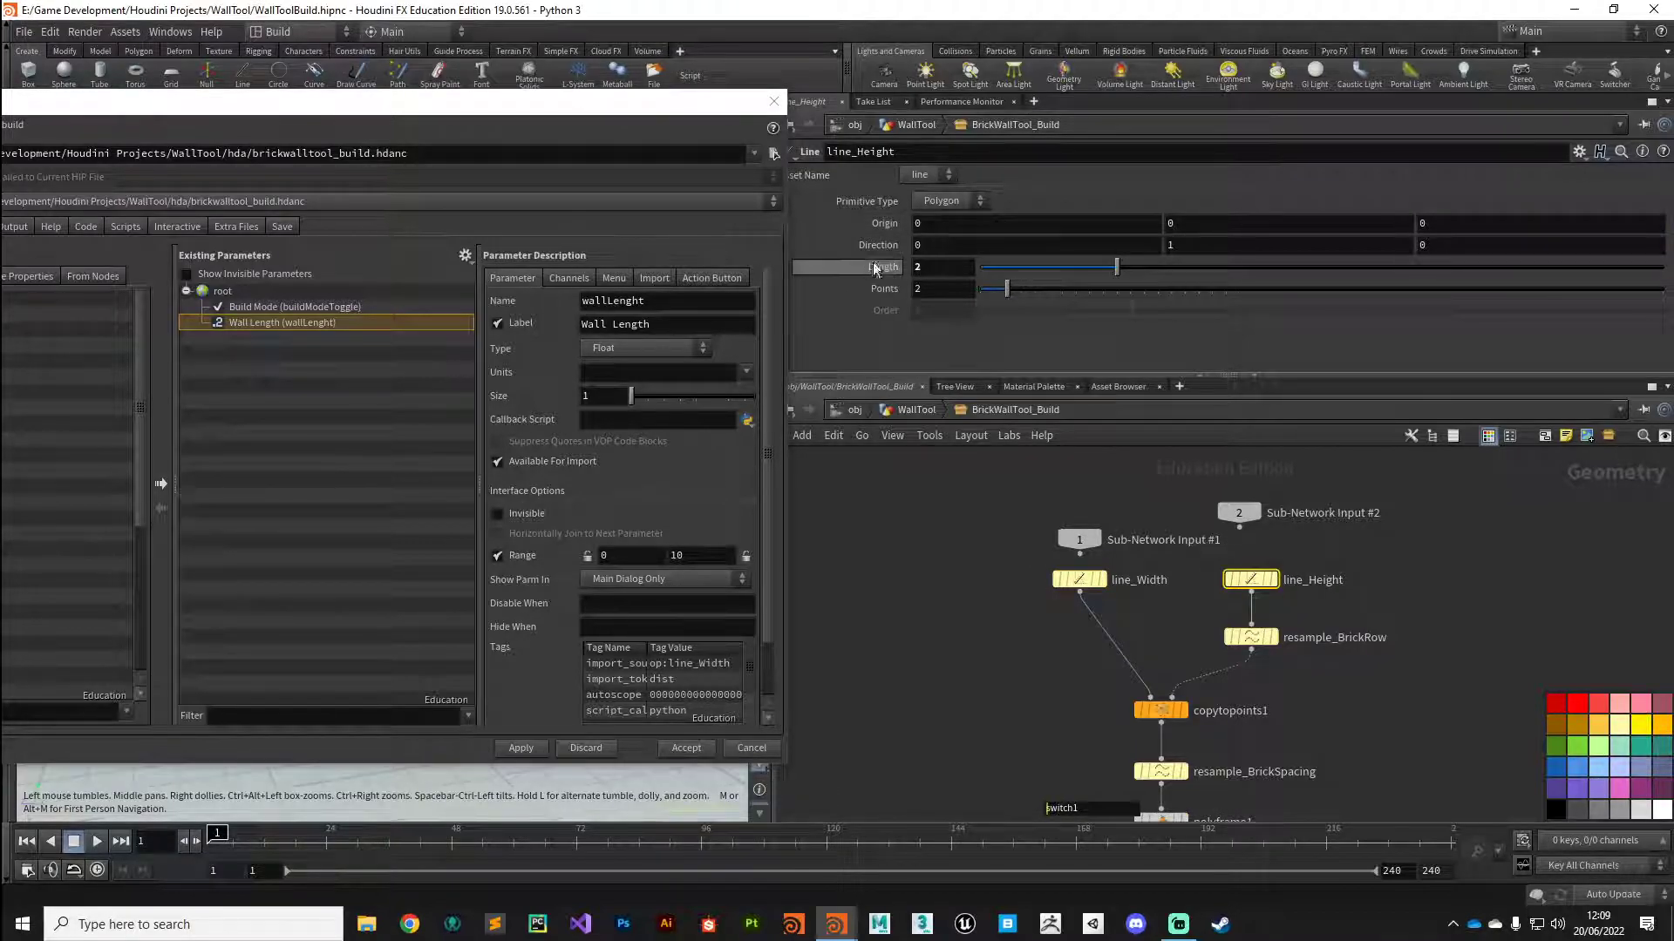
{"action": "left_click_drag", "start_coordinate": [891, 271], "coordinate": [213, 295]}
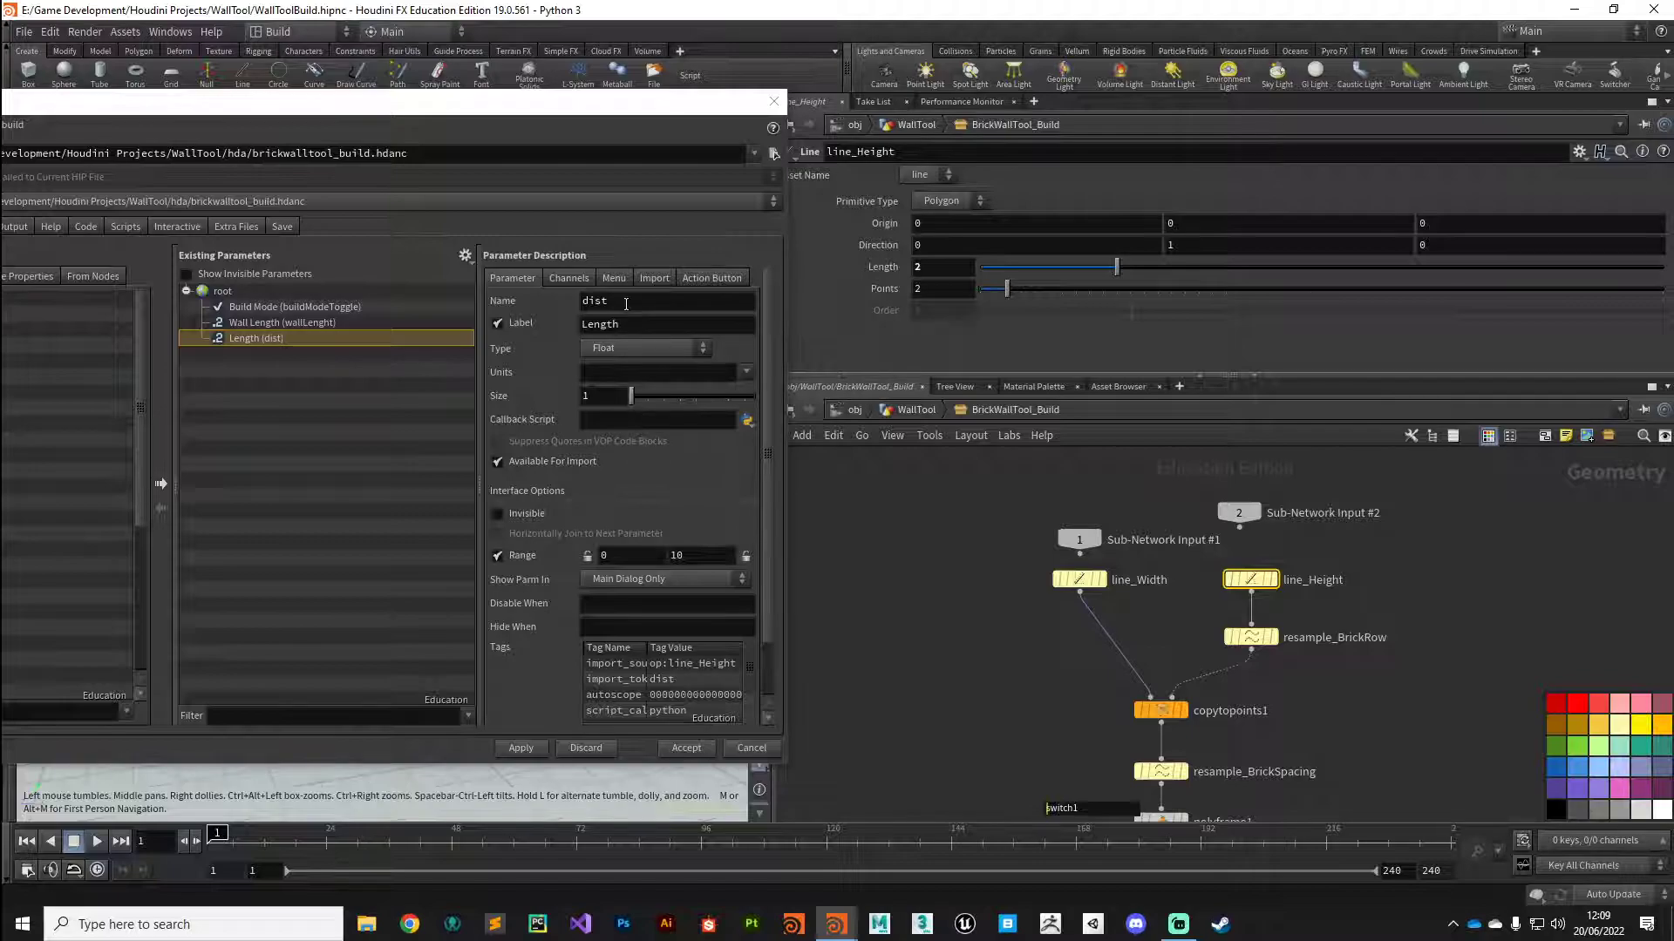
{"action": "double_click", "coordinate": [600, 303]}
{"action": "type", "text": "wall"}
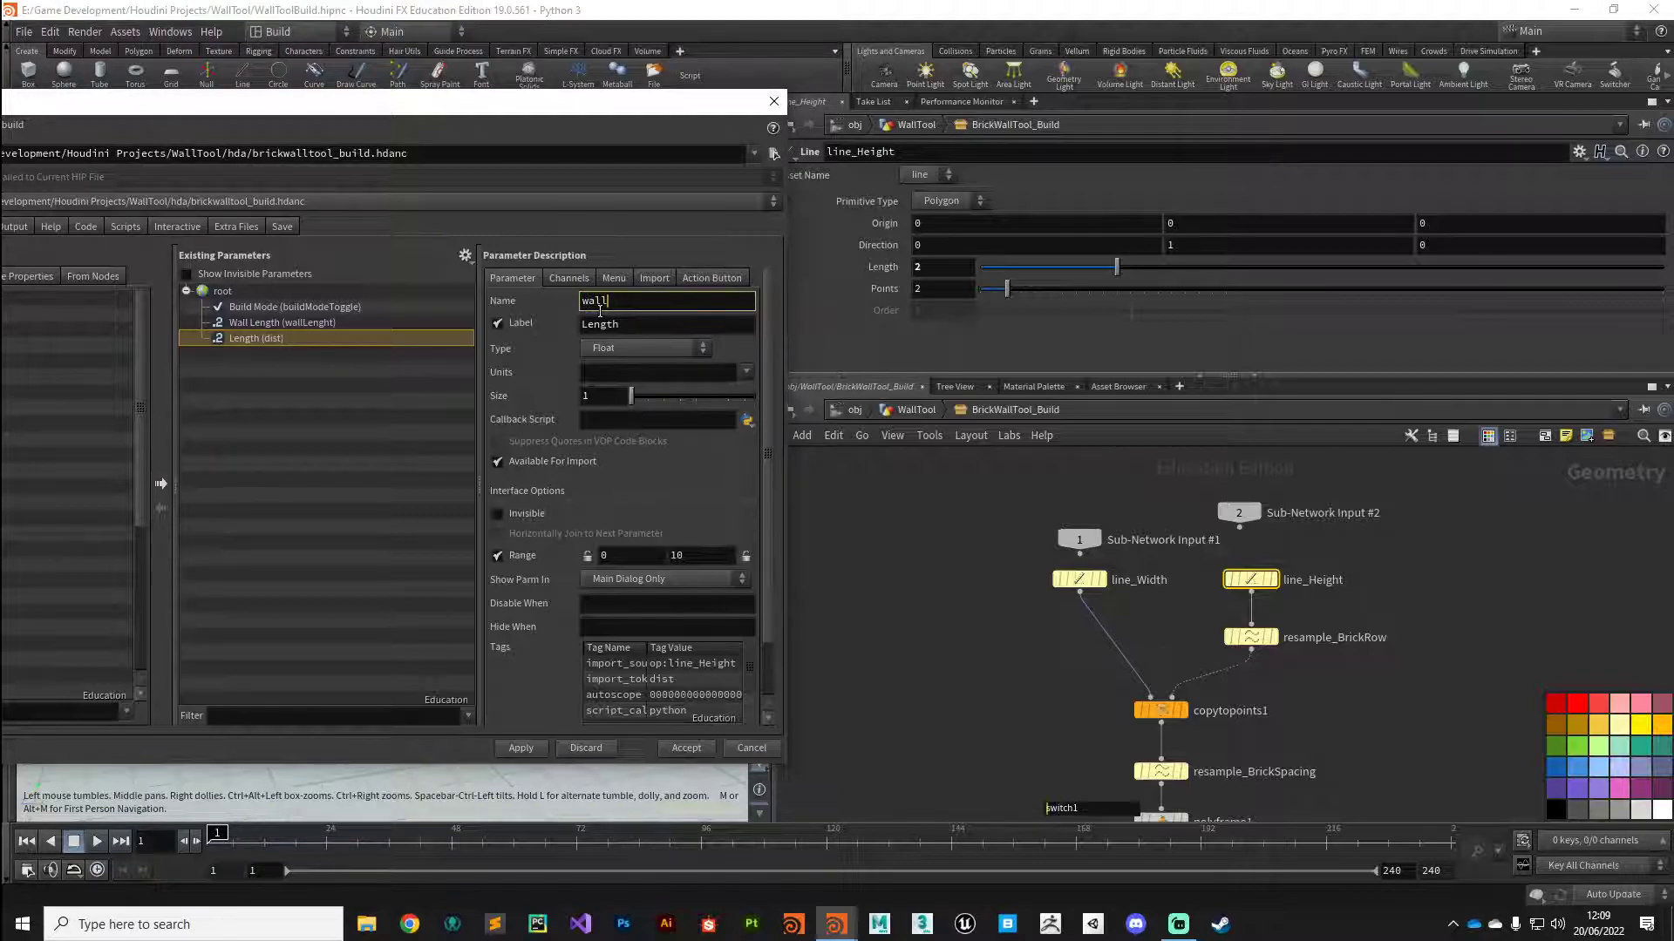
{"action": "type", "text": "Length"}
{"action": "key", "text": "BackSpace"}
{"action": "key", "text": "BackSpace"}
{"action": "key", "text": "BackSpace"}
{"action": "key", "text": "BackSpace"}
{"action": "key", "text": "BackSpace"}
{"action": "type", "text": "Height"}
{"action": "key", "text": "Tab"}
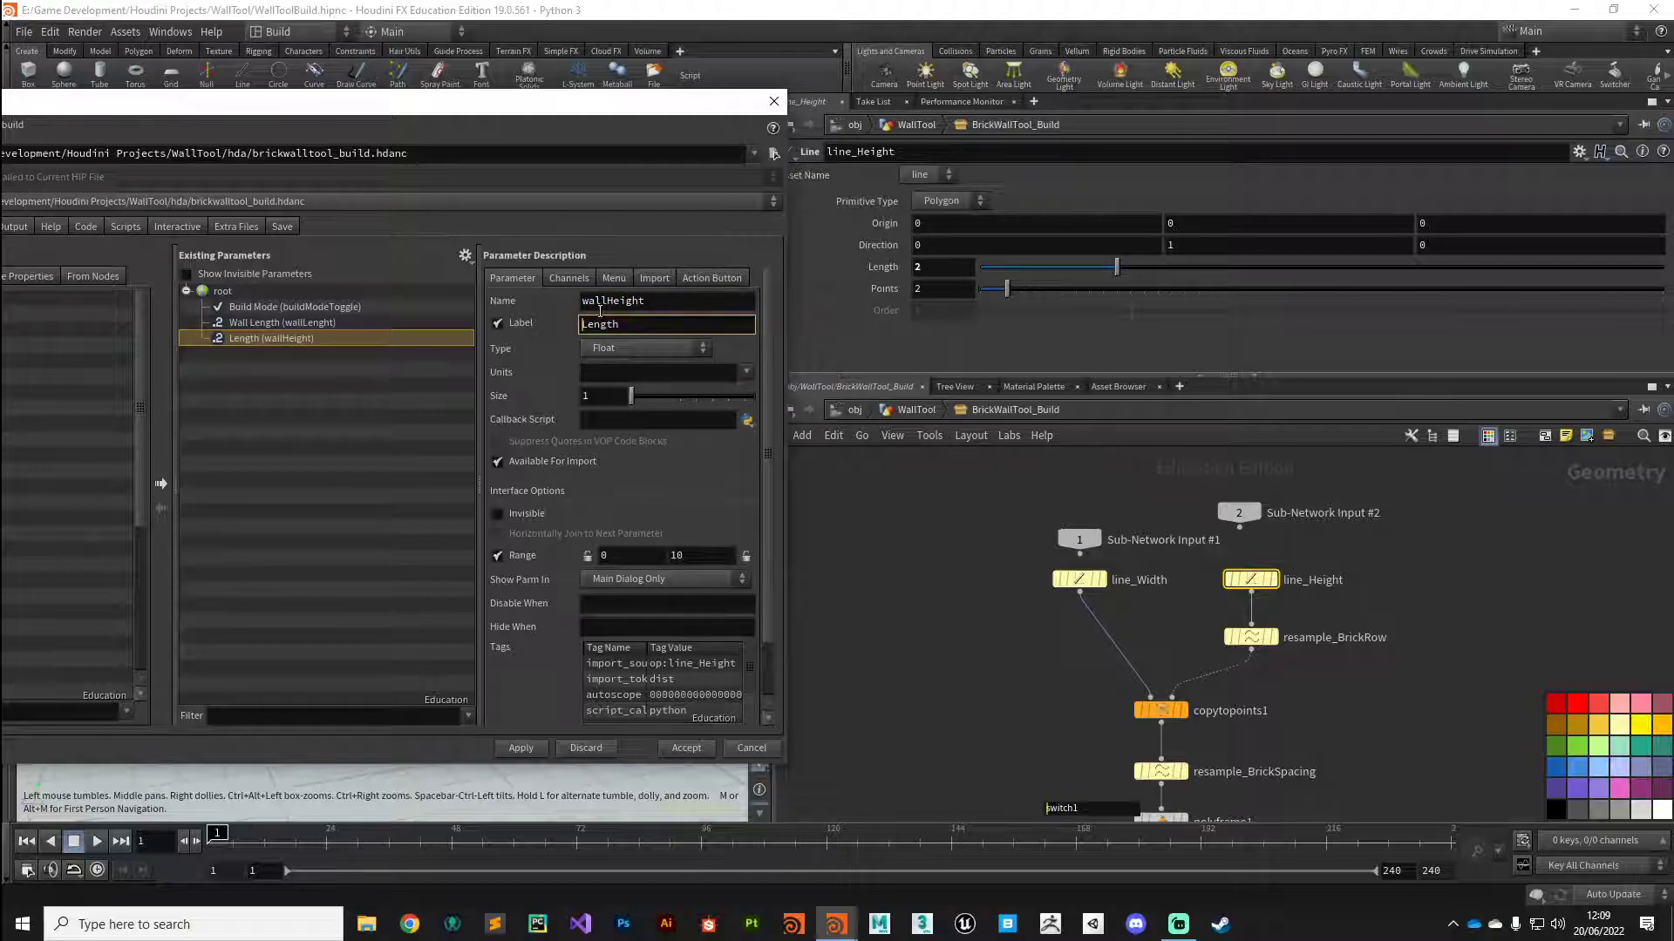
{"action": "type", "text": "Wall Height"}
{"action": "key", "text": "Delete"}
{"action": "key", "text": "Delete"}
{"action": "key", "text": "Delete"}
{"action": "key", "text": "Delete"}
{"action": "key", "text": "Delete"}
{"action": "key", "text": "Delete"}
Promote resample_BrickRow's Segments as parameter brickRows labelled 'Rows', and verify its channel link.
{"action": "left_click", "coordinate": [1253, 639]}
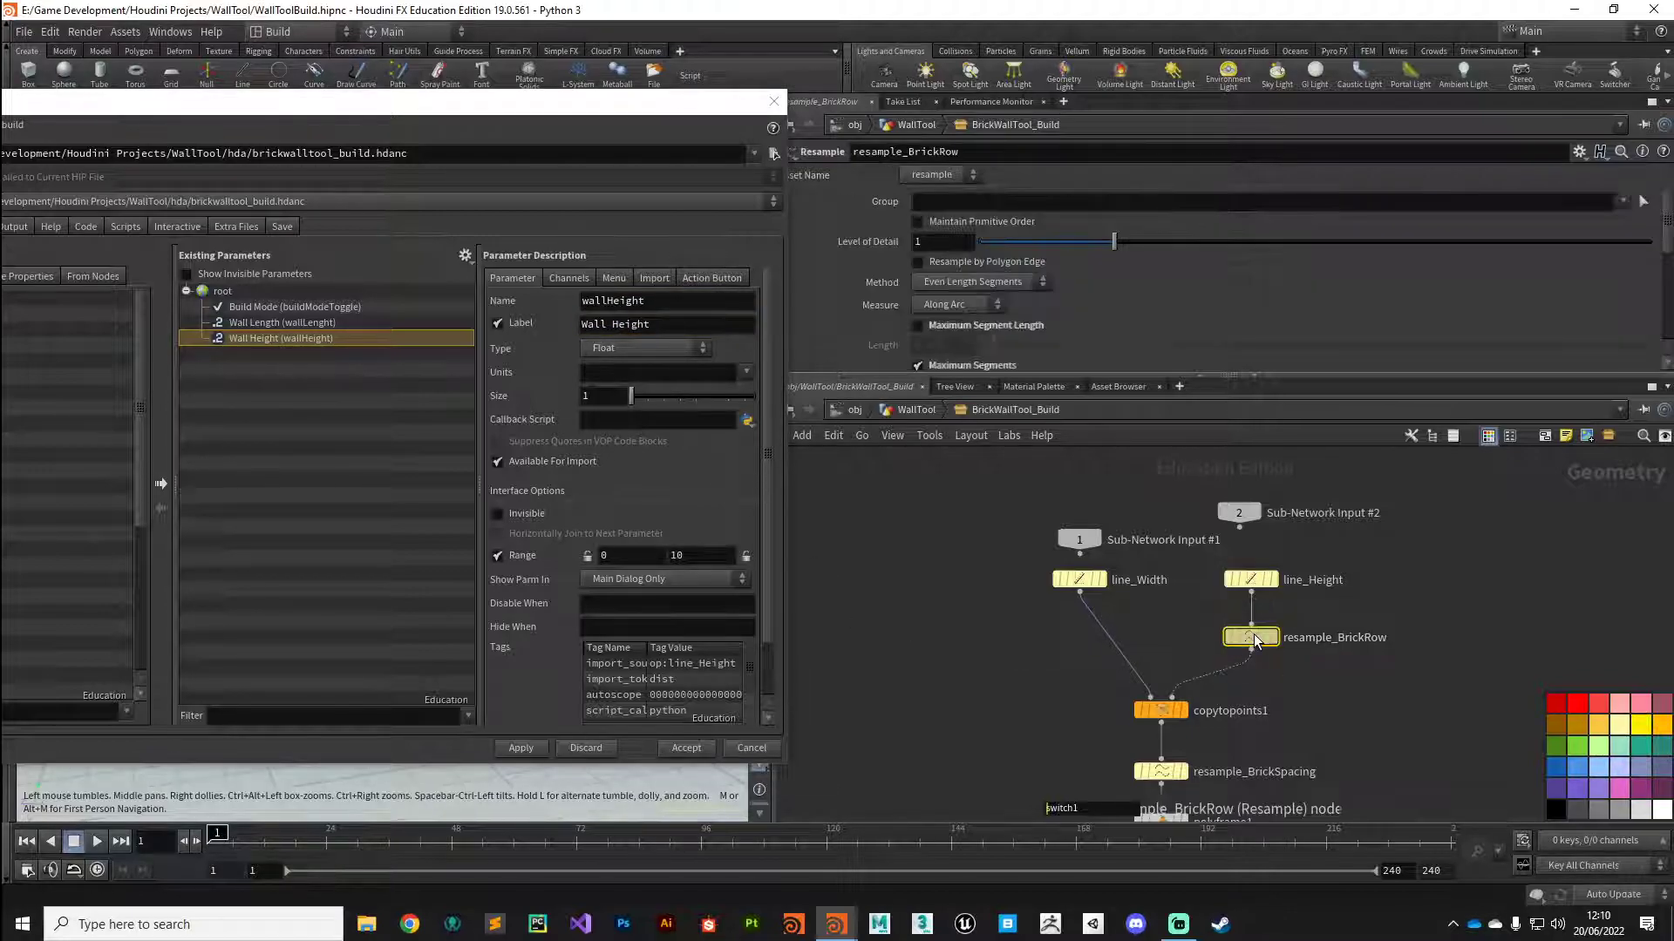
{"action": "scroll", "coordinate": [1116, 332], "scroll_direction": "down", "scroll_amount": 3}
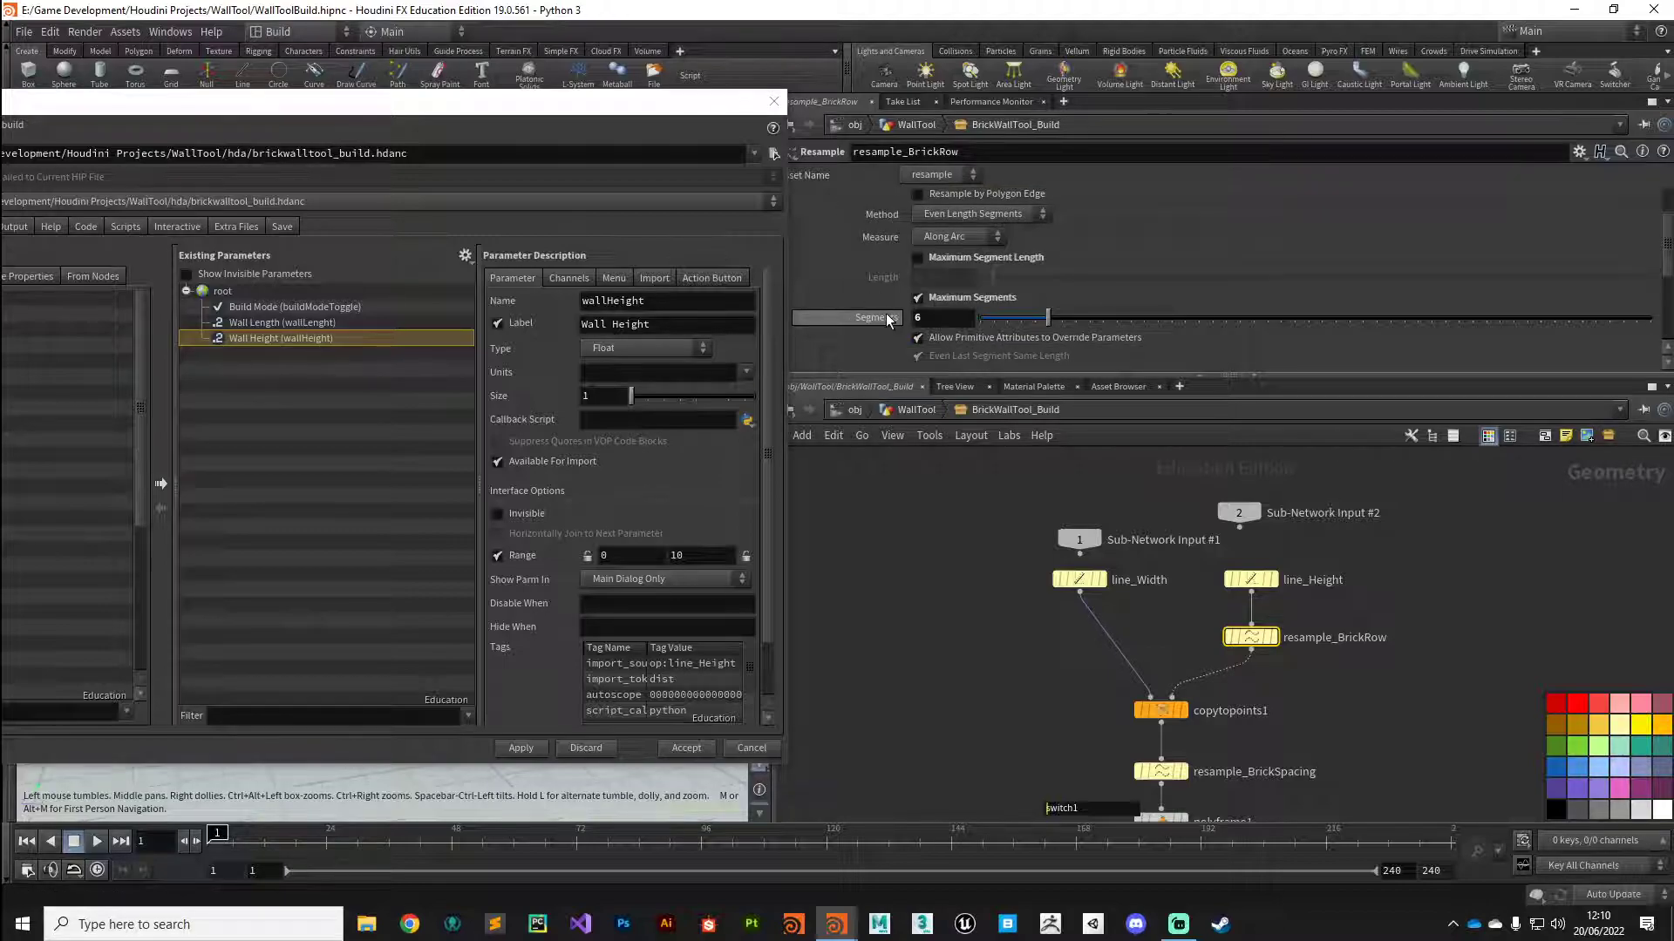
{"action": "left_click_drag", "start_coordinate": [886, 312], "coordinate": [228, 300]}
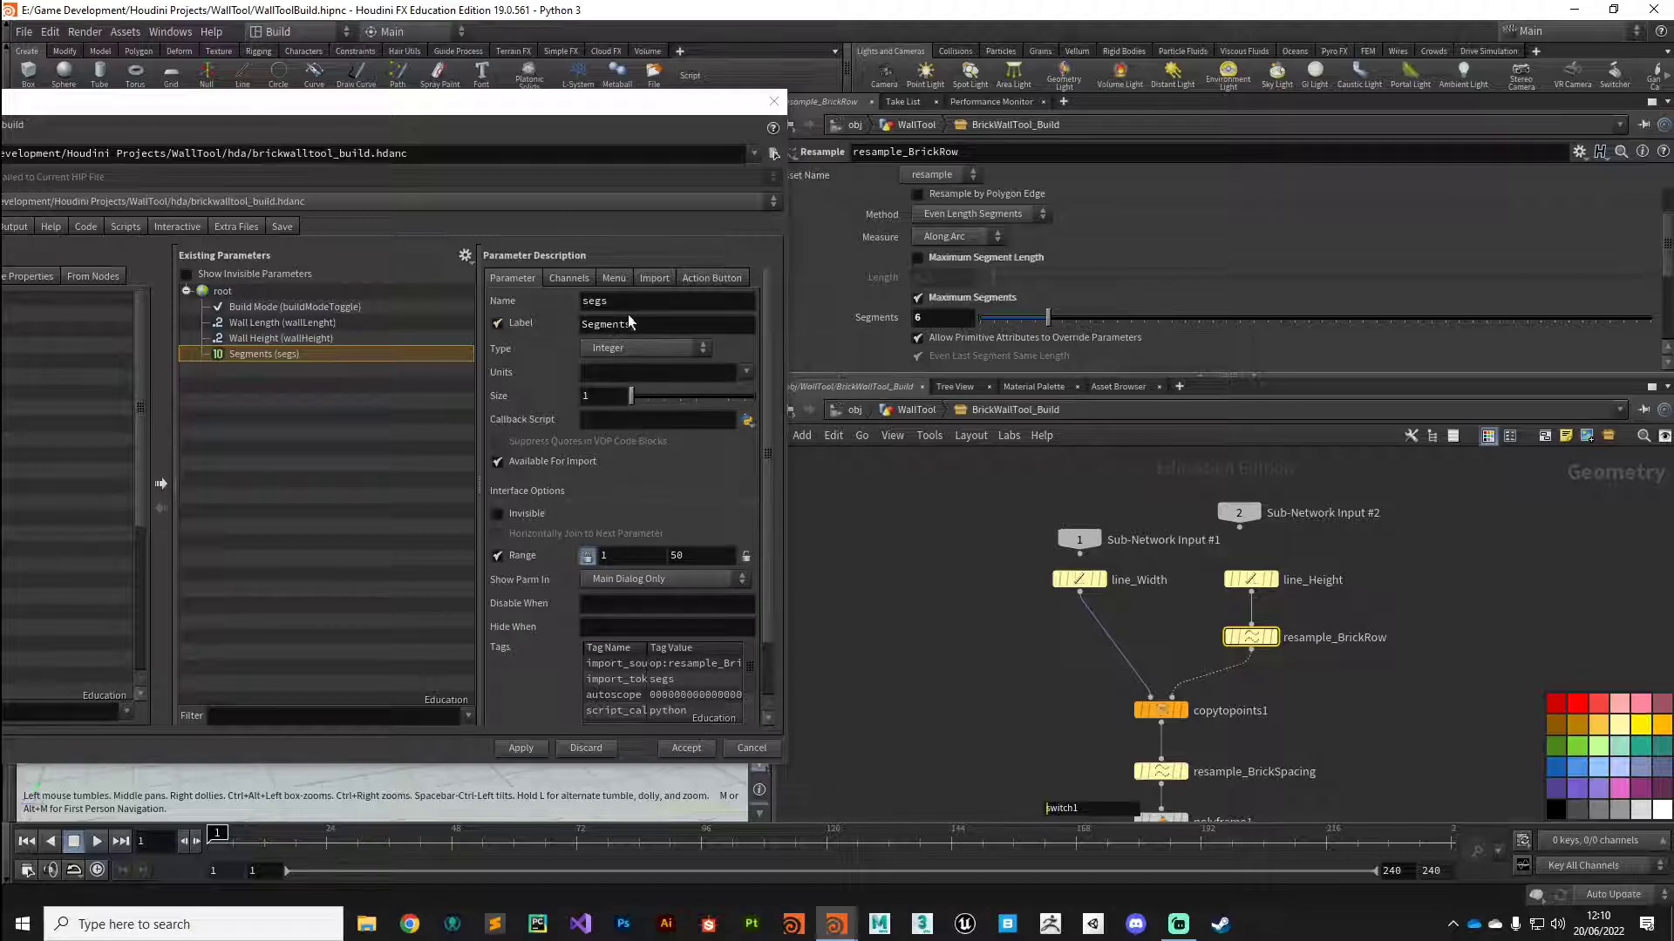
{"action": "double_click", "coordinate": [601, 300]}
{"action": "type", "text": "brick"}
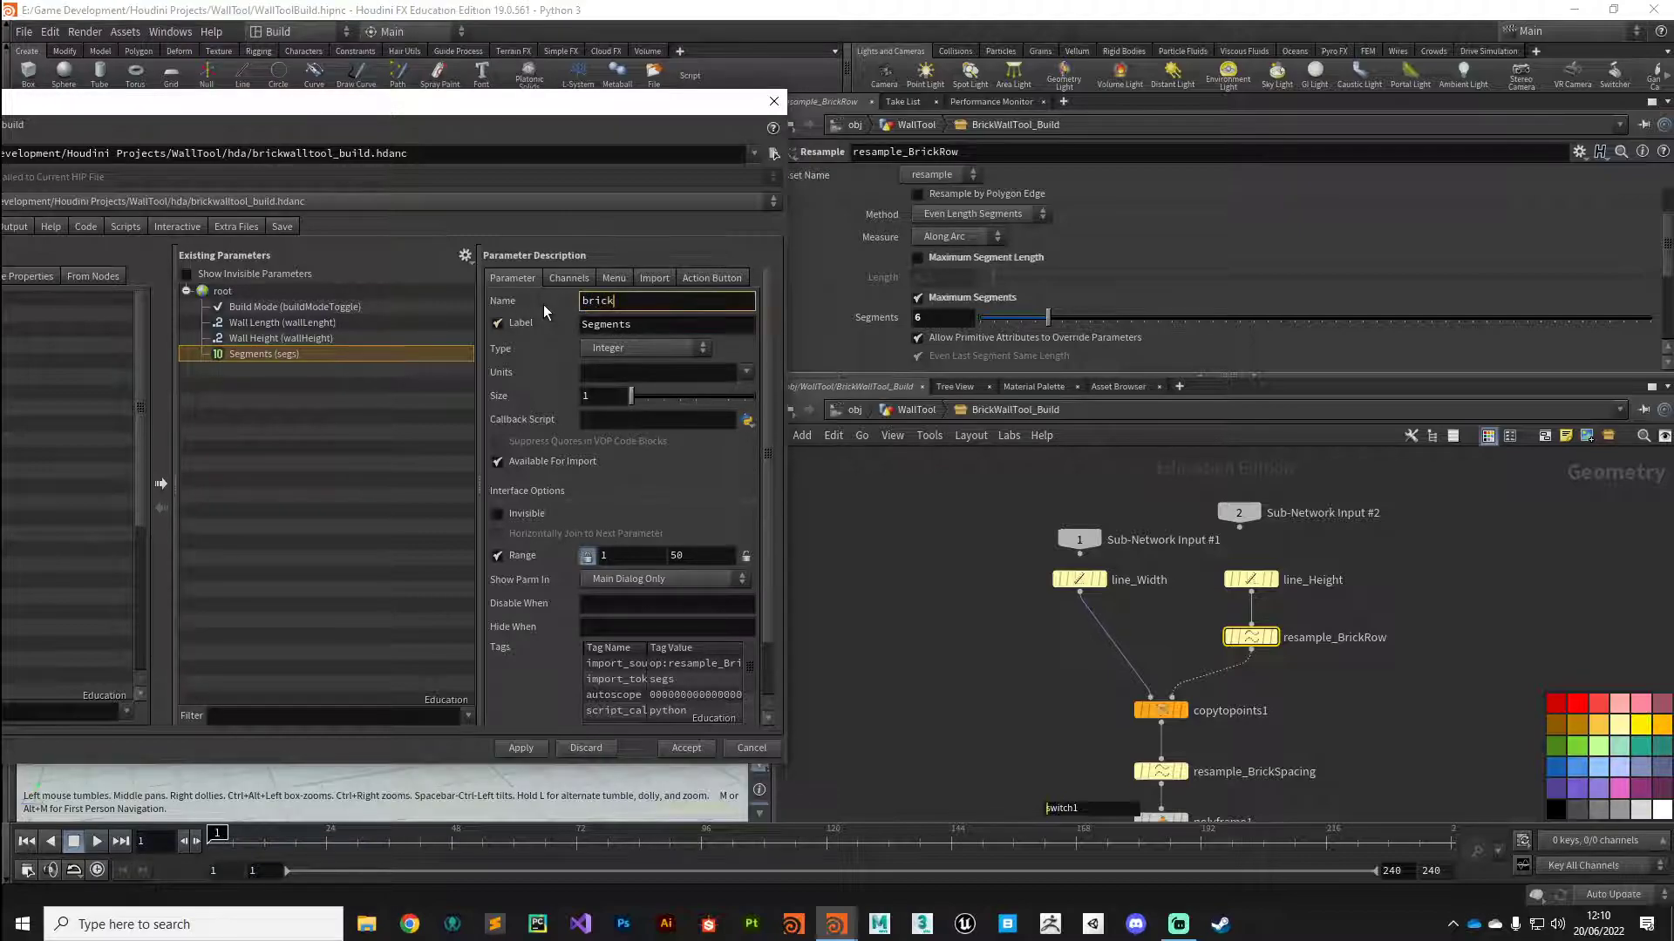
{"action": "type", "text": "Rows"}
{"action": "key", "text": "Tab"}
{"action": "type", "text": "Rows"}
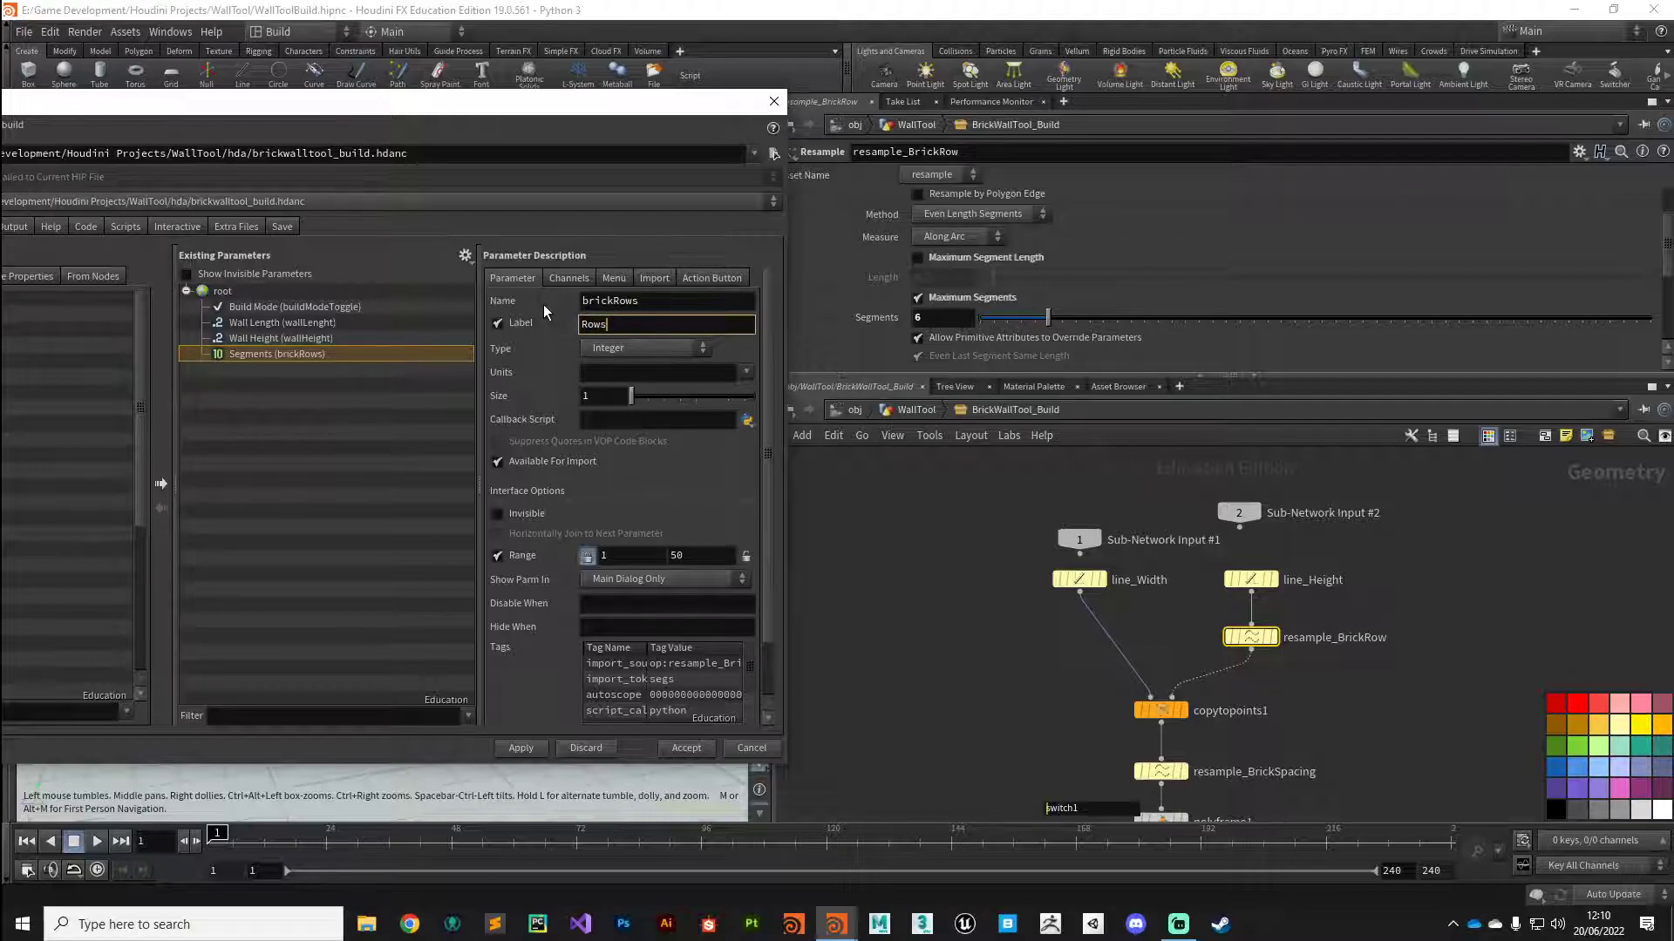
{"action": "left_click", "coordinate": [567, 277]}
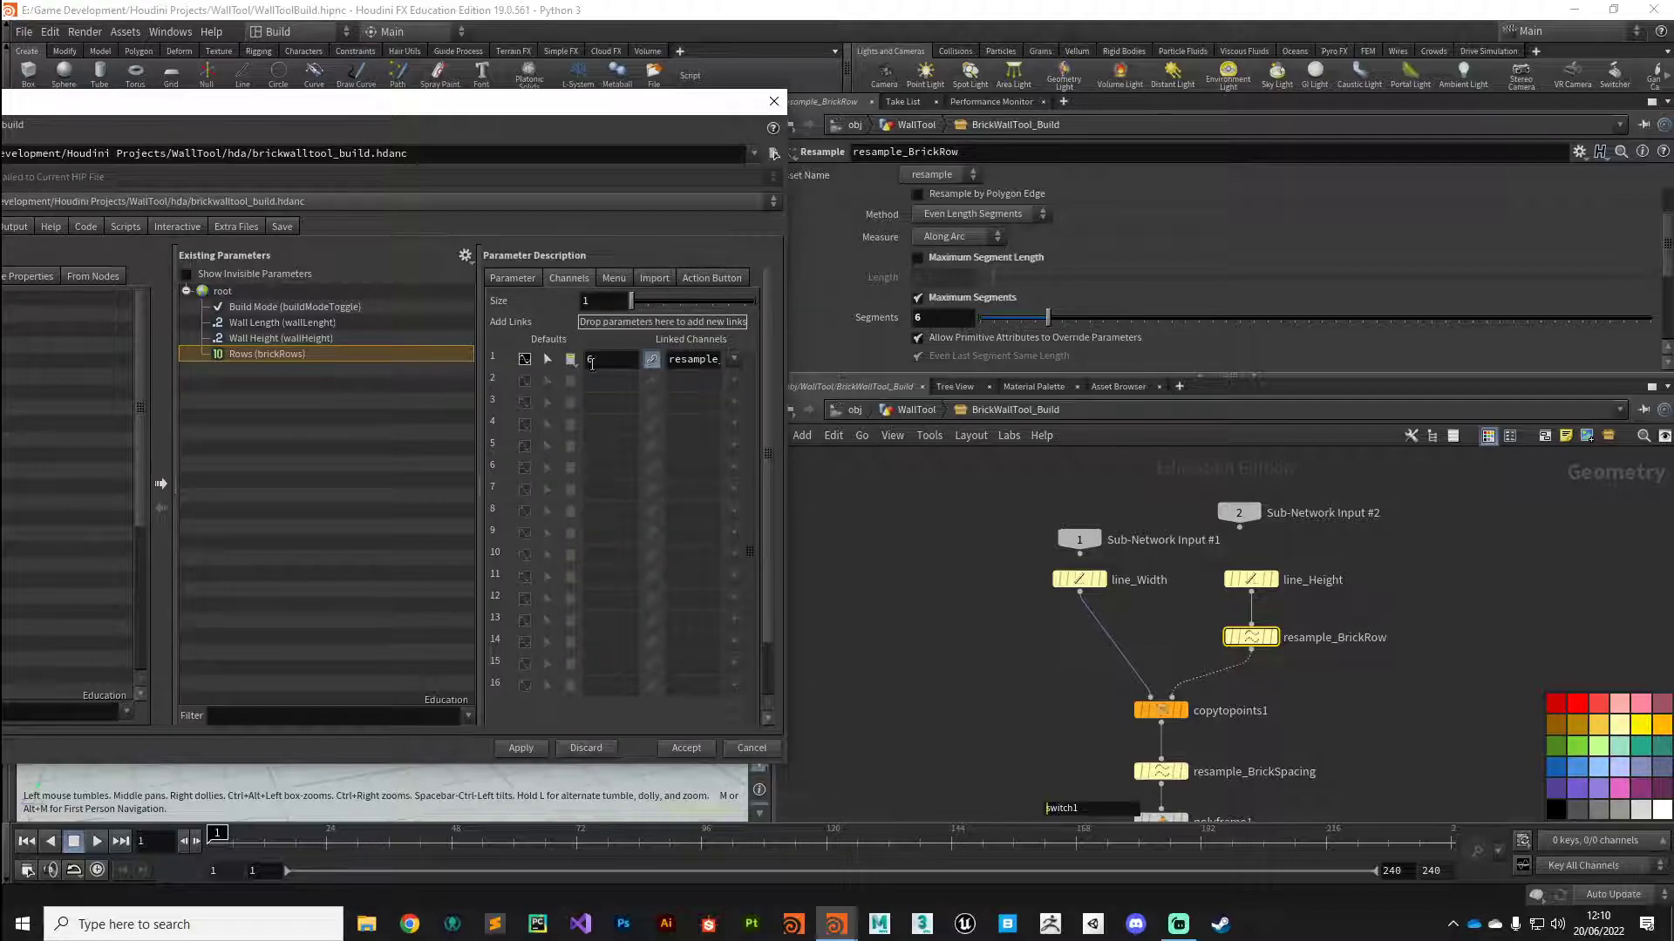
{"action": "left_click", "coordinate": [515, 279]}
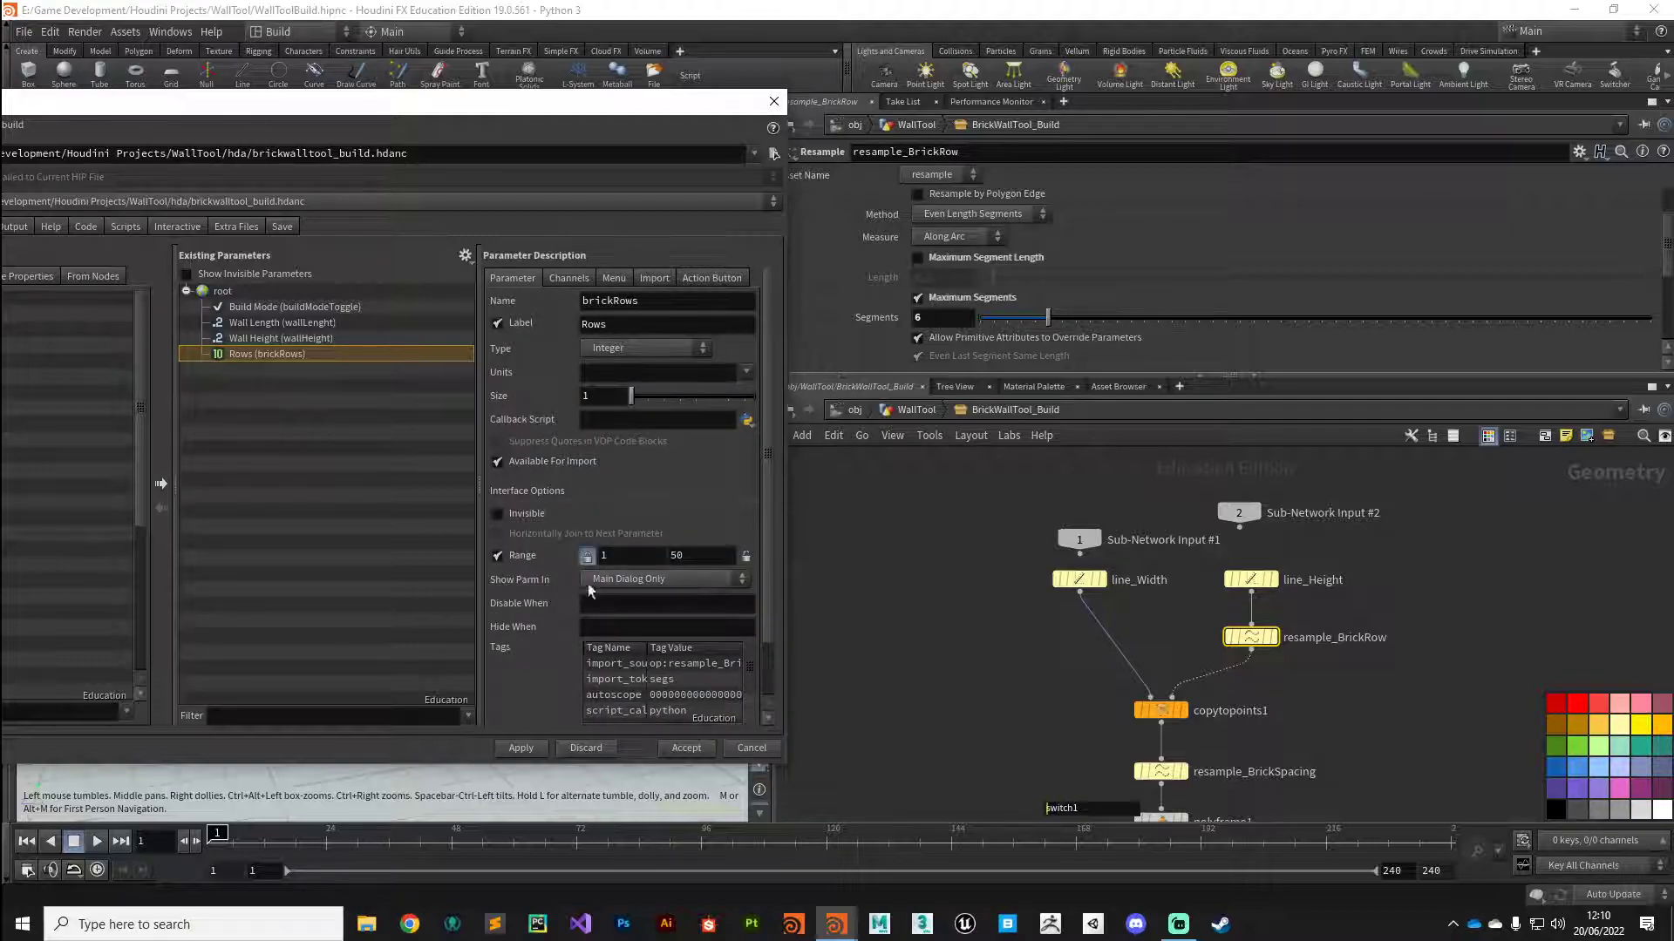
Lock both ends of Wall Height's range and set its minimum to 0.1.
{"action": "double_click", "coordinate": [688, 560]}
{"action": "left_click", "coordinate": [288, 340]}
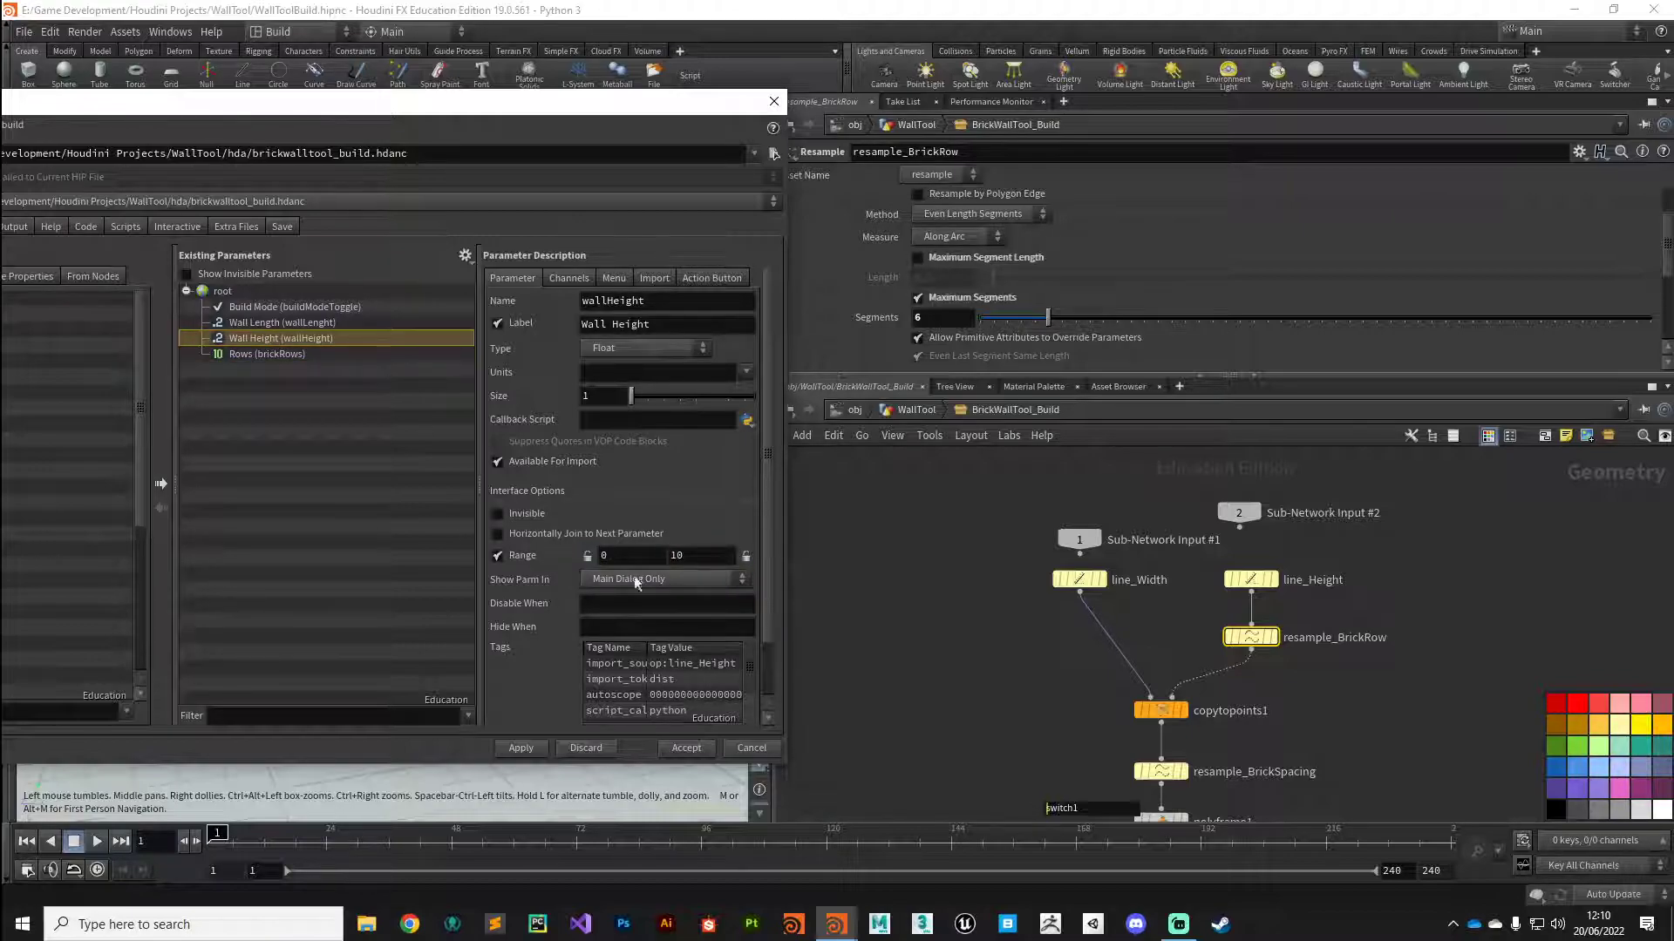
{"action": "left_click", "coordinate": [588, 557]}
{"action": "left_click", "coordinate": [609, 559]}
{"action": "type", "text": ".1"}
{"action": "key", "text": "Return"}
{"action": "left_click", "coordinate": [746, 556]}
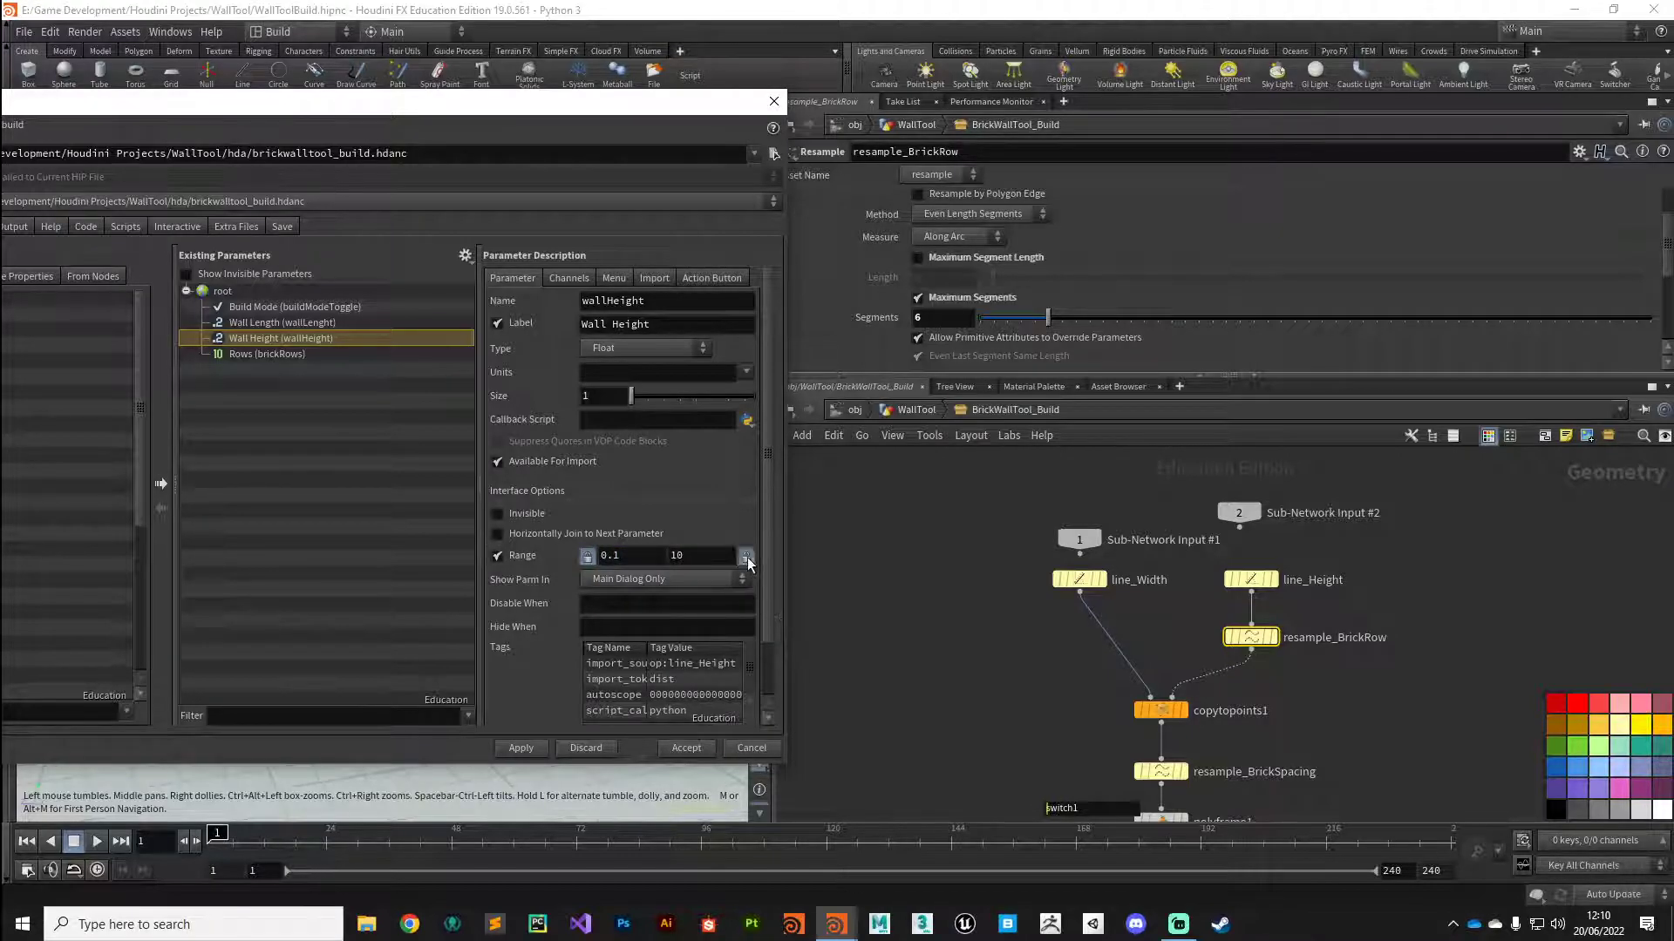
Set Wall Length's range minimum to 1 and lock that lower limit.
{"action": "left_click", "coordinate": [238, 322]}
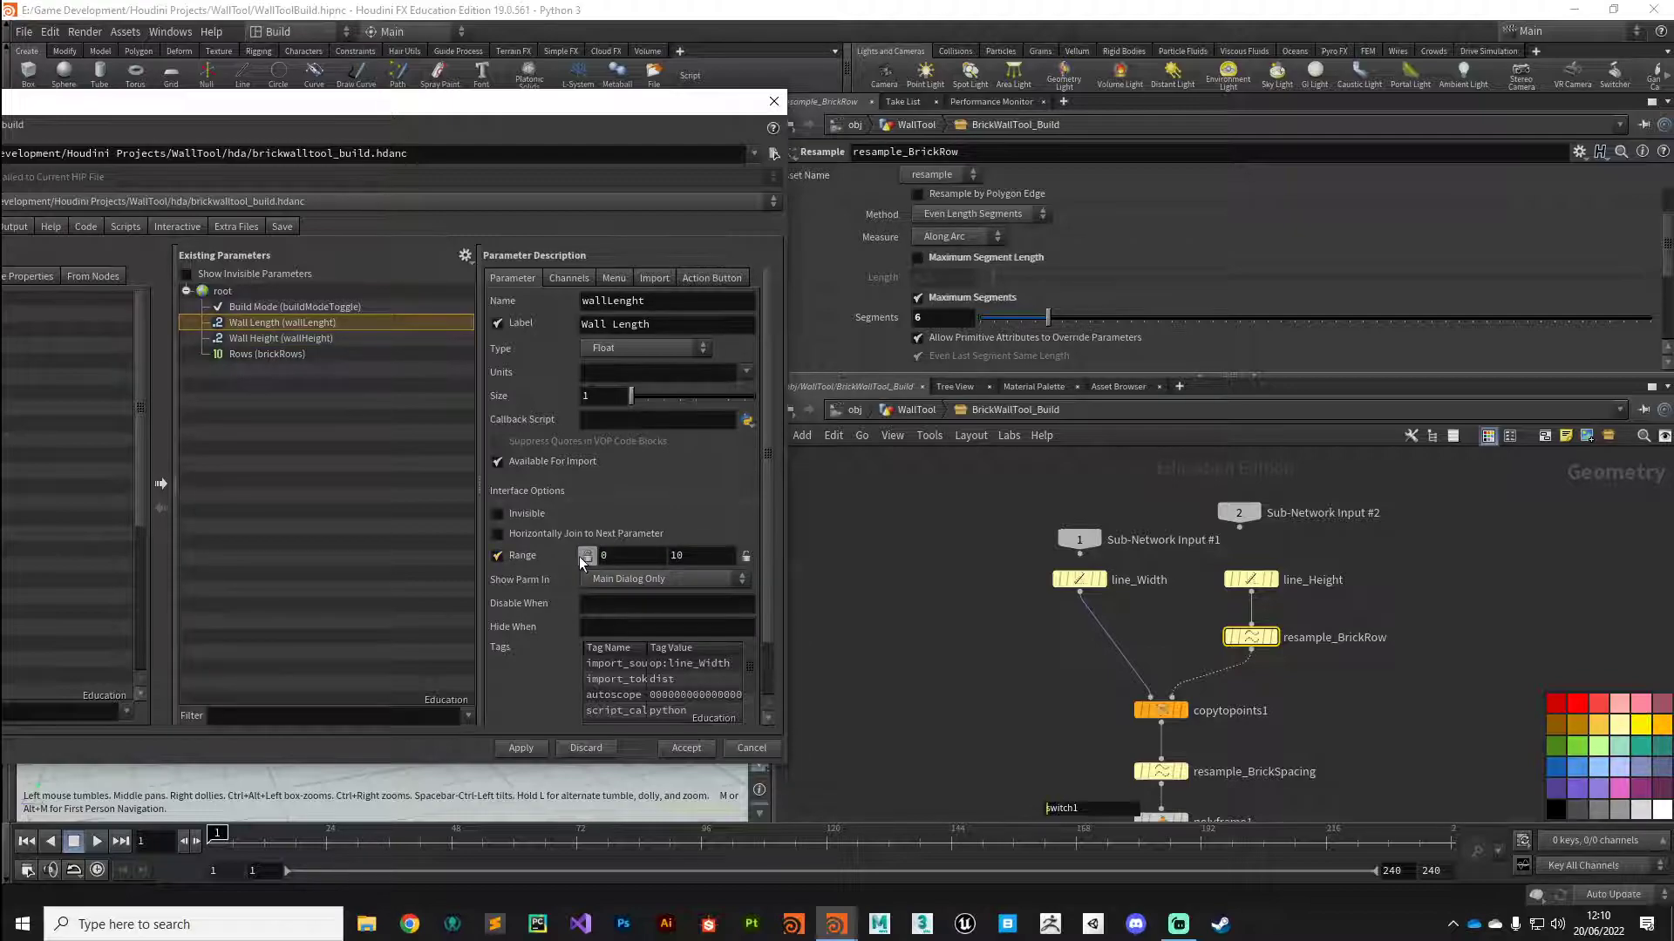
{"action": "left_click", "coordinate": [615, 558]}
{"action": "type", "text": "1"}
{"action": "left_click", "coordinate": [588, 557]}
{"action": "left_click", "coordinate": [274, 353]}
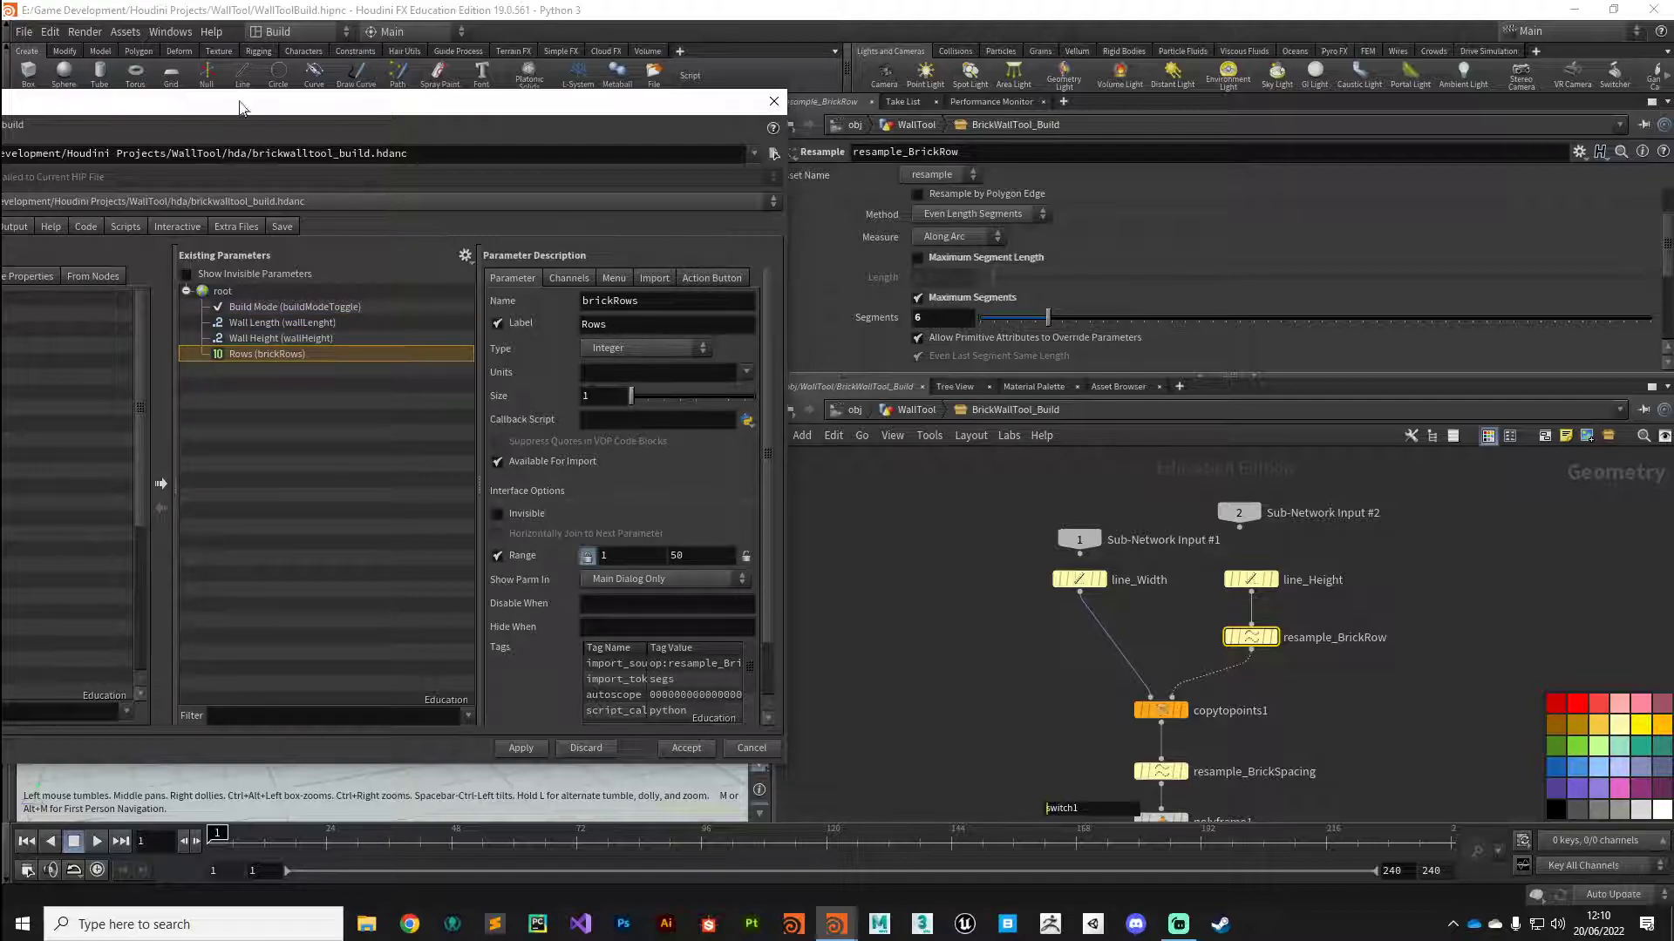
Put Wall Length, Wall Height and Rows together into a new folder.
{"action": "left_click_drag", "start_coordinate": [241, 106], "coordinate": [323, 87]}
{"action": "left_click", "coordinate": [331, 305], "text": "shift"}
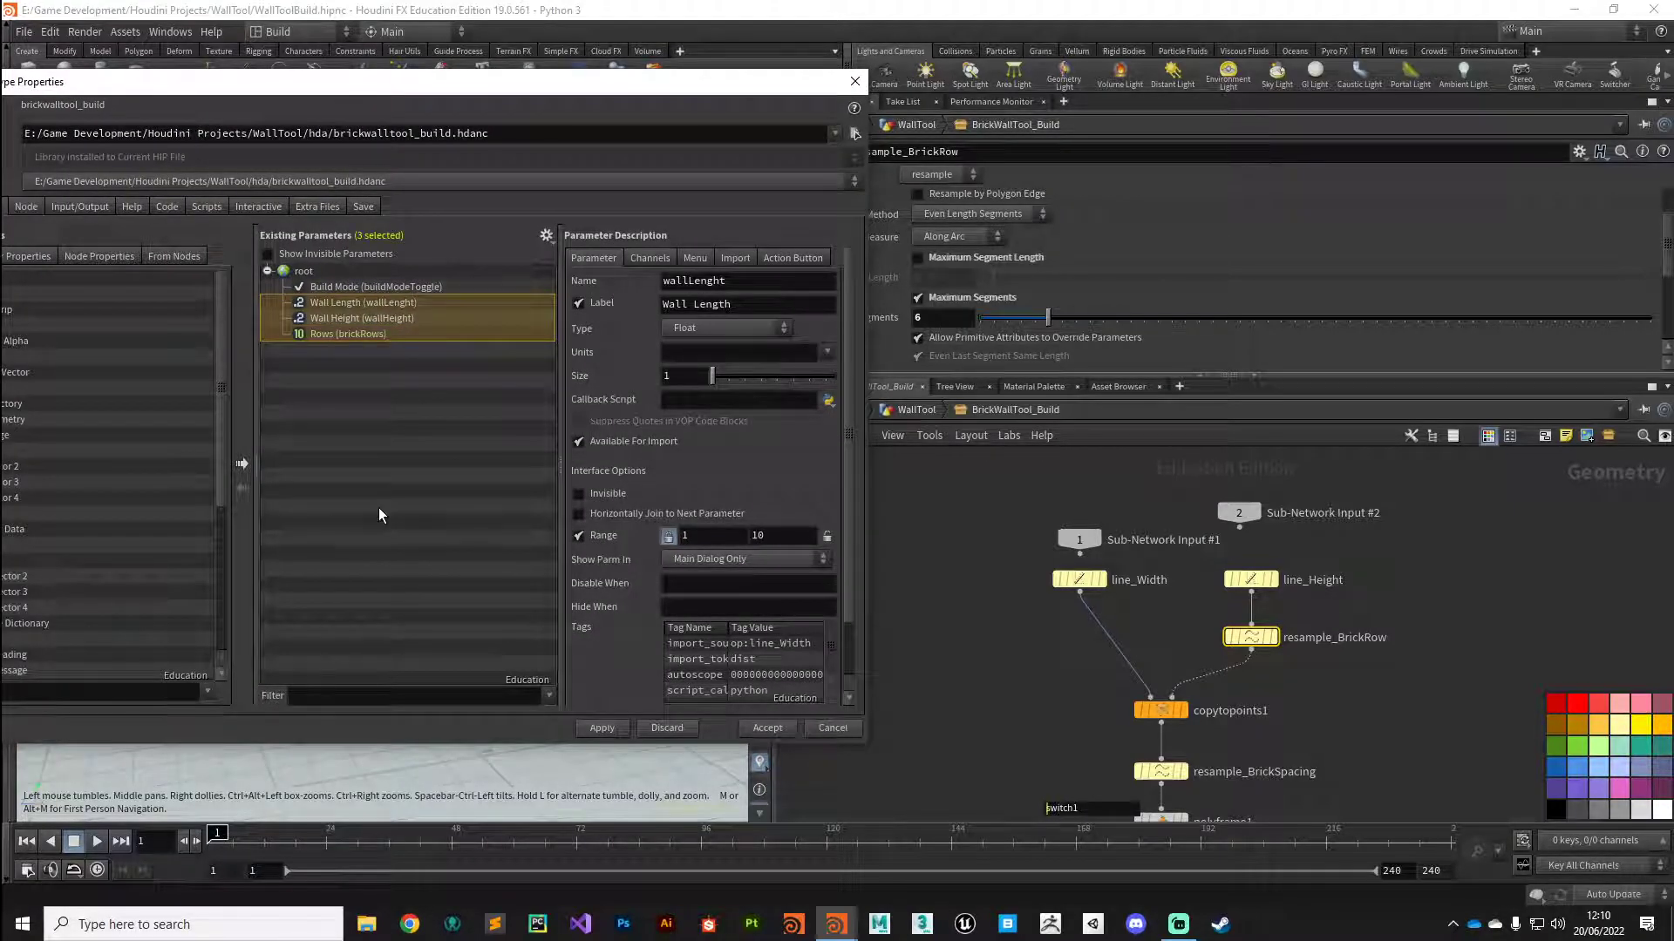
{"action": "right_click", "coordinate": [341, 334]}
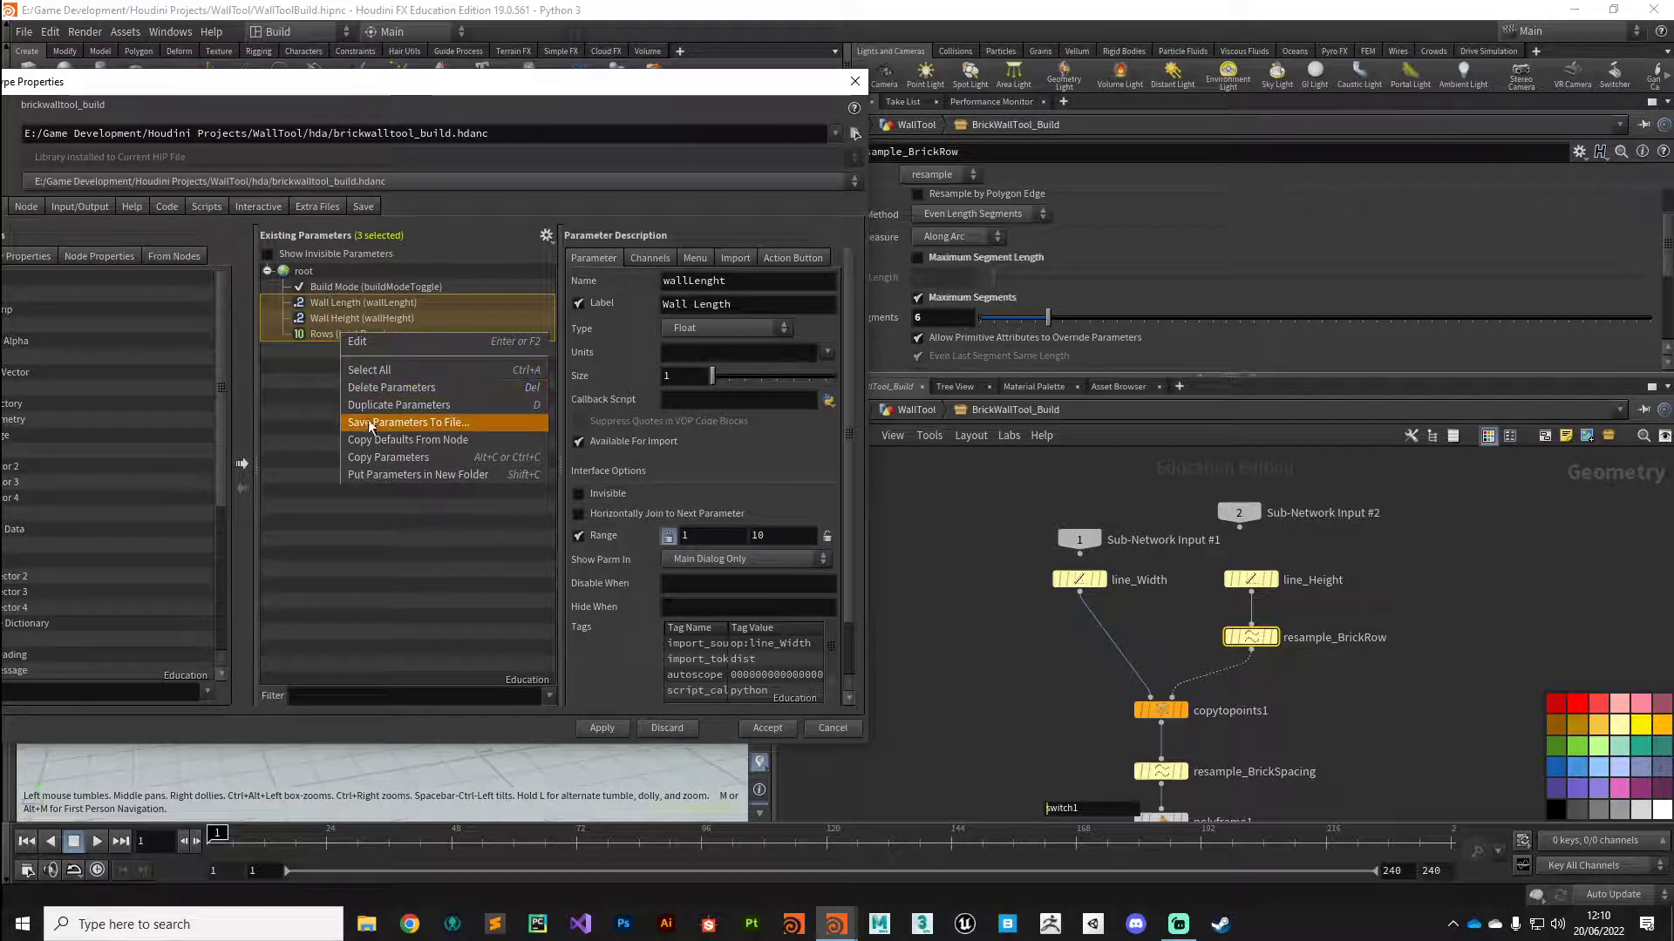
{"action": "left_click", "coordinate": [415, 474]}
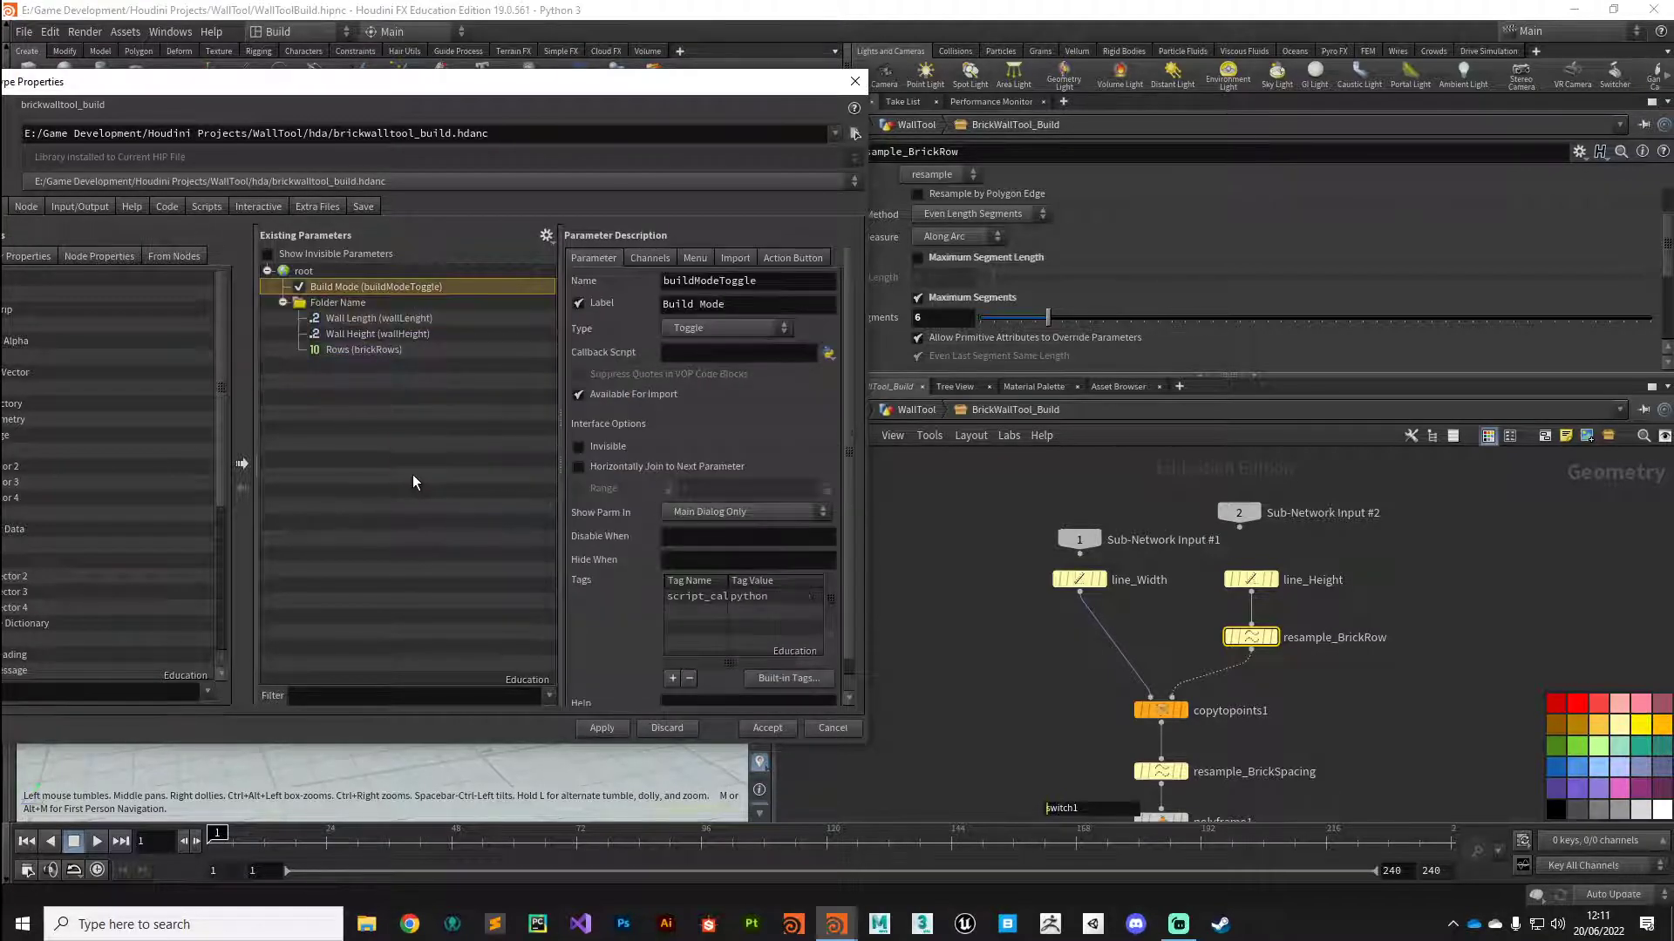
Label the new folder 'Base Wall Parameters' and set its type to Simple.
{"action": "left_click", "coordinate": [332, 302]}
{"action": "left_click", "coordinate": [758, 302]}
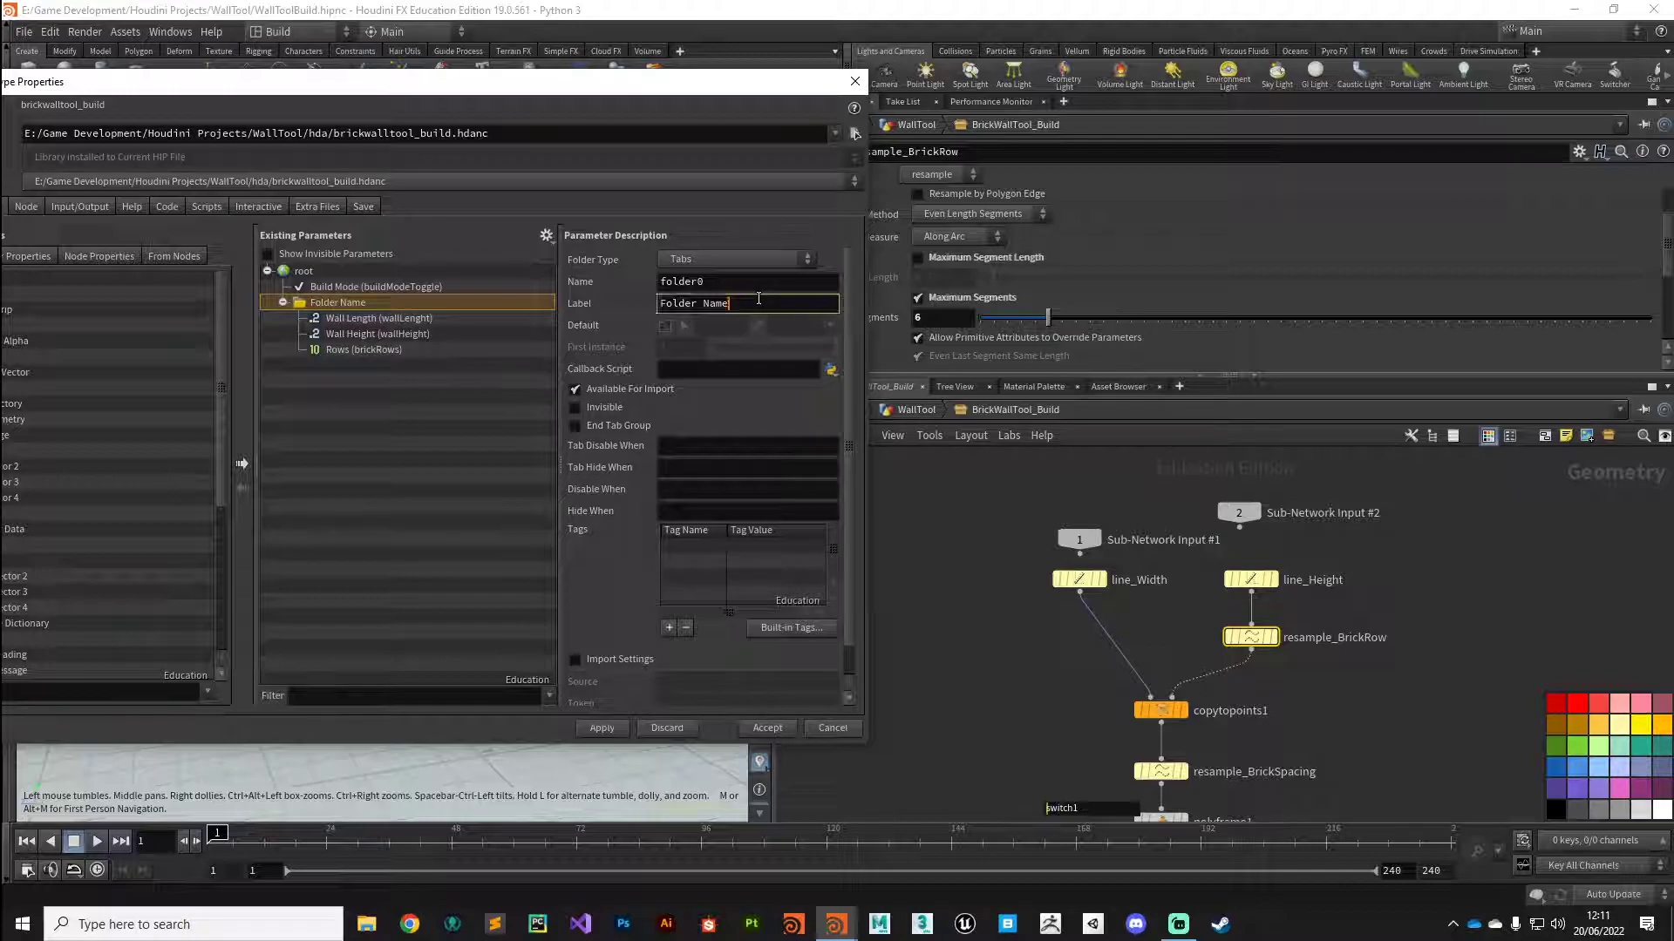
{"action": "triple_click", "coordinate": [757, 299]}
{"action": "type", "text": "Base Wall Paramet"}
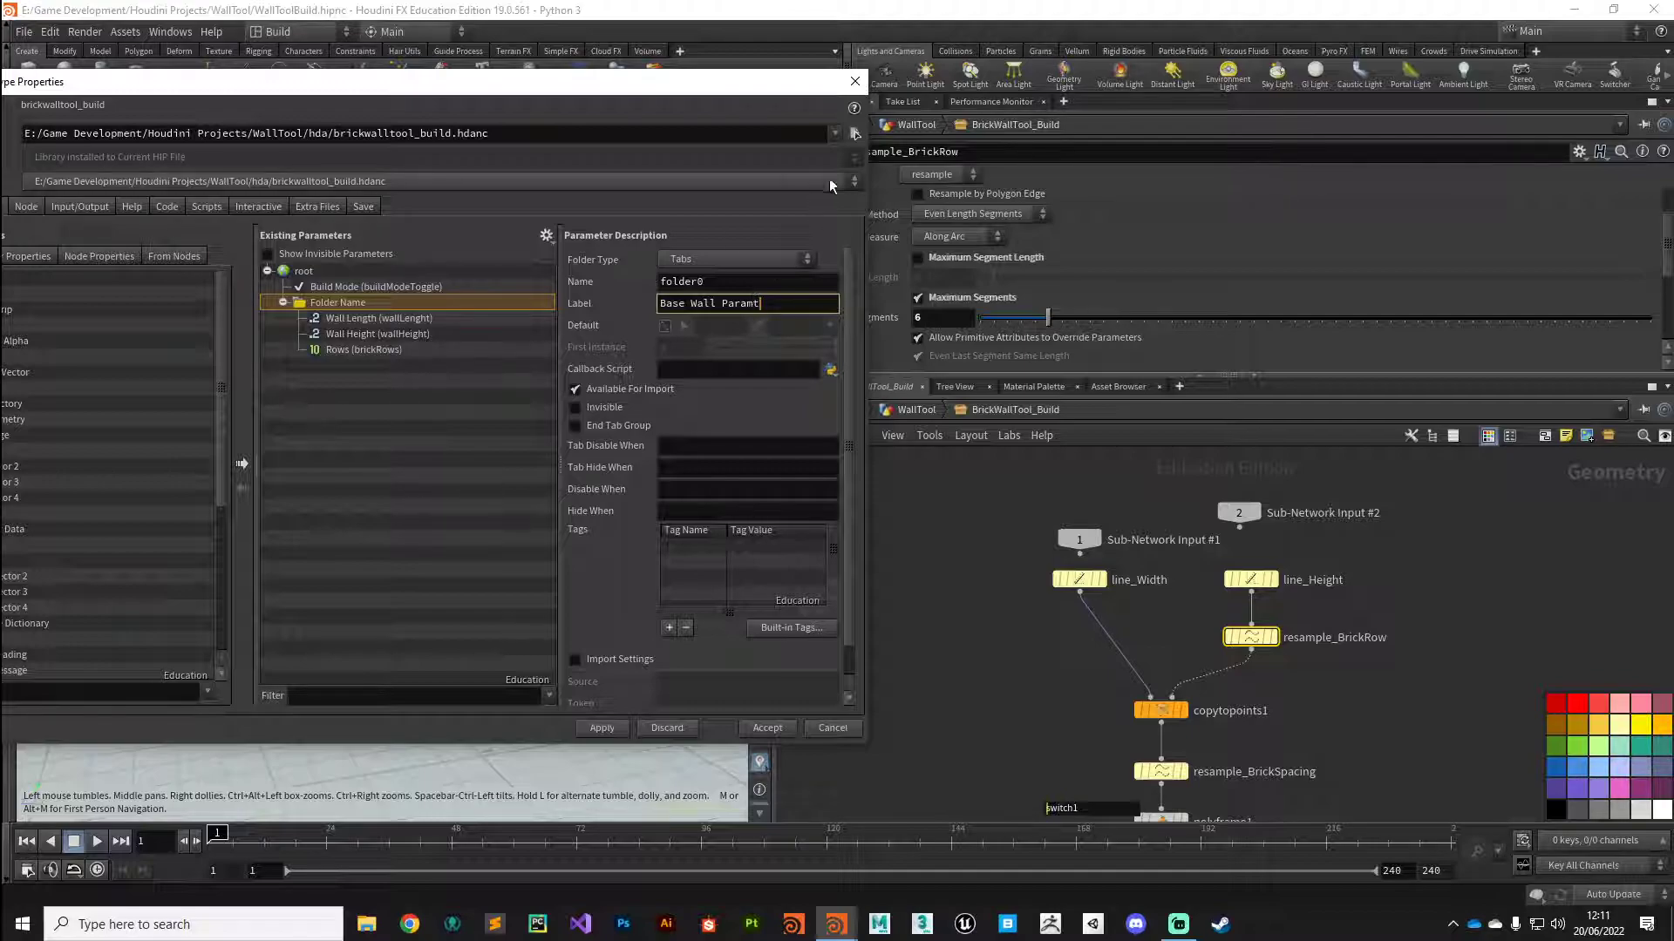
{"action": "key", "text": "BackSpace"}
{"action": "type", "text": "eters"}
{"action": "key", "text": "Return"}
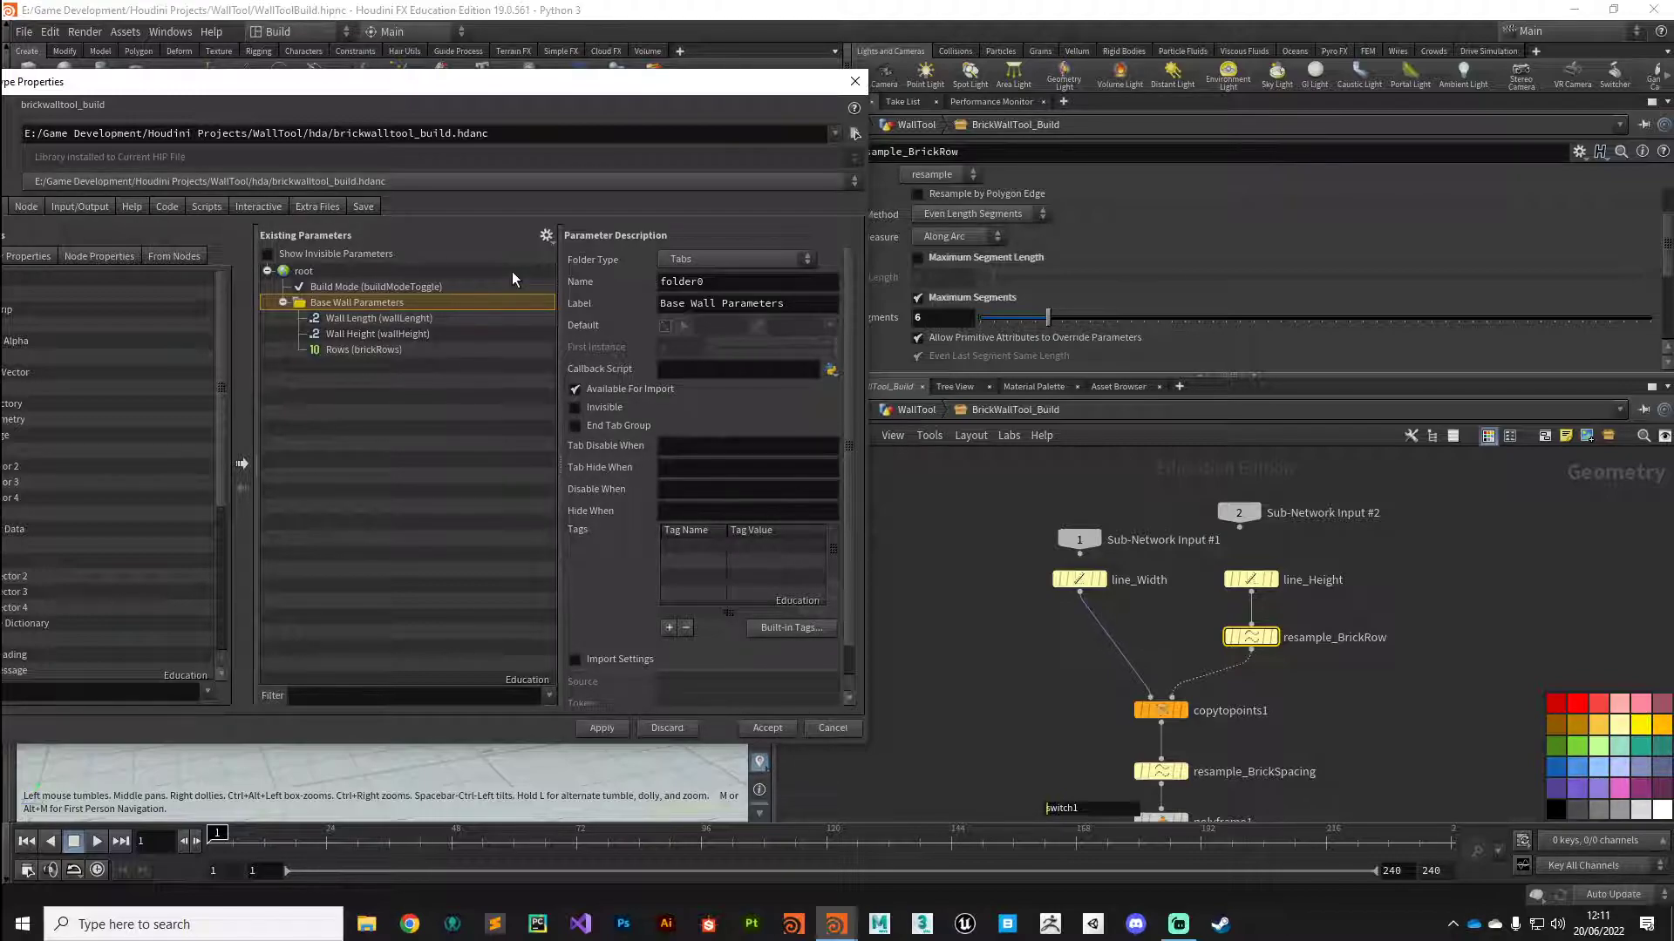
{"action": "left_click", "coordinate": [697, 260]}
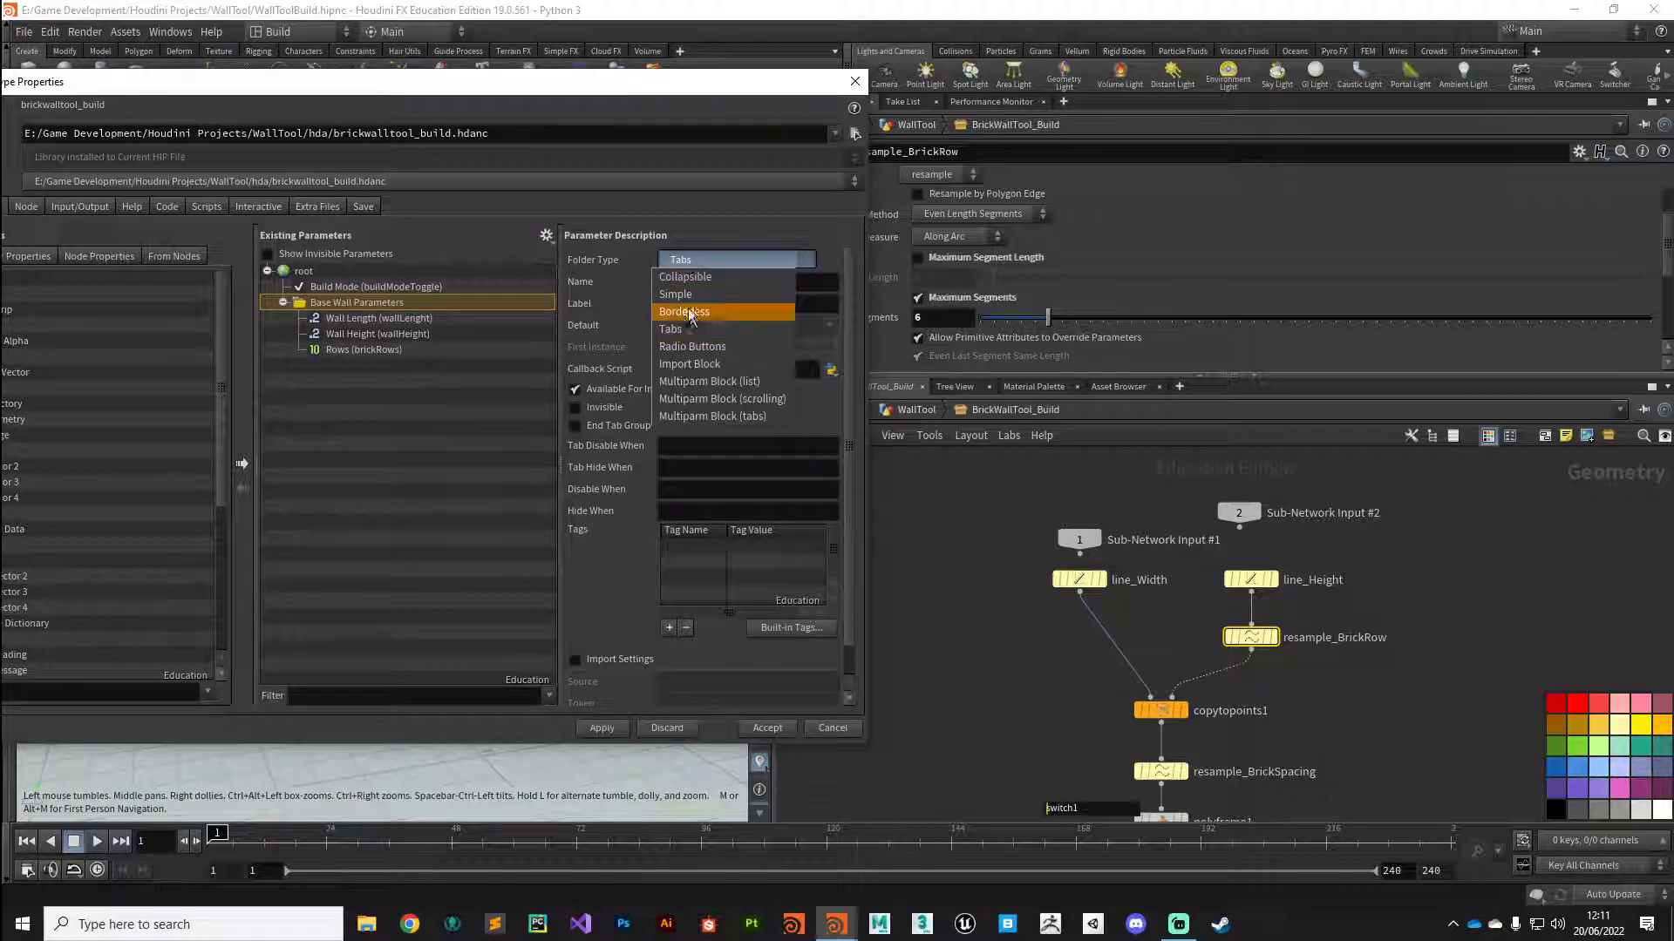
{"action": "left_click", "coordinate": [685, 296]}
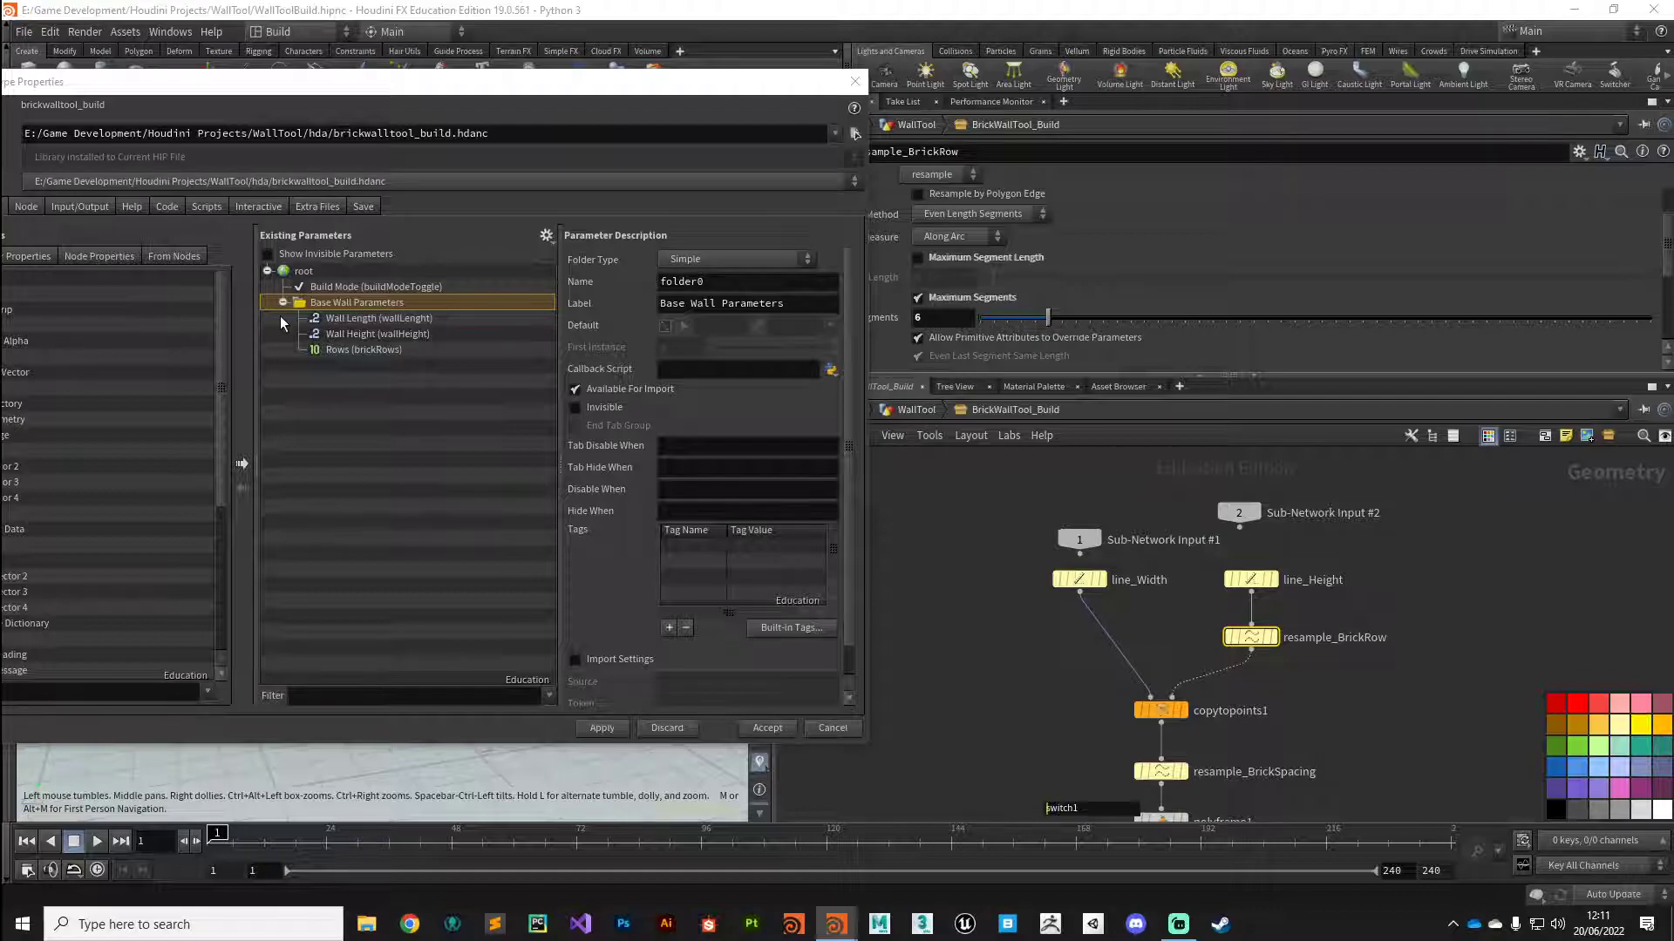
{"action": "scroll", "coordinate": [998, 732], "scroll_direction": "down", "scroll_amount": 2}
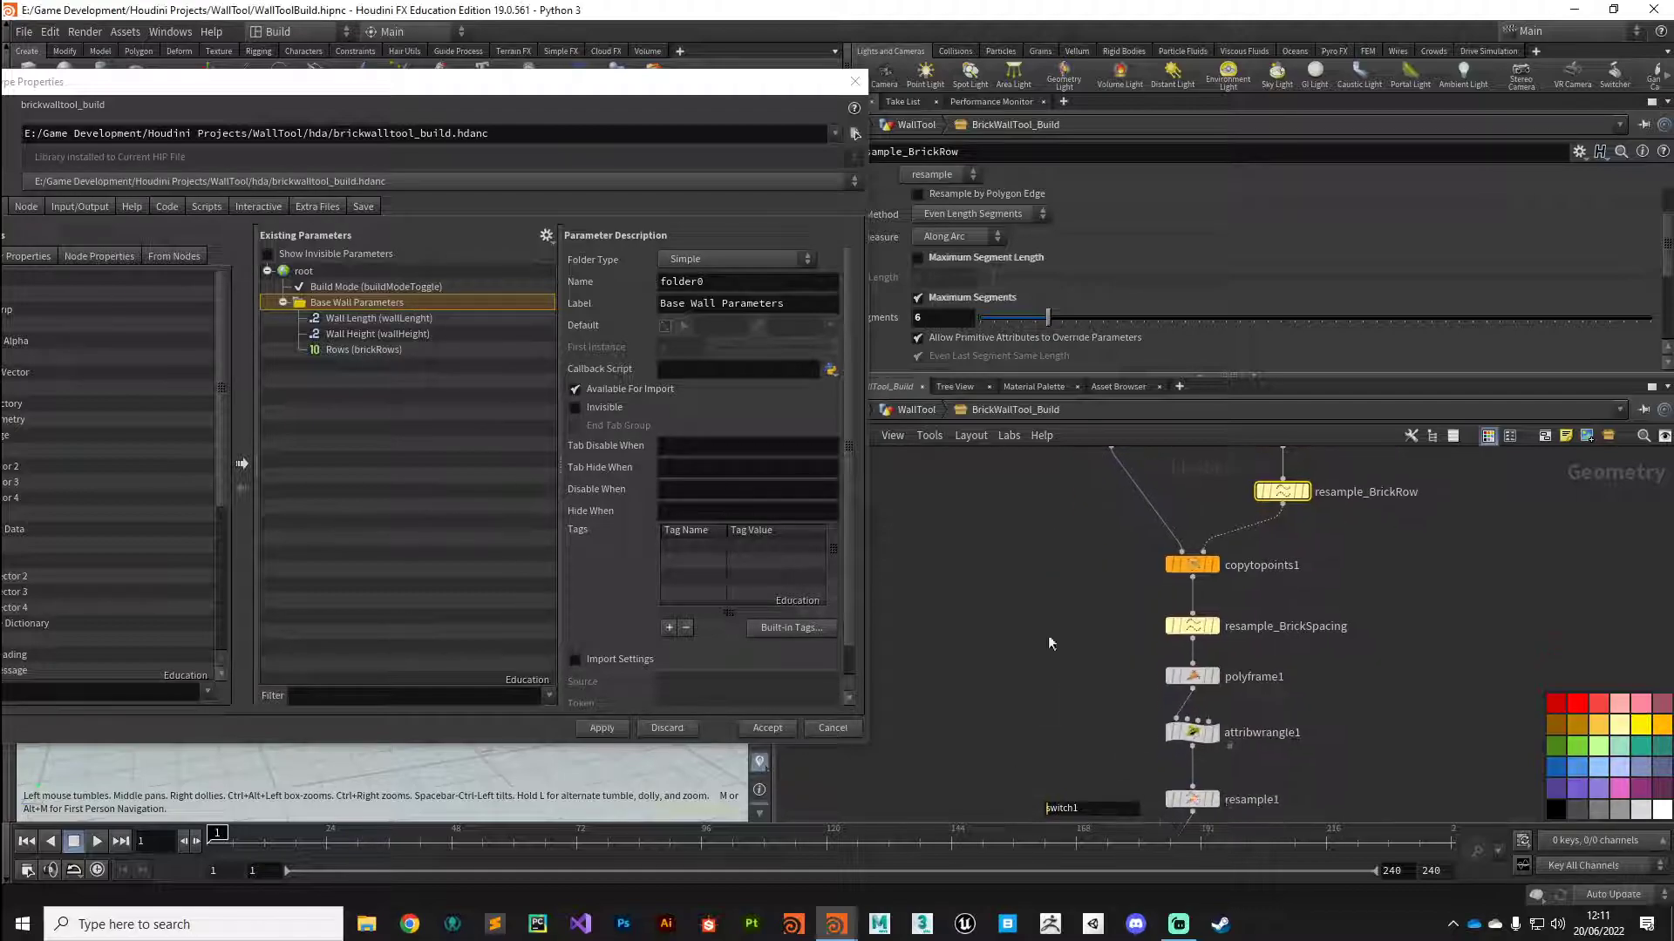
{"action": "scroll", "coordinate": [1046, 747], "scroll_direction": "down", "scroll_amount": 2}
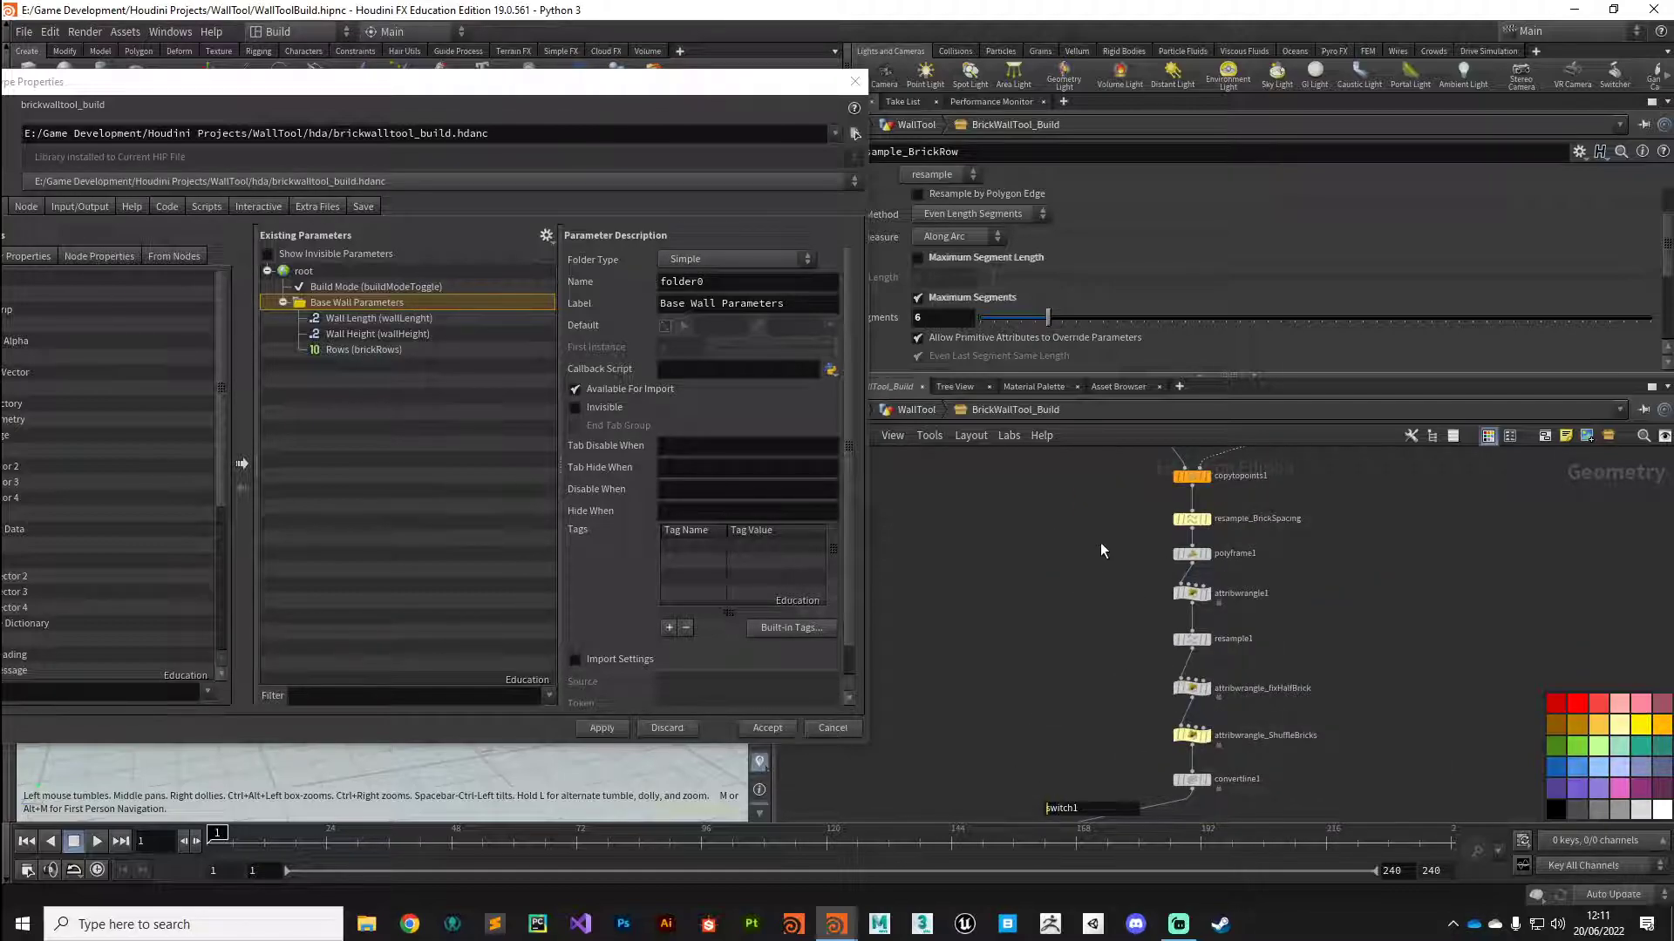
{"action": "middle_click_drag", "start_coordinate": [1087, 685], "coordinate": [1102, 597]}
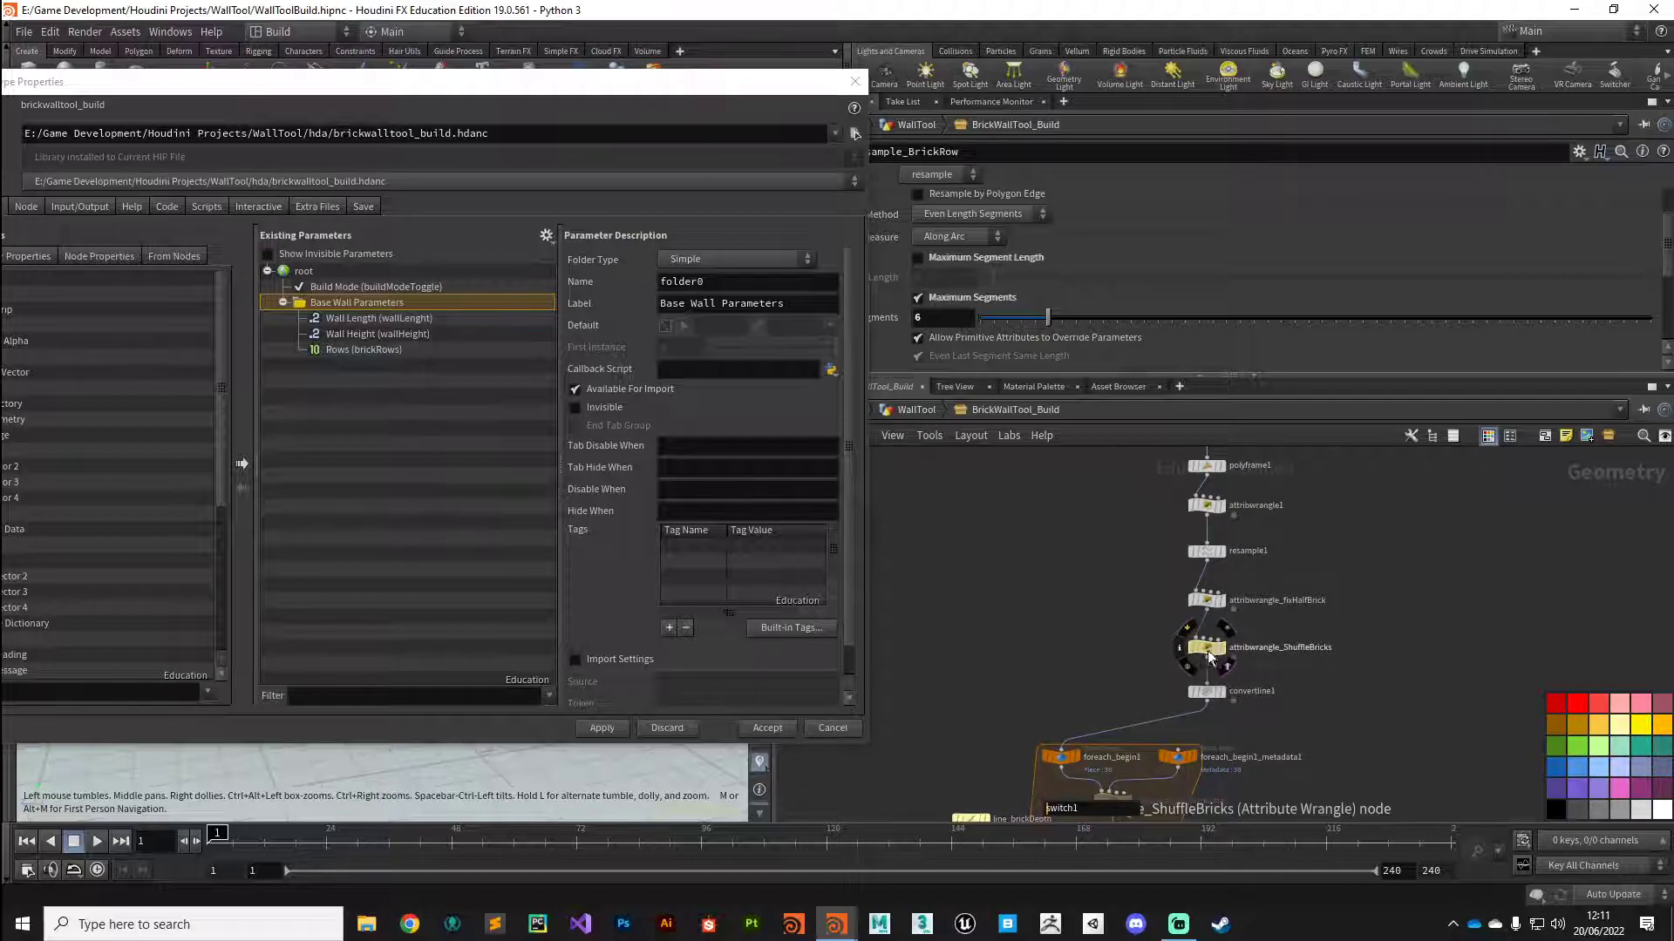
{"action": "middle_click_drag", "start_coordinate": [1031, 665], "coordinate": [1066, 573]}
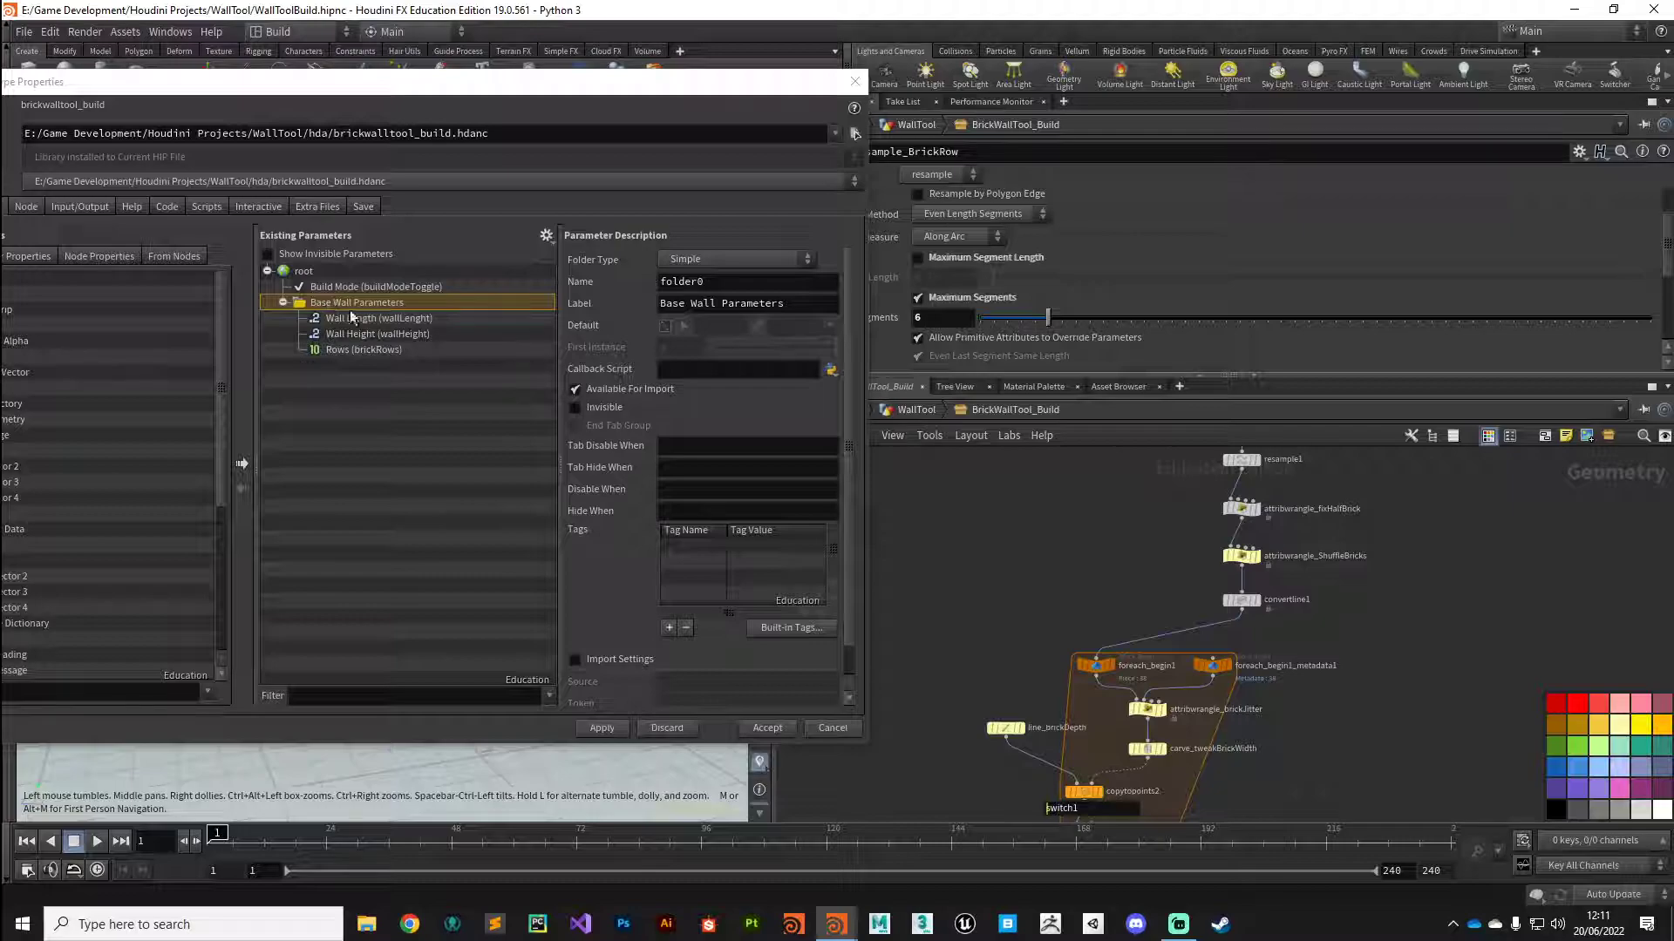
{"action": "middle_click_drag", "start_coordinate": [996, 654], "coordinate": [1040, 523]}
{"action": "middle_click_drag", "start_coordinate": [937, 741], "coordinate": [968, 678]}
{"action": "left_click", "coordinate": [375, 334]}
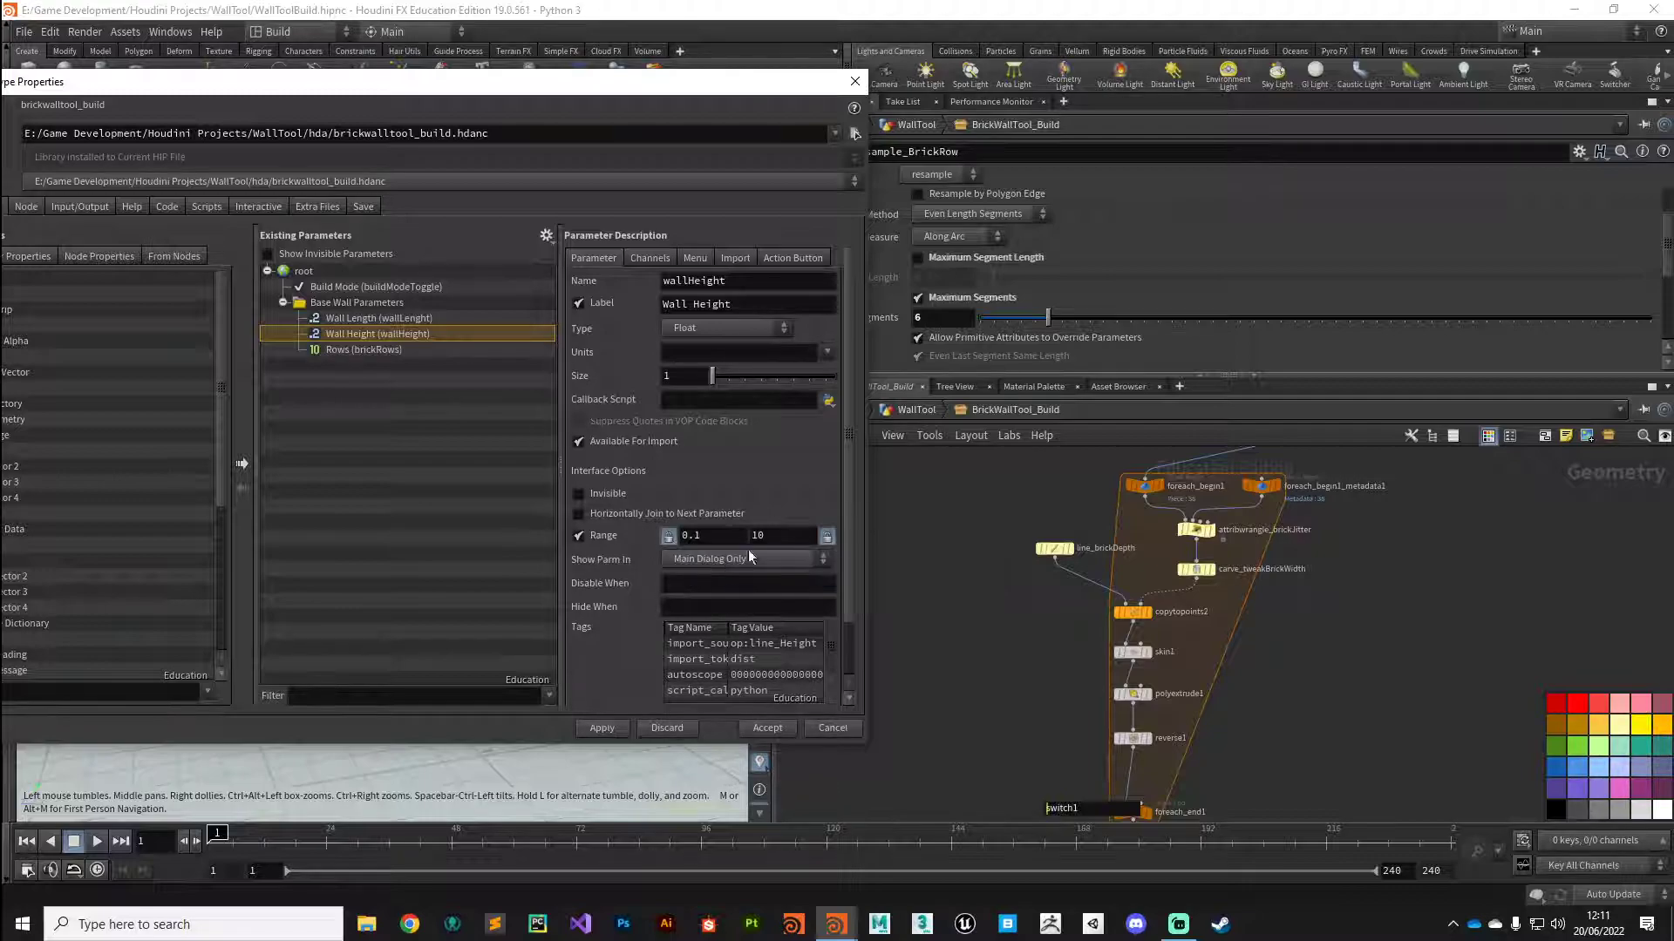
{"action": "scroll", "coordinate": [1053, 698], "scroll_direction": "down", "scroll_amount": 5}
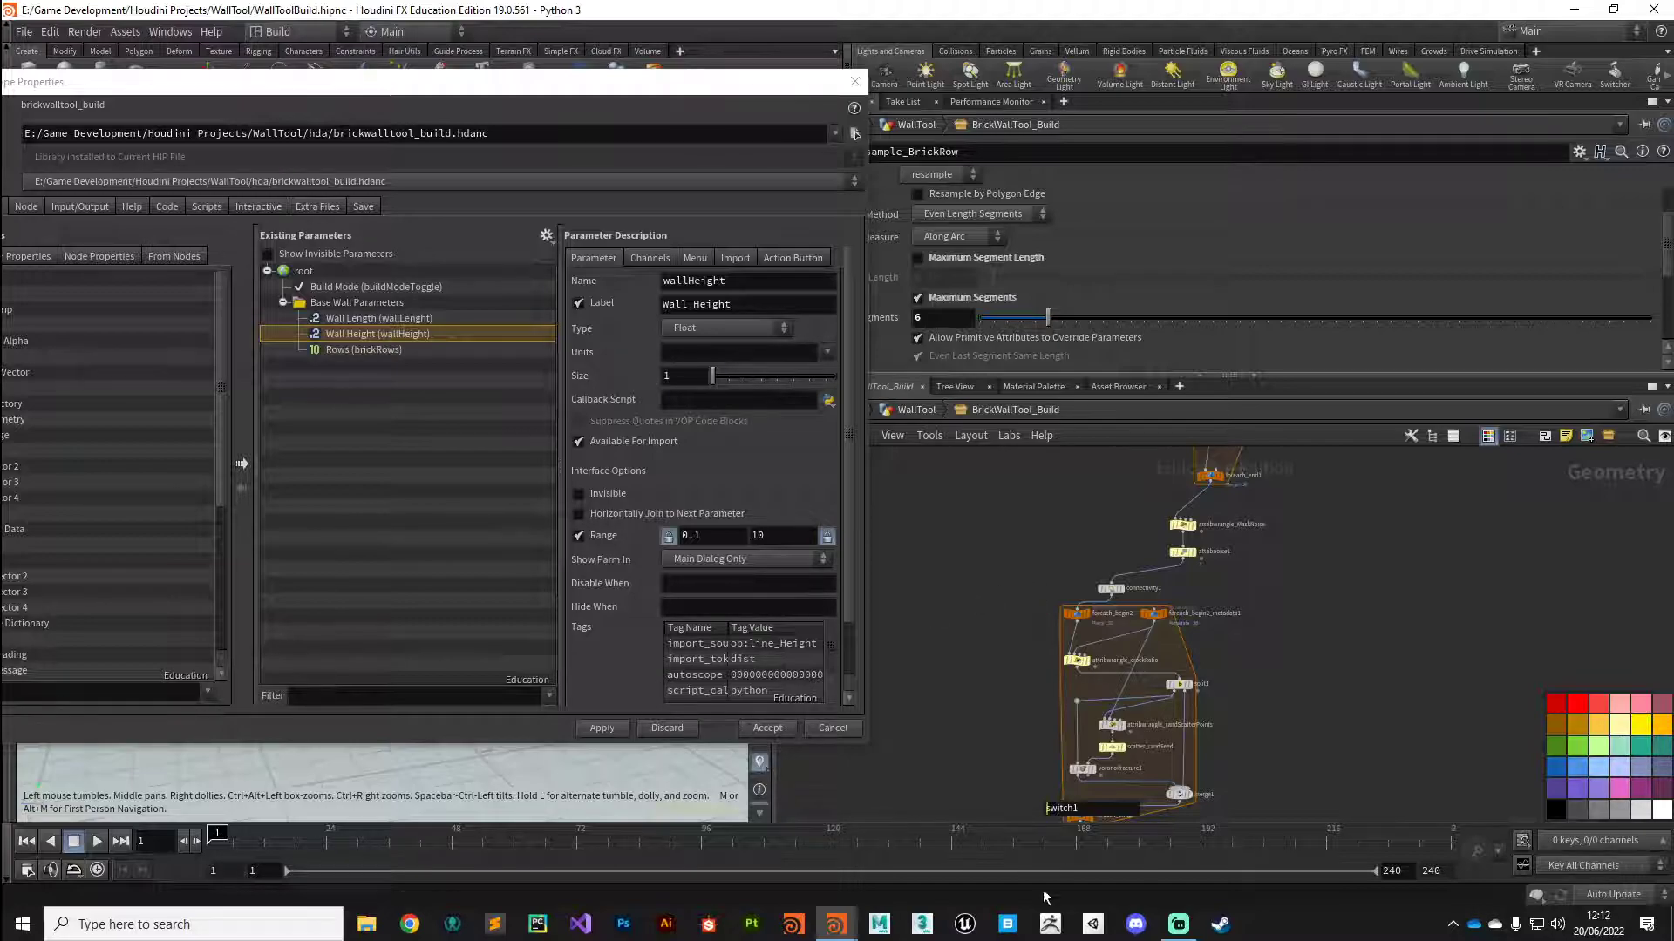
{"action": "mouse_move", "coordinate": [1178, 924]}
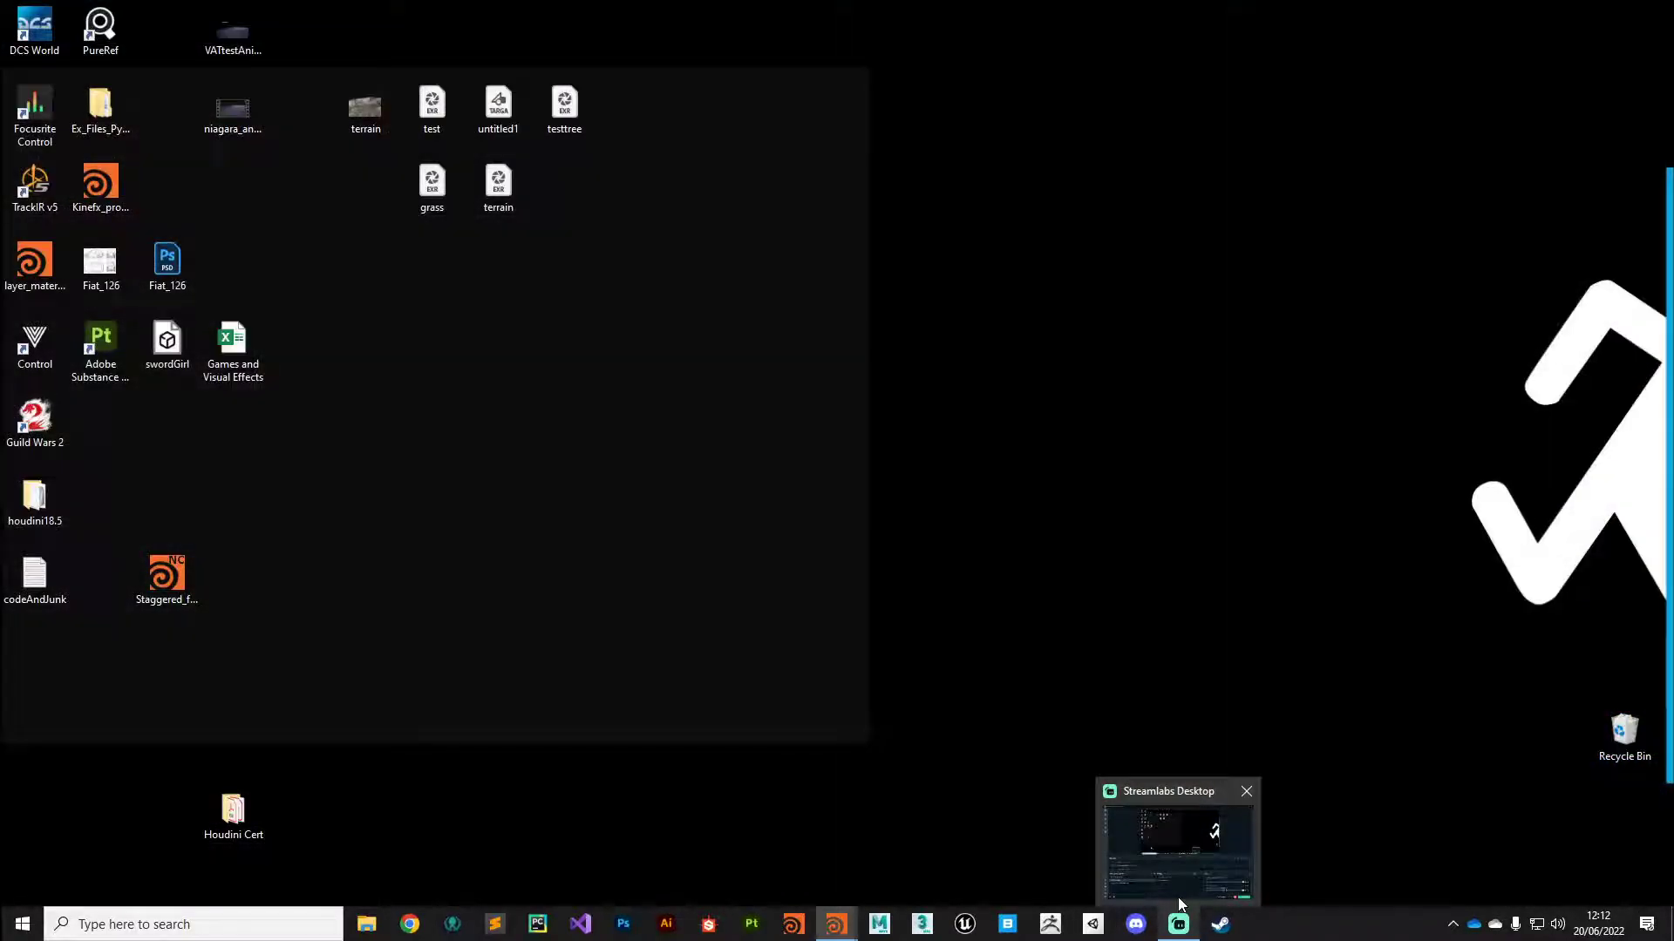